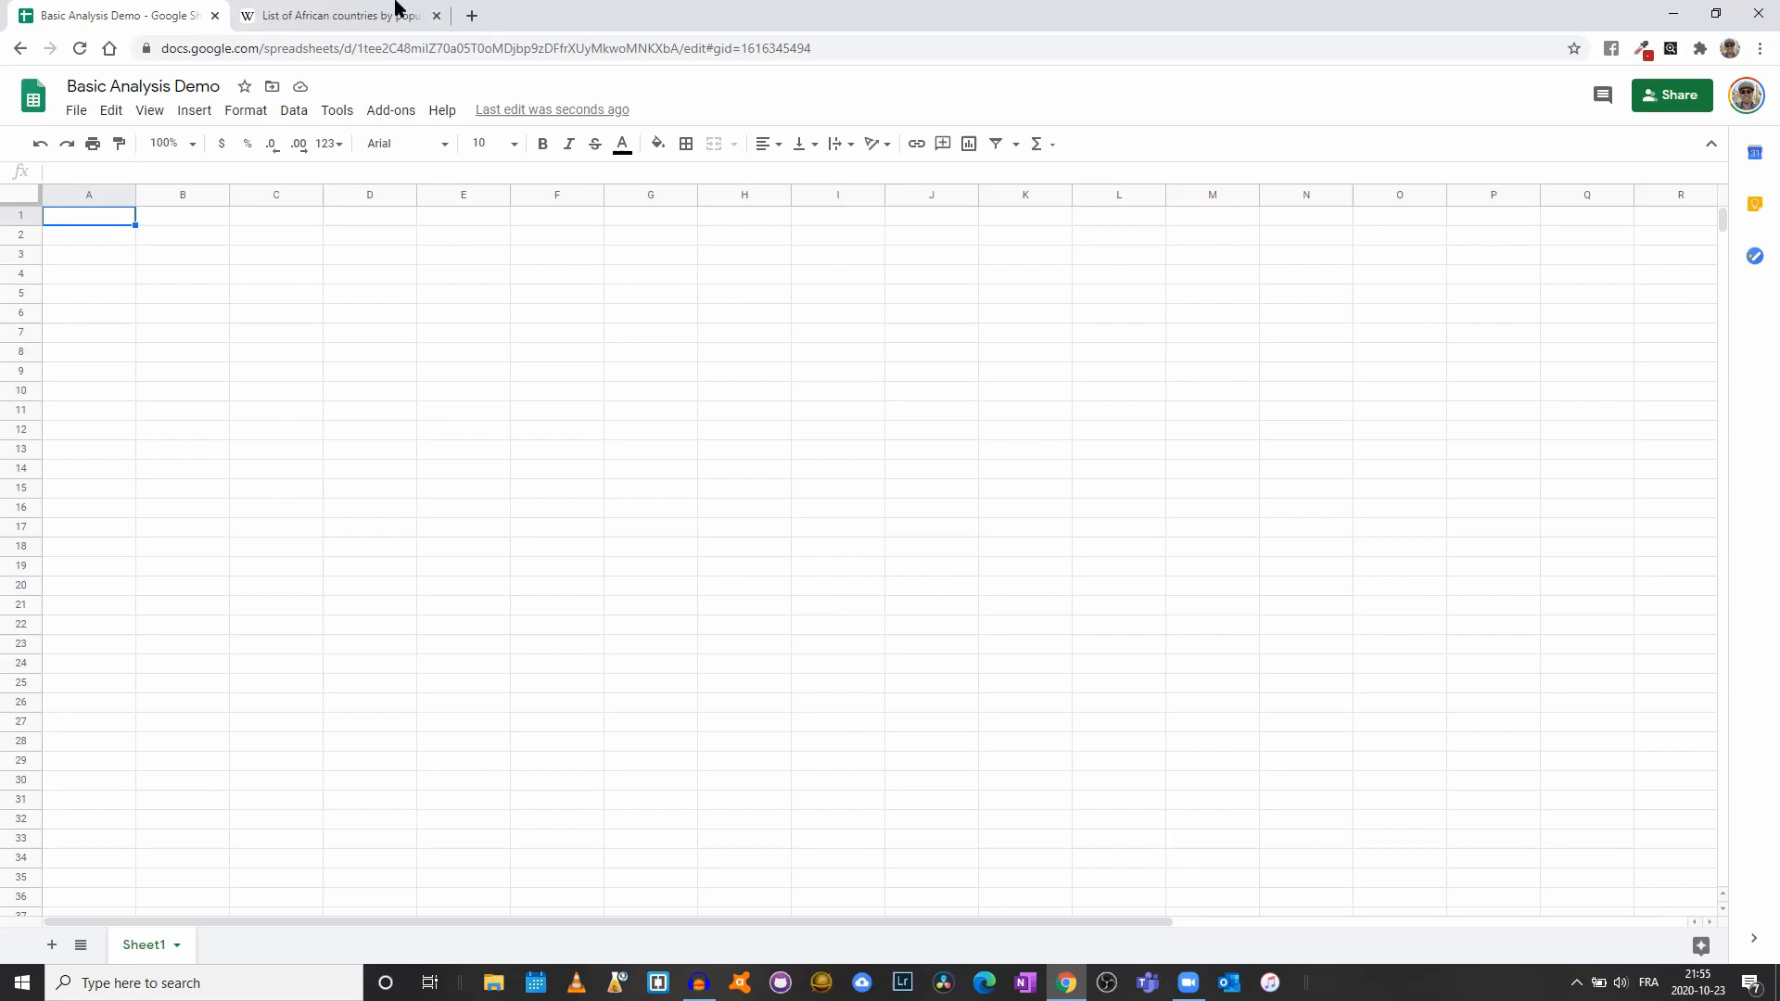
Switch to the Wikipedia page listing African countries by population, look over its table, and copy the page's URL
click(425, 11)
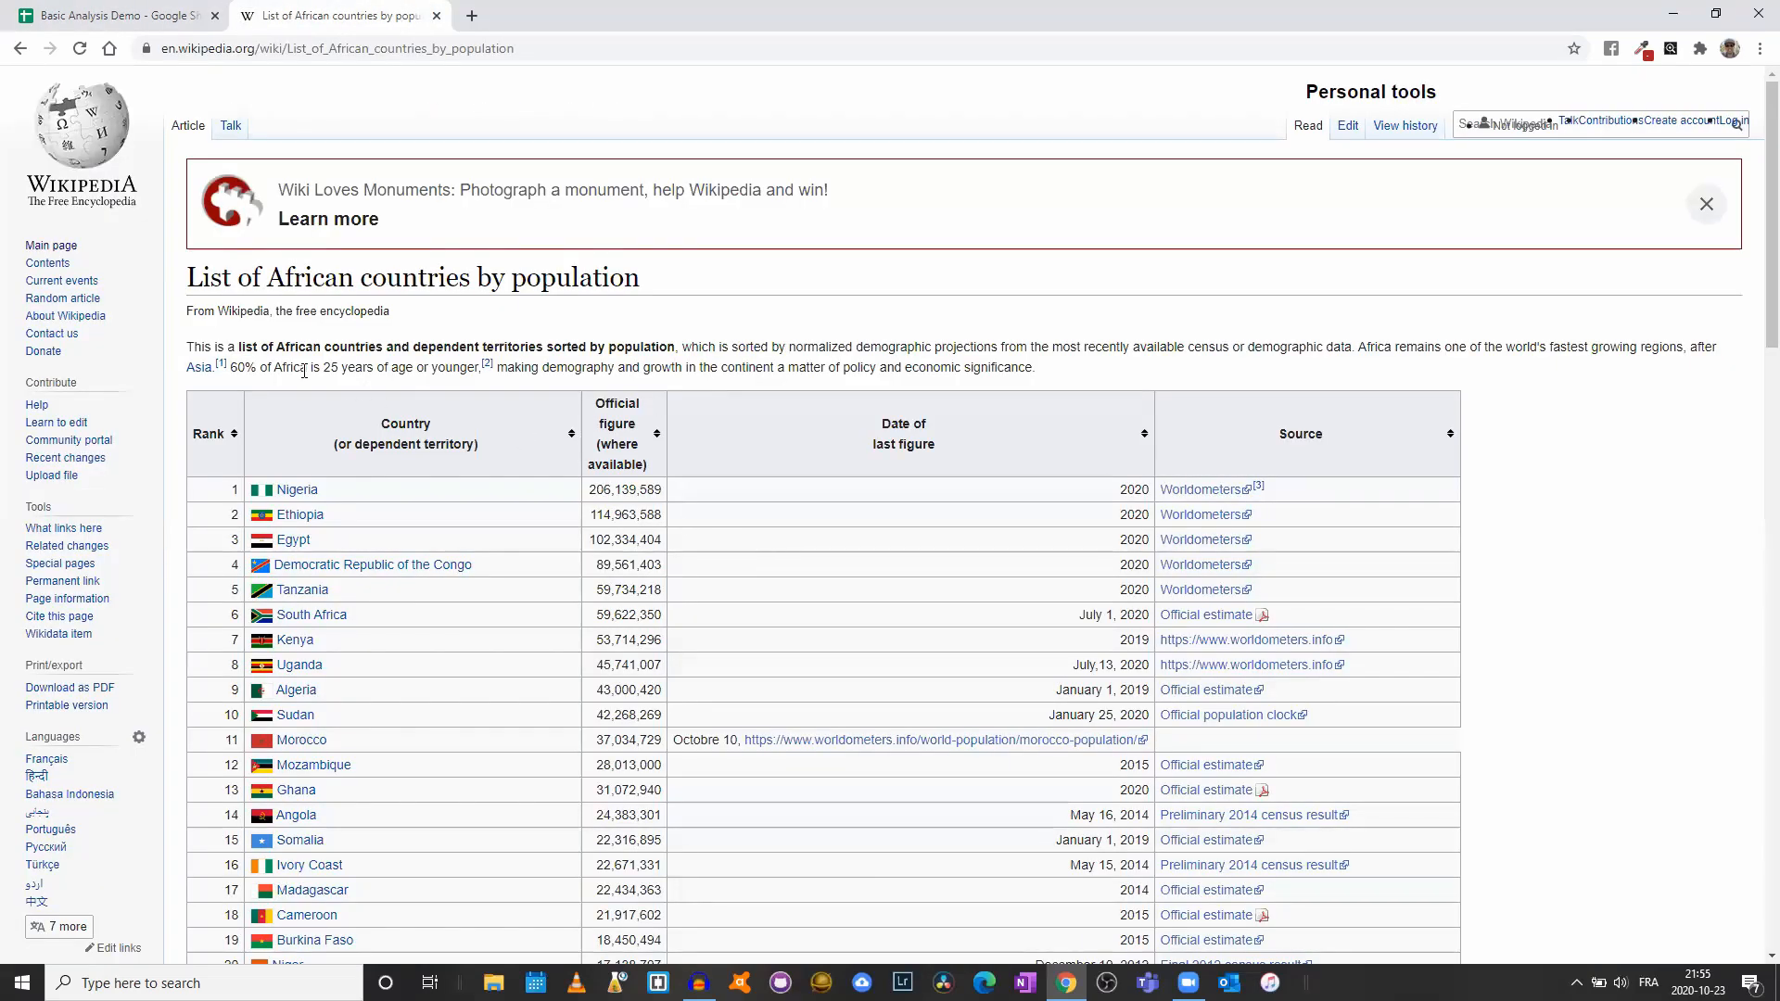
scroll(552, 413, down, 4)
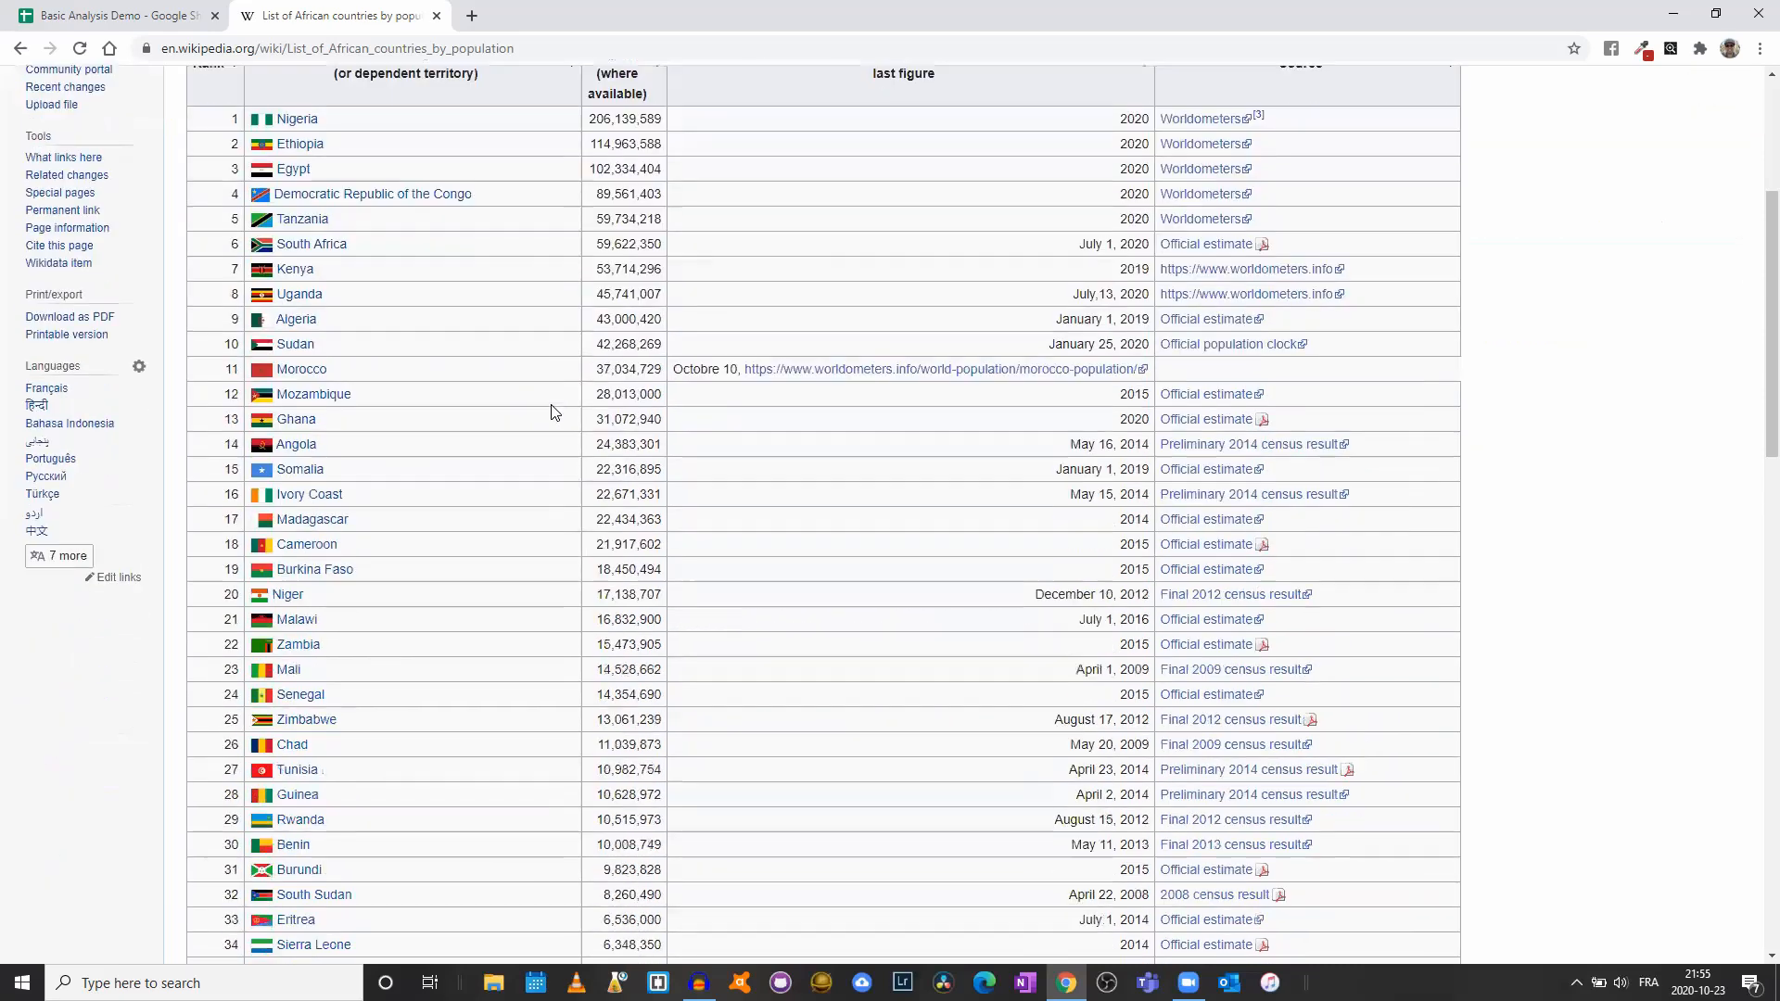
scroll(888, 535, up, 4)
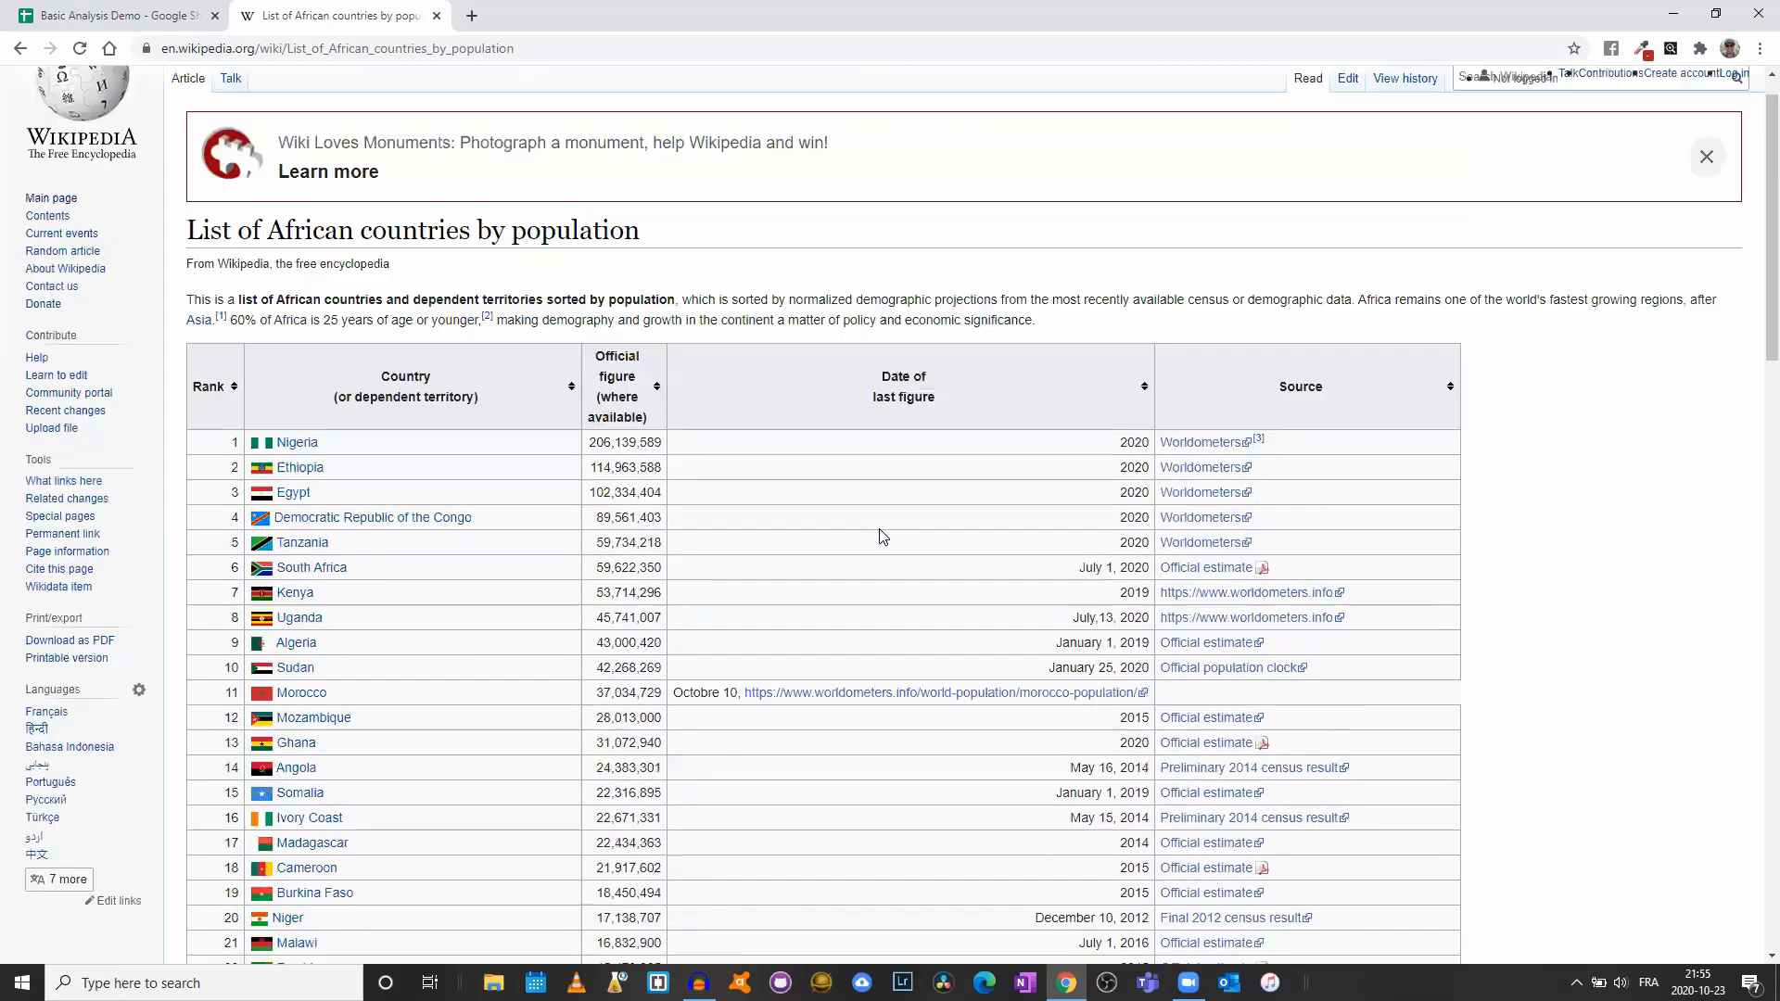
click(289, 48)
key(ctrl+c)
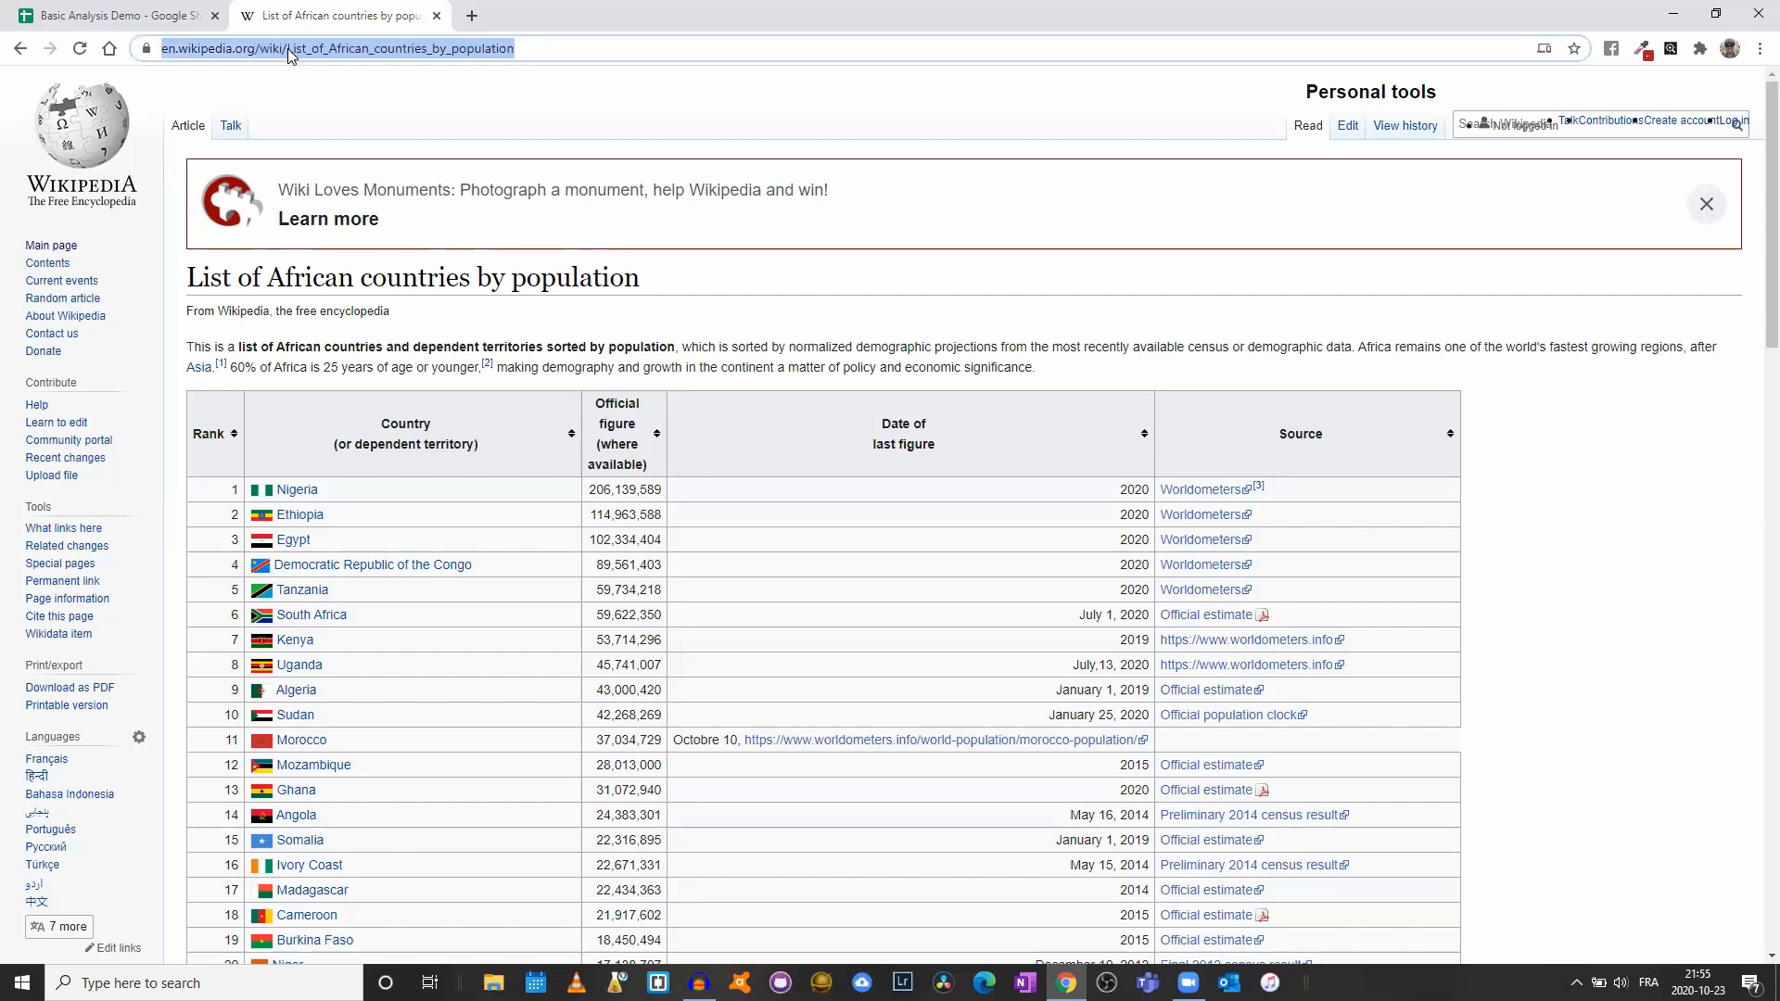
click(146, 16)
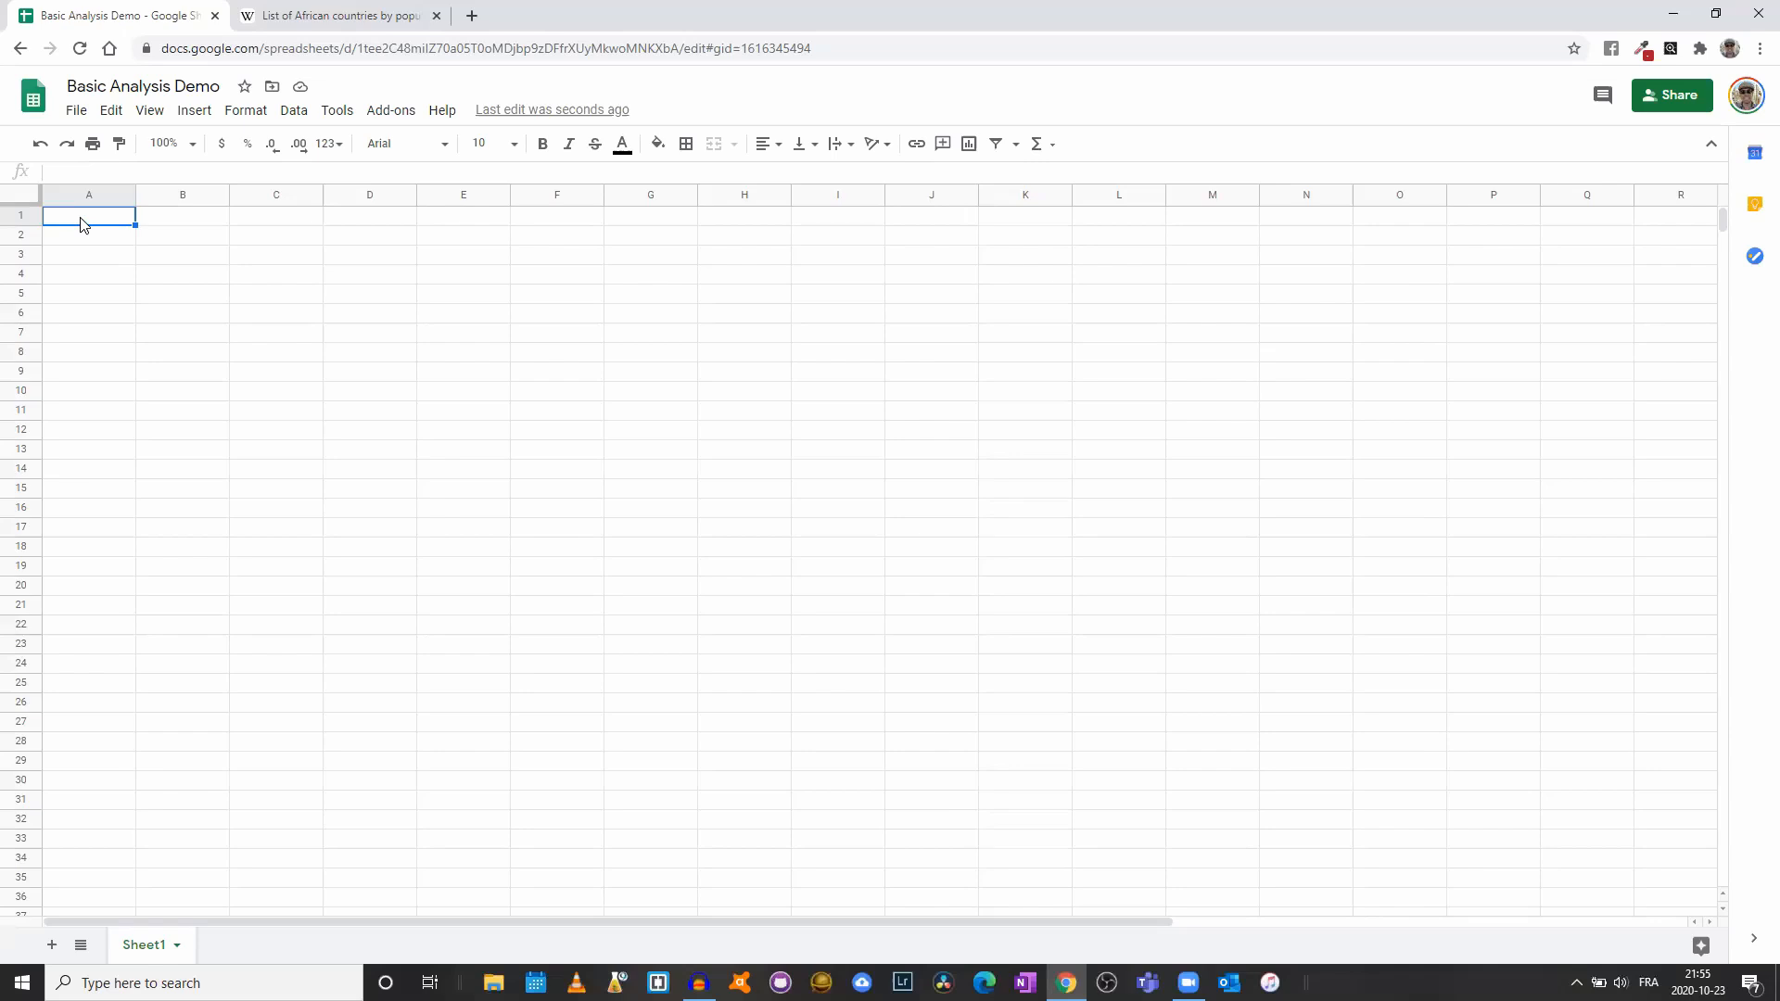
text(=IM)
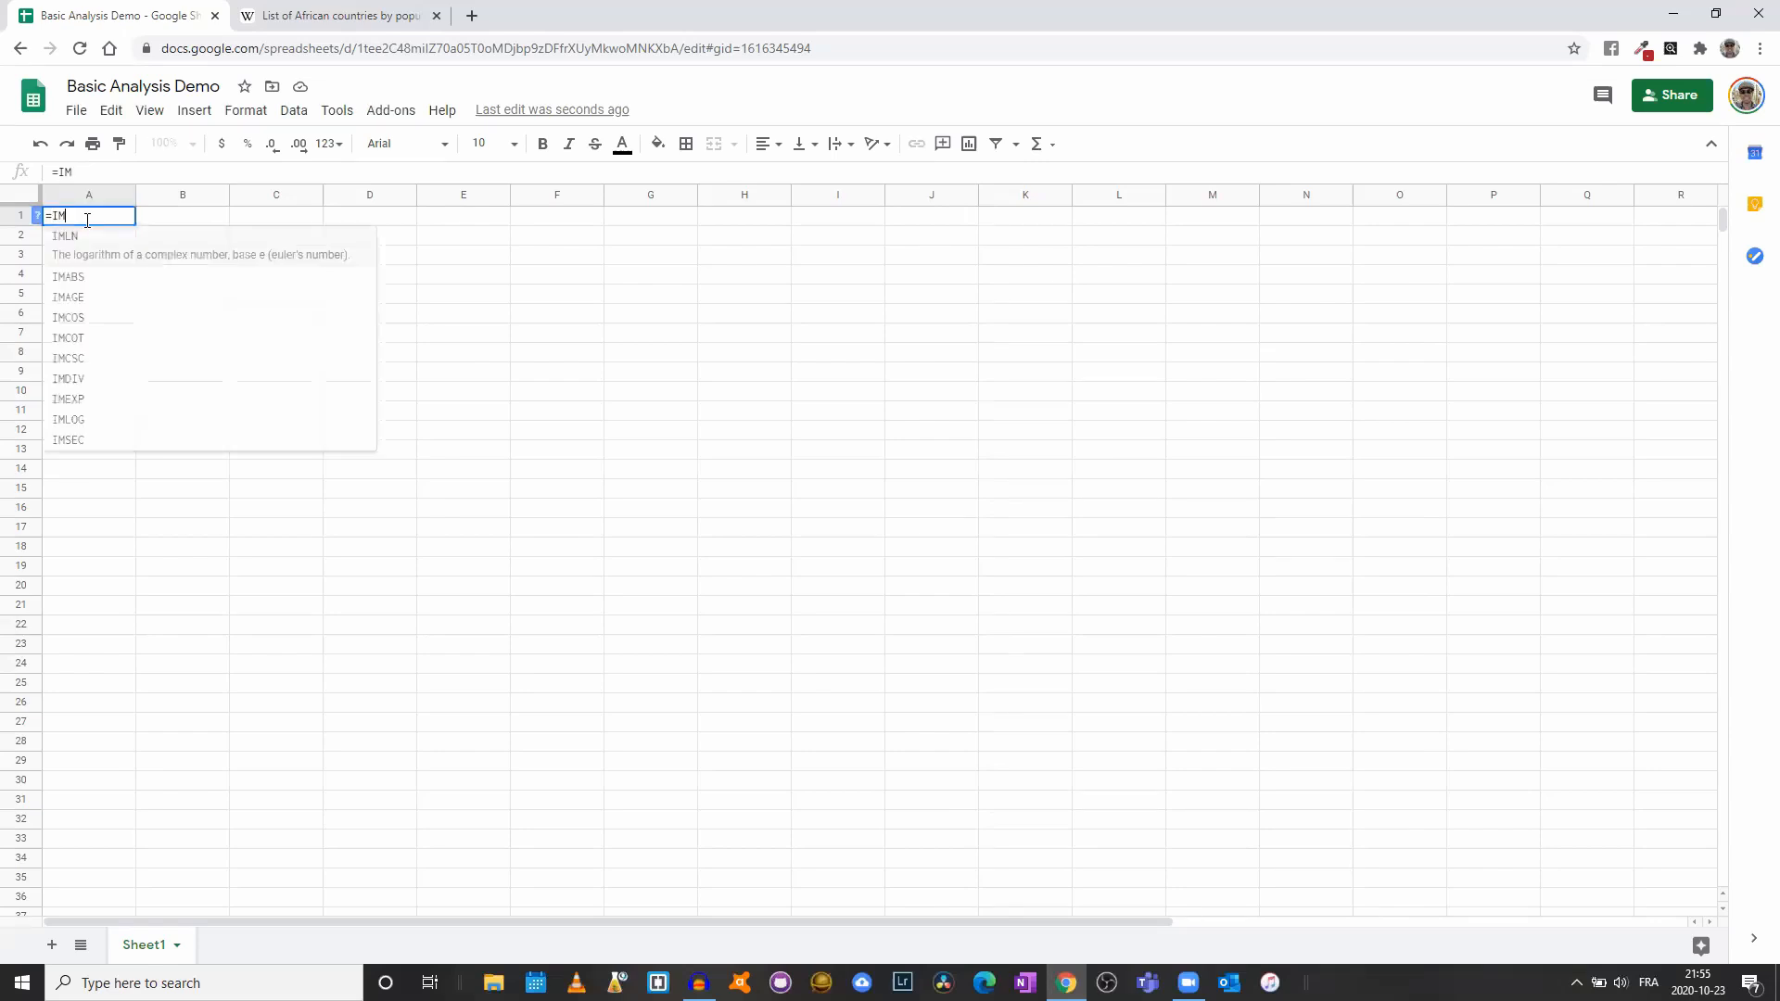
text(PORTHTML(")
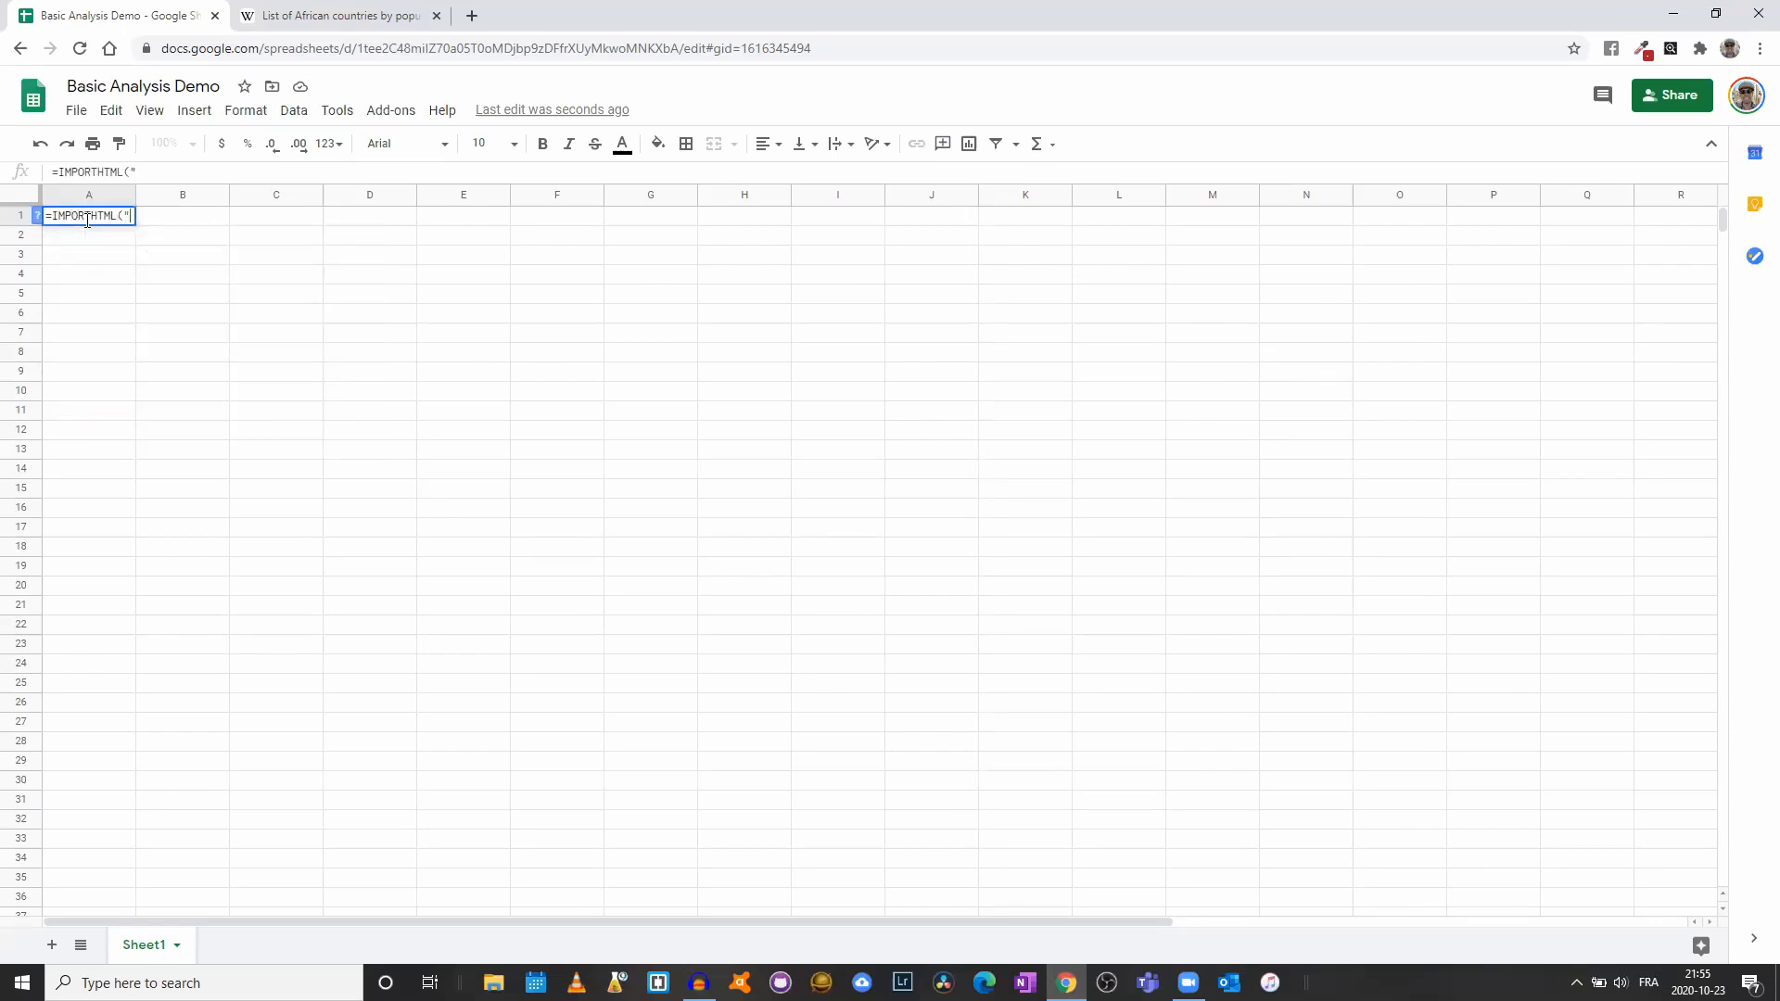
key(ctrl+v)
text("; ")
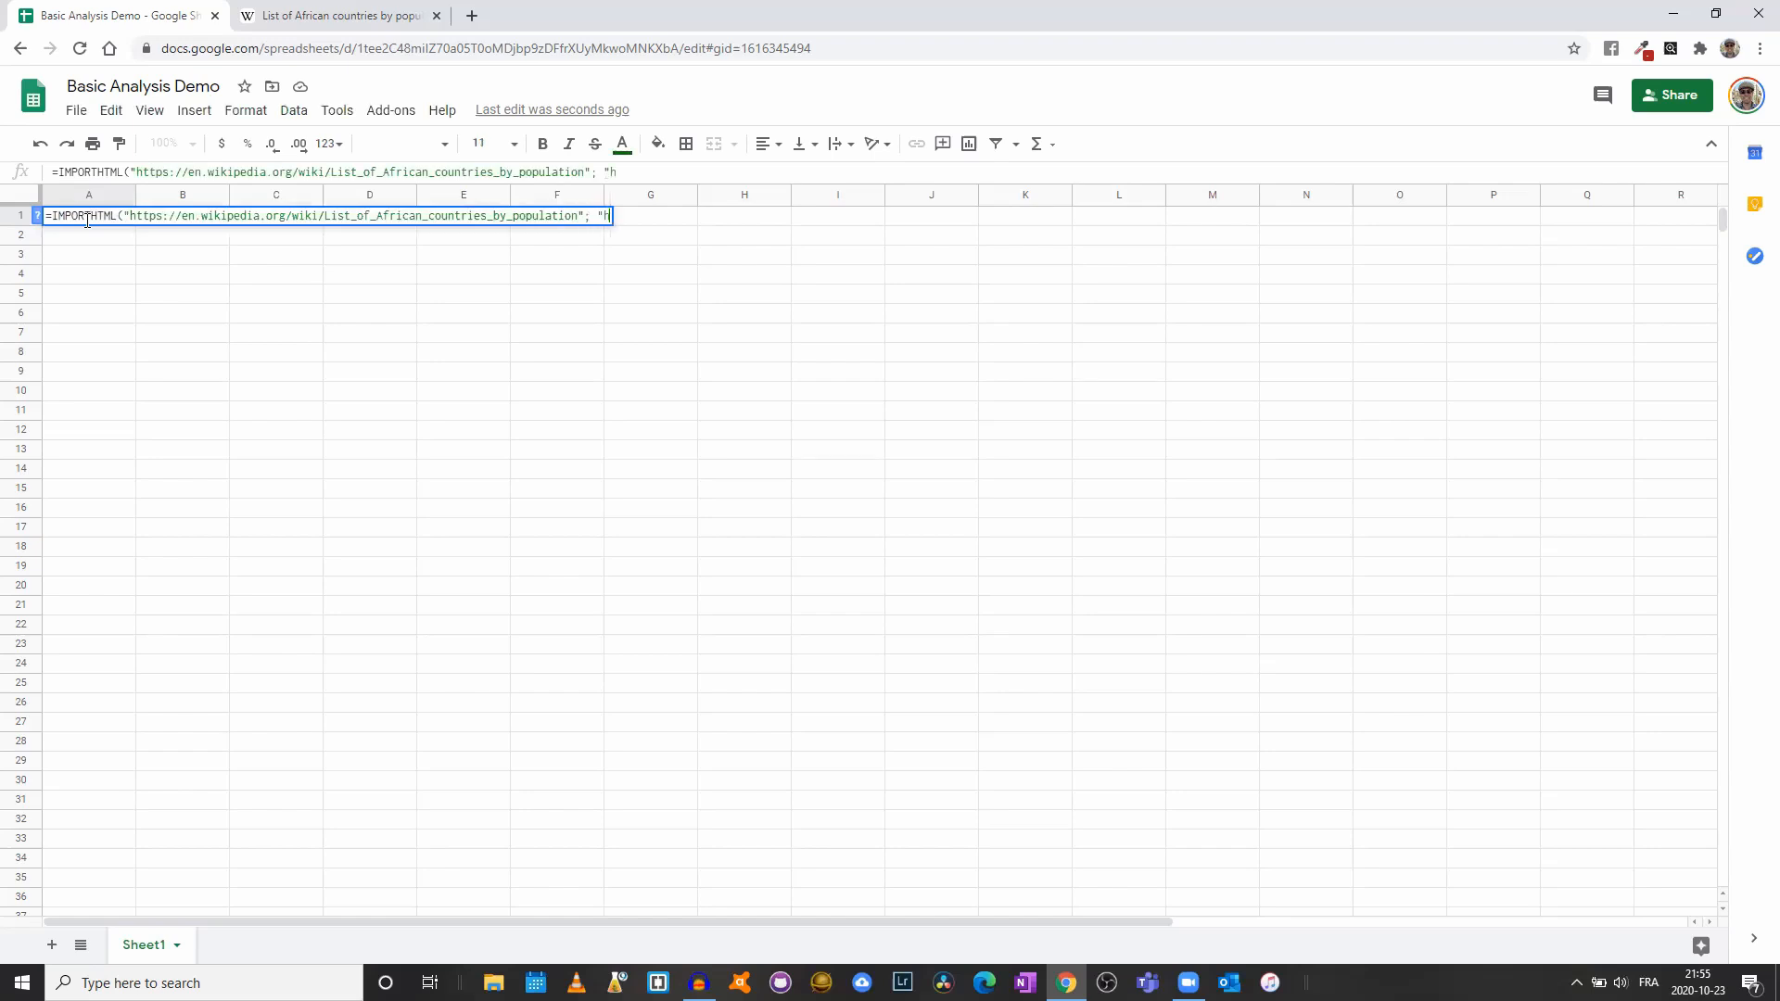
text(table";)
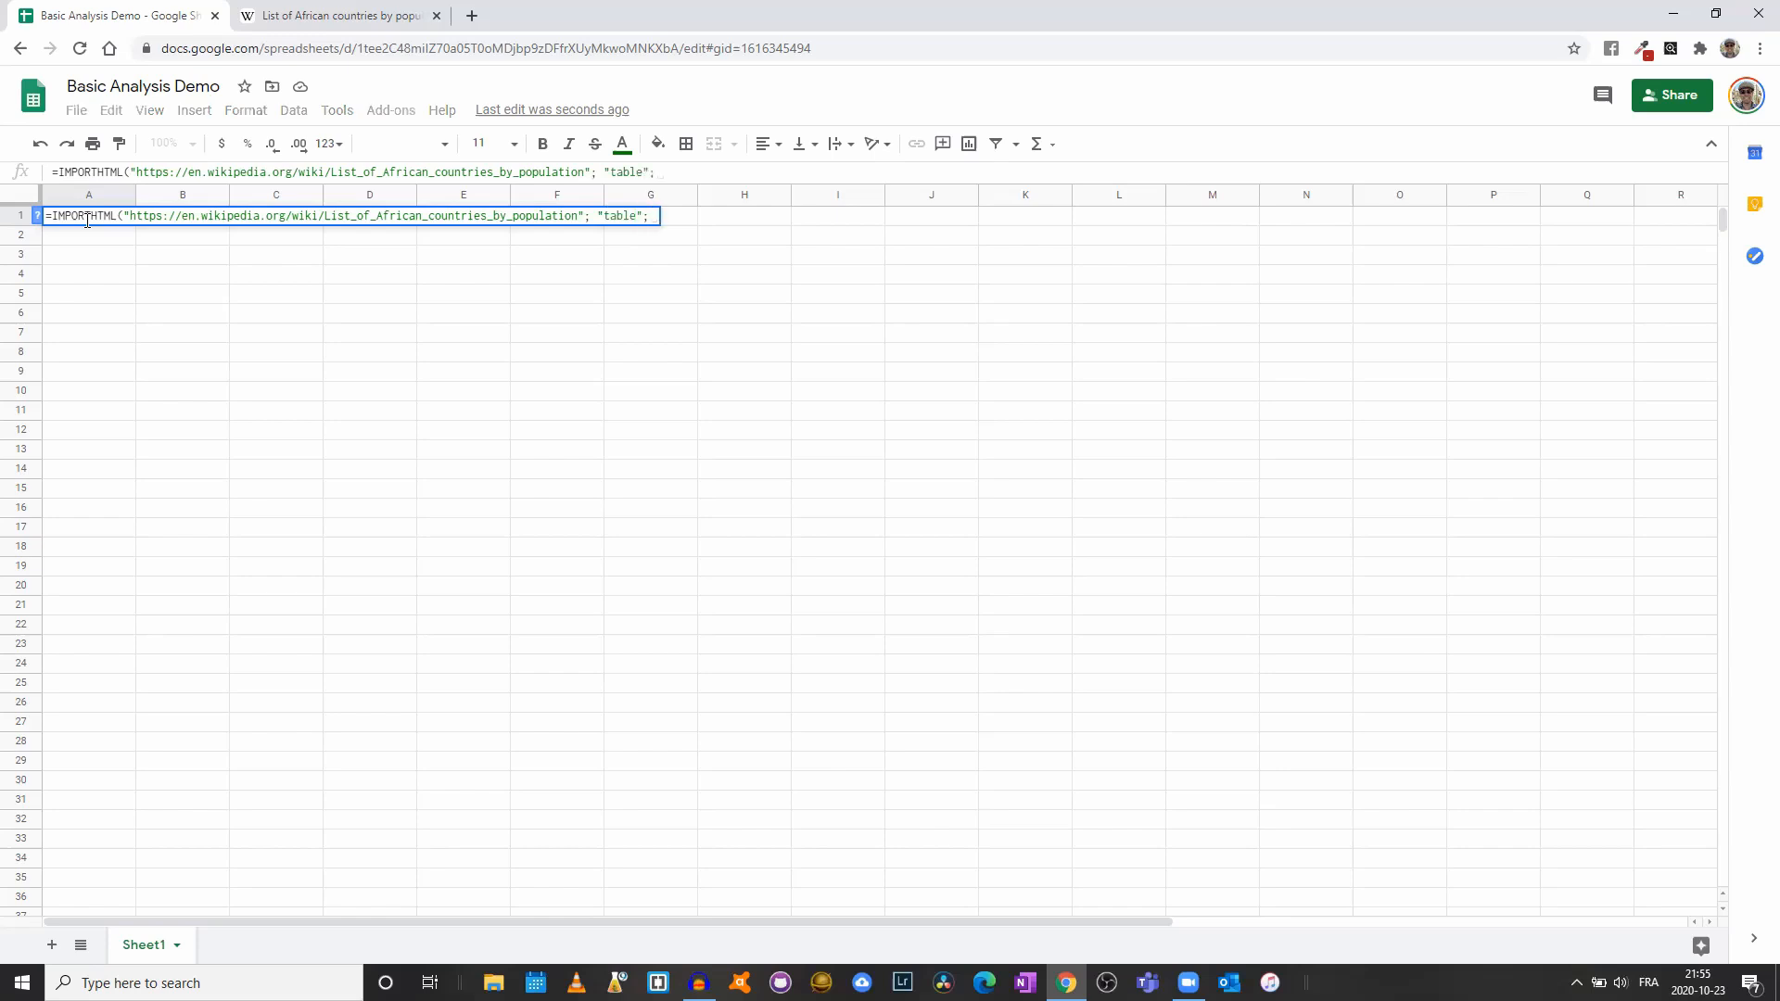
text( 1)
key(Return)
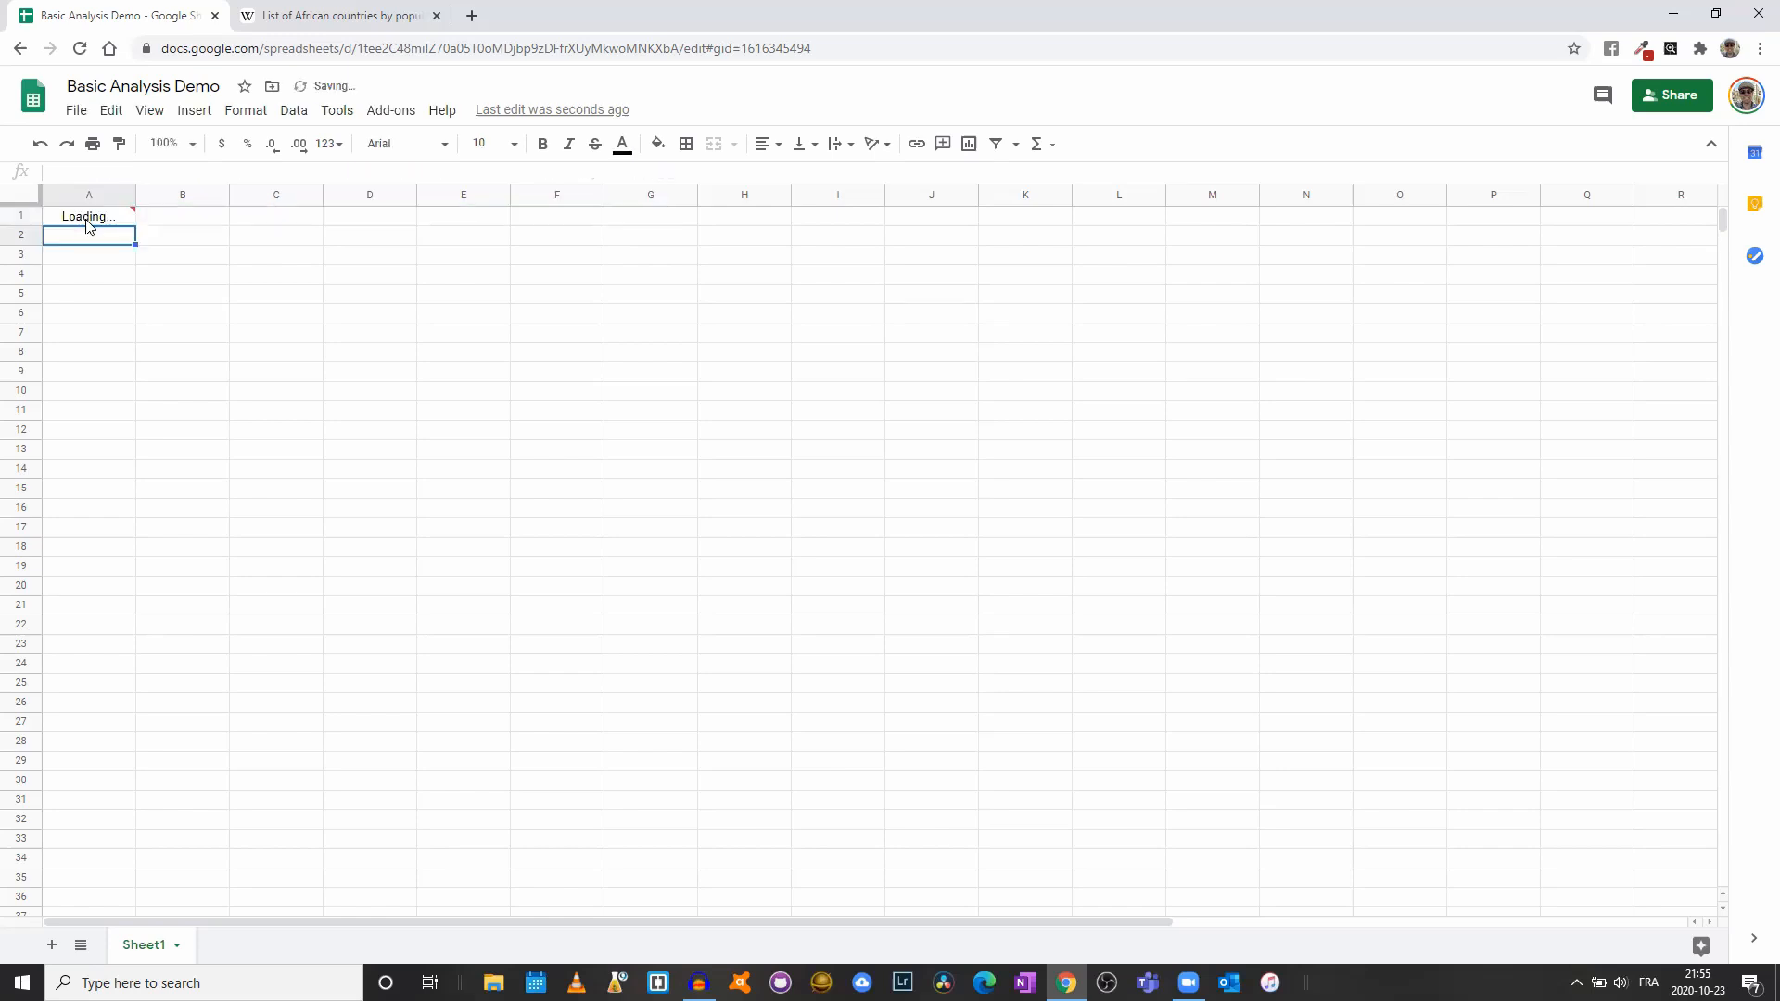
Replace the imported table with its plain values by pasting values only over it, and close the Wikipedia page
click(91, 231)
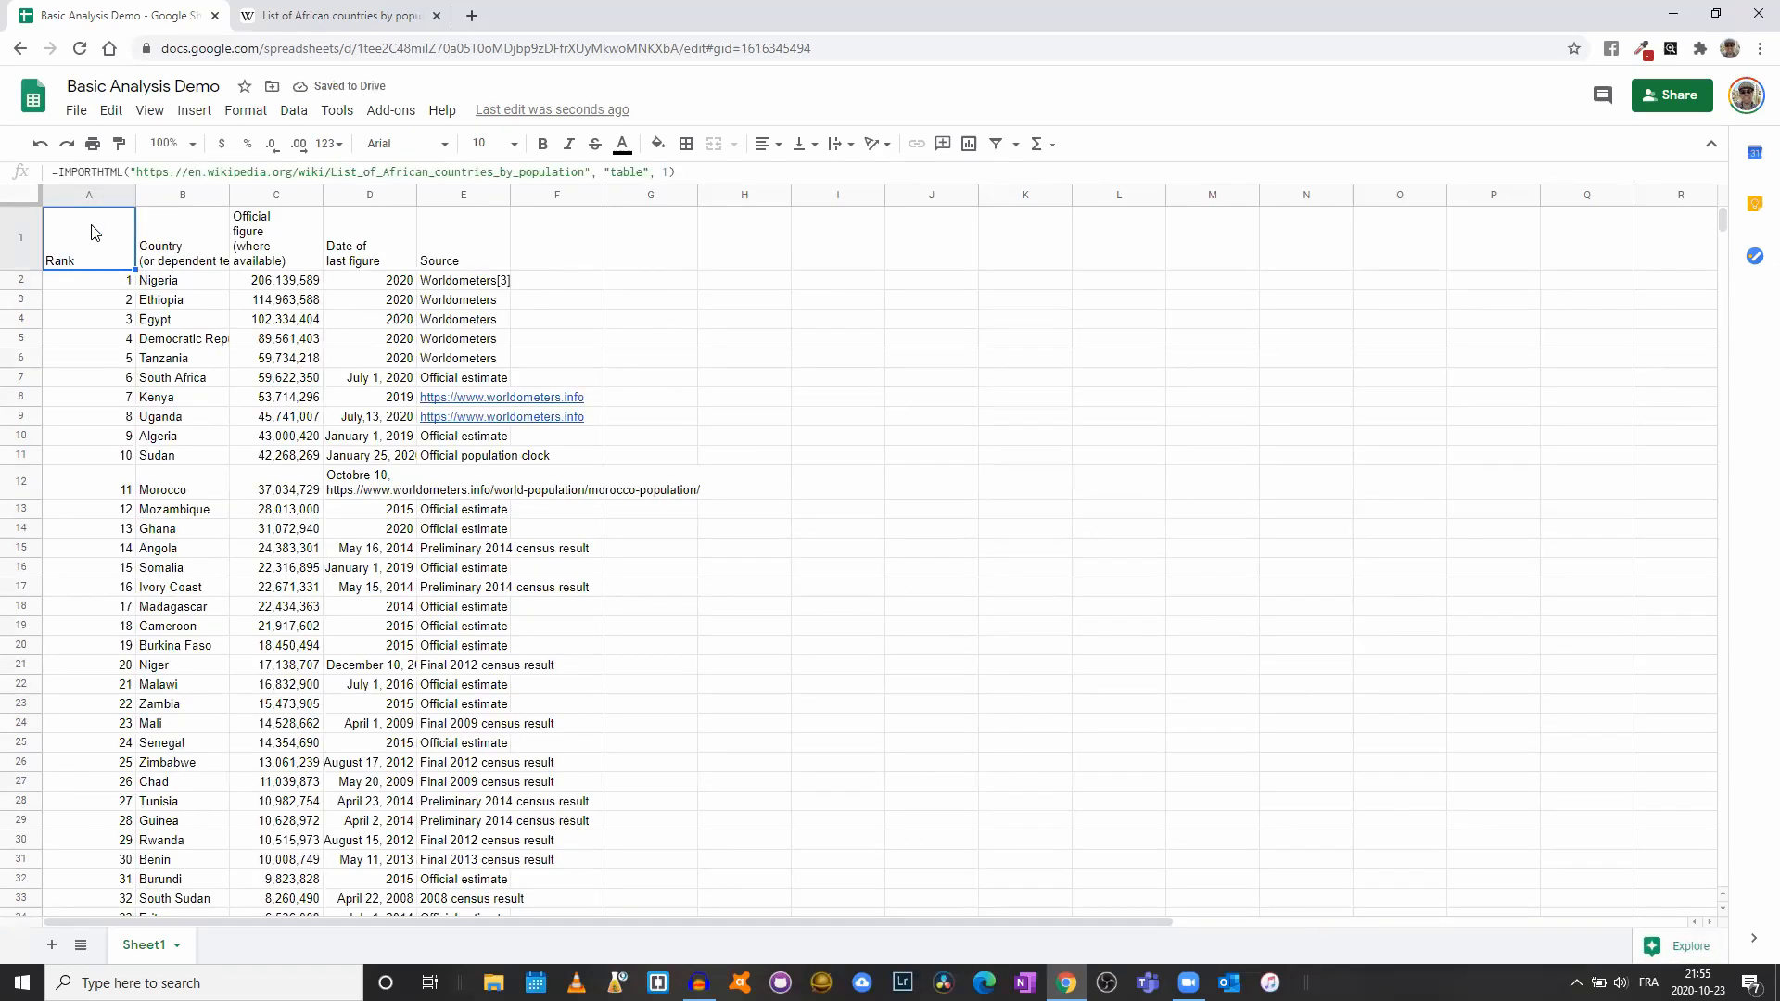
key(ctrl+c)
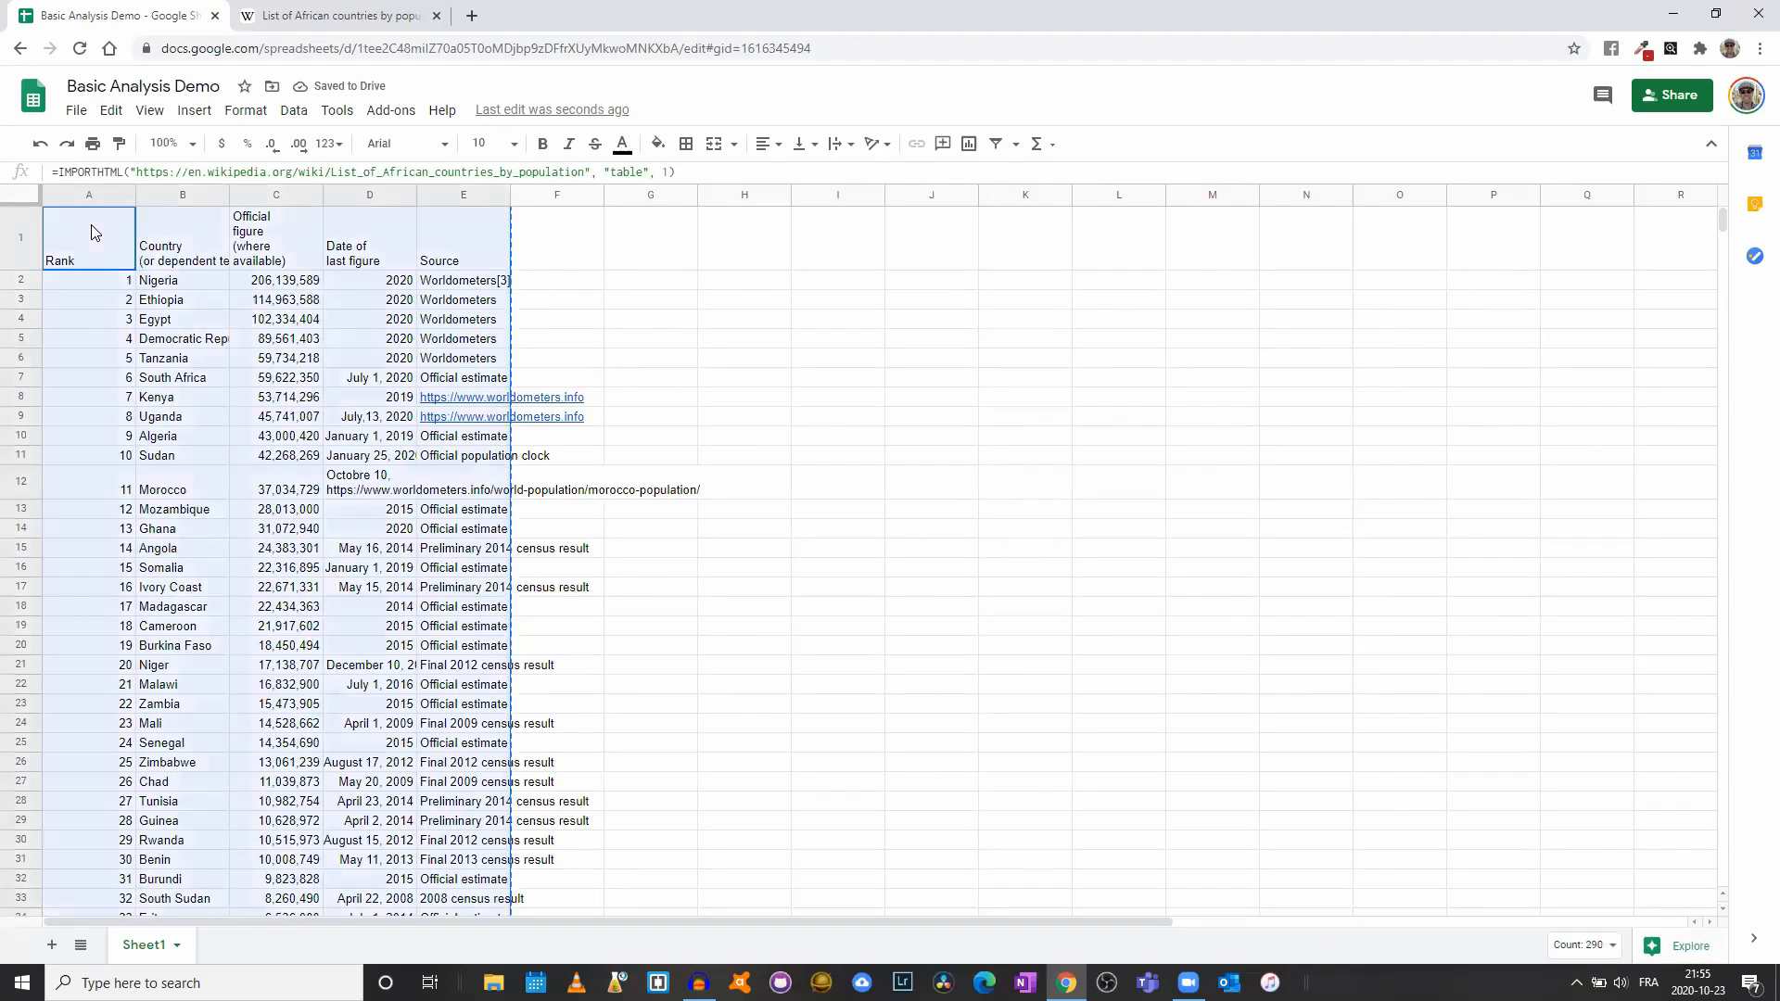
key(ctrl+shift+v)
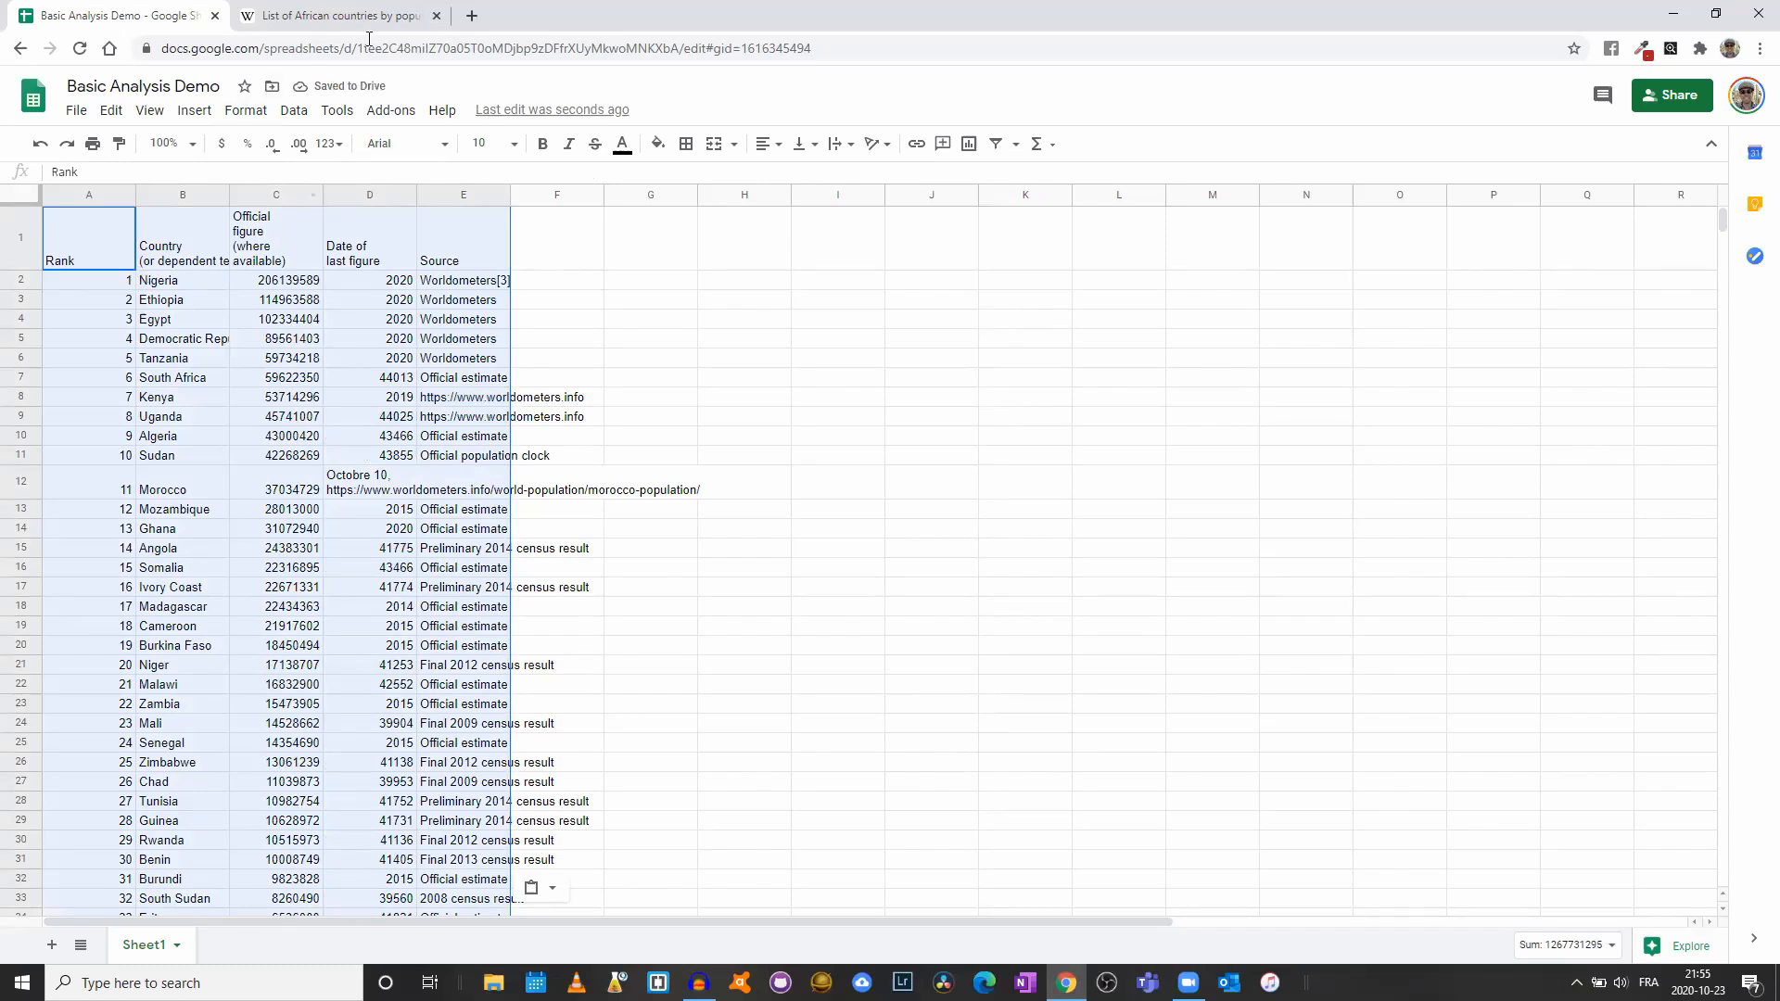
click(436, 19)
click(644, 667)
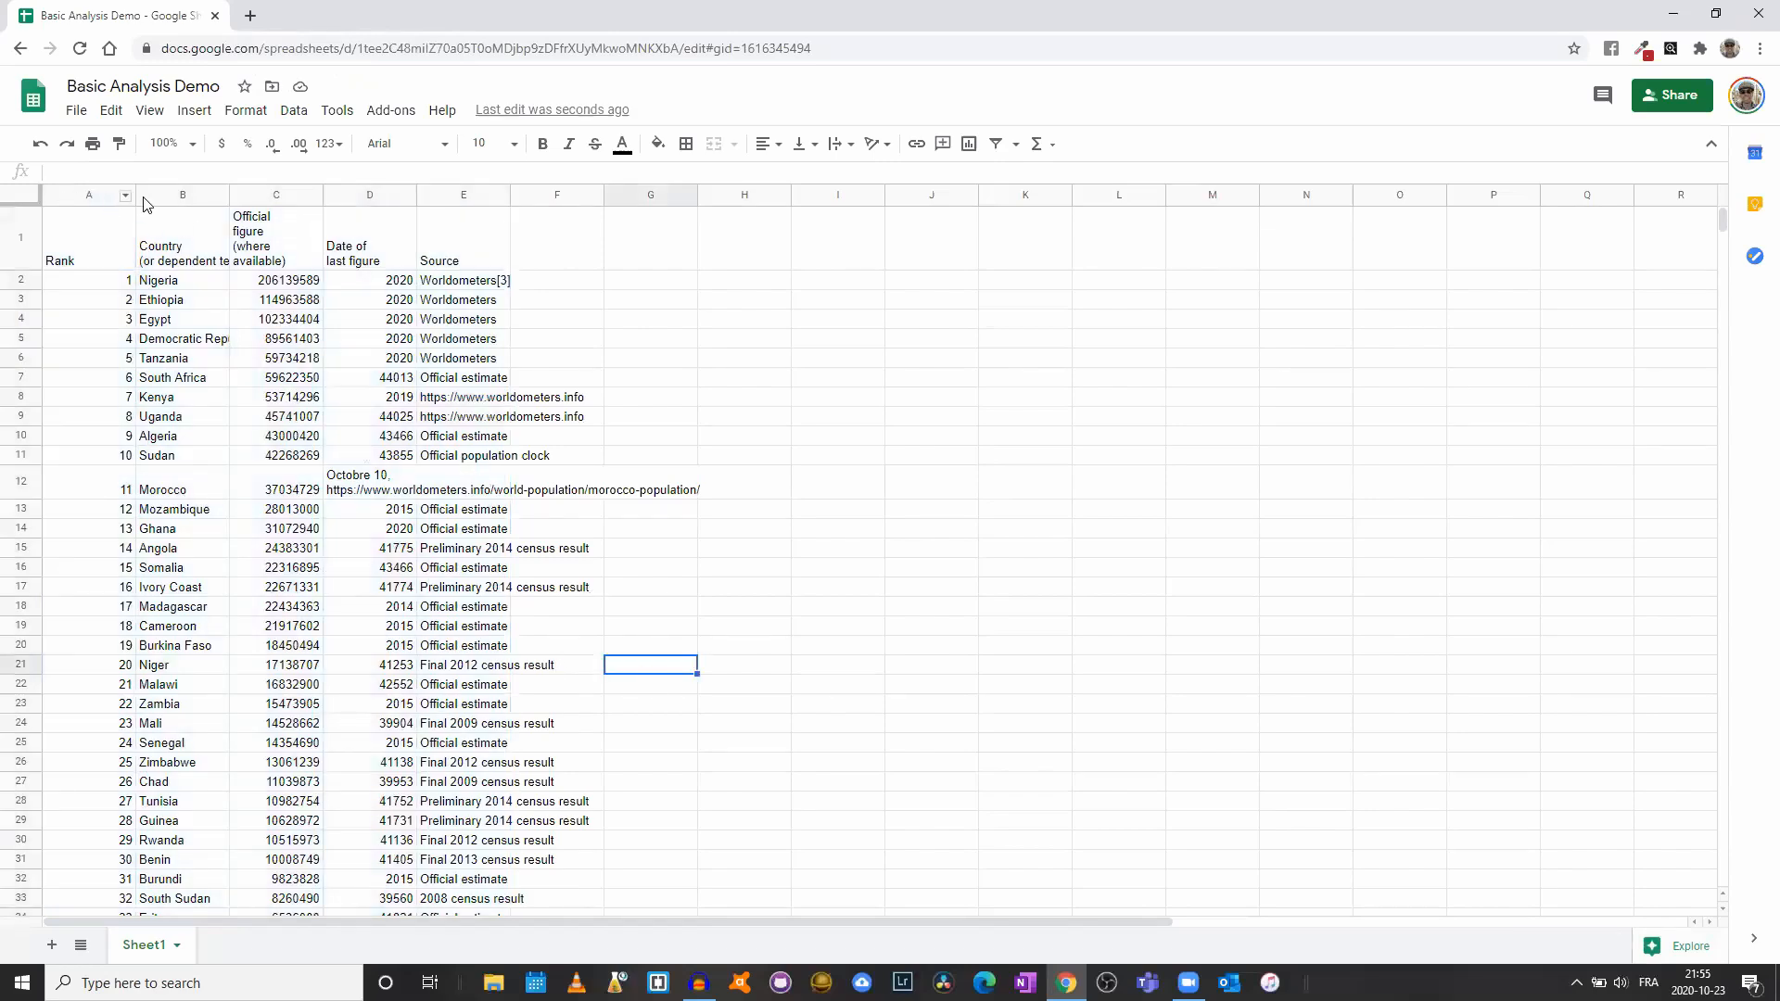
Auto-fit the width of all columns in the sheet to their contents
click(28, 197)
click(128, 195)
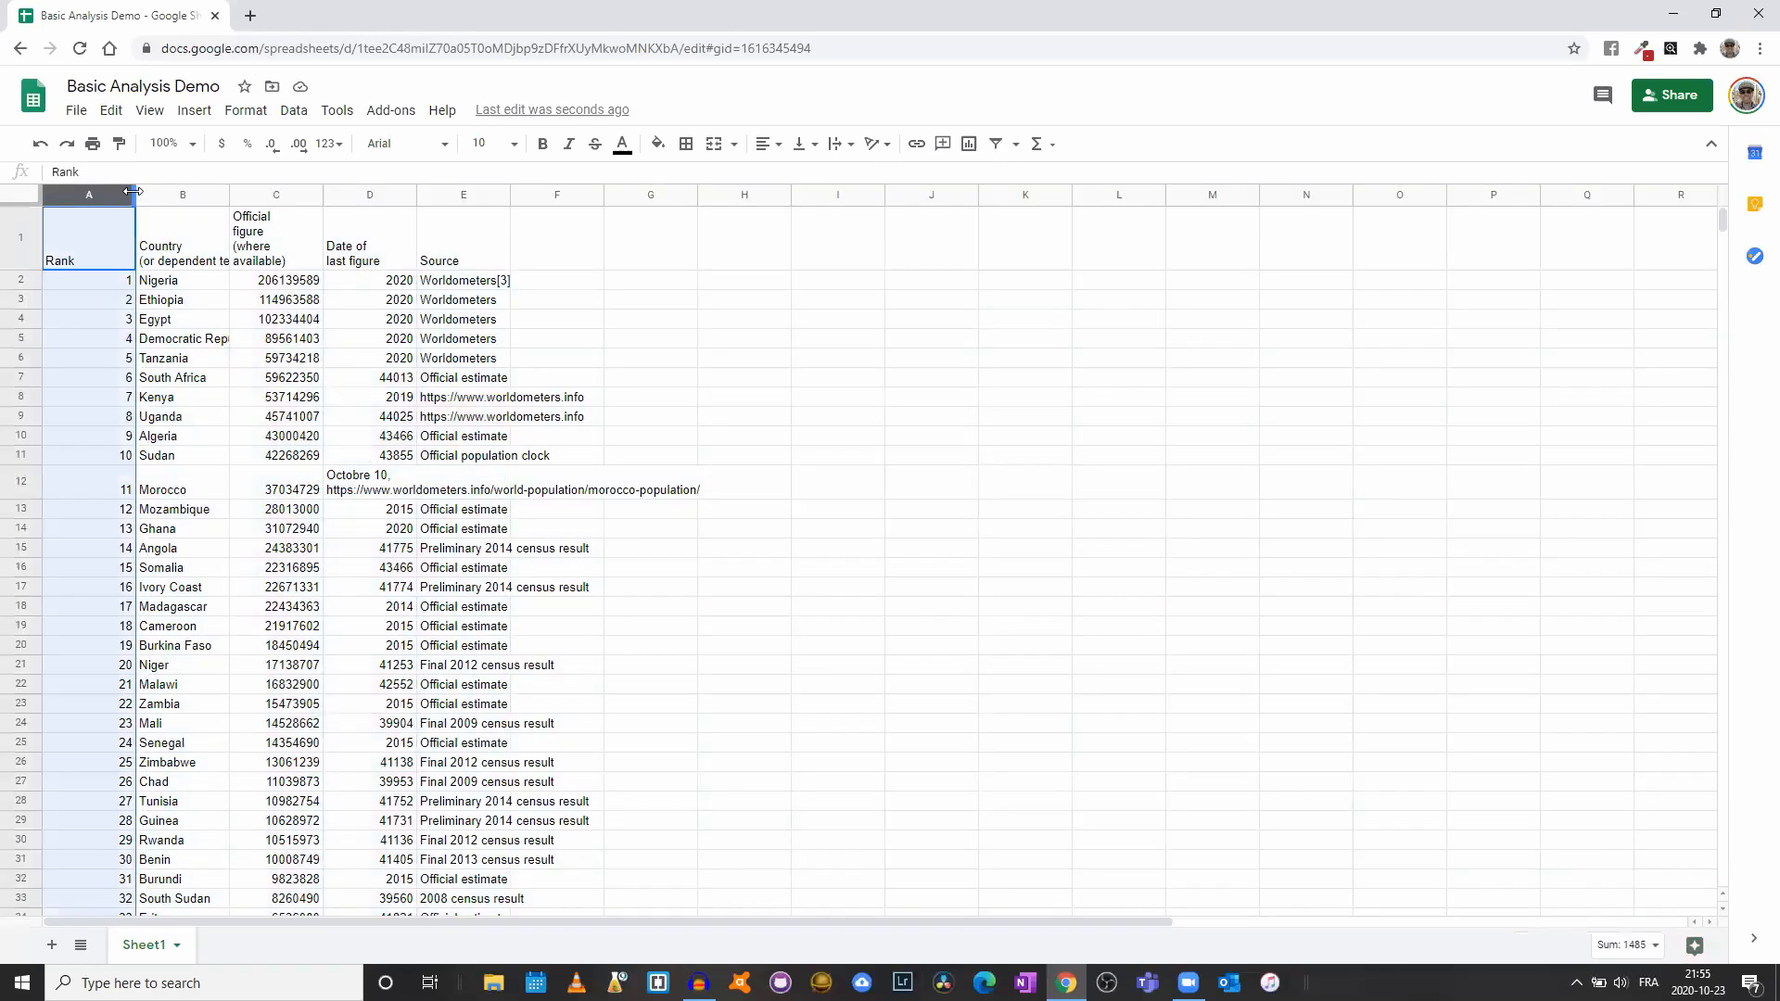
click(20, 195)
double_click(134, 194)
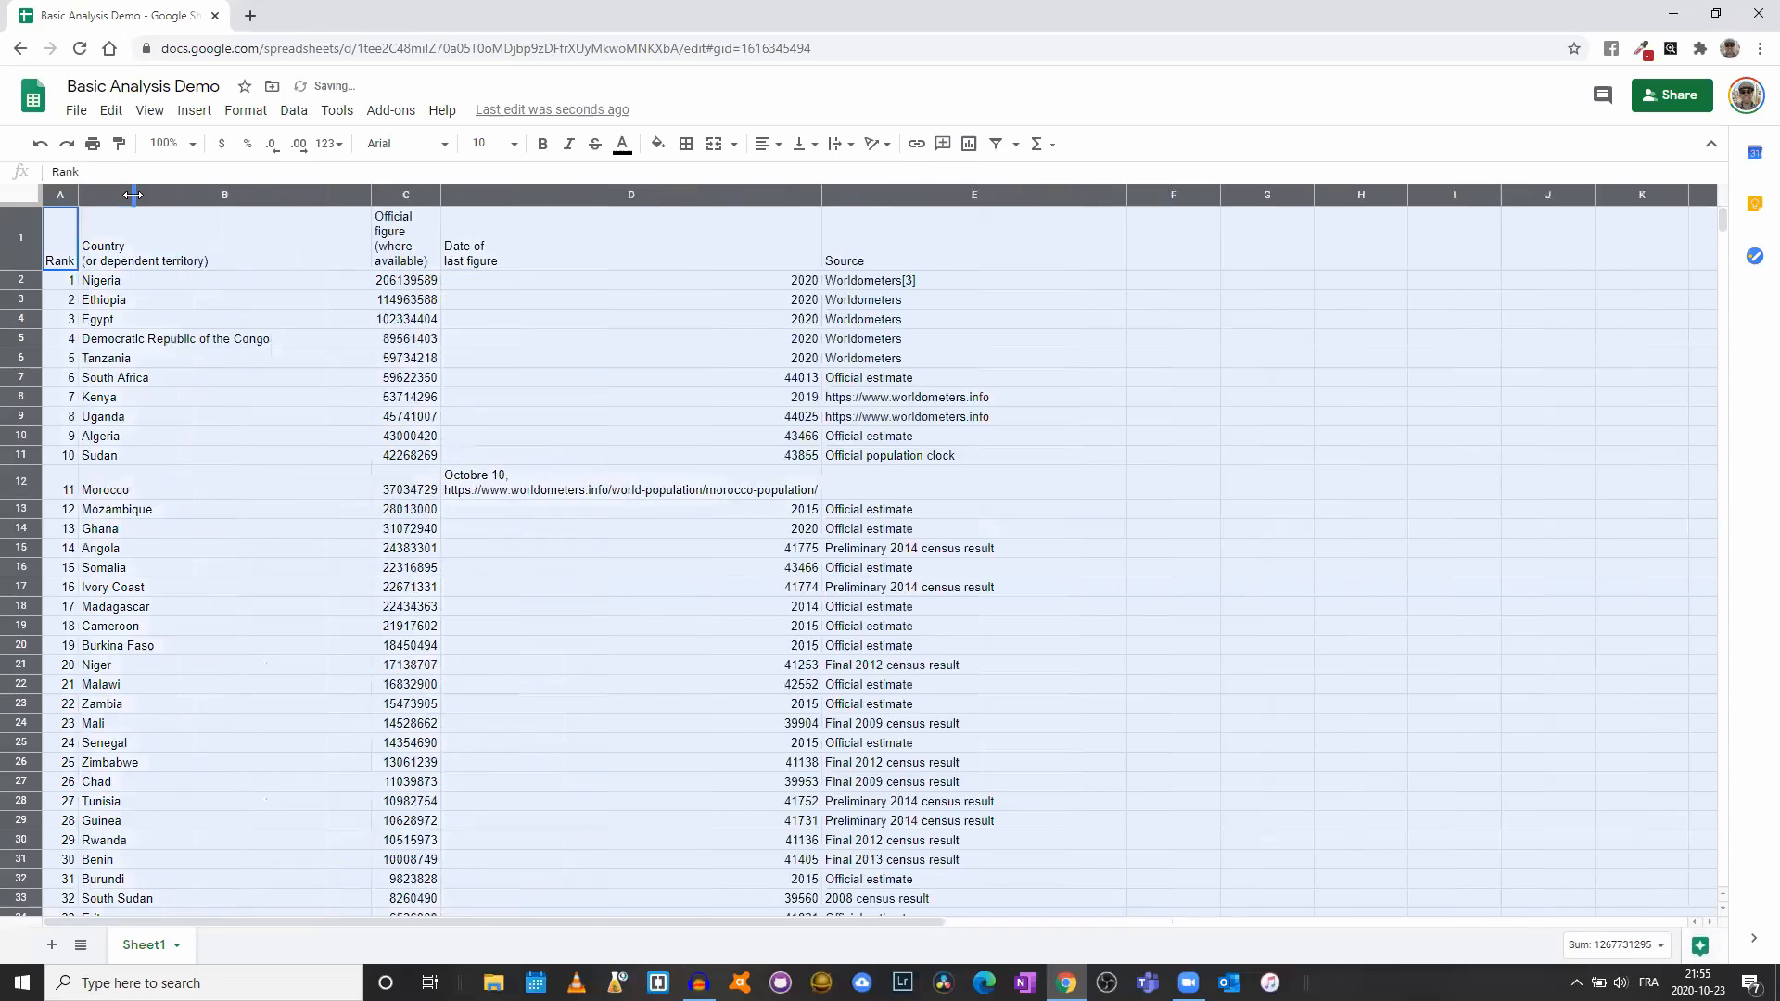
click(280, 338)
Delete columns D to E, which hold the date of last figure and the source
scroll(577, 350, down, 1)
scroll(577, 358, down, 9)
drag(835, 781, 751, 17)
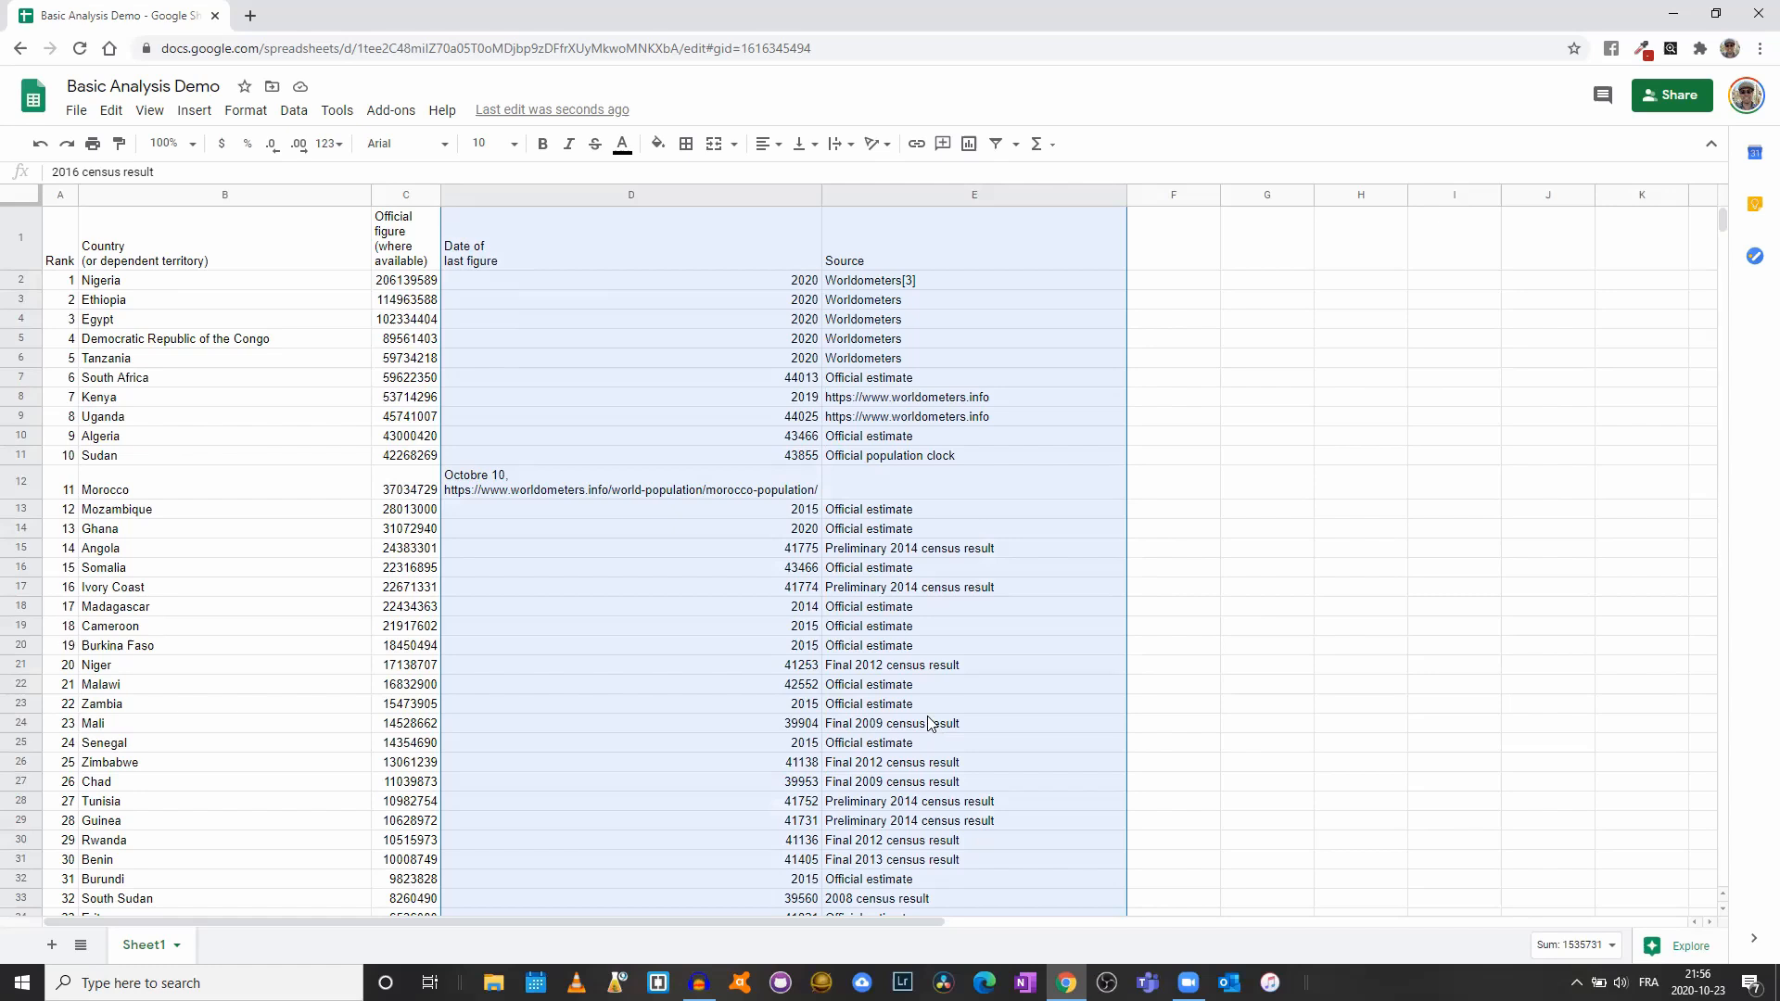
right_click(895, 223)
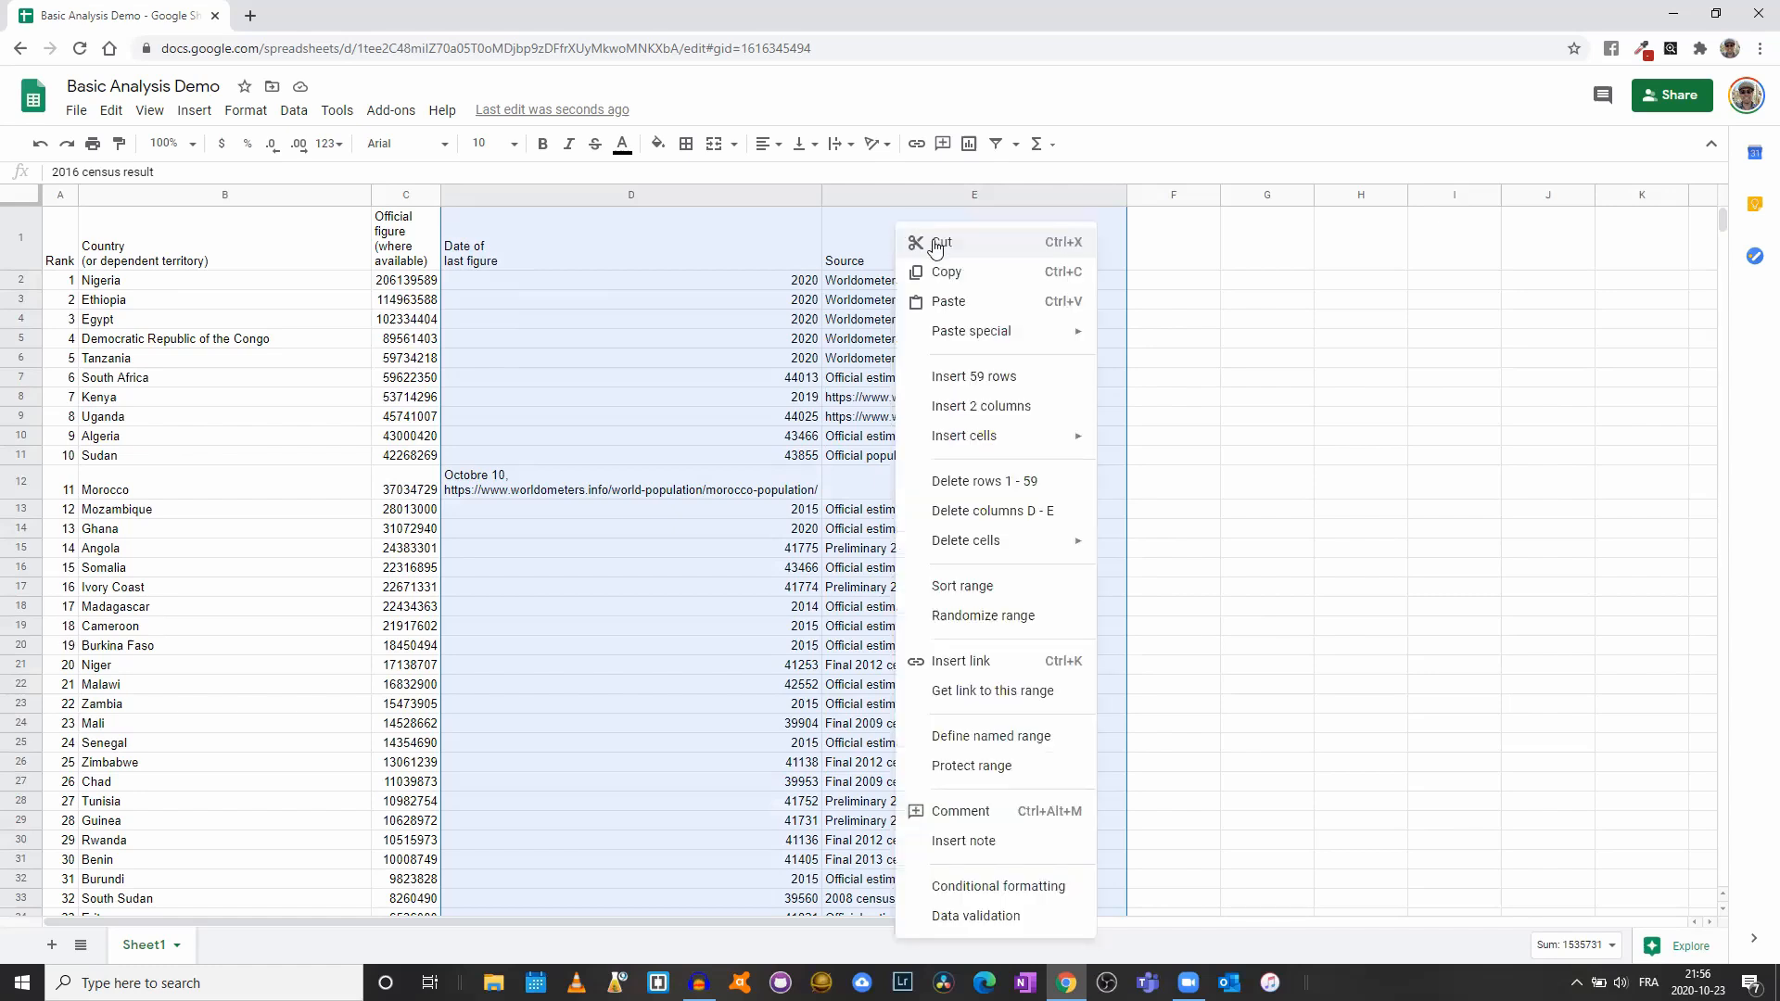
click(1003, 516)
scroll(287, 575, up, 5)
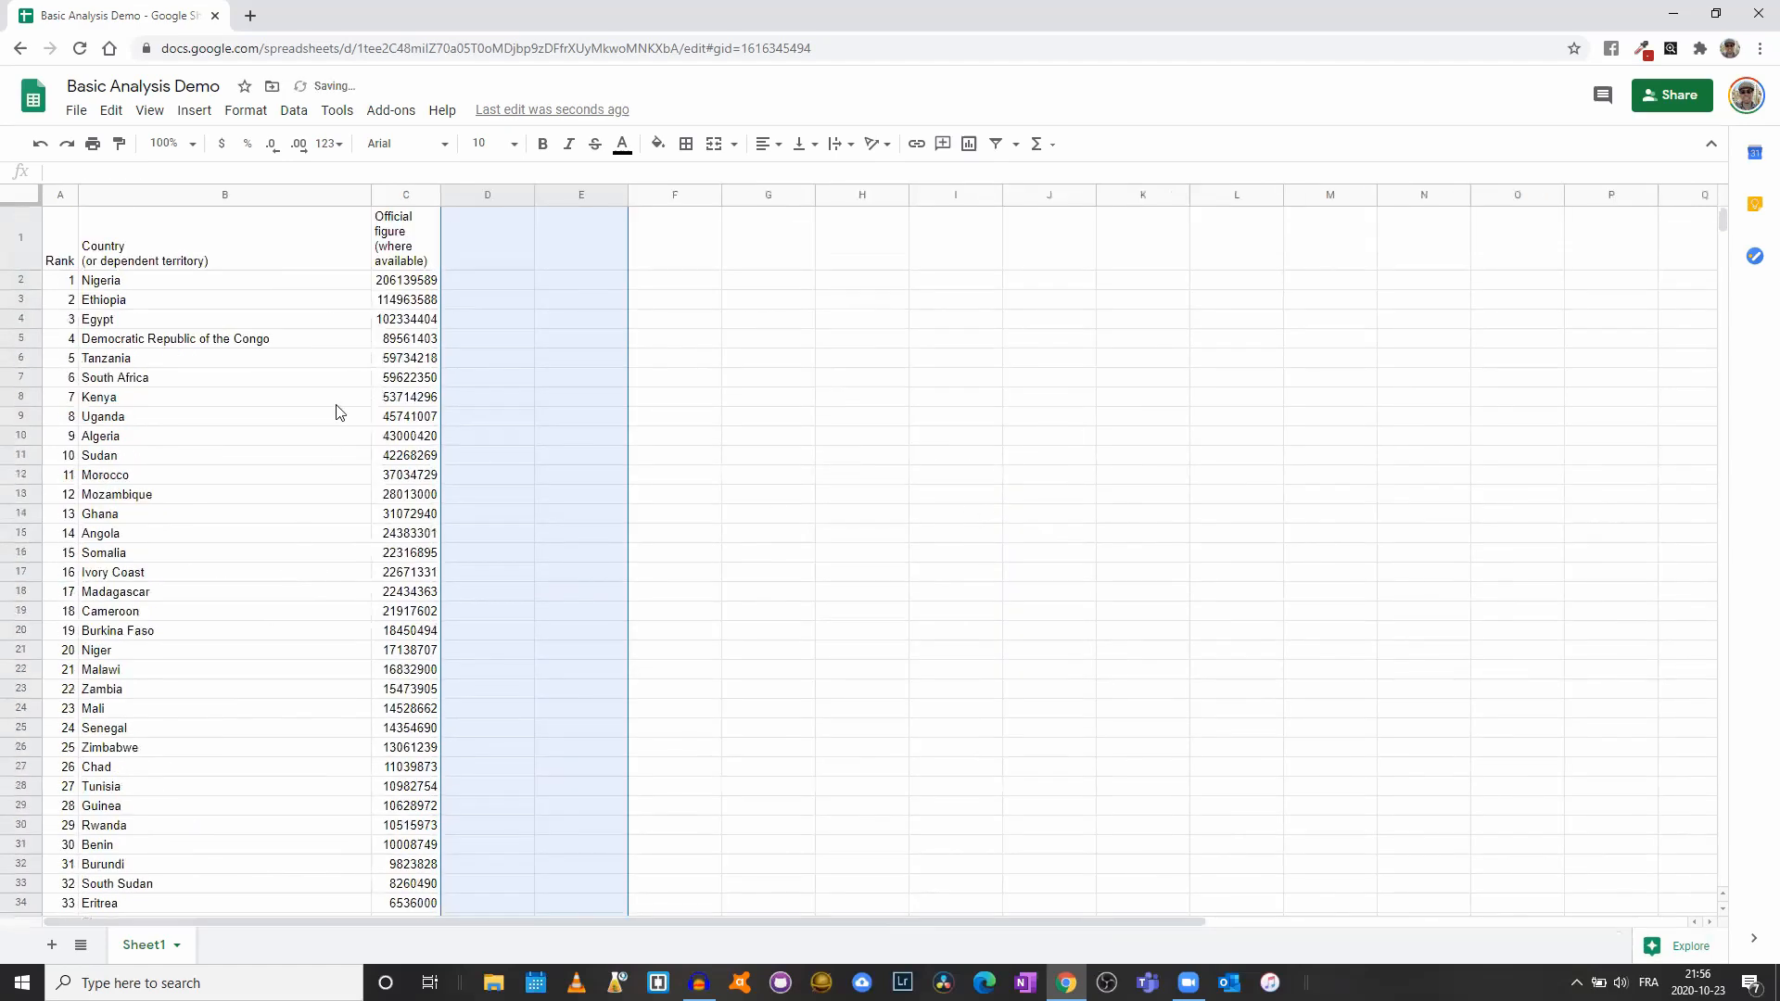
Freeze row 1 so the table's column headings stay in place
click(88, 252)
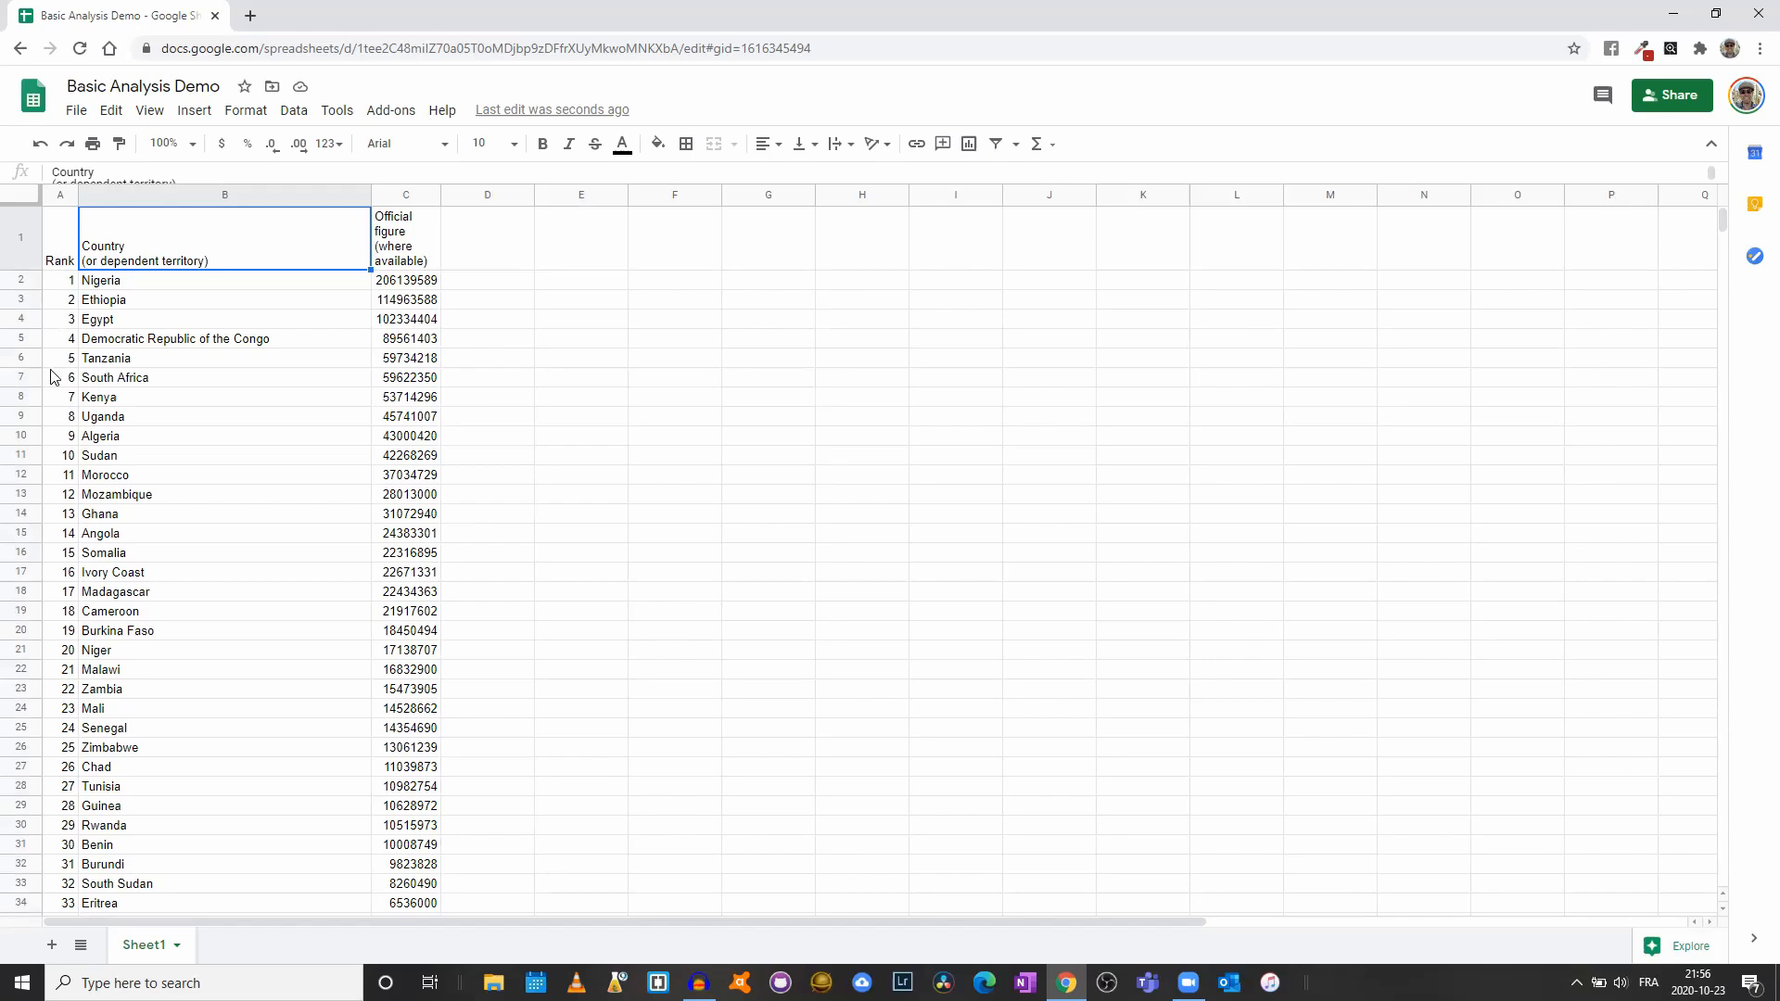
scroll(51, 441, down, 1)
scroll(86, 297, up, 1)
click(22, 237)
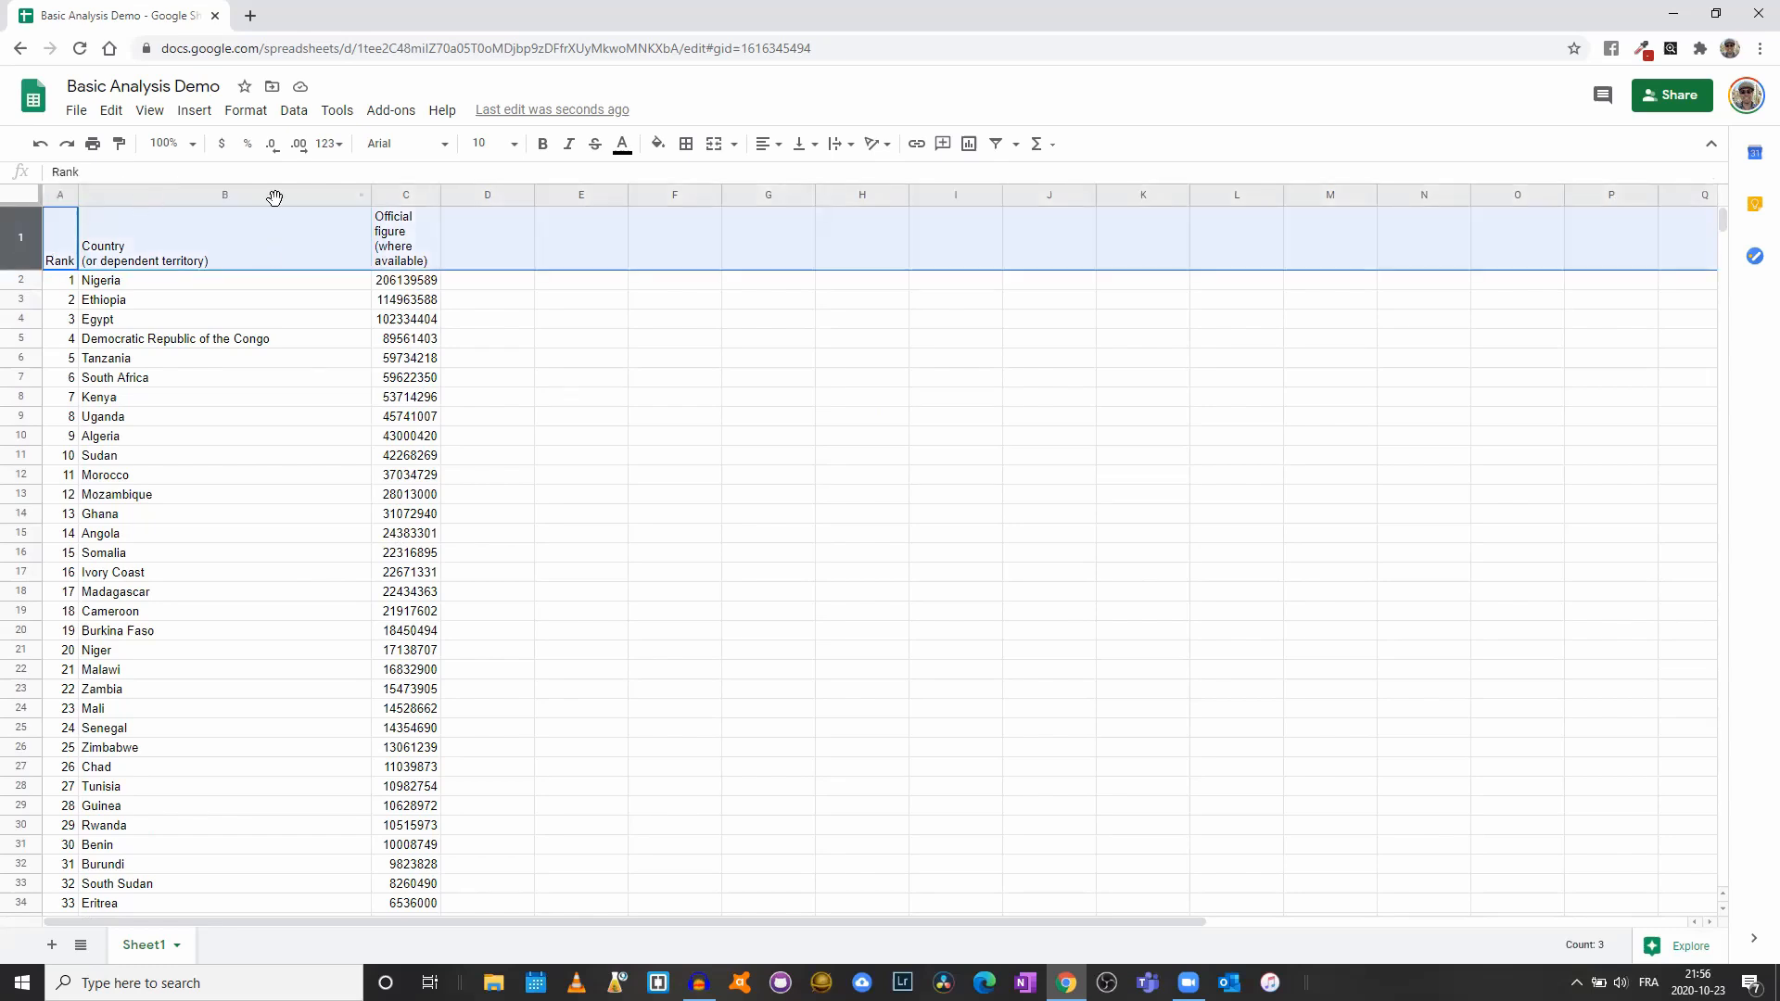
click(152, 116)
mouse_move(206, 158)
click(371, 180)
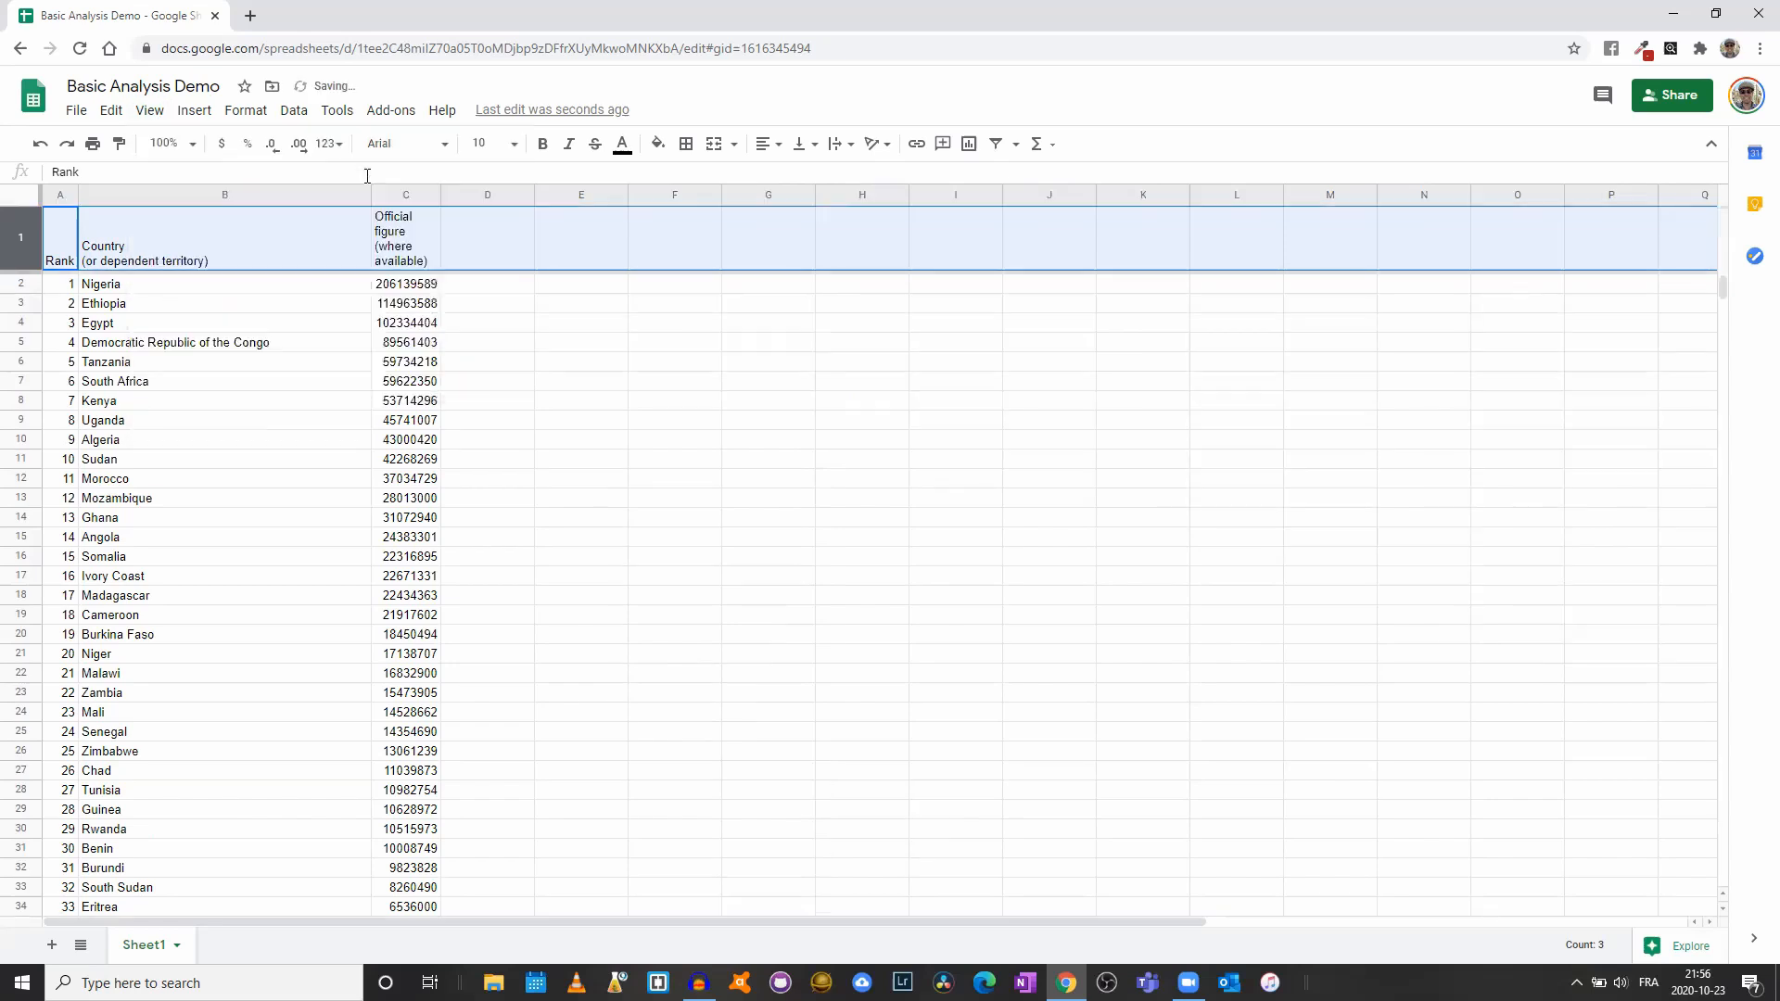
Create a filter on the header row and make its text bold
click(296, 111)
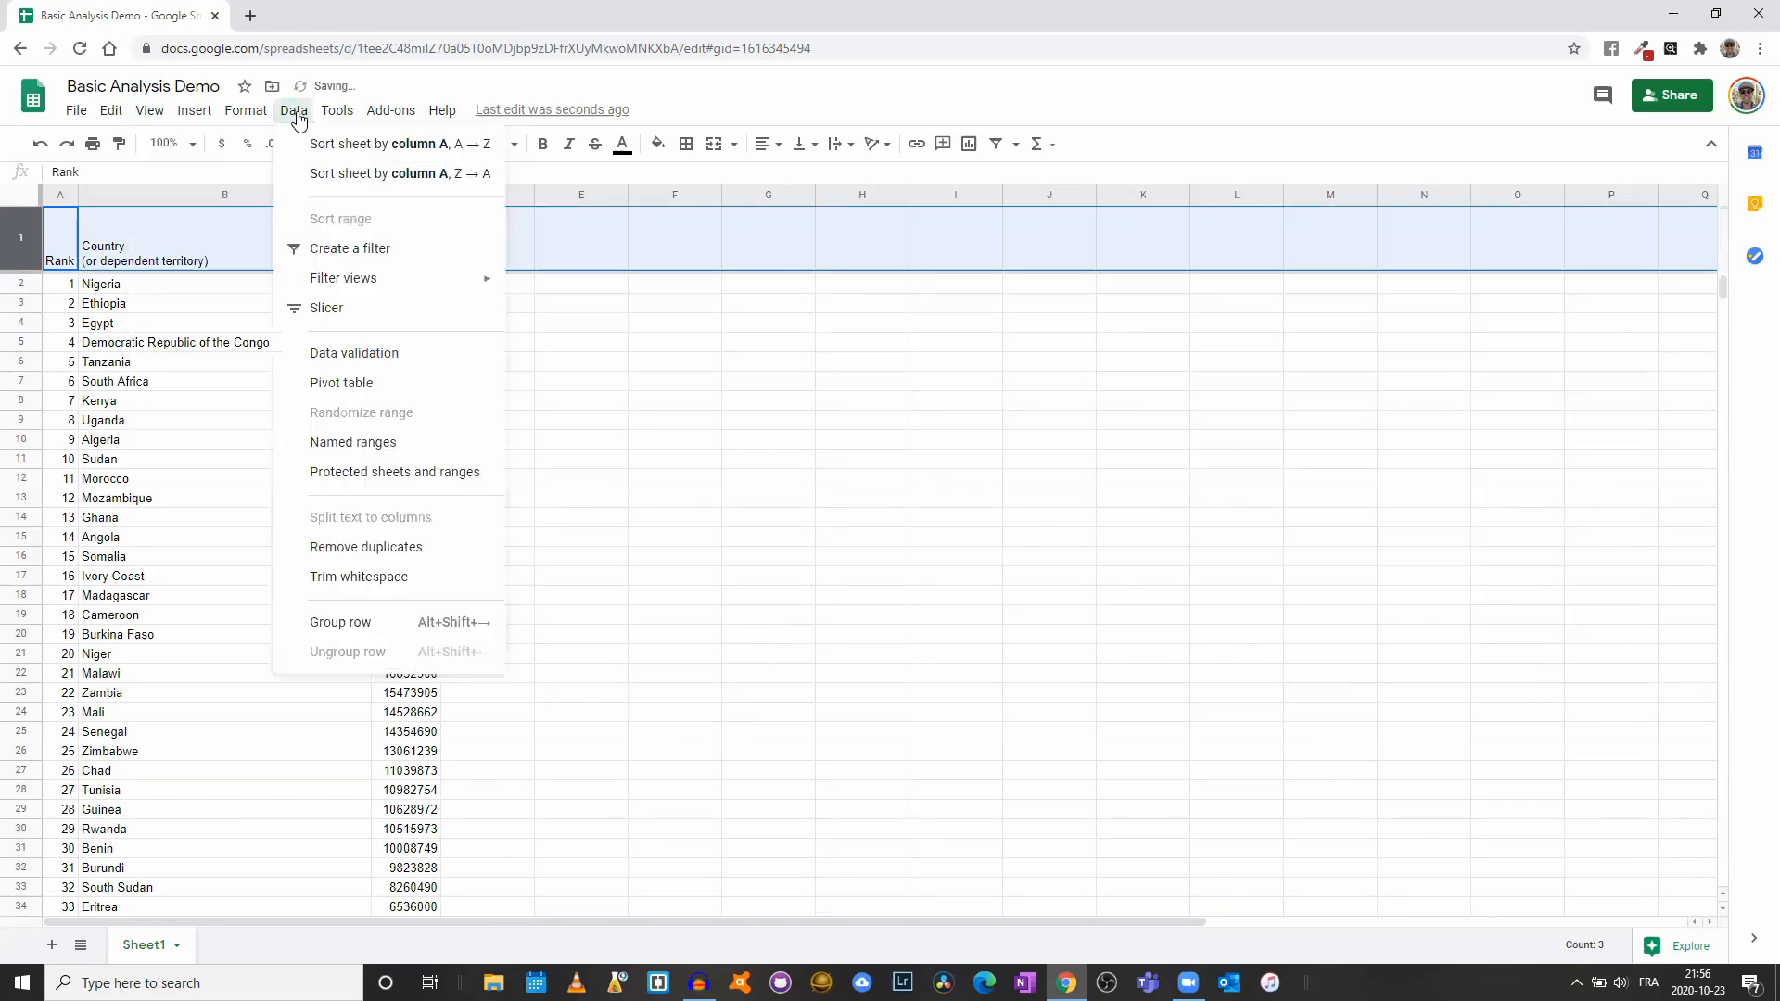
click(362, 259)
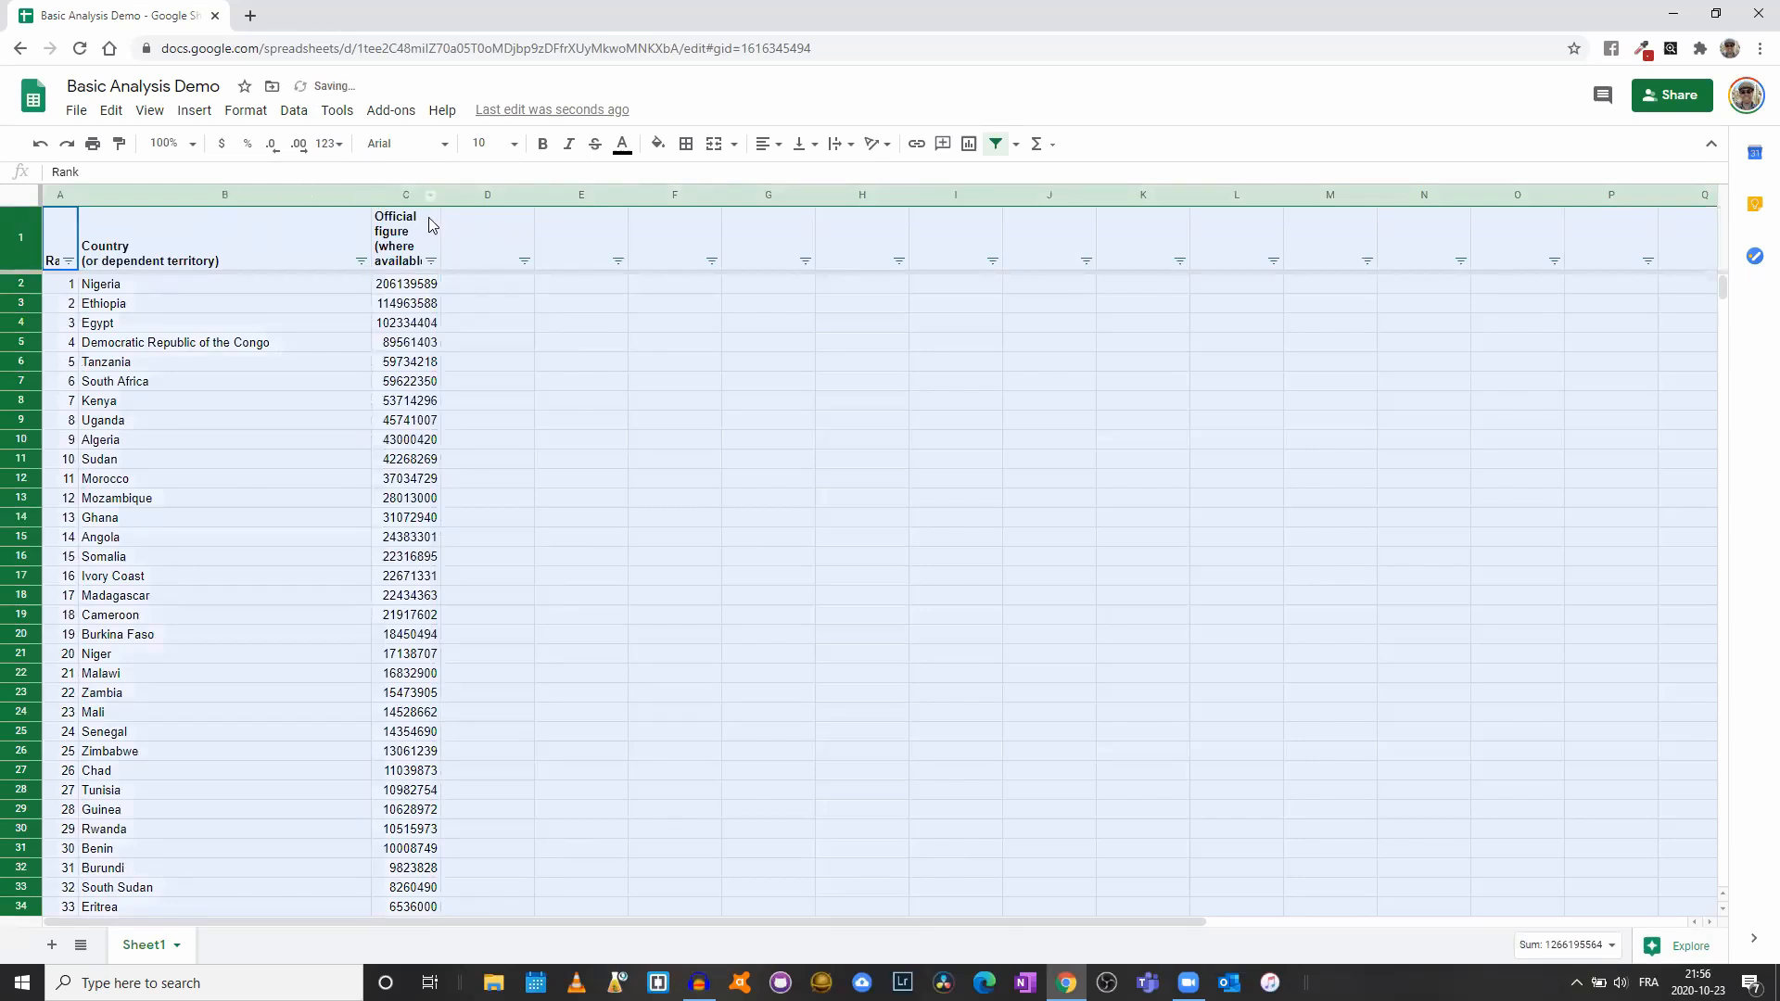
Widen column C slightly and auto-fit column A so the headings fit beside their filter icons
drag(438, 193, 454, 195)
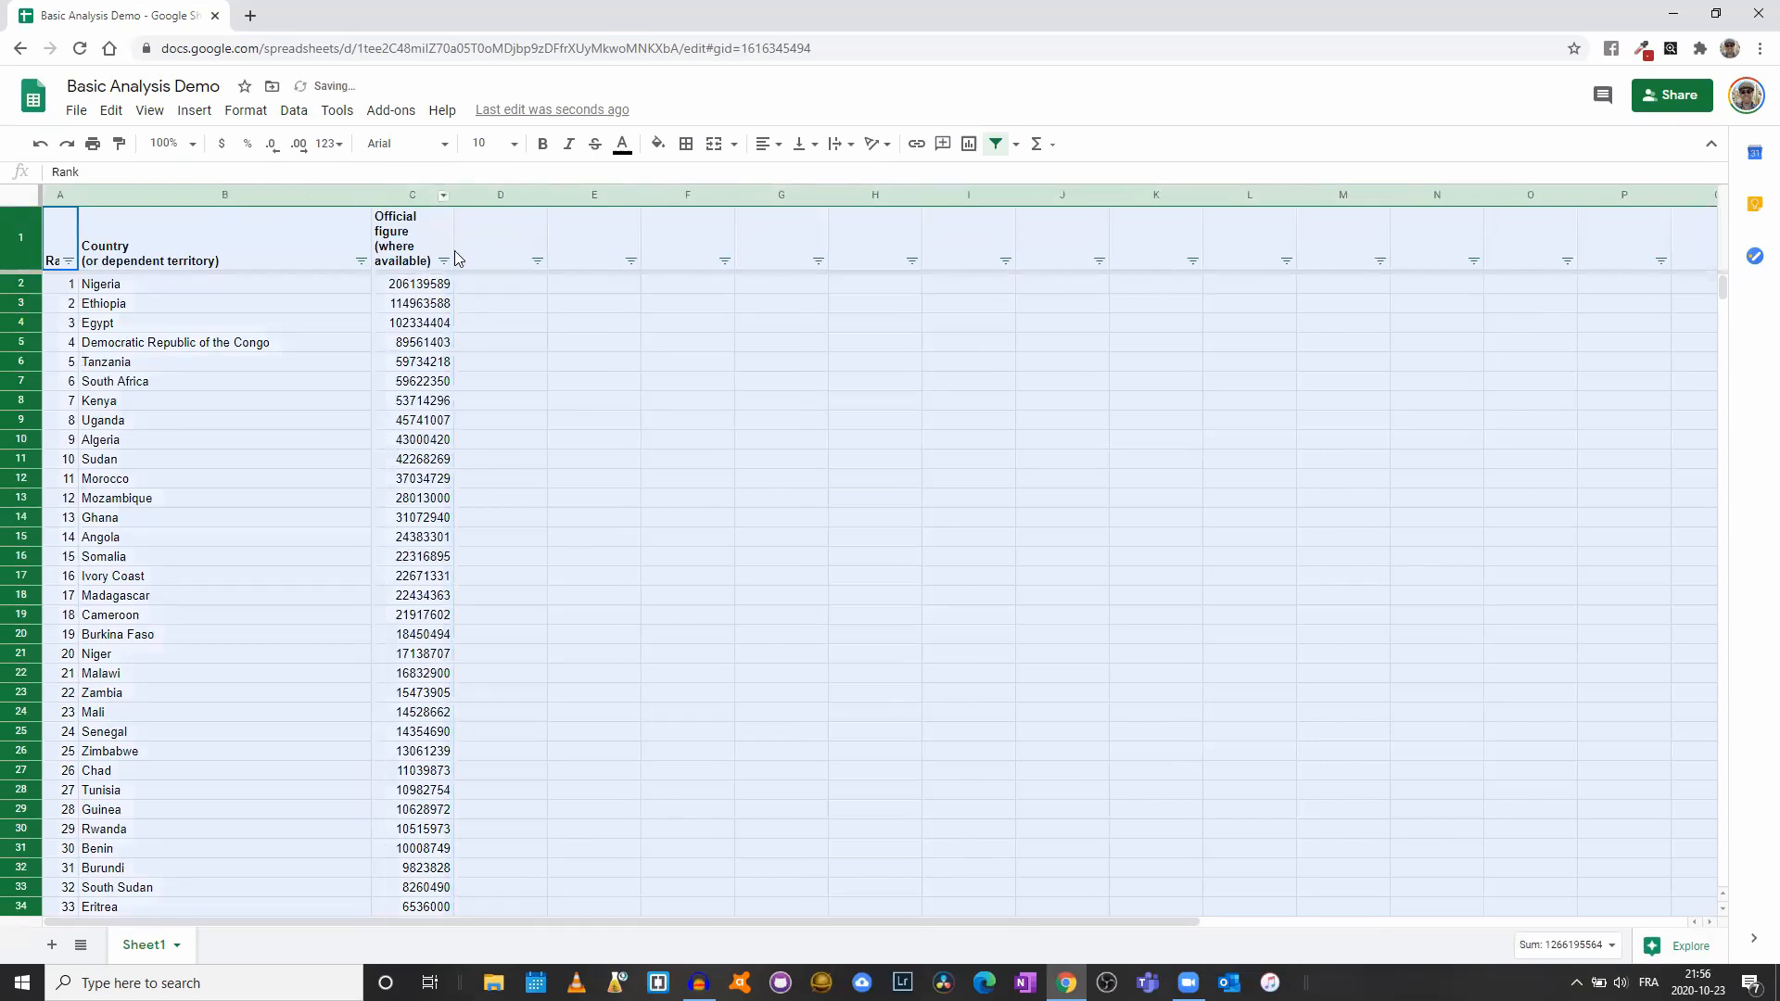
click(490, 373)
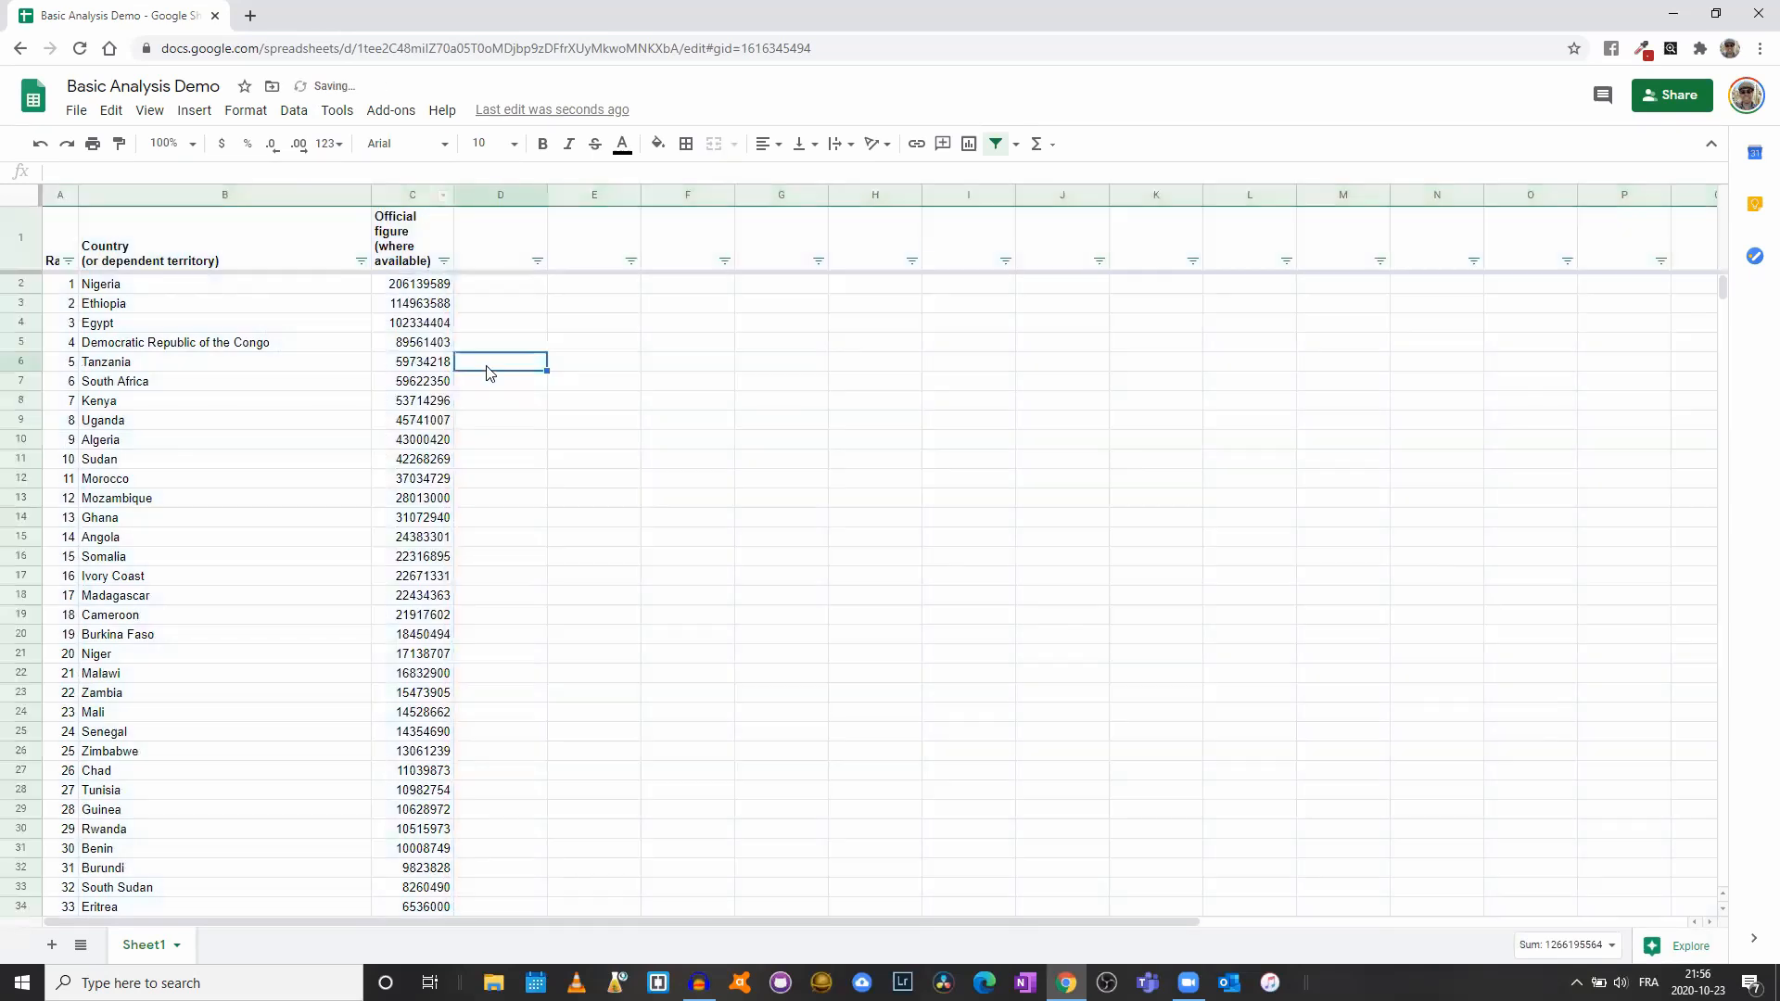
double_click(79, 195)
scroll(378, 450, down, 10)
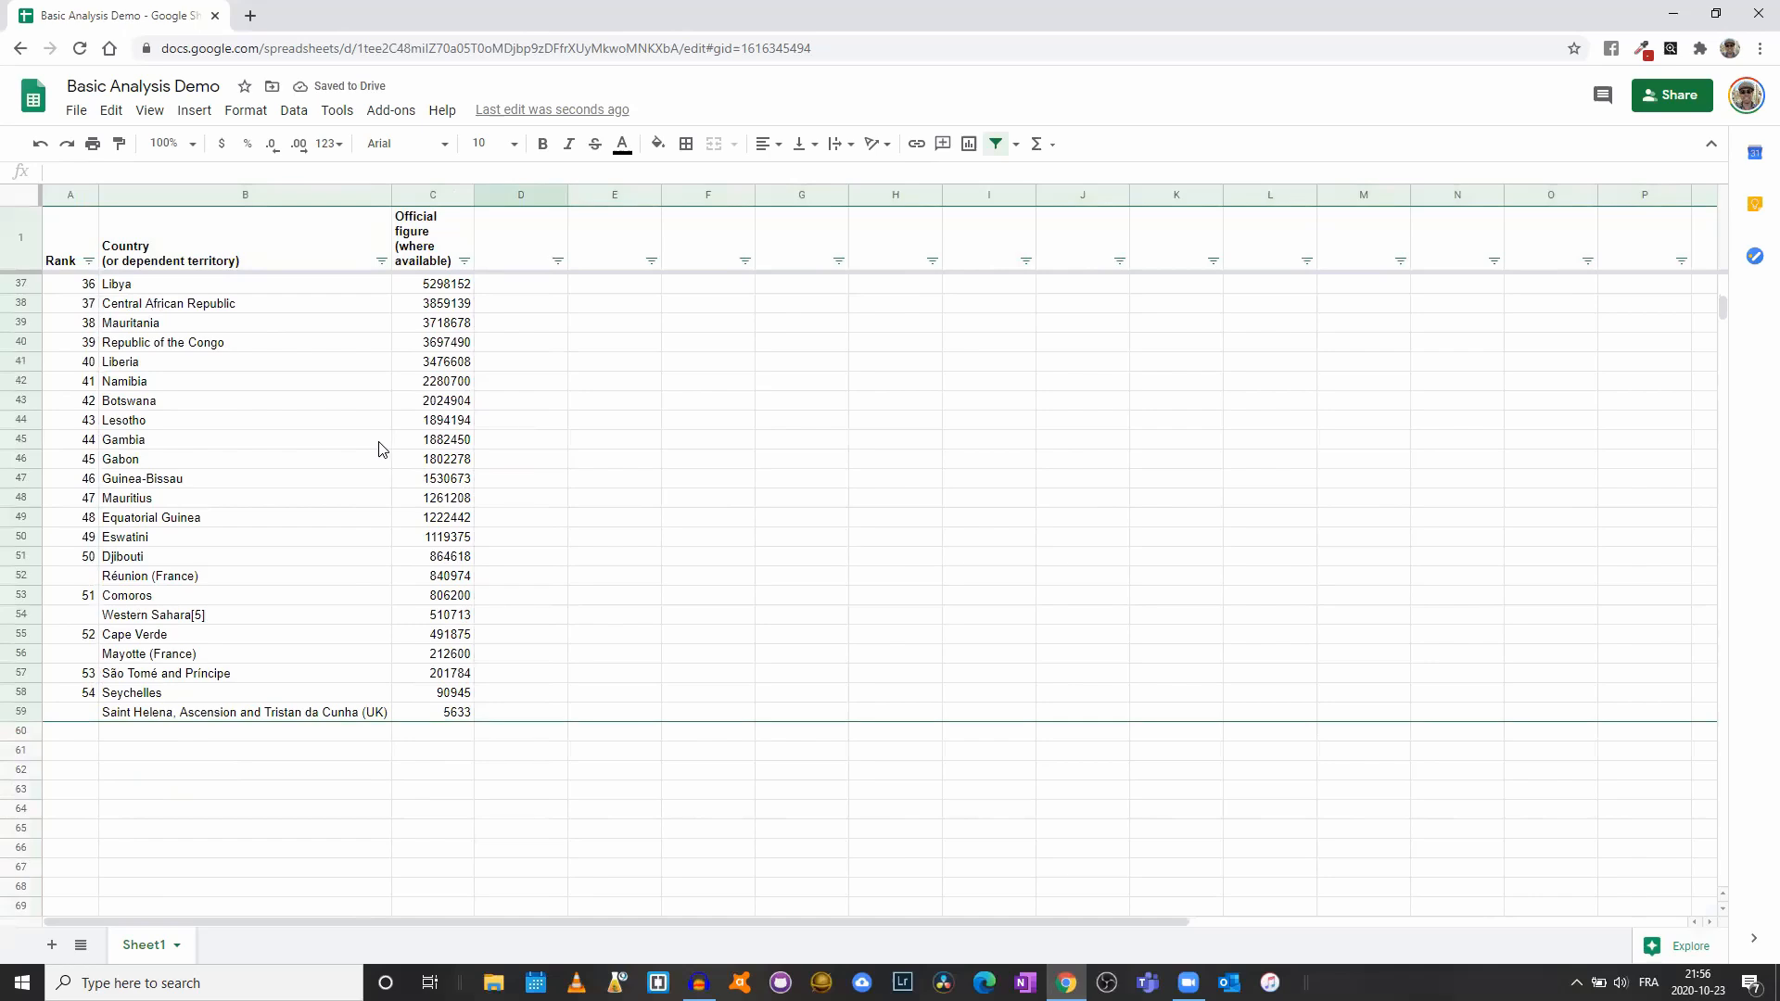
scroll(379, 449, up, 10)
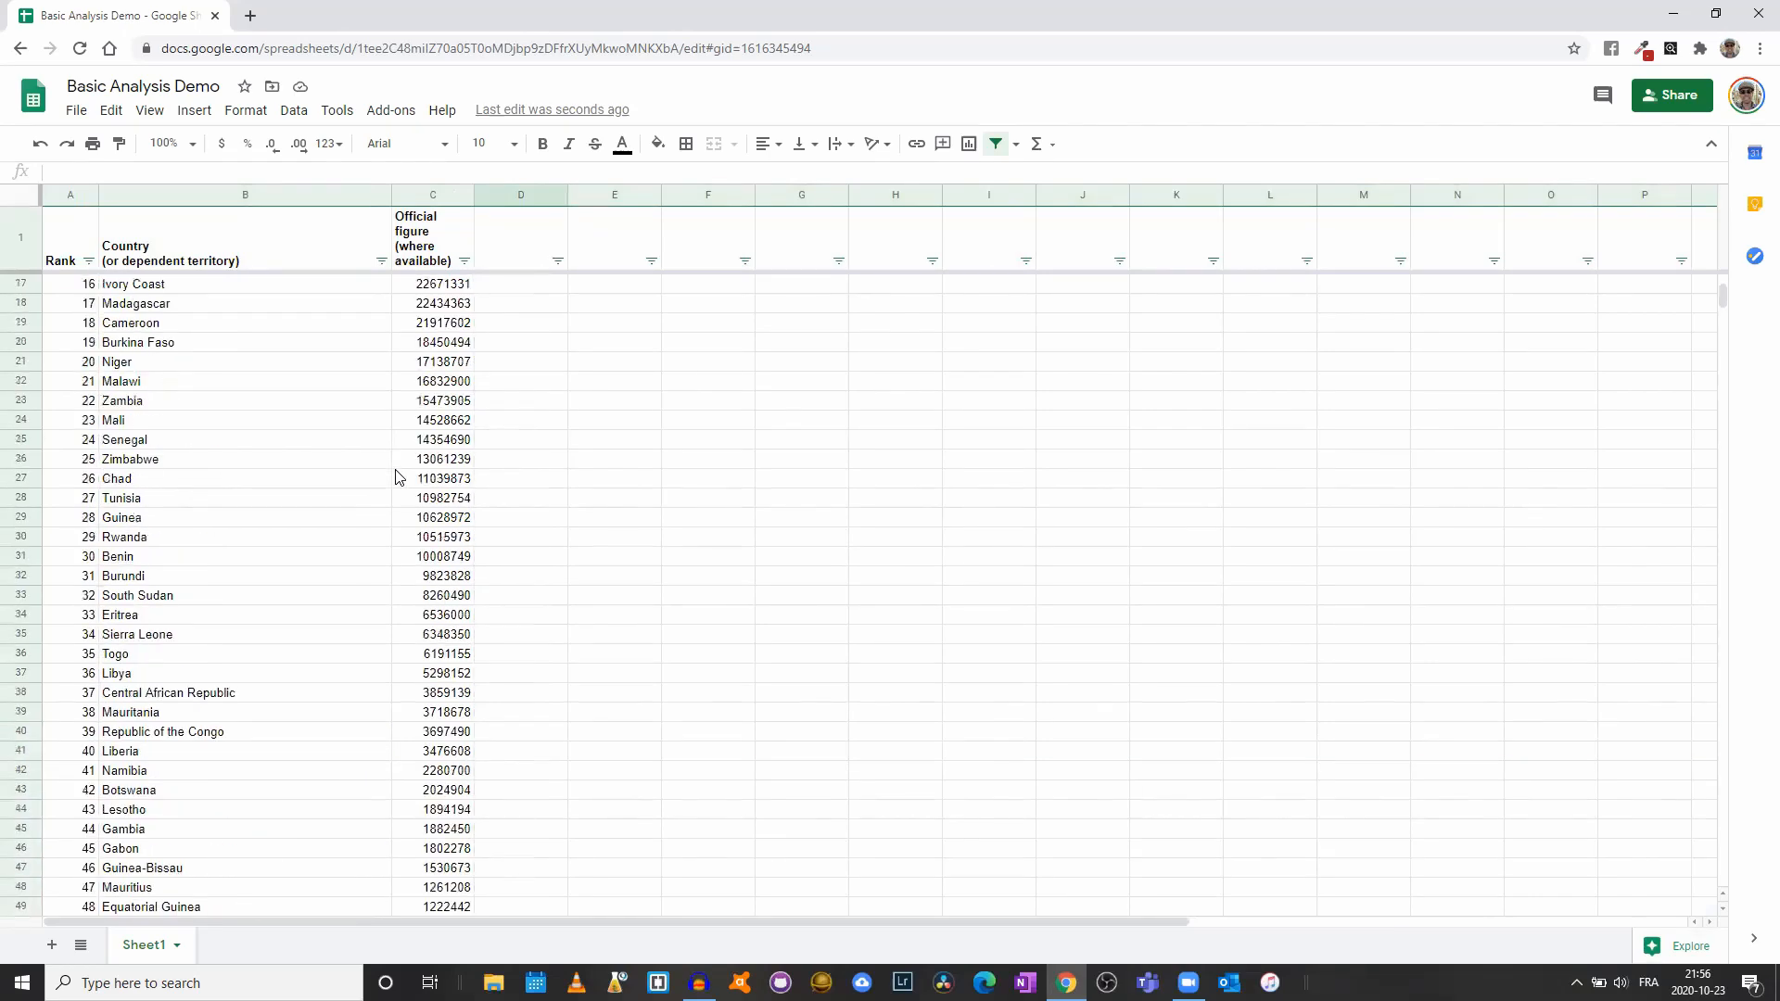
Apply the Number format to the population figures in column C
click(435, 194)
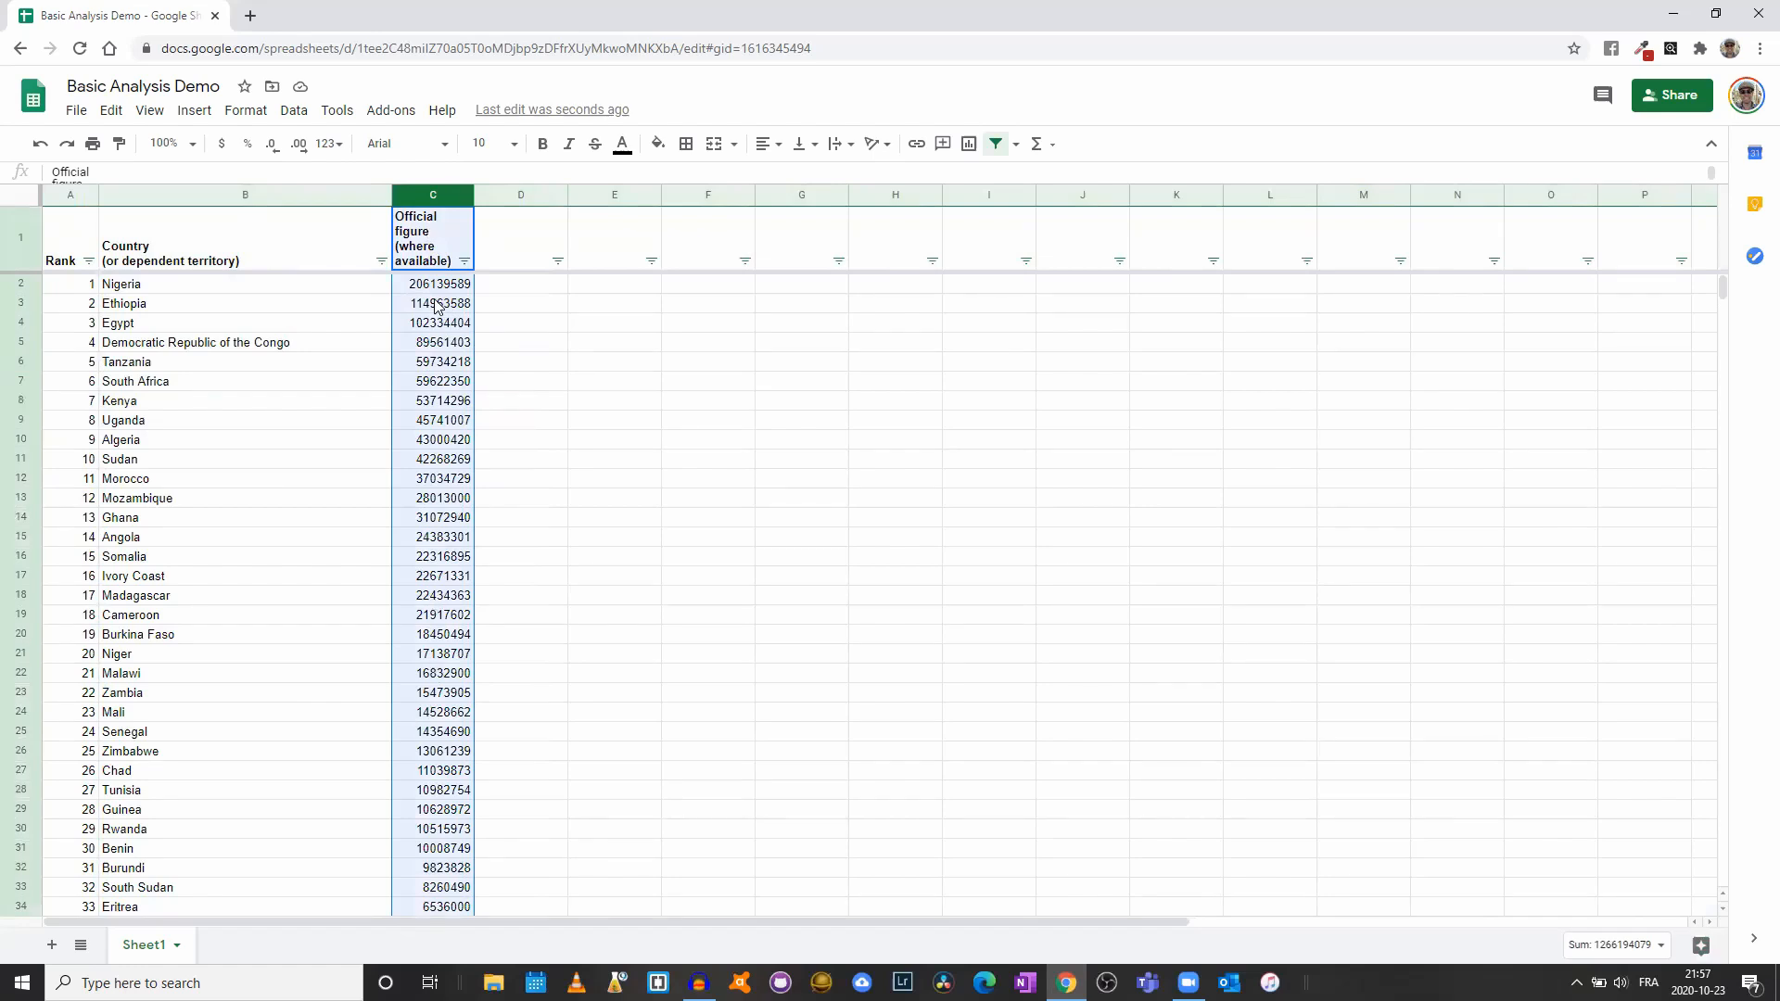
click(245, 110)
mouse_move(298, 206)
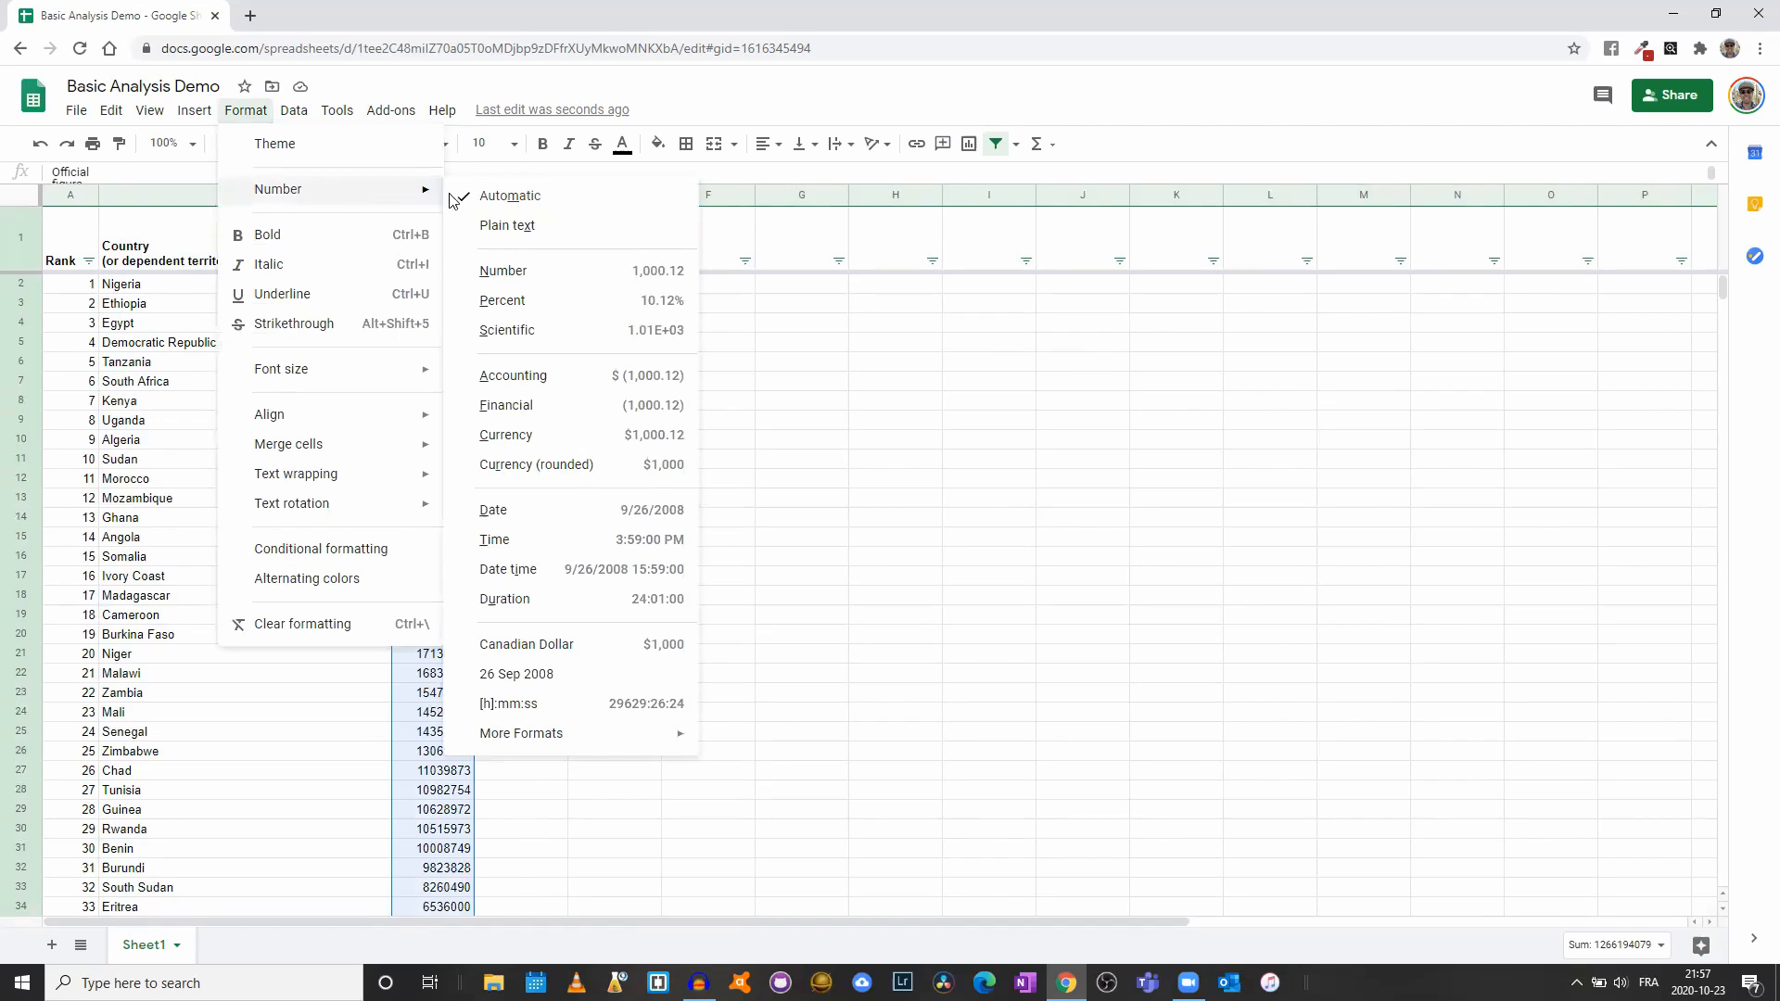
click(568, 280)
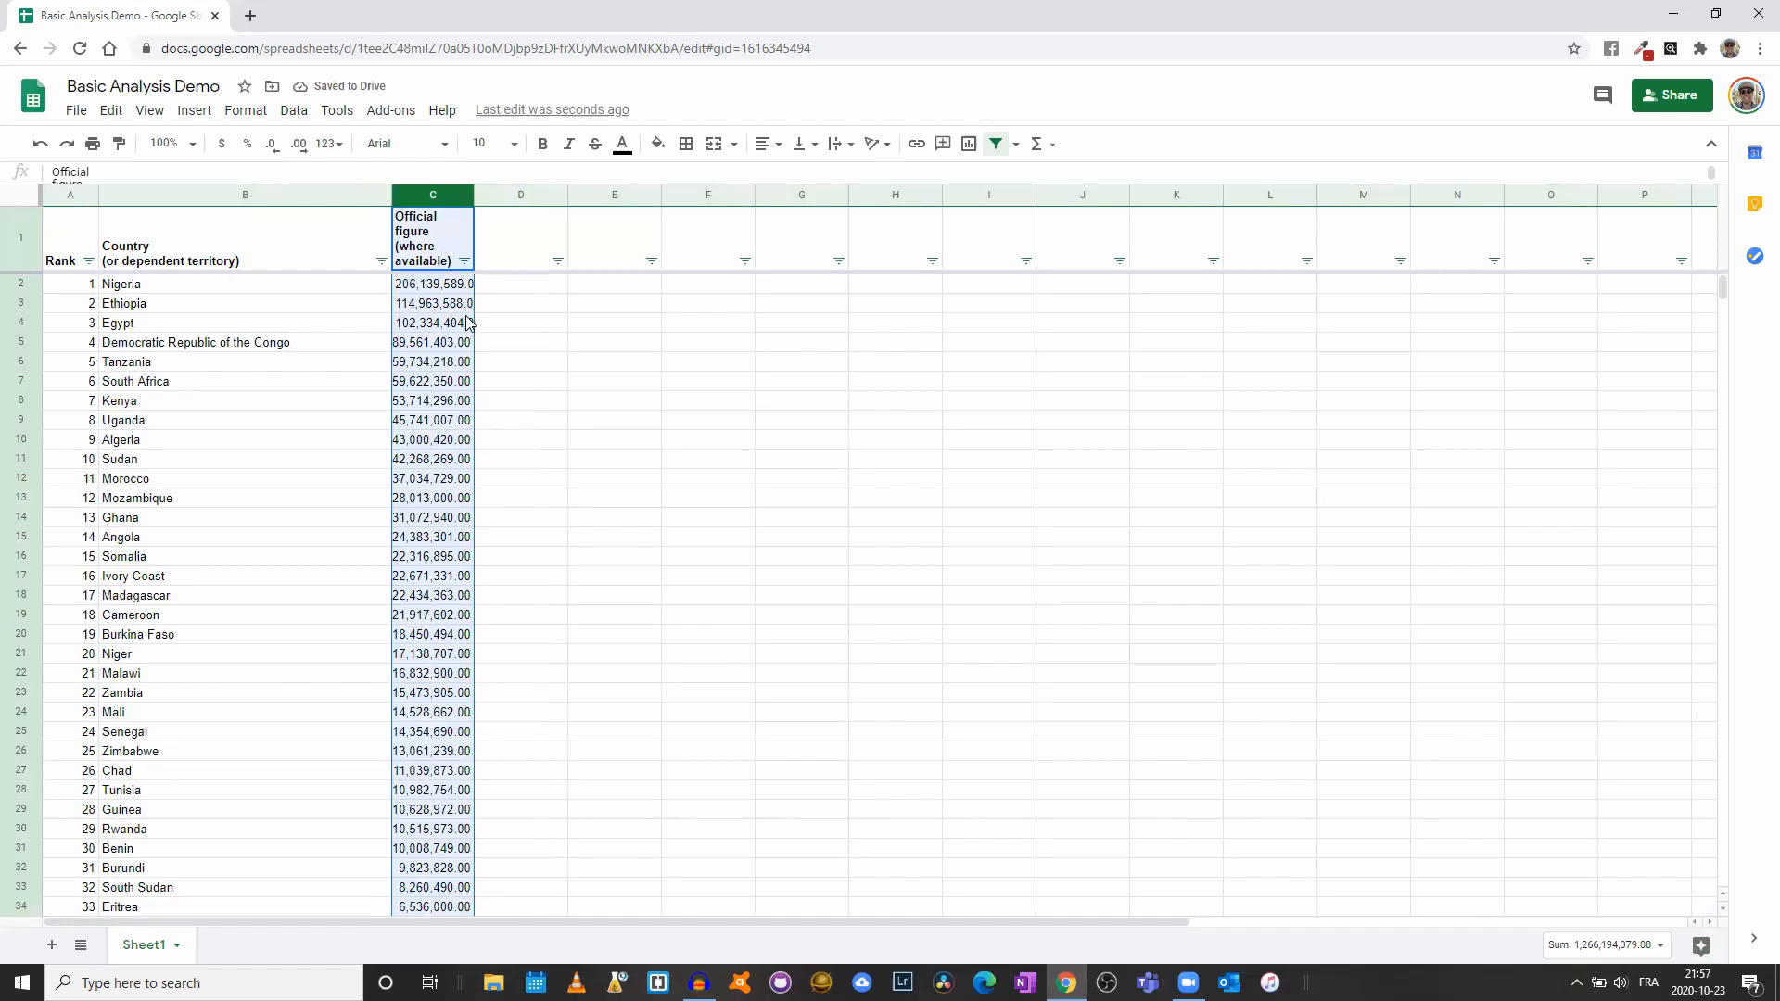
Apply the custom number format #,##0 to the population figures in column C
click(245, 111)
mouse_move(282, 189)
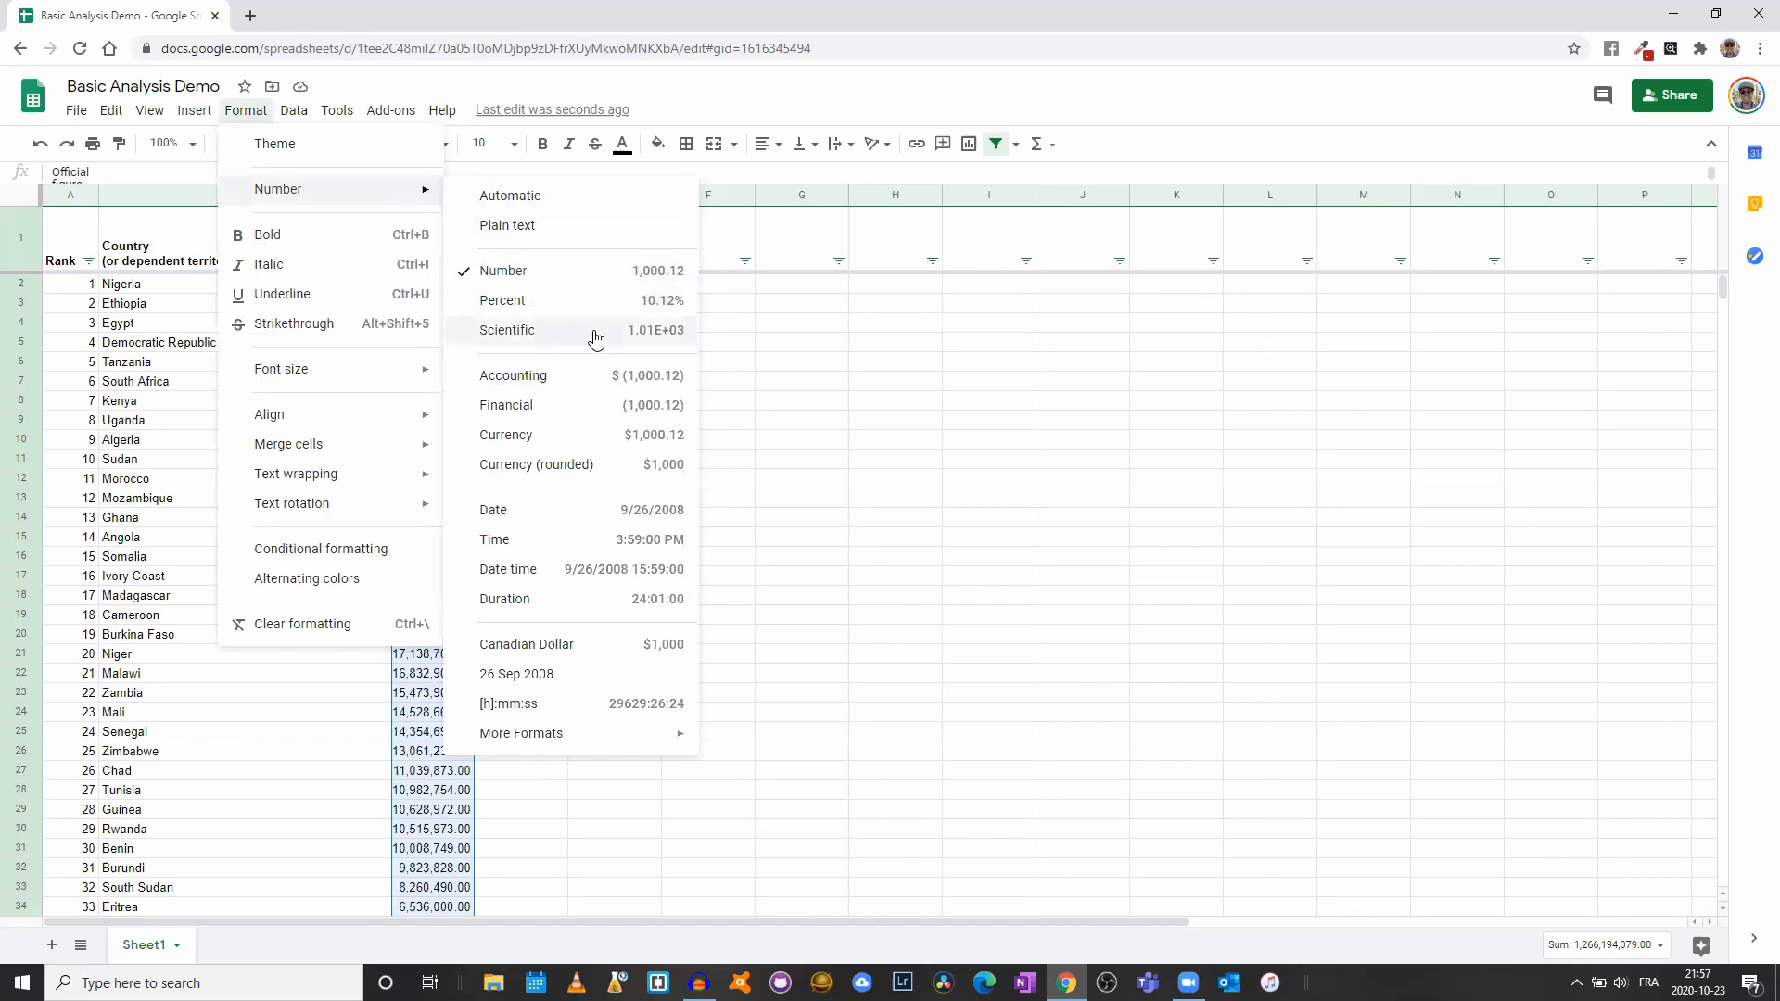
mouse_move(636, 739)
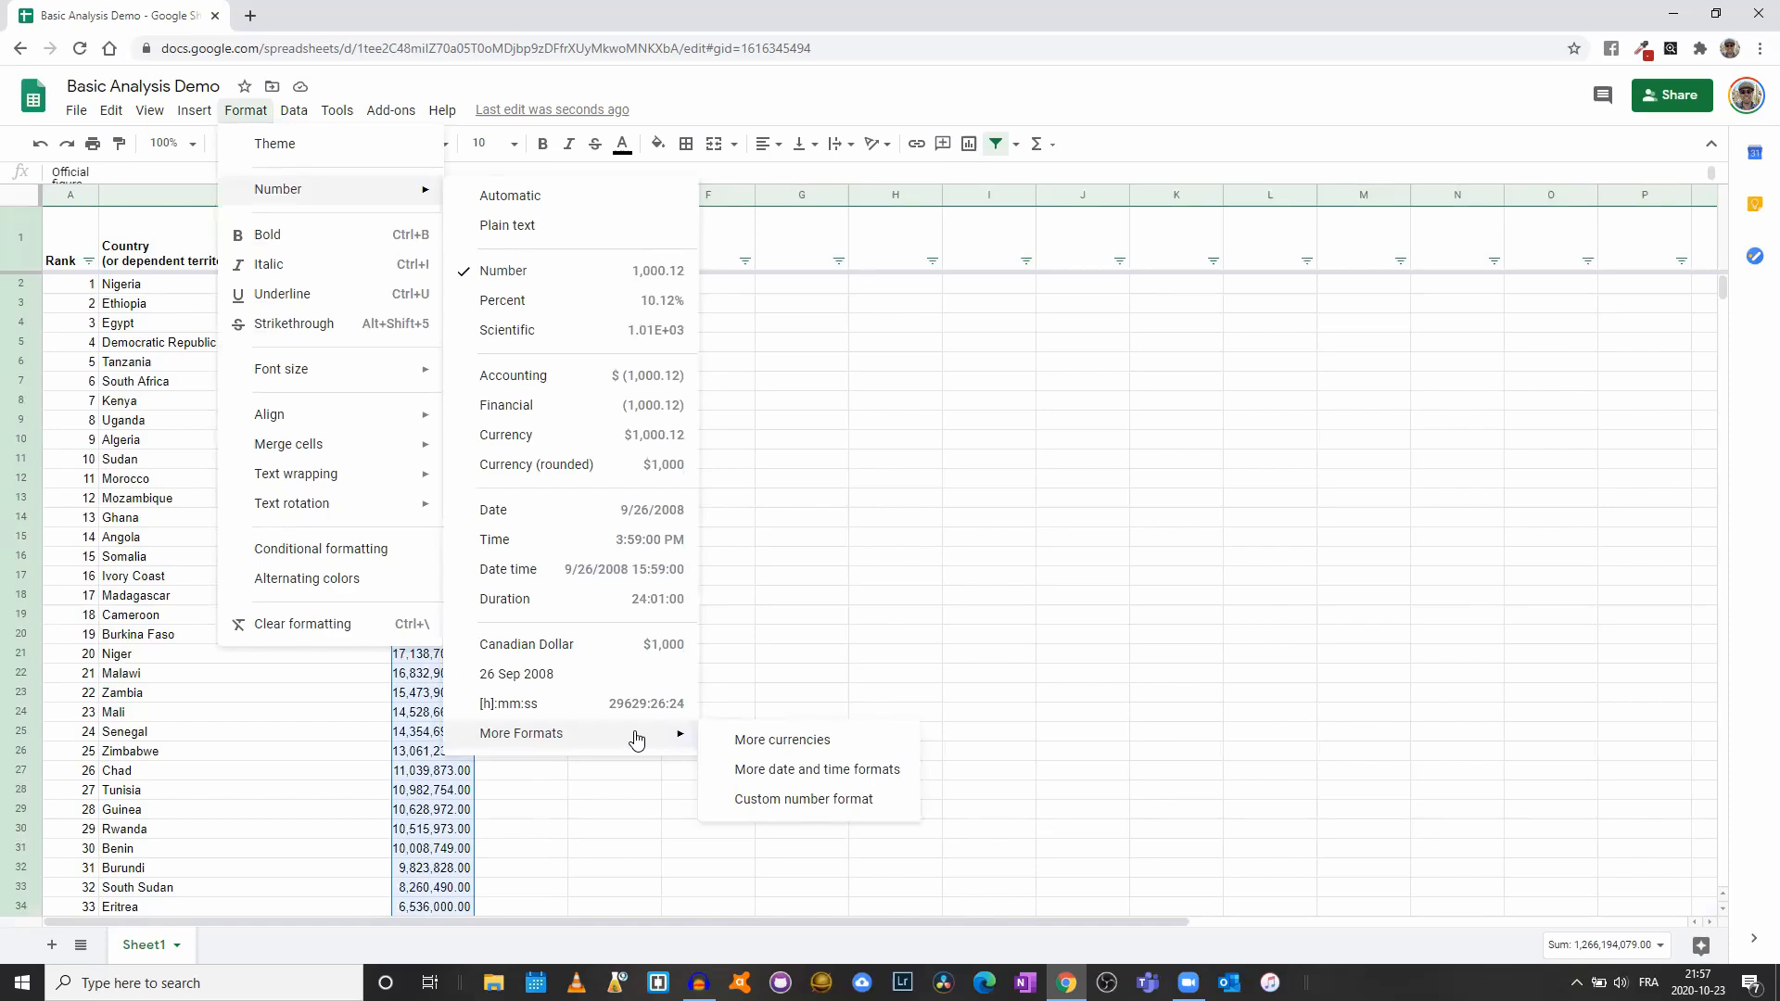
click(842, 799)
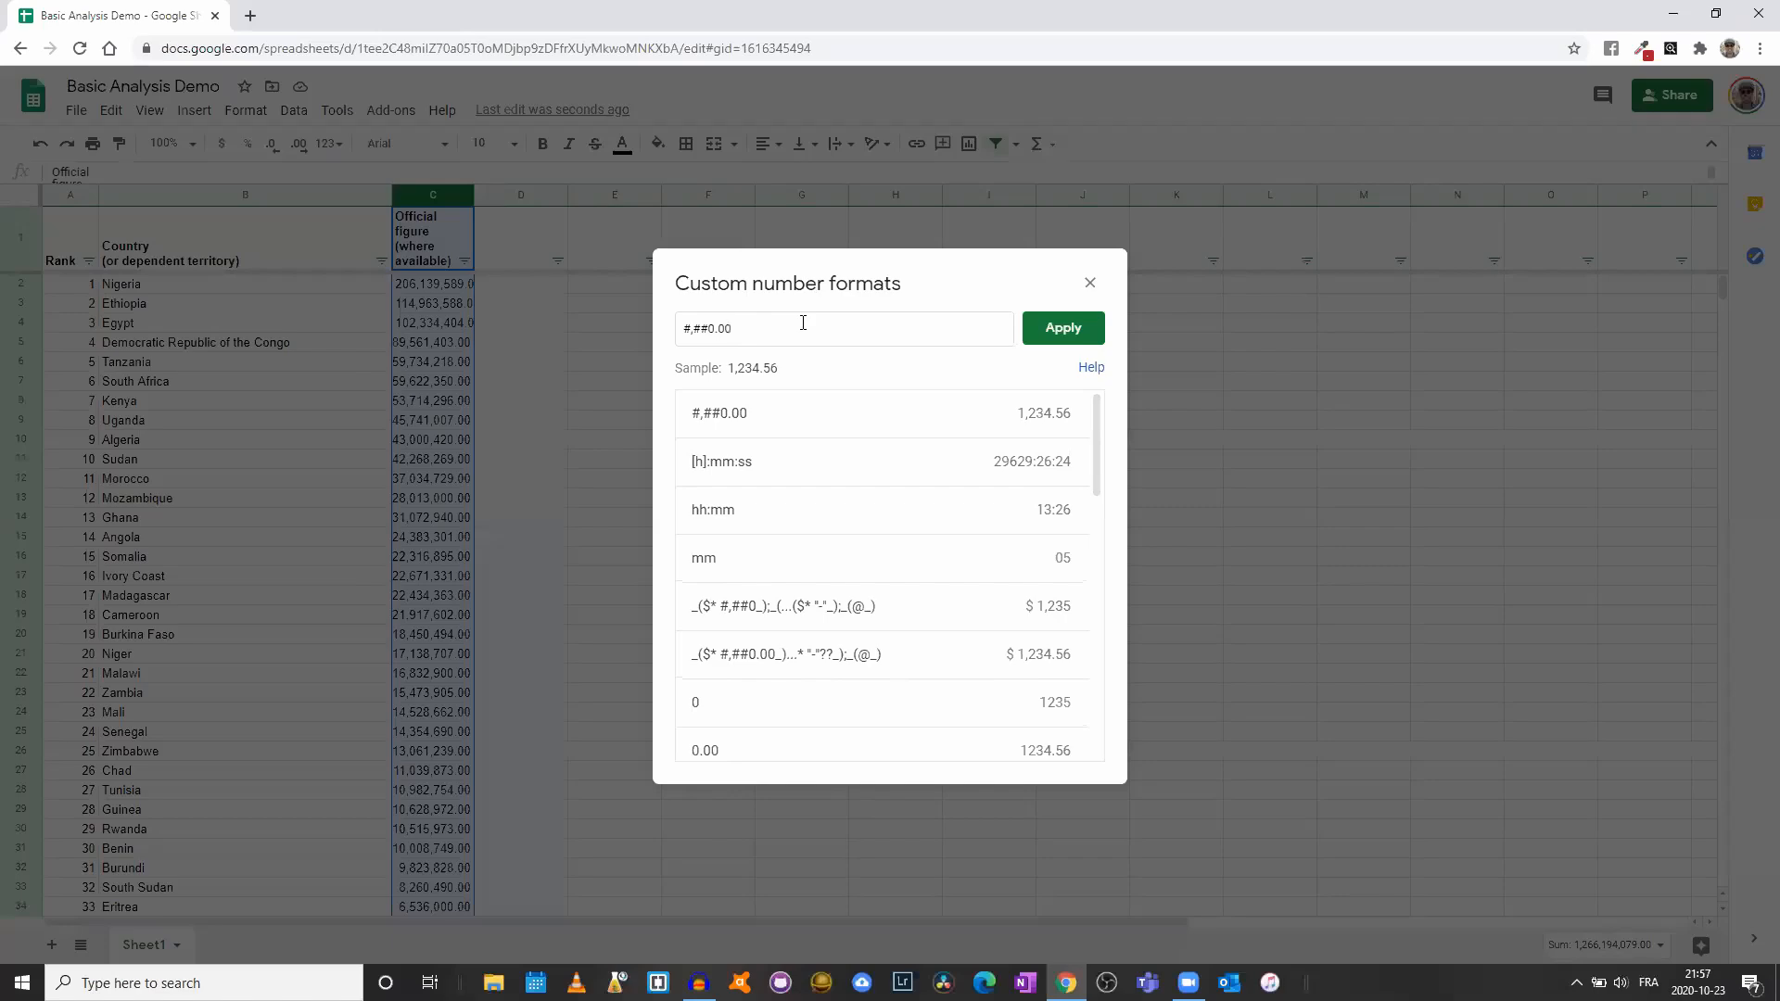
key(BackSpace)
key(BackSpace)
key(BackSpace)
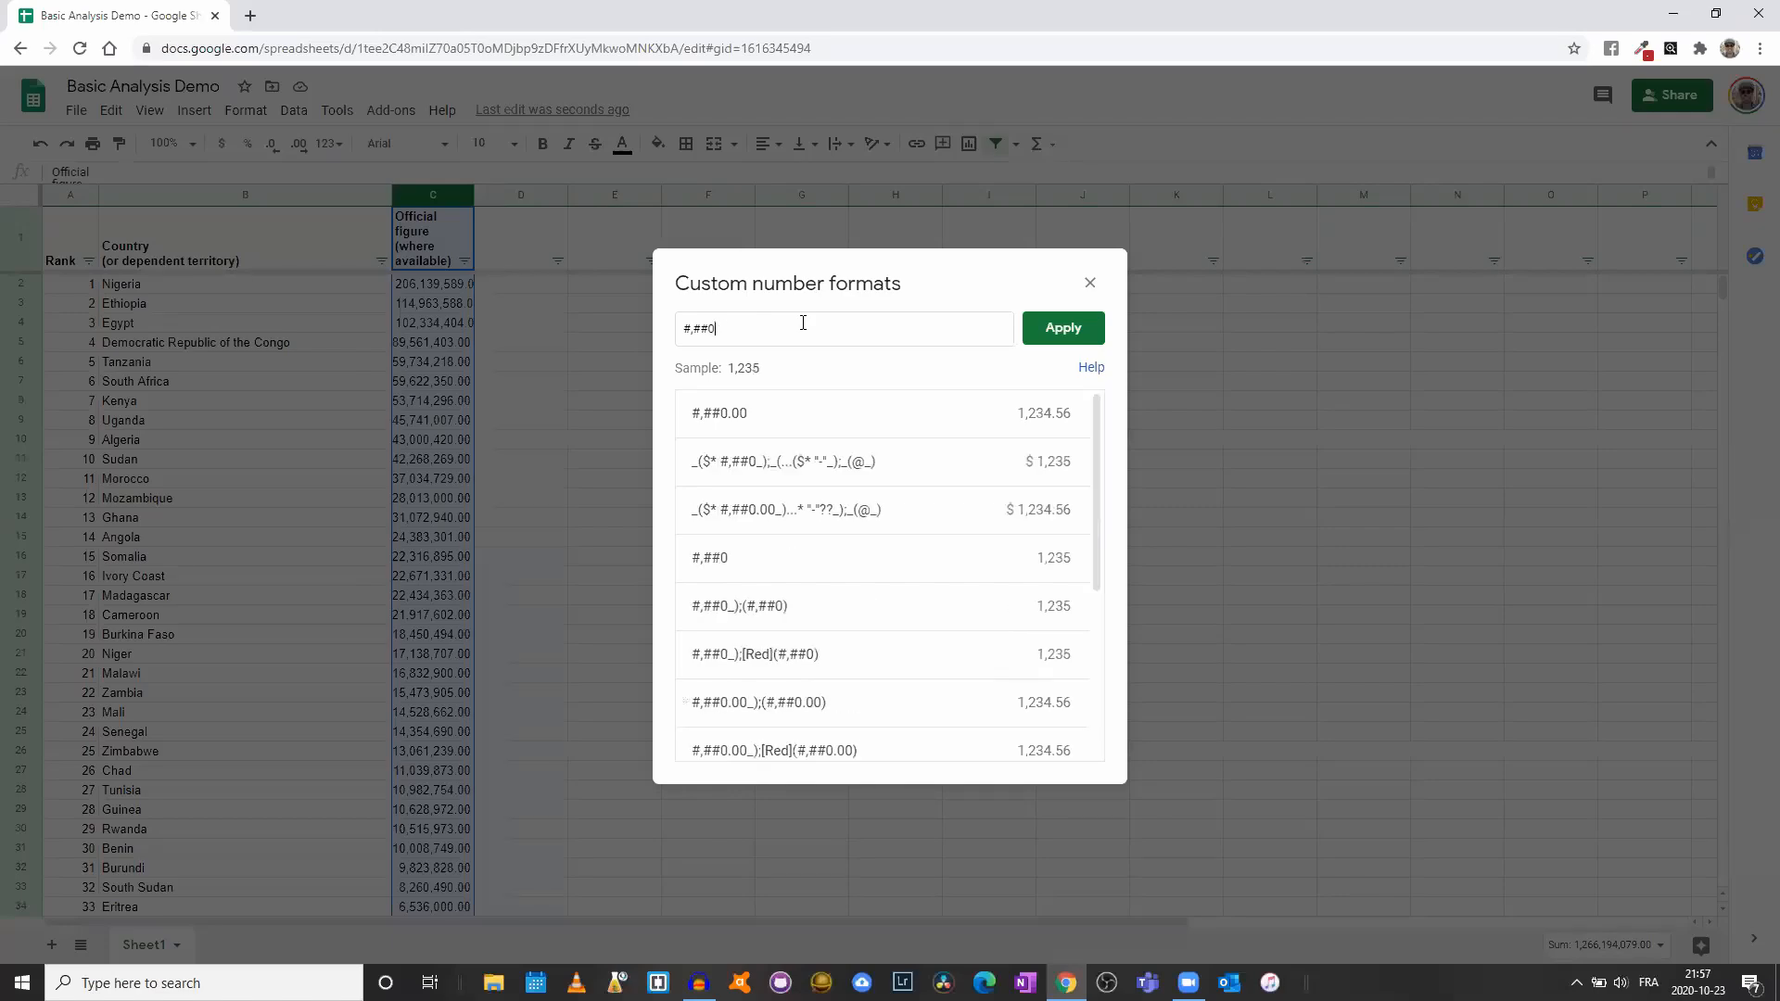
double_click(1073, 328)
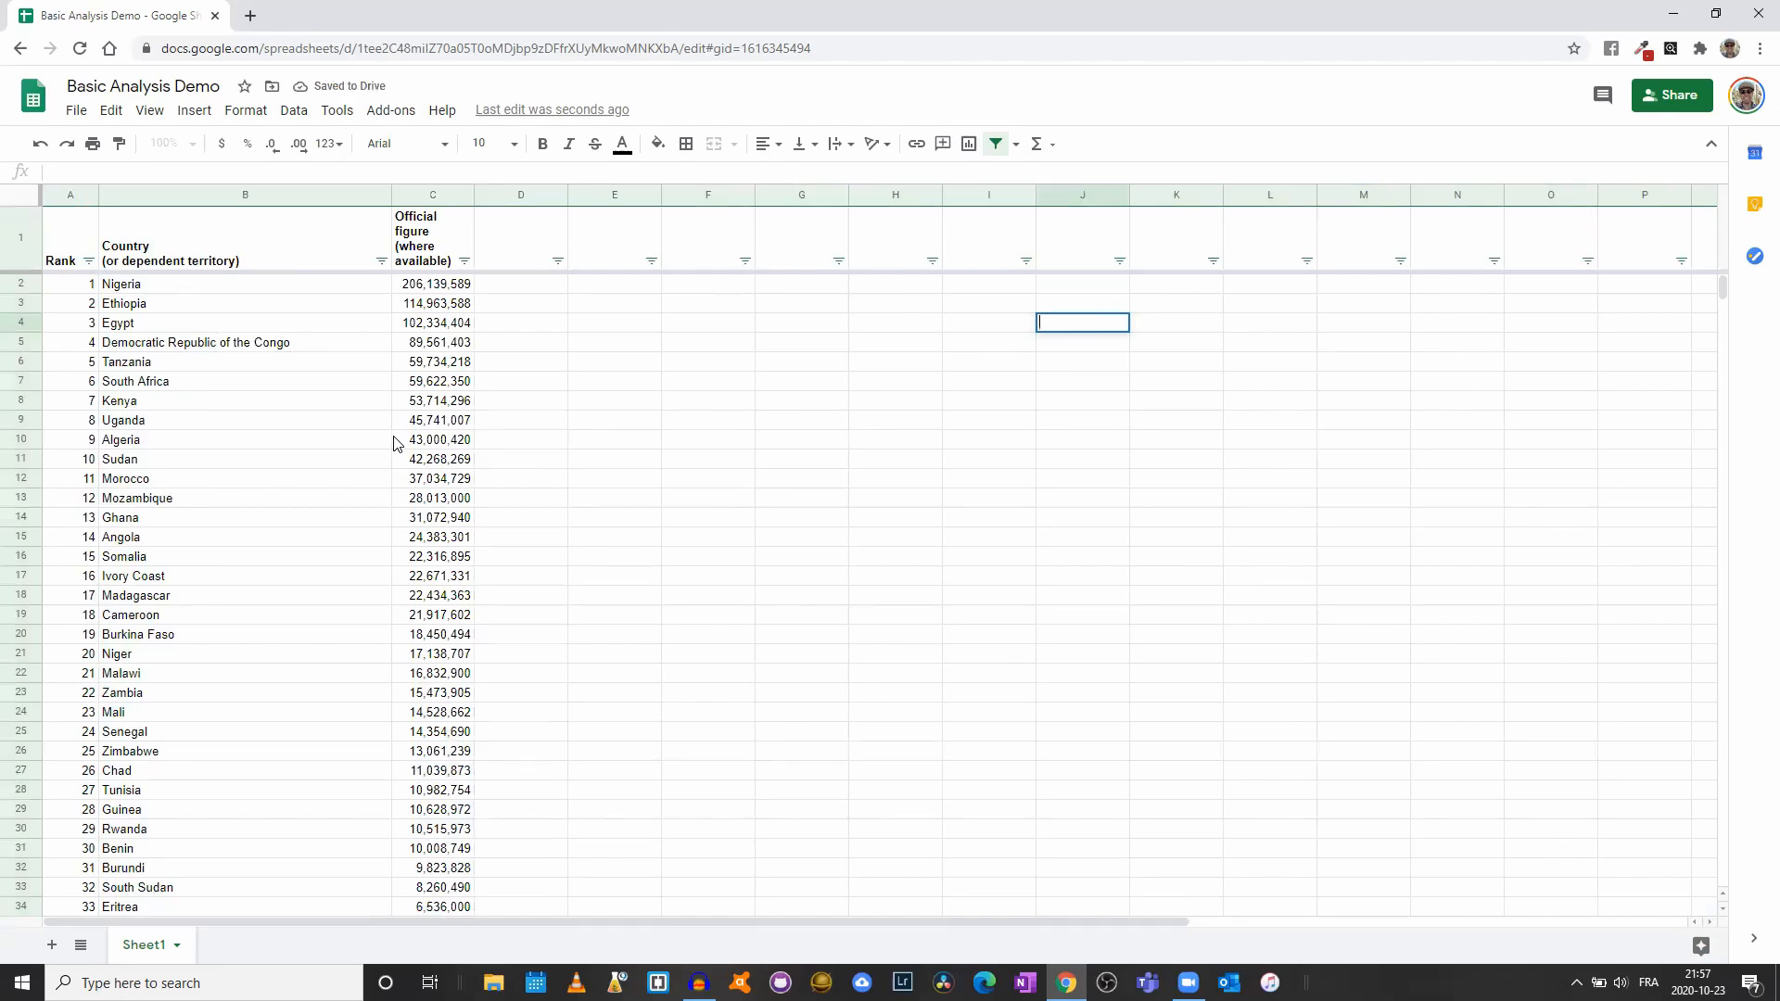
scroll(394, 444, down, 10)
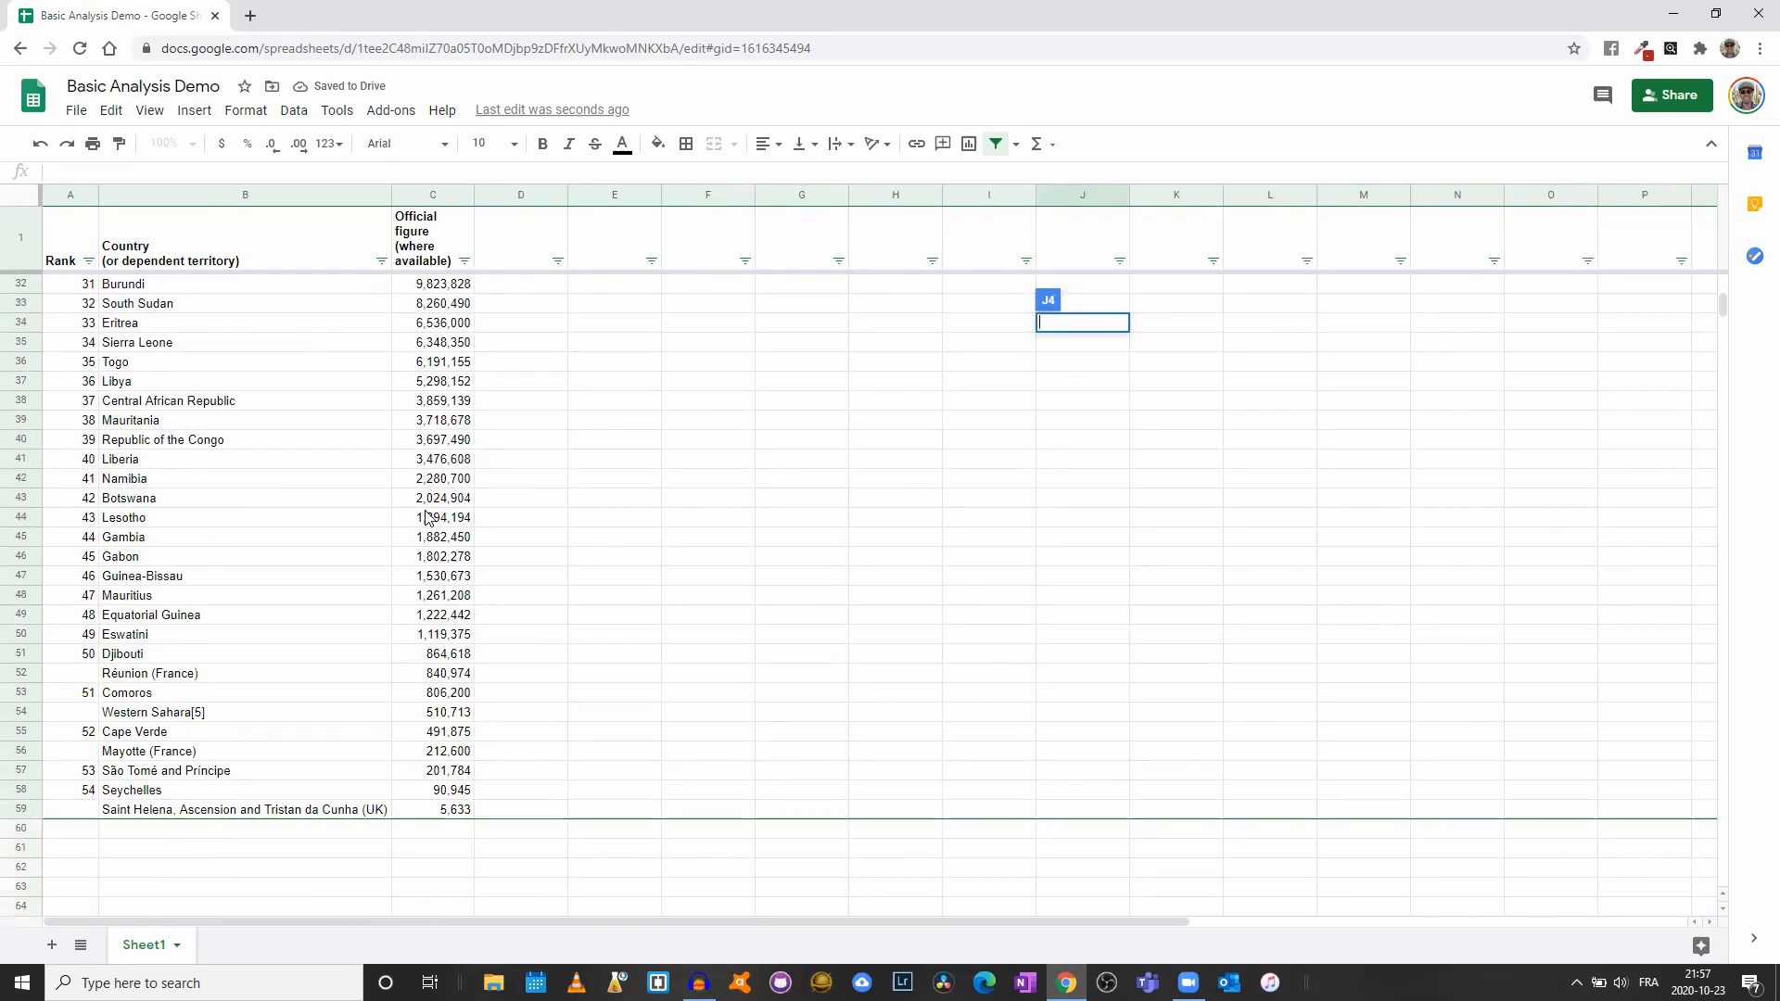
click(524, 523)
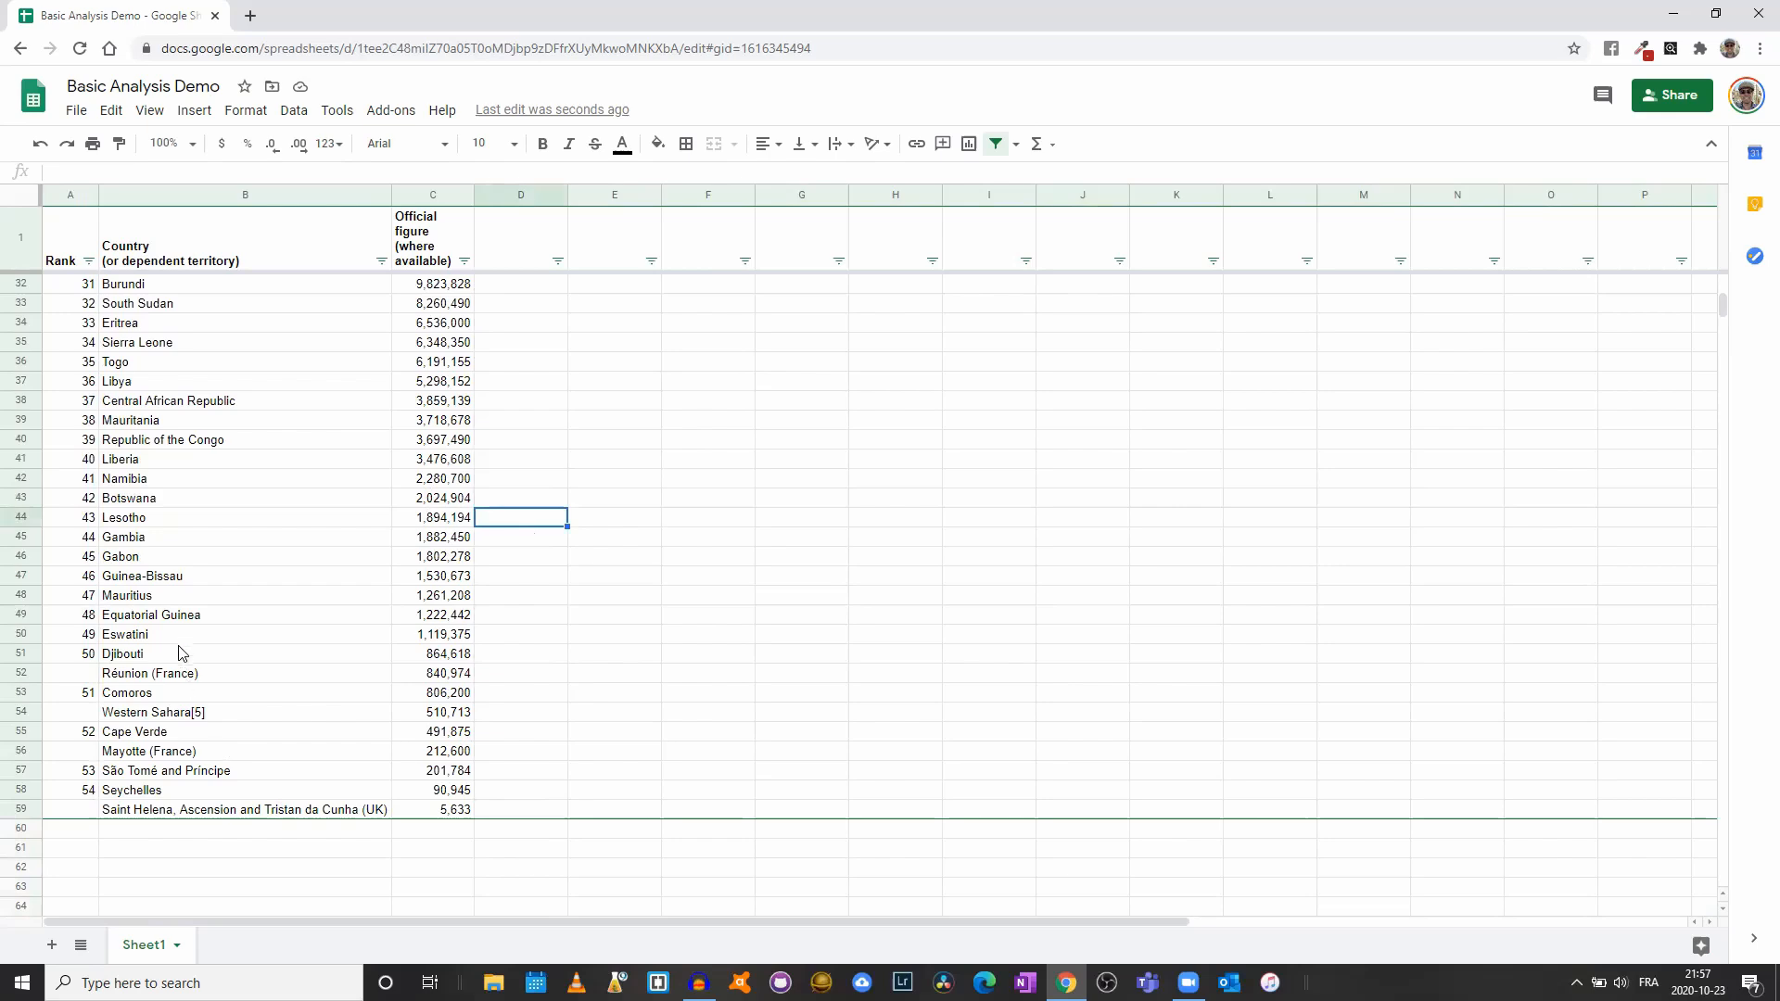
Sort the table by the official population figure in descending order (Z → A)
scroll(176, 636, up, 10)
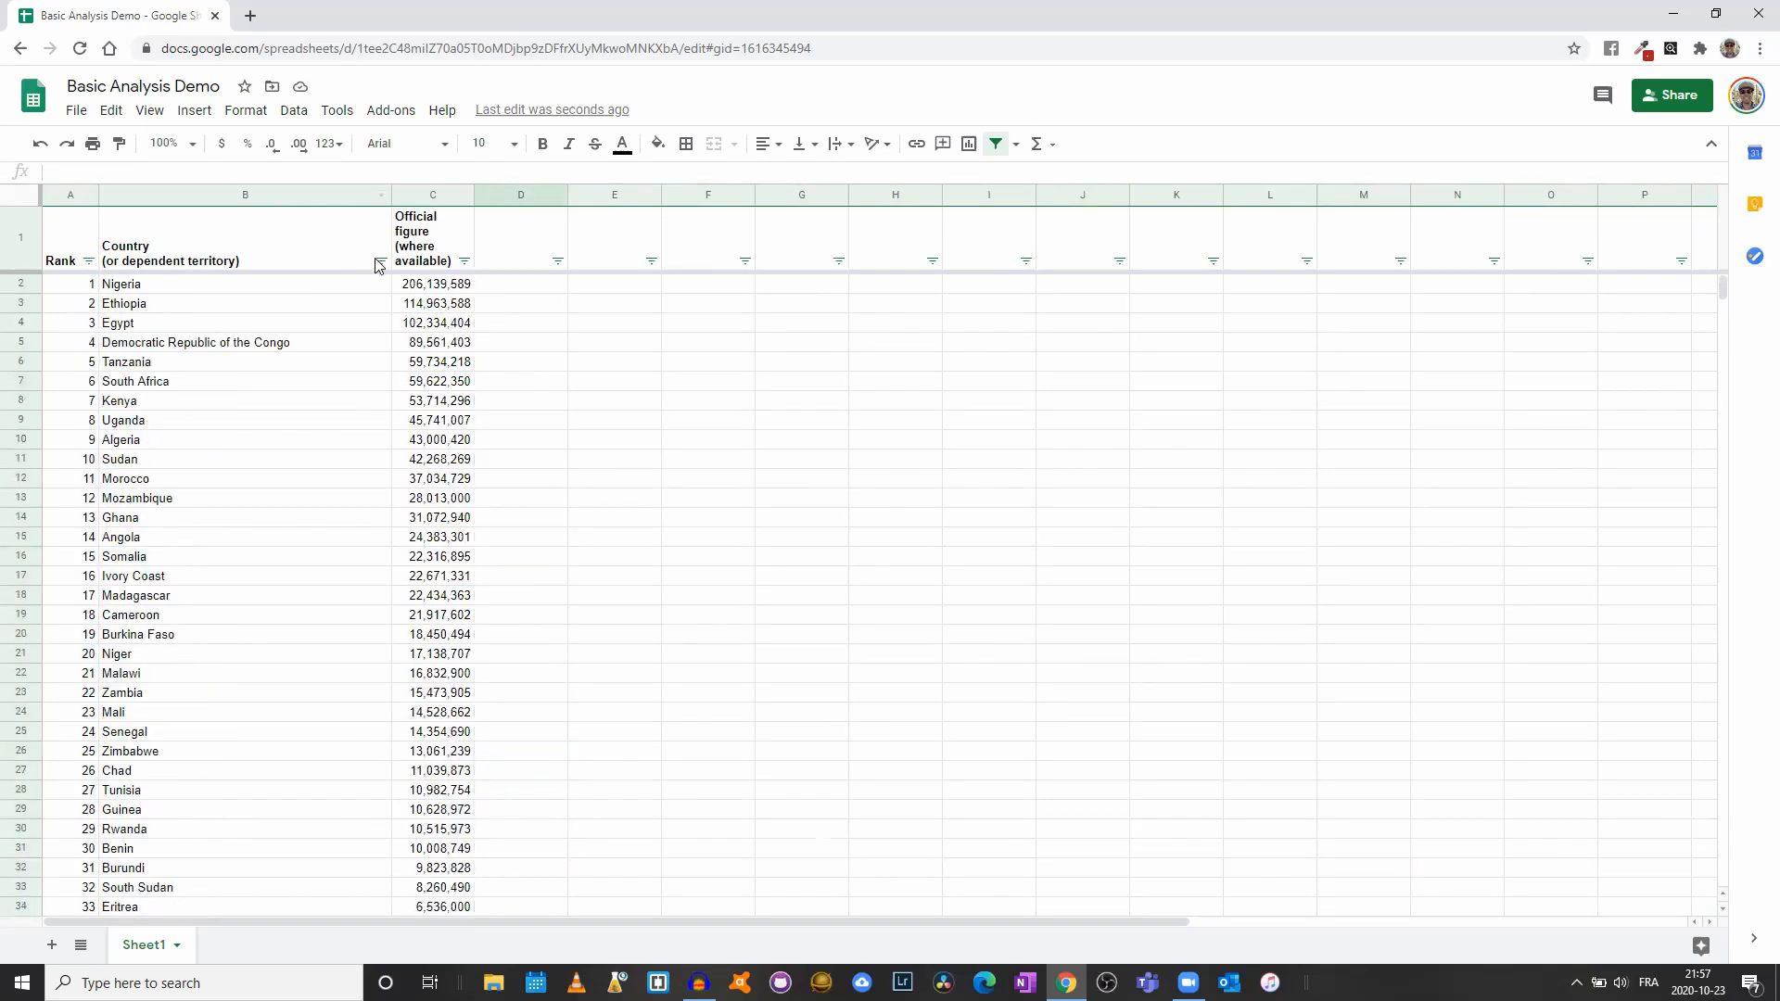
click(465, 261)
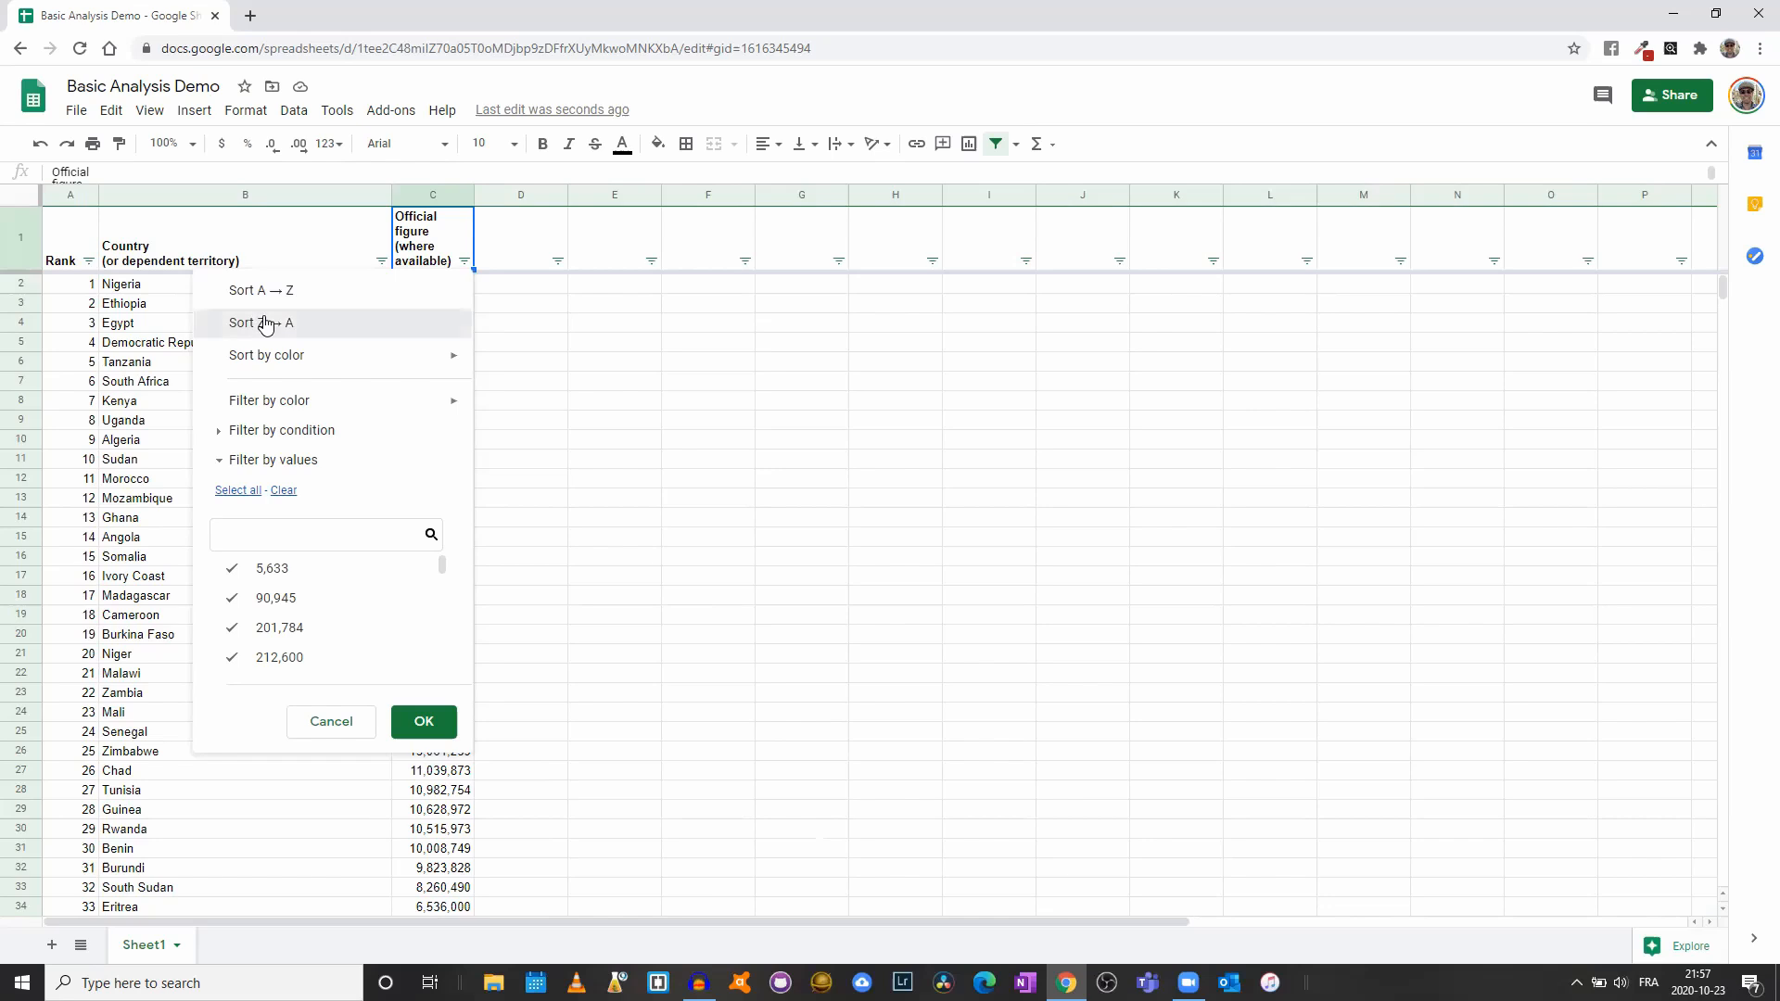
click(266, 323)
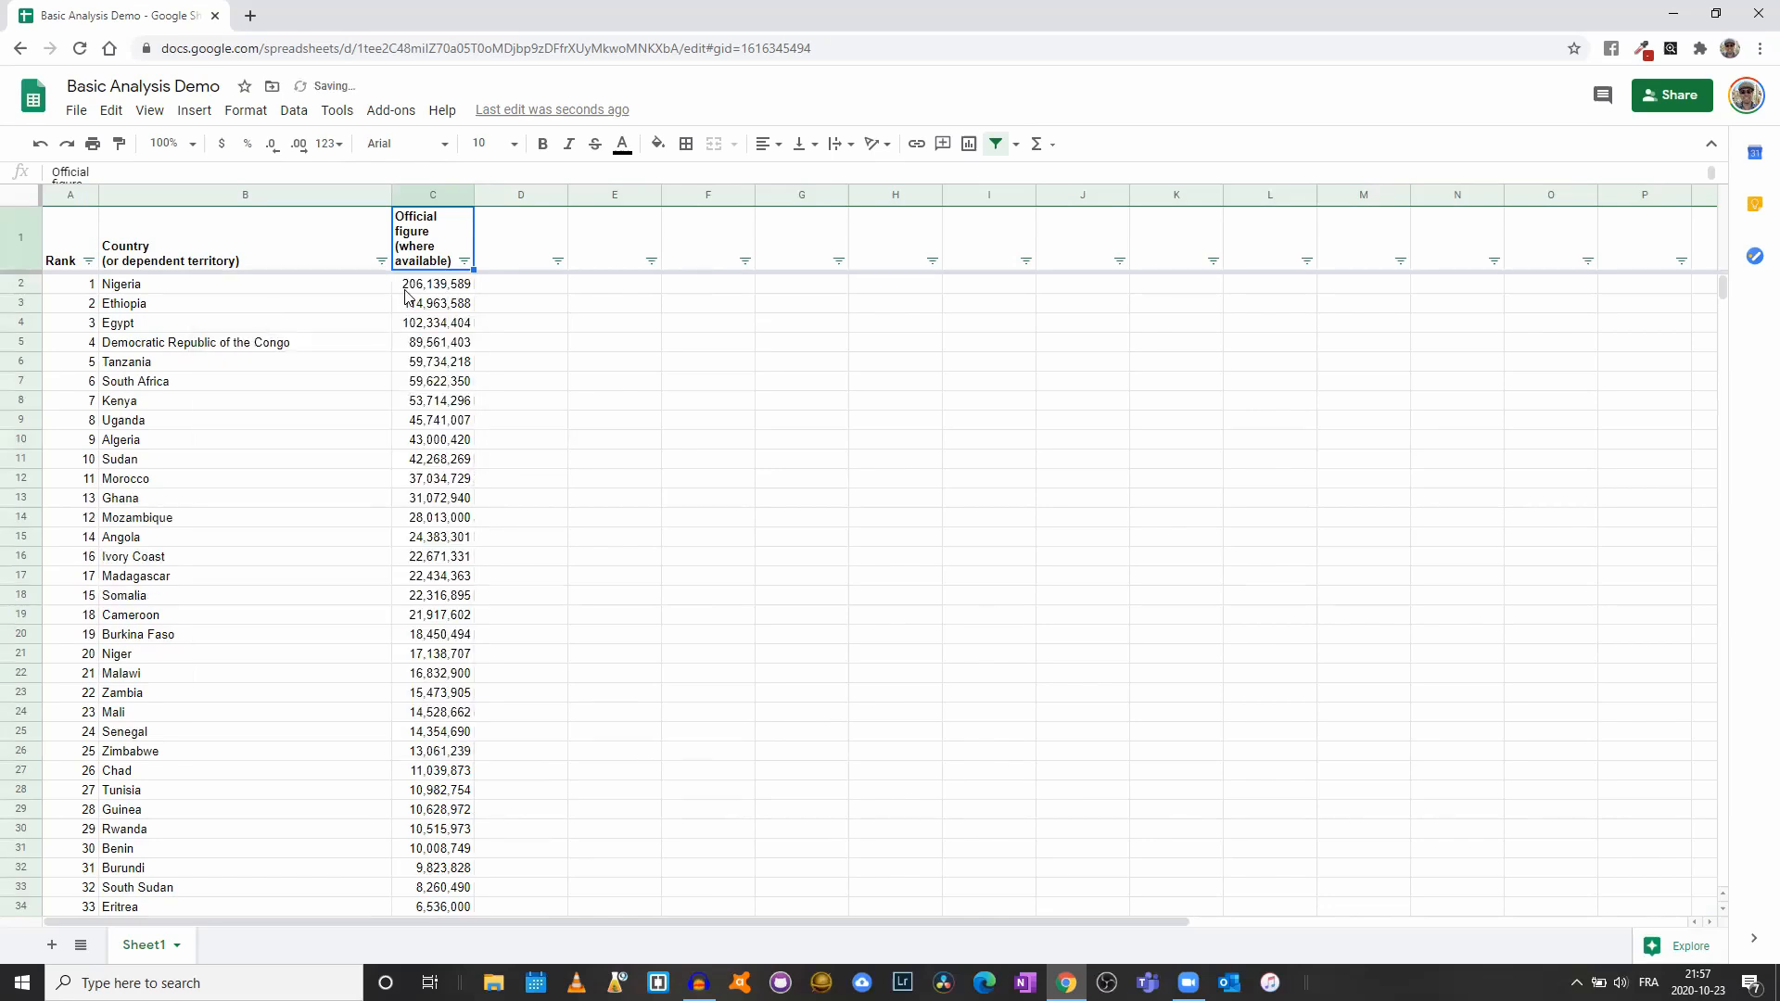
click(465, 262)
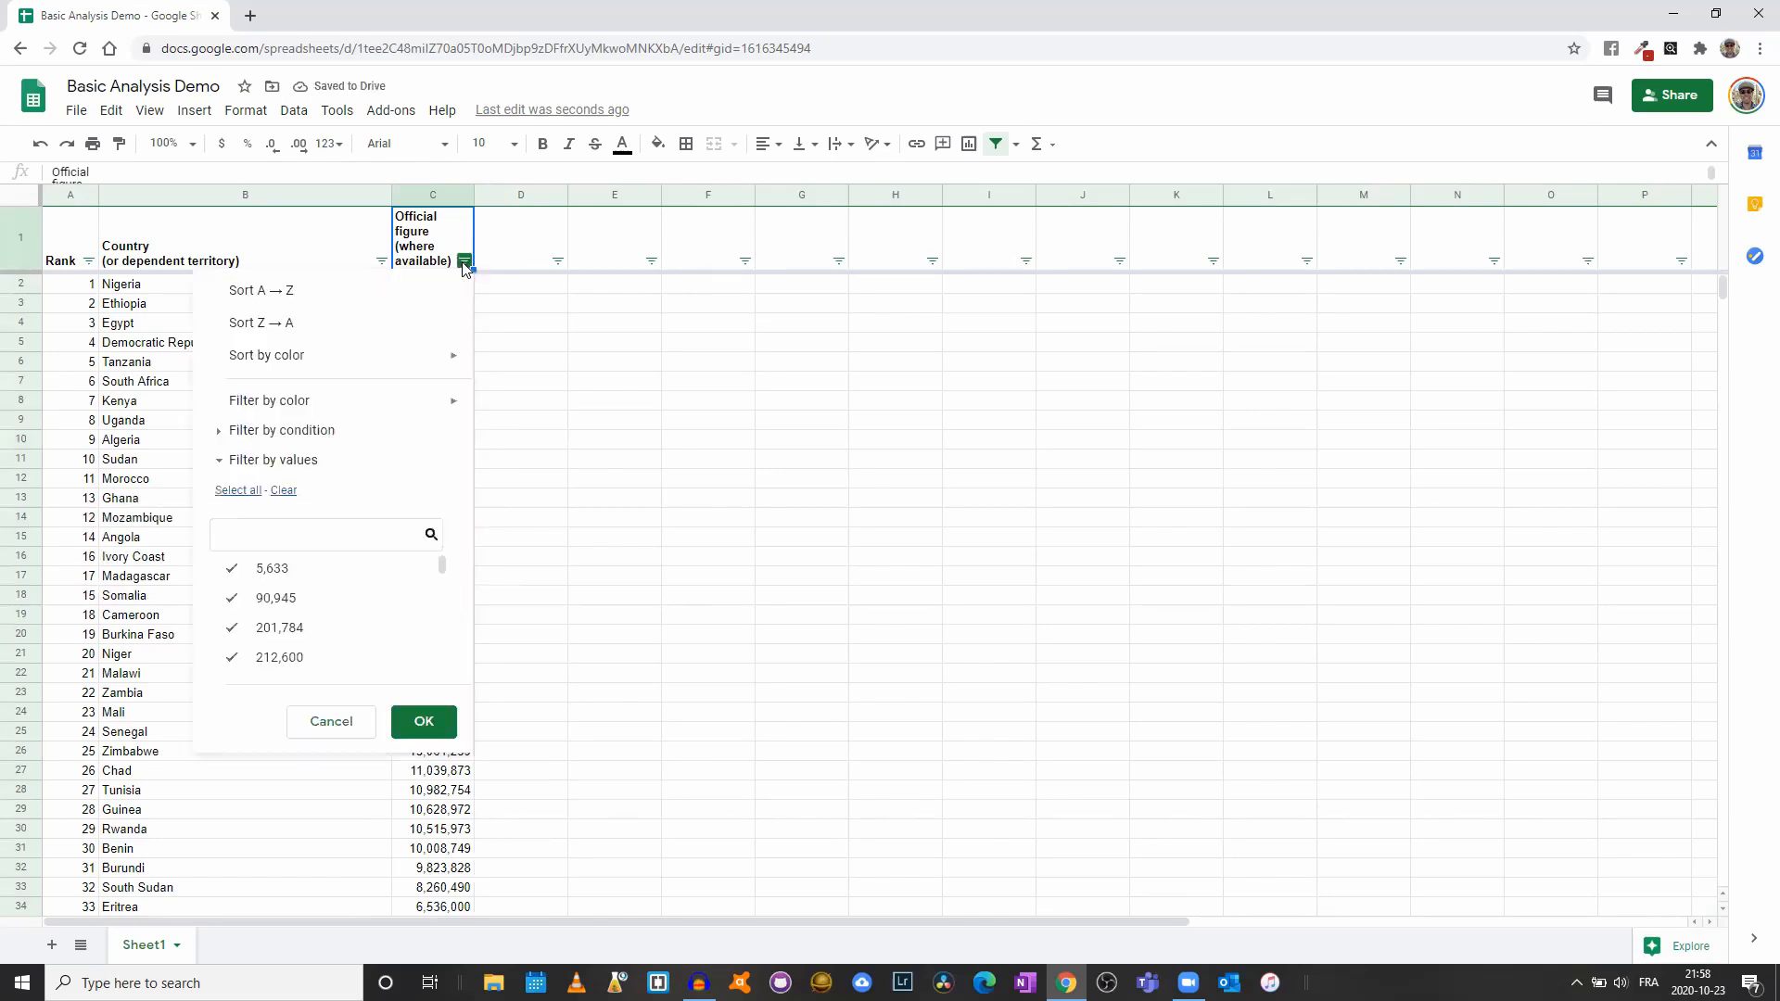
click(265, 329)
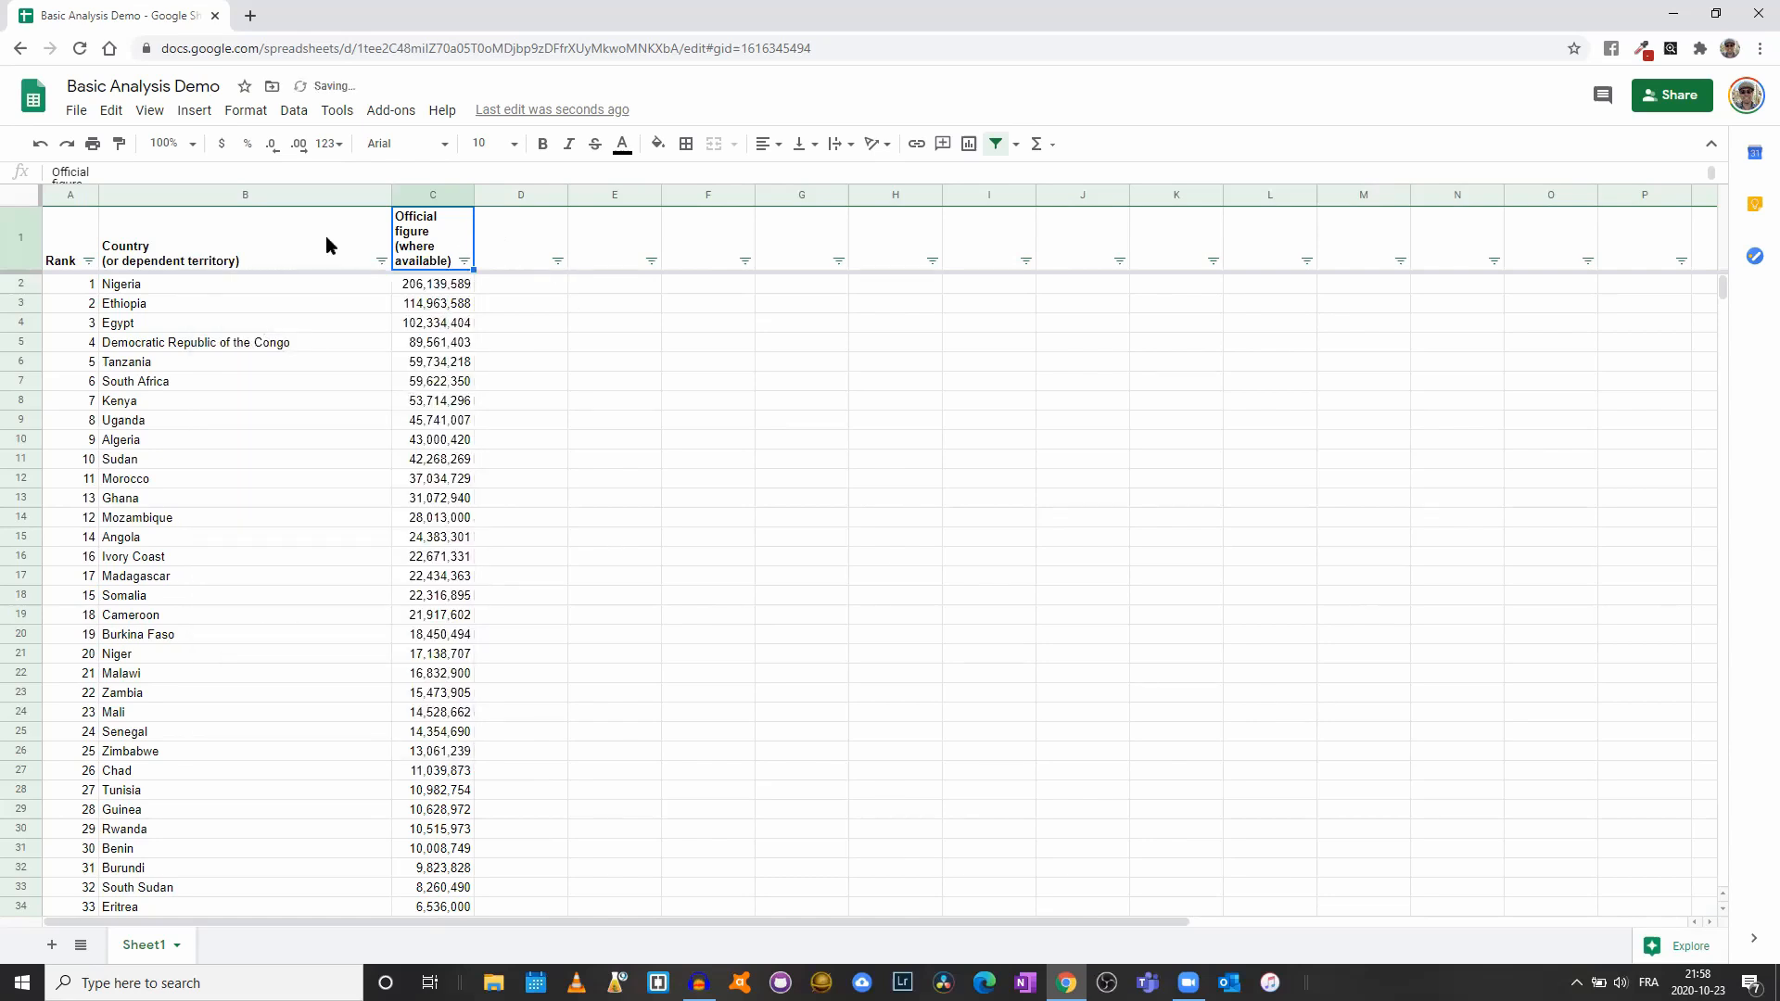
Sort the table by the official population figure in ascending order (A → Z)
click(464, 261)
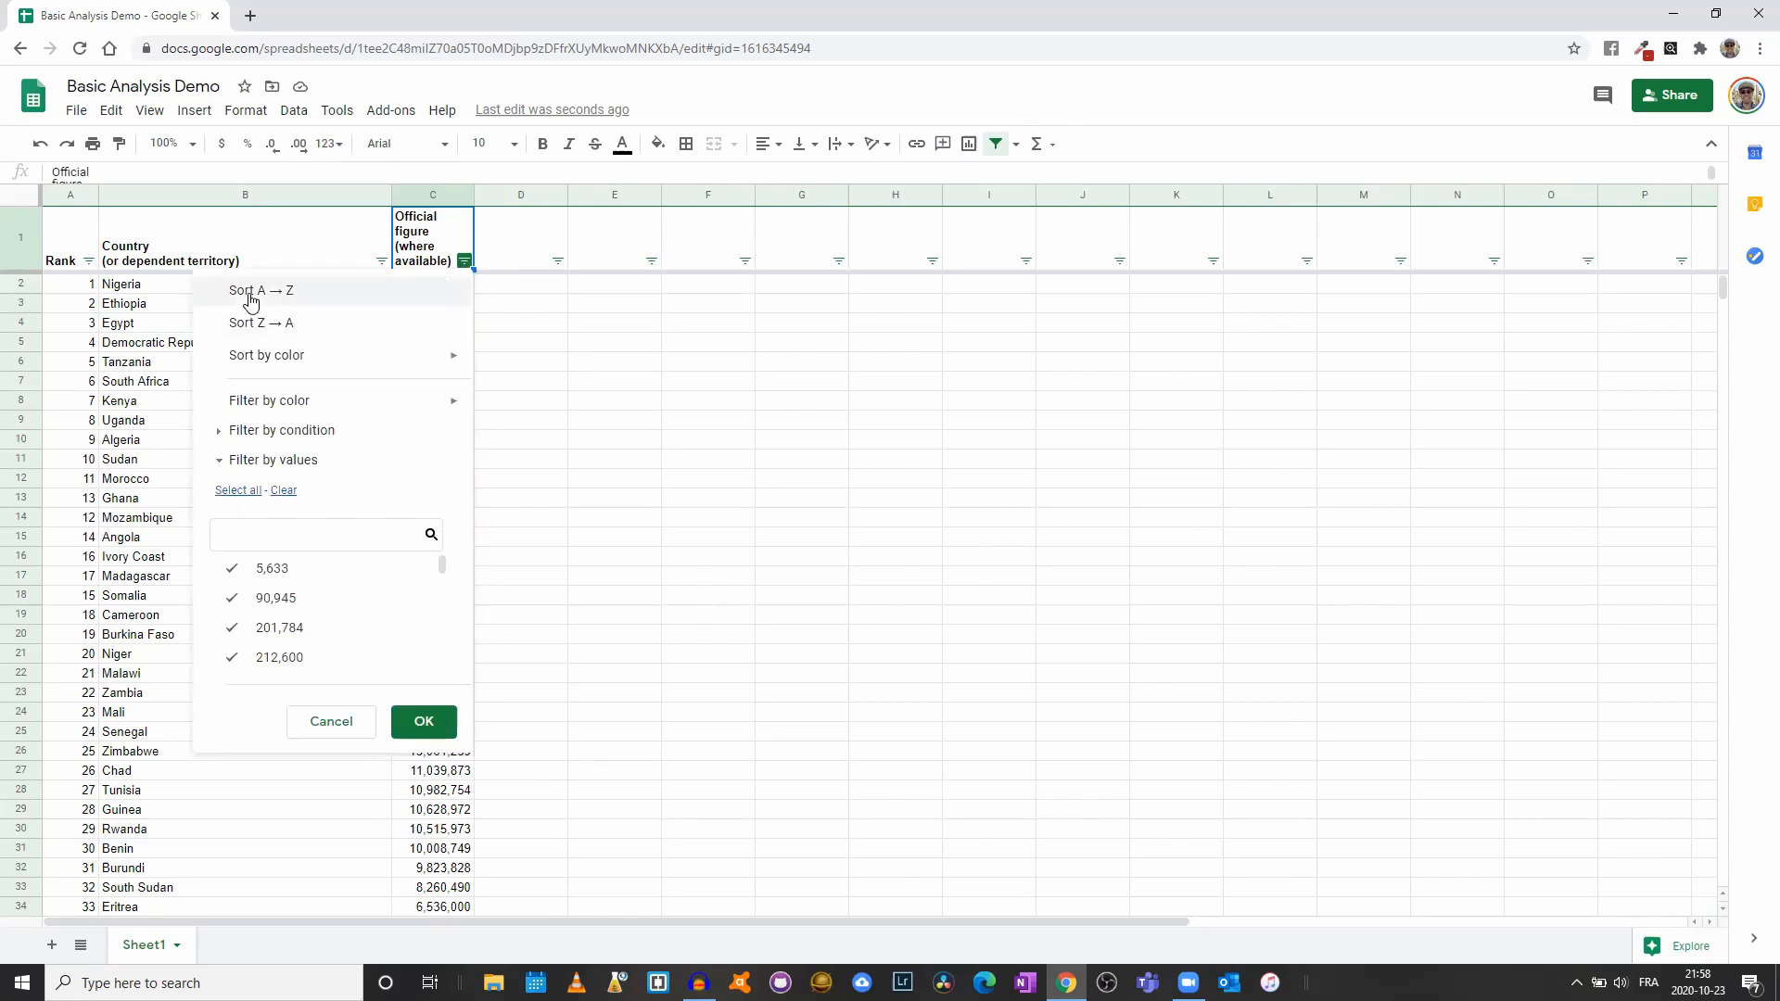
click(250, 295)
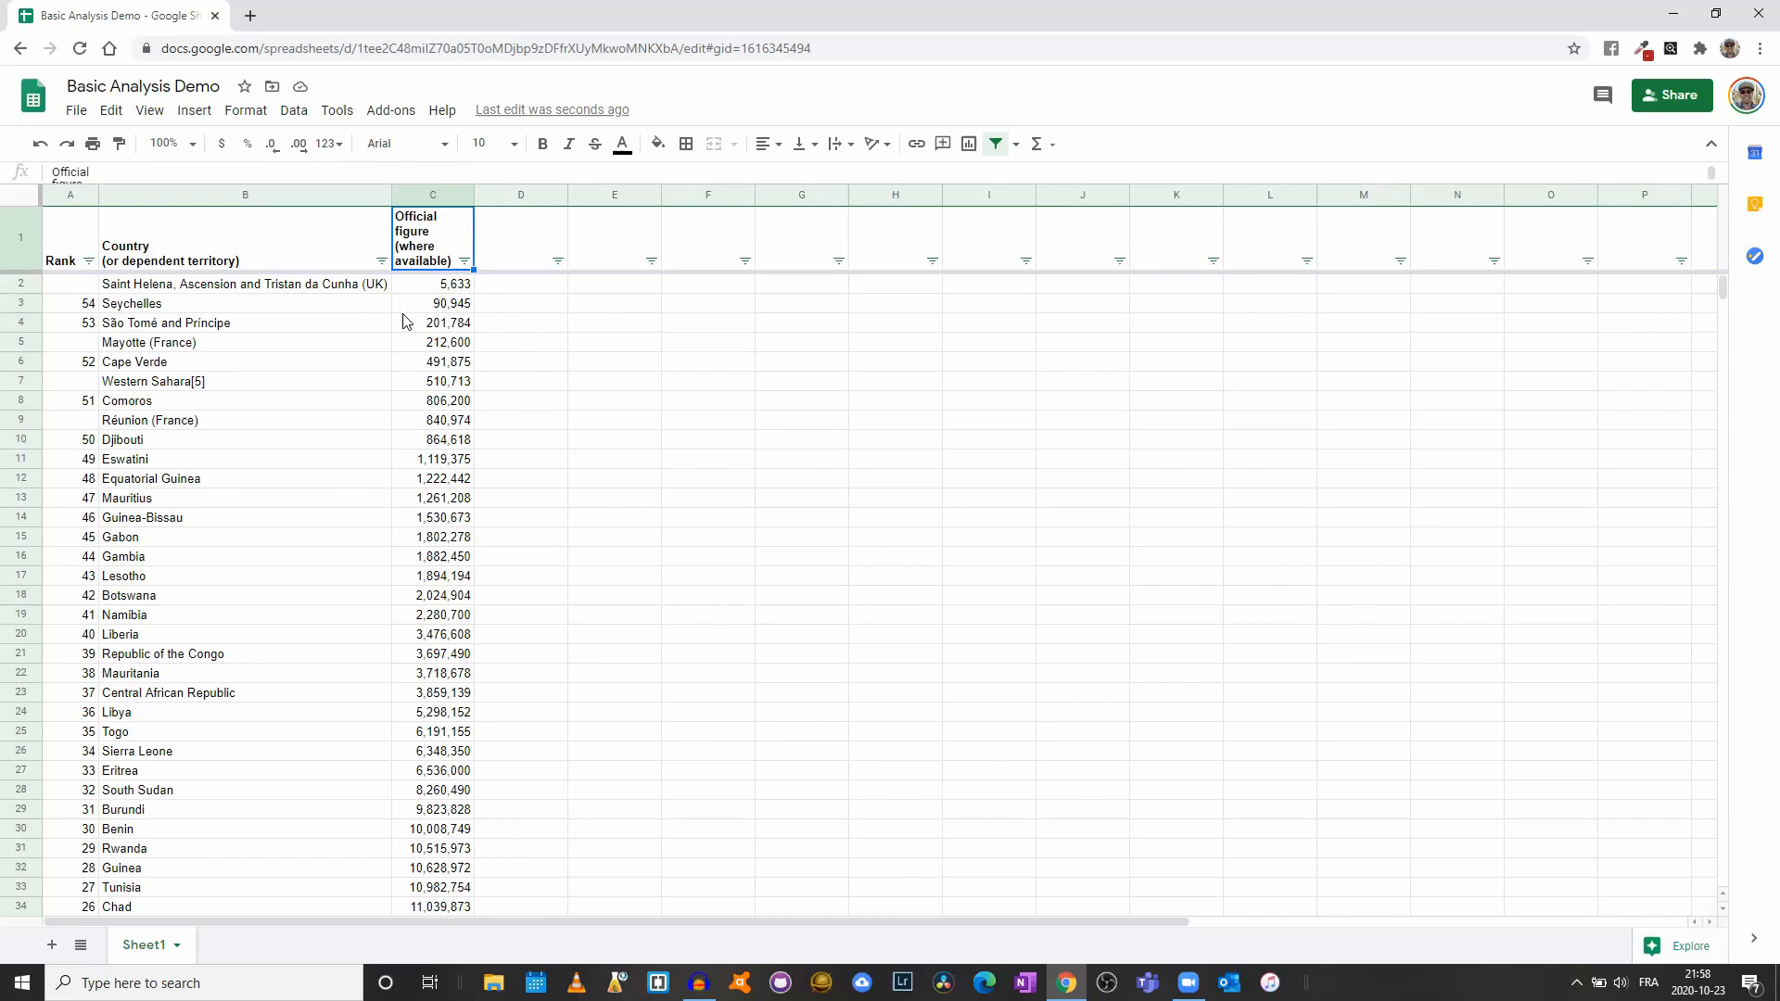
scroll(422, 500, down, 7)
scroll(422, 500, up, 7)
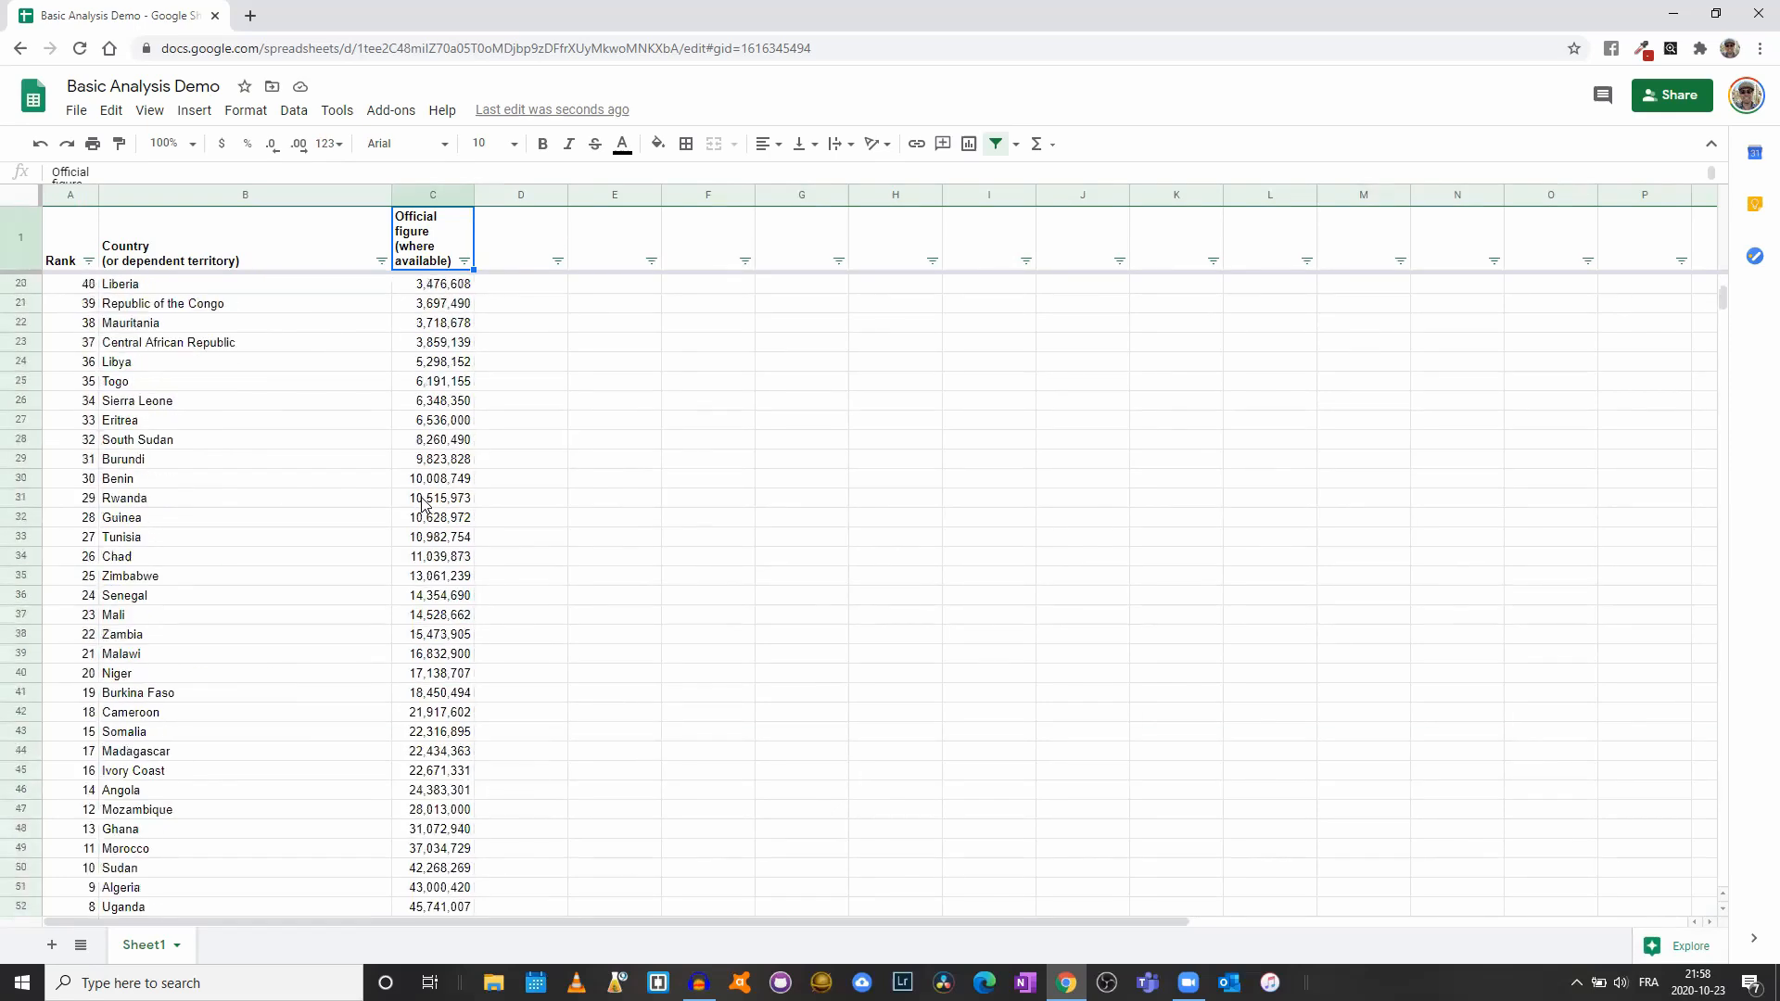
click(471, 264)
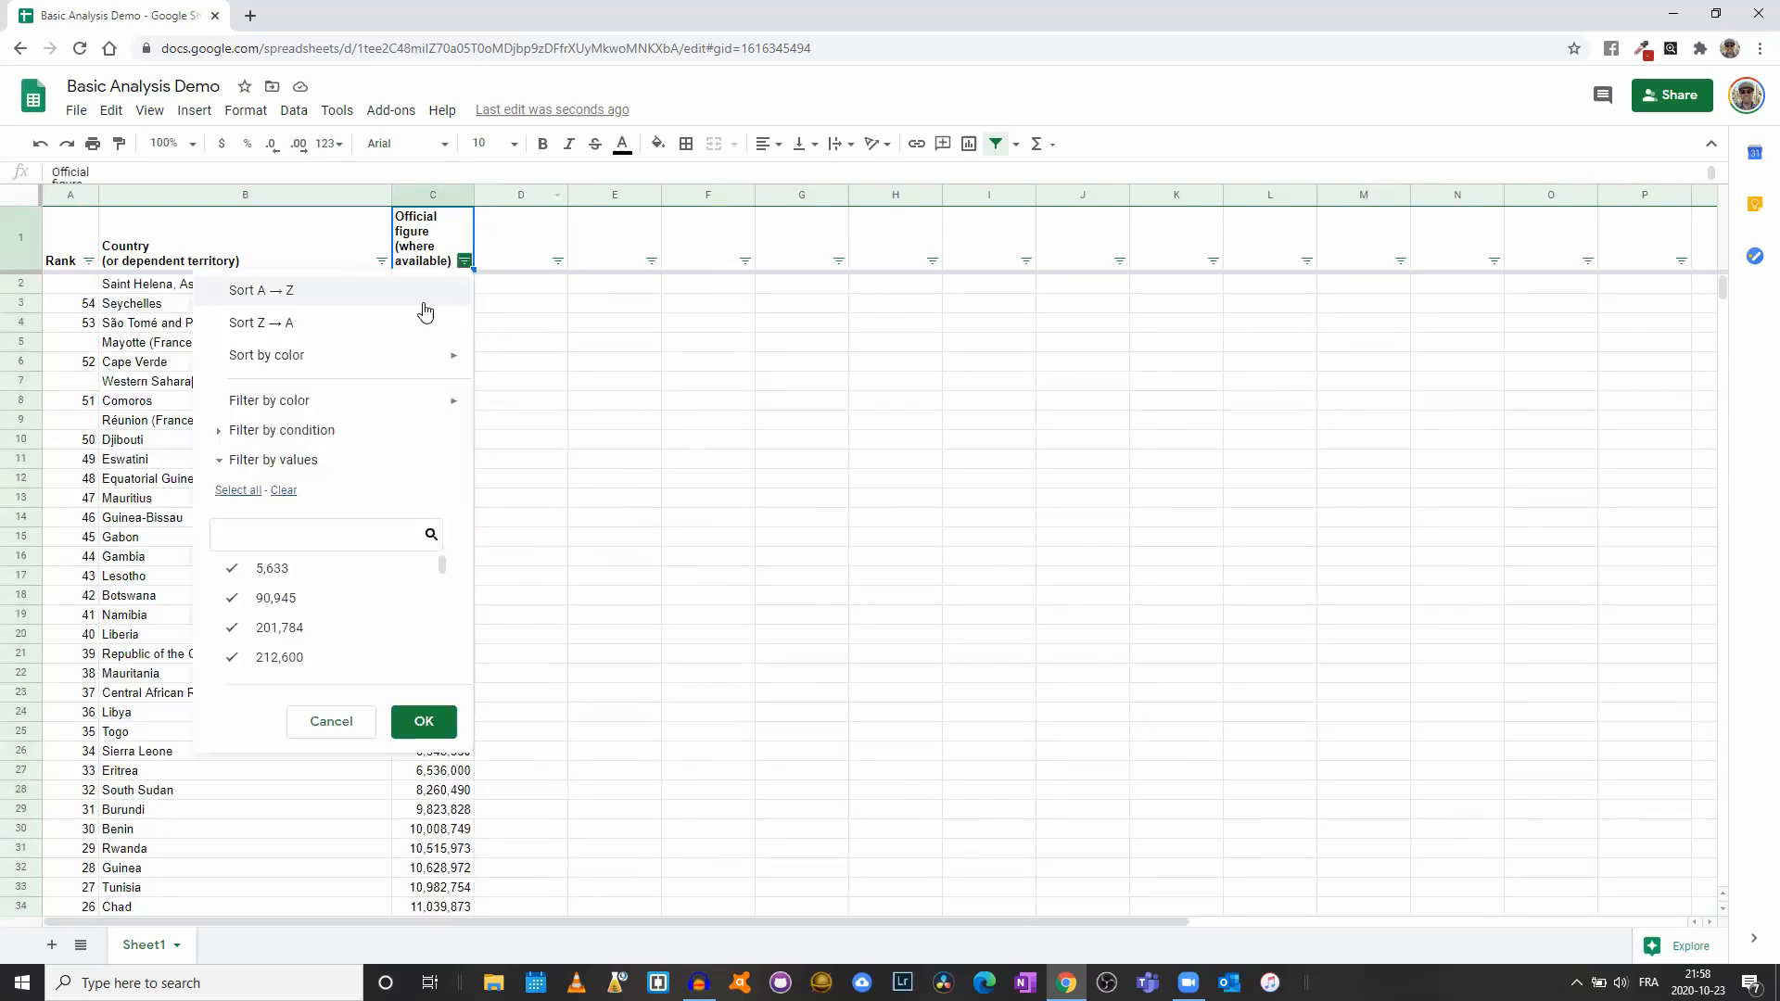
click(349, 290)
Filter the official figure column by condition to show only values greater than 10,000,000
click(465, 261)
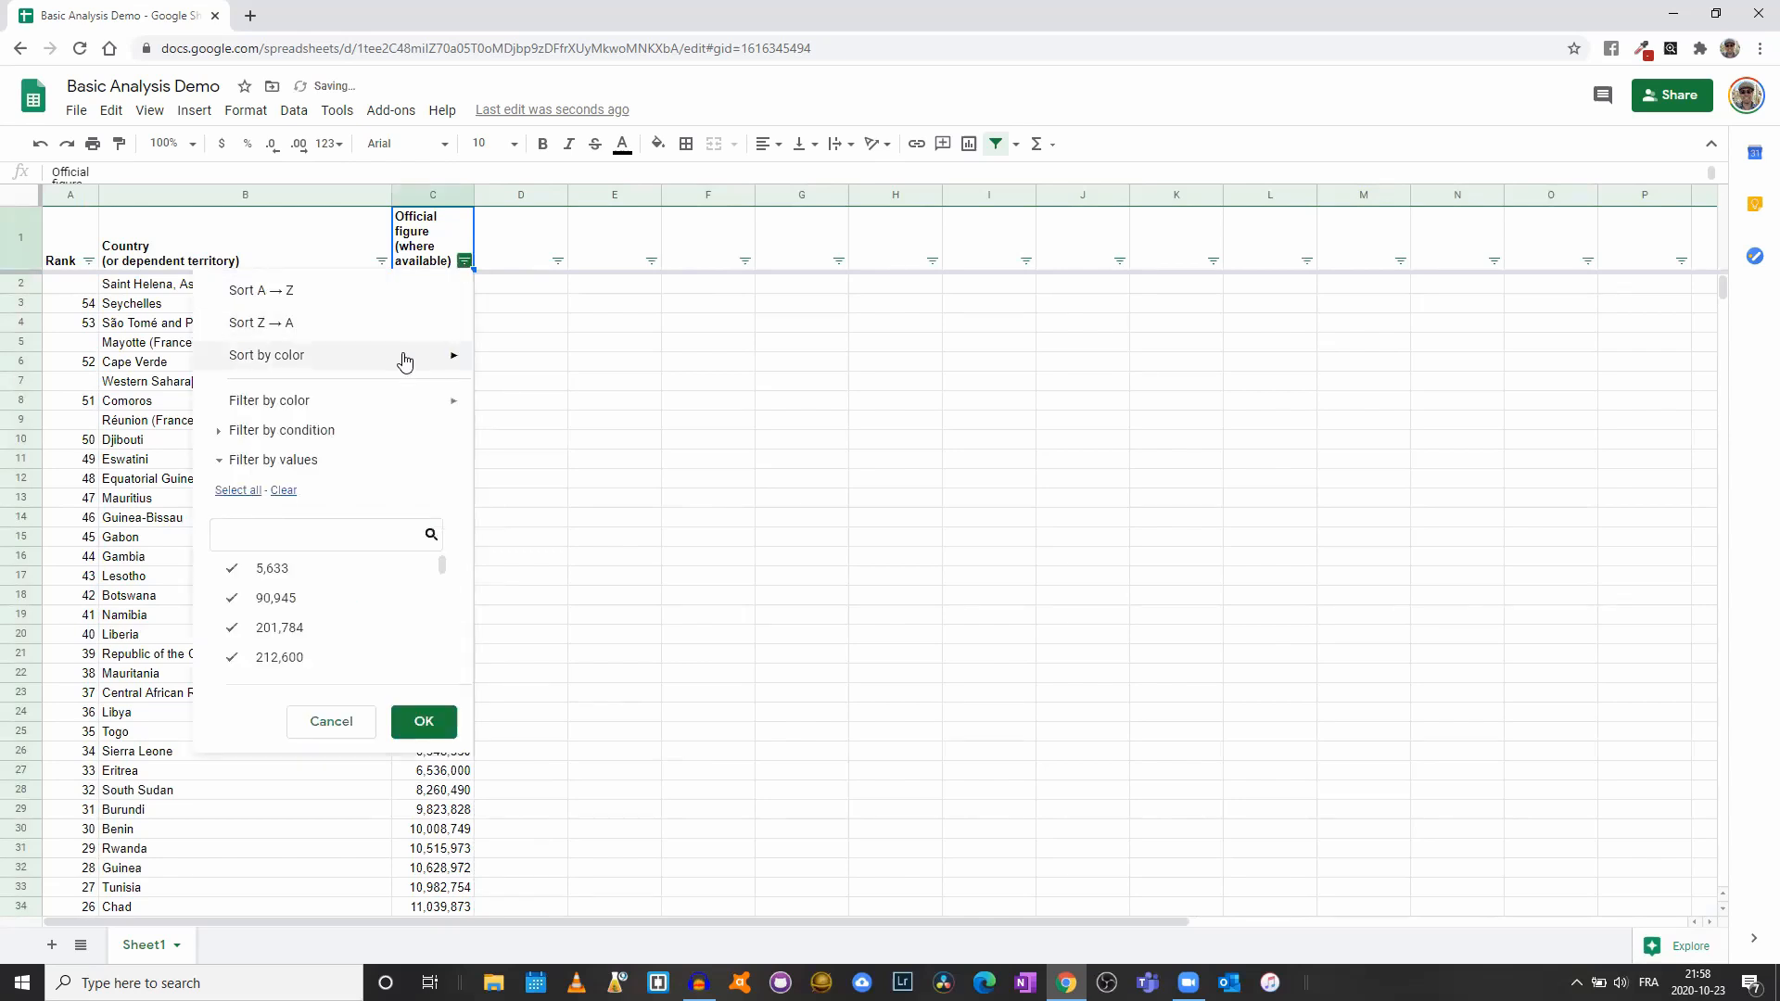
click(223, 432)
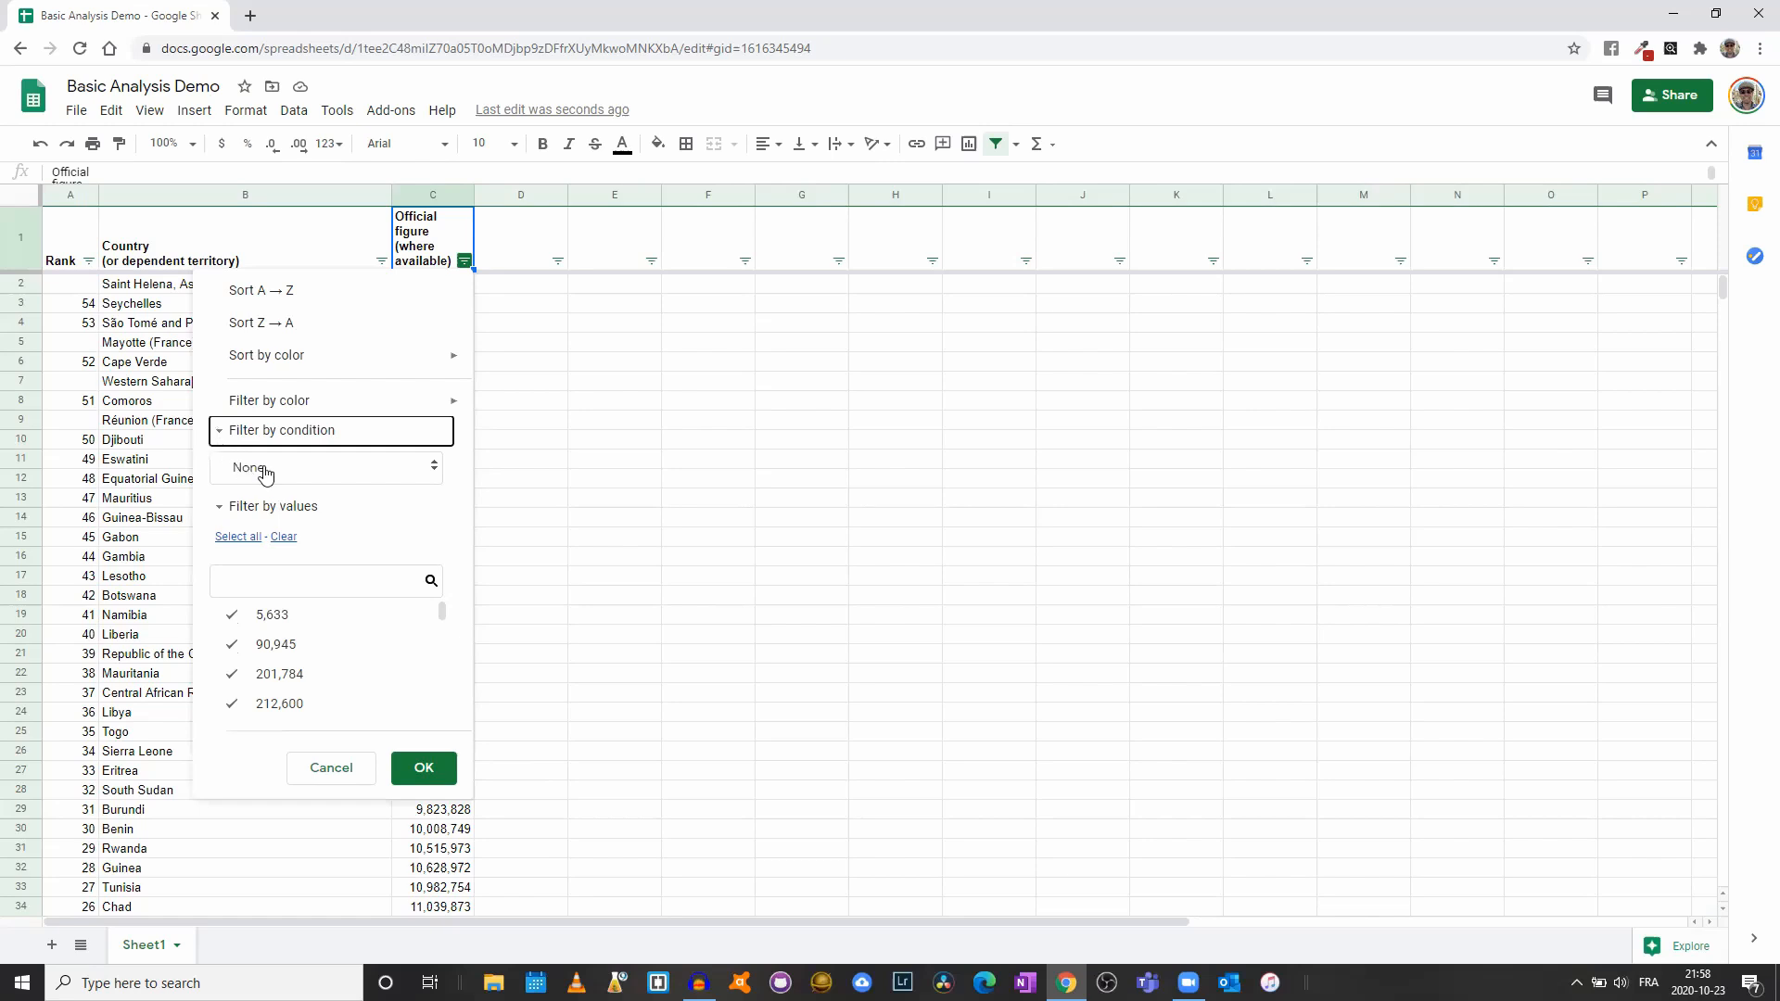
click(271, 468)
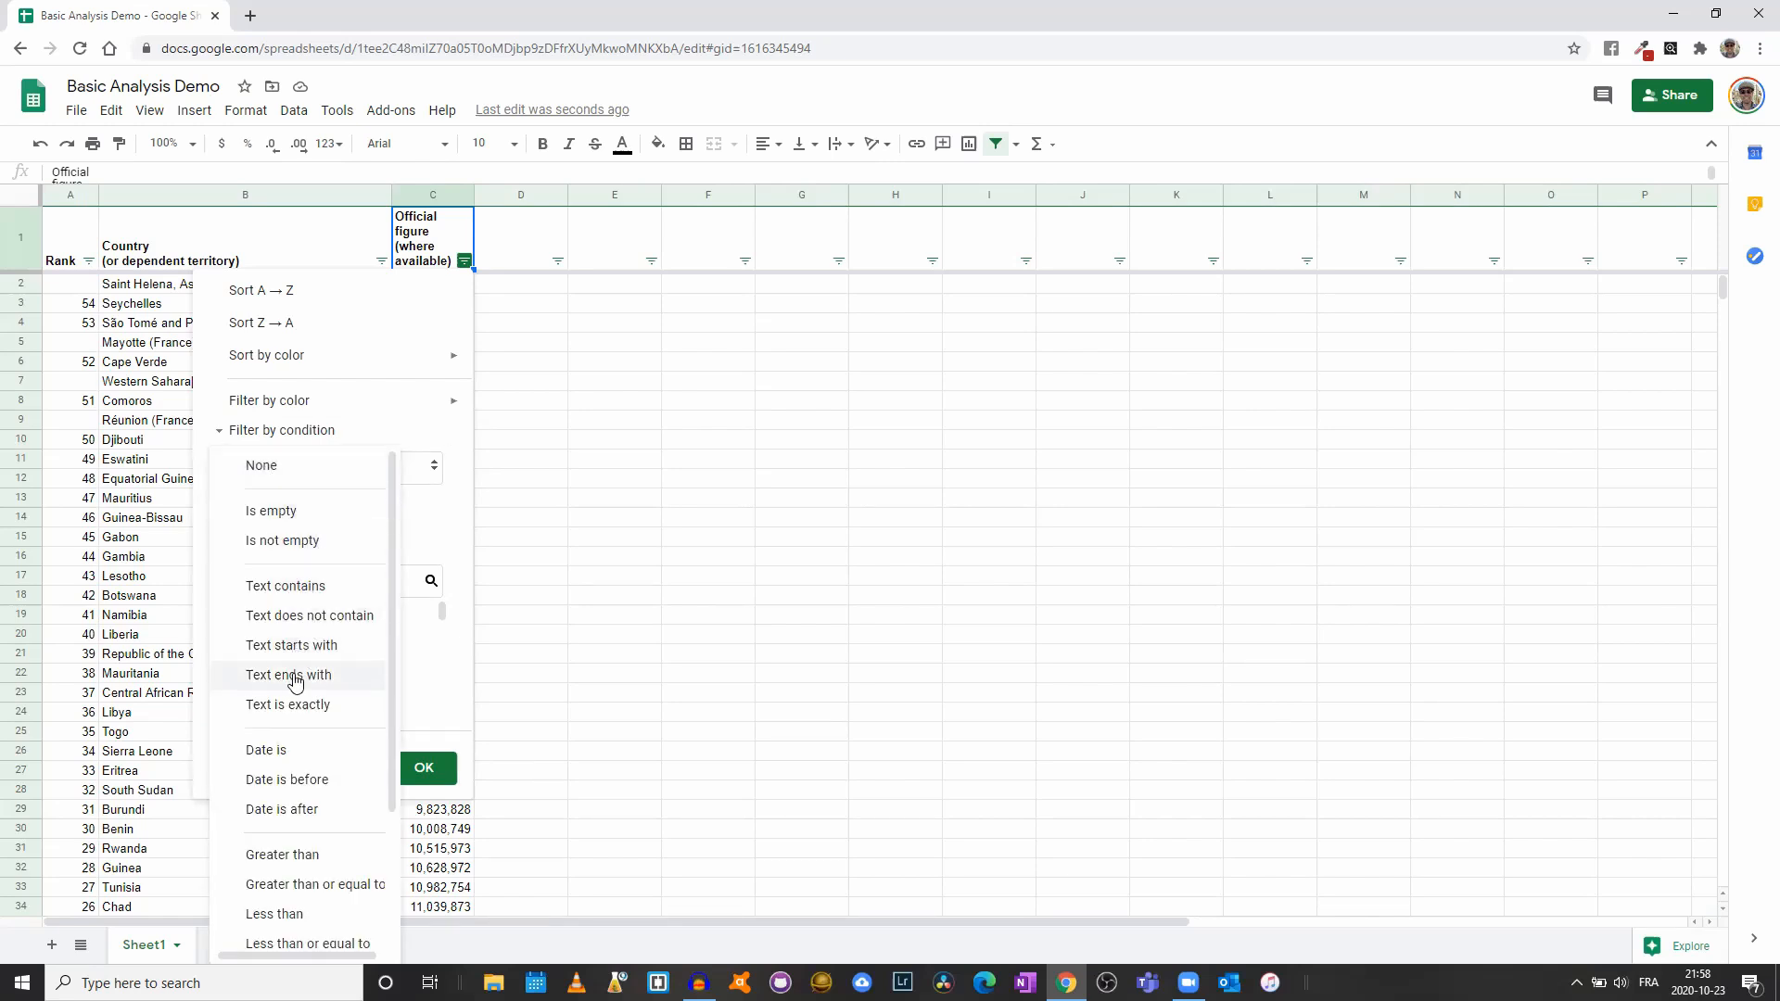
scroll(298, 687, down, 2)
scroll(306, 743, down, 2)
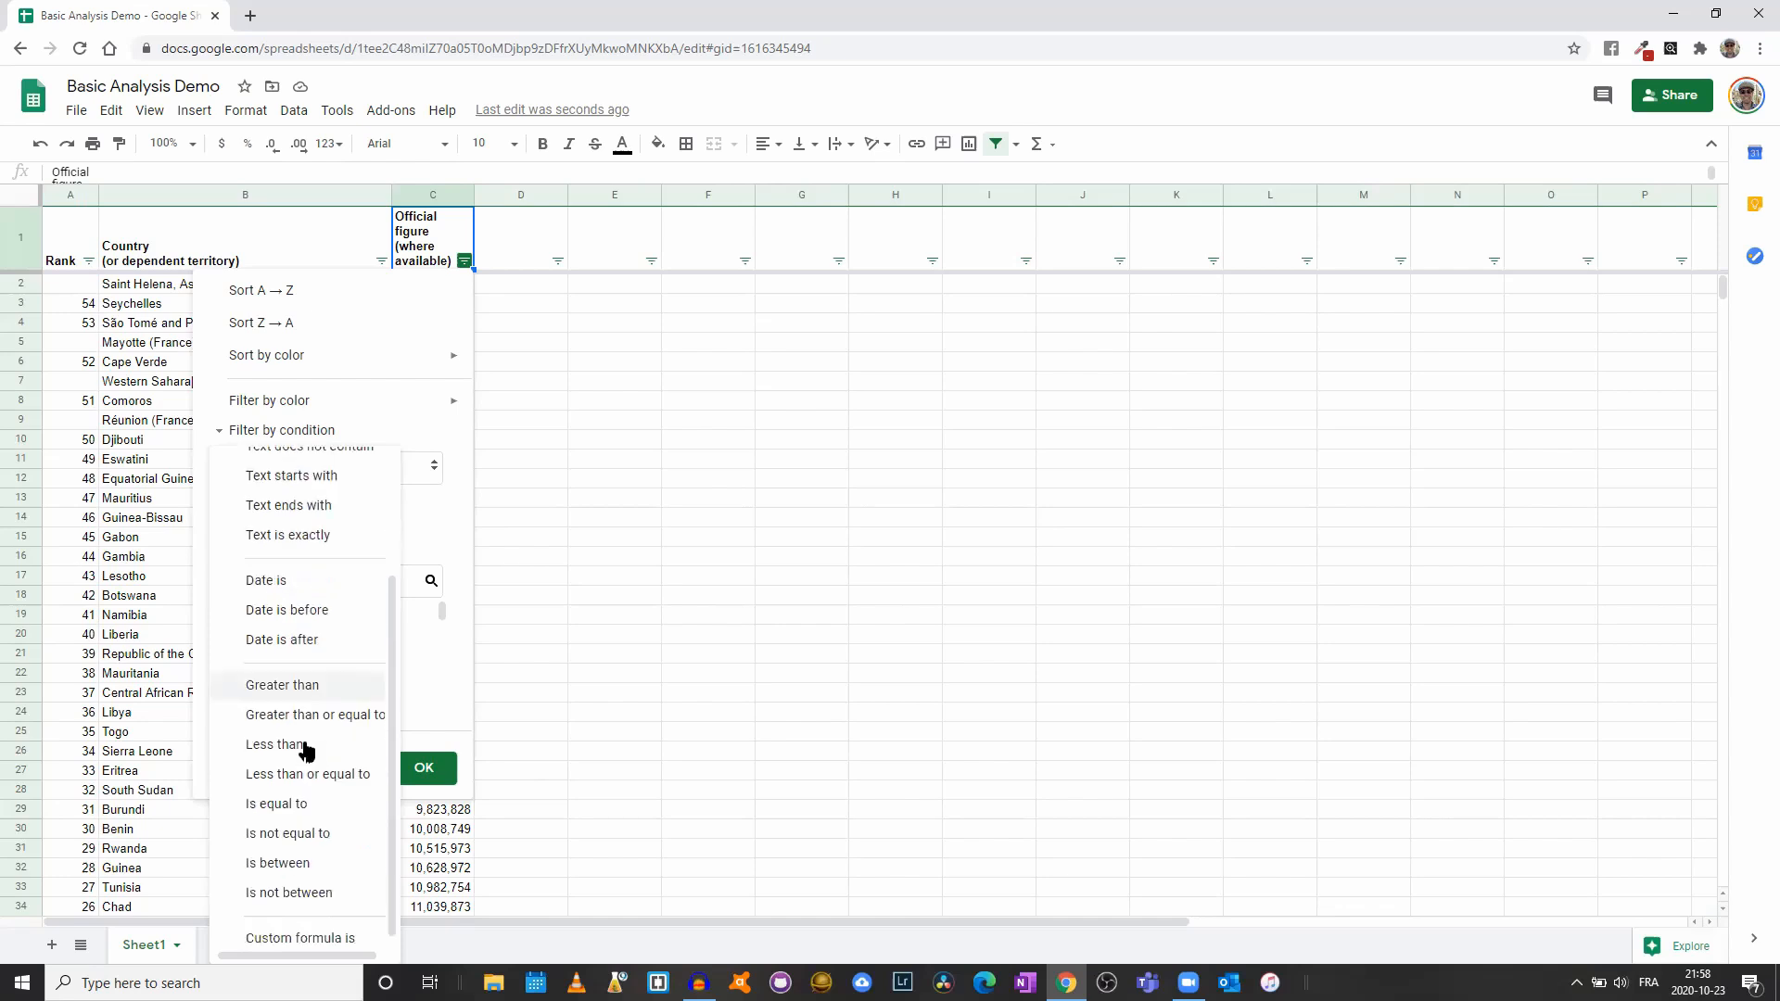
click(318, 684)
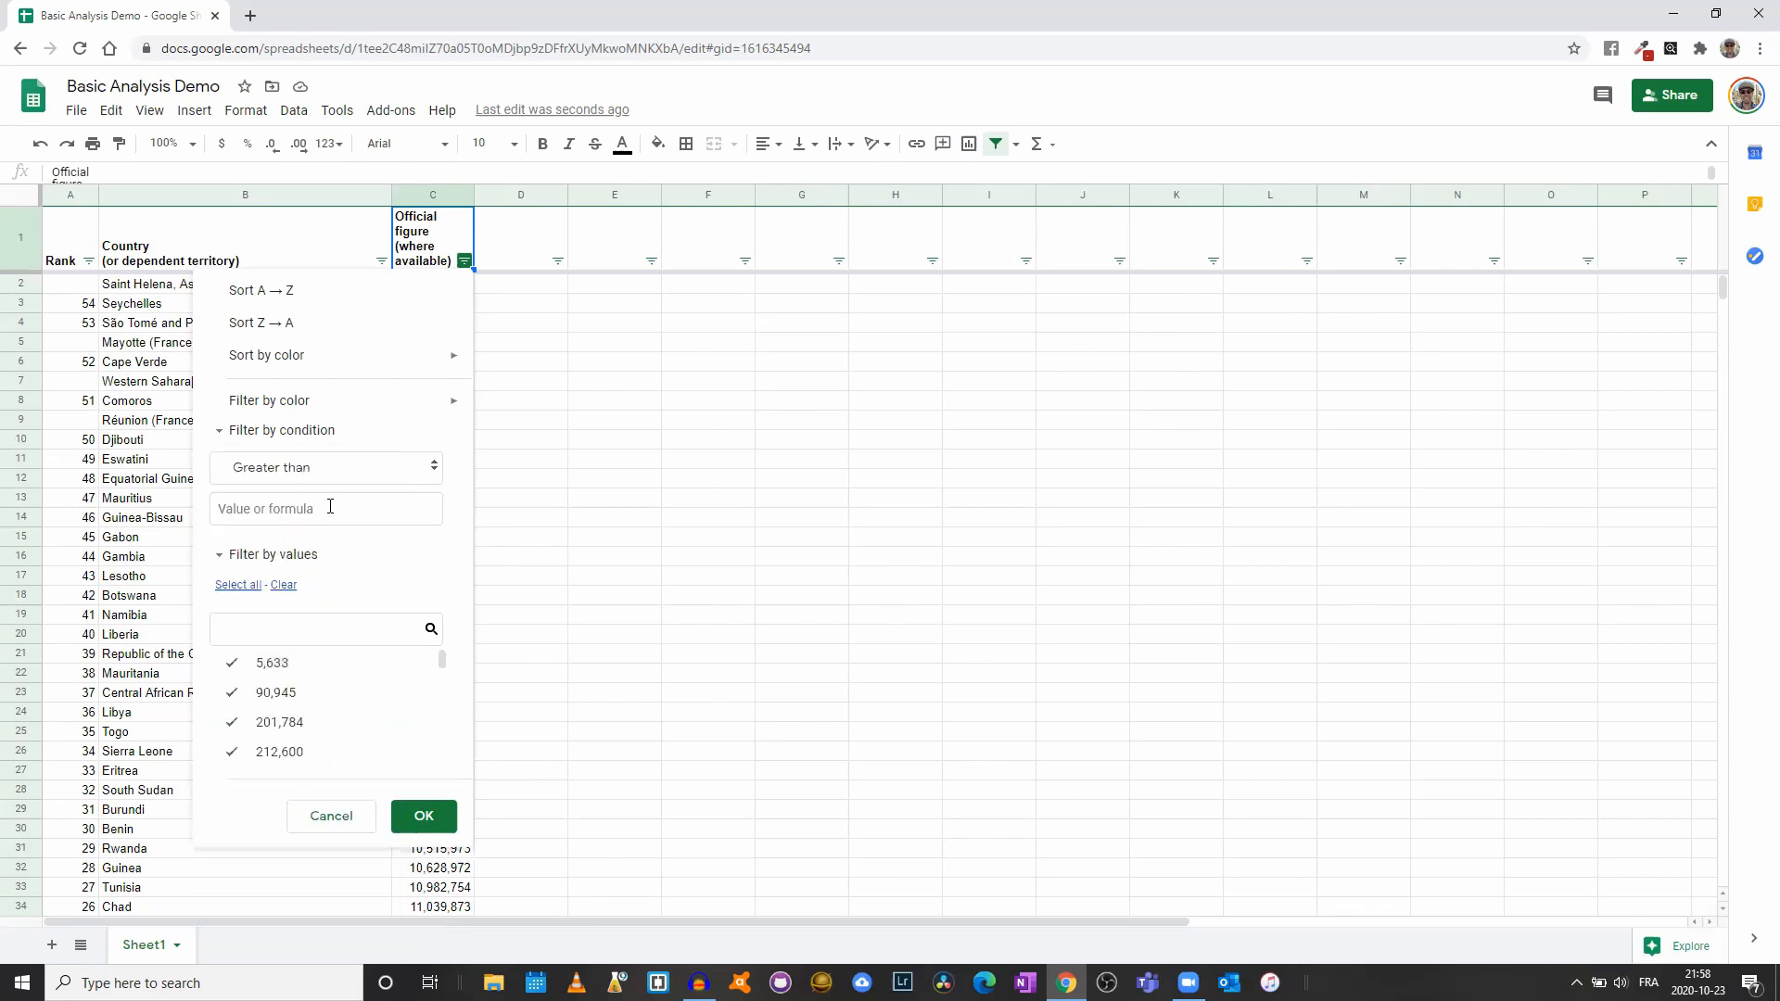
click(293, 510)
text(10,000,000)
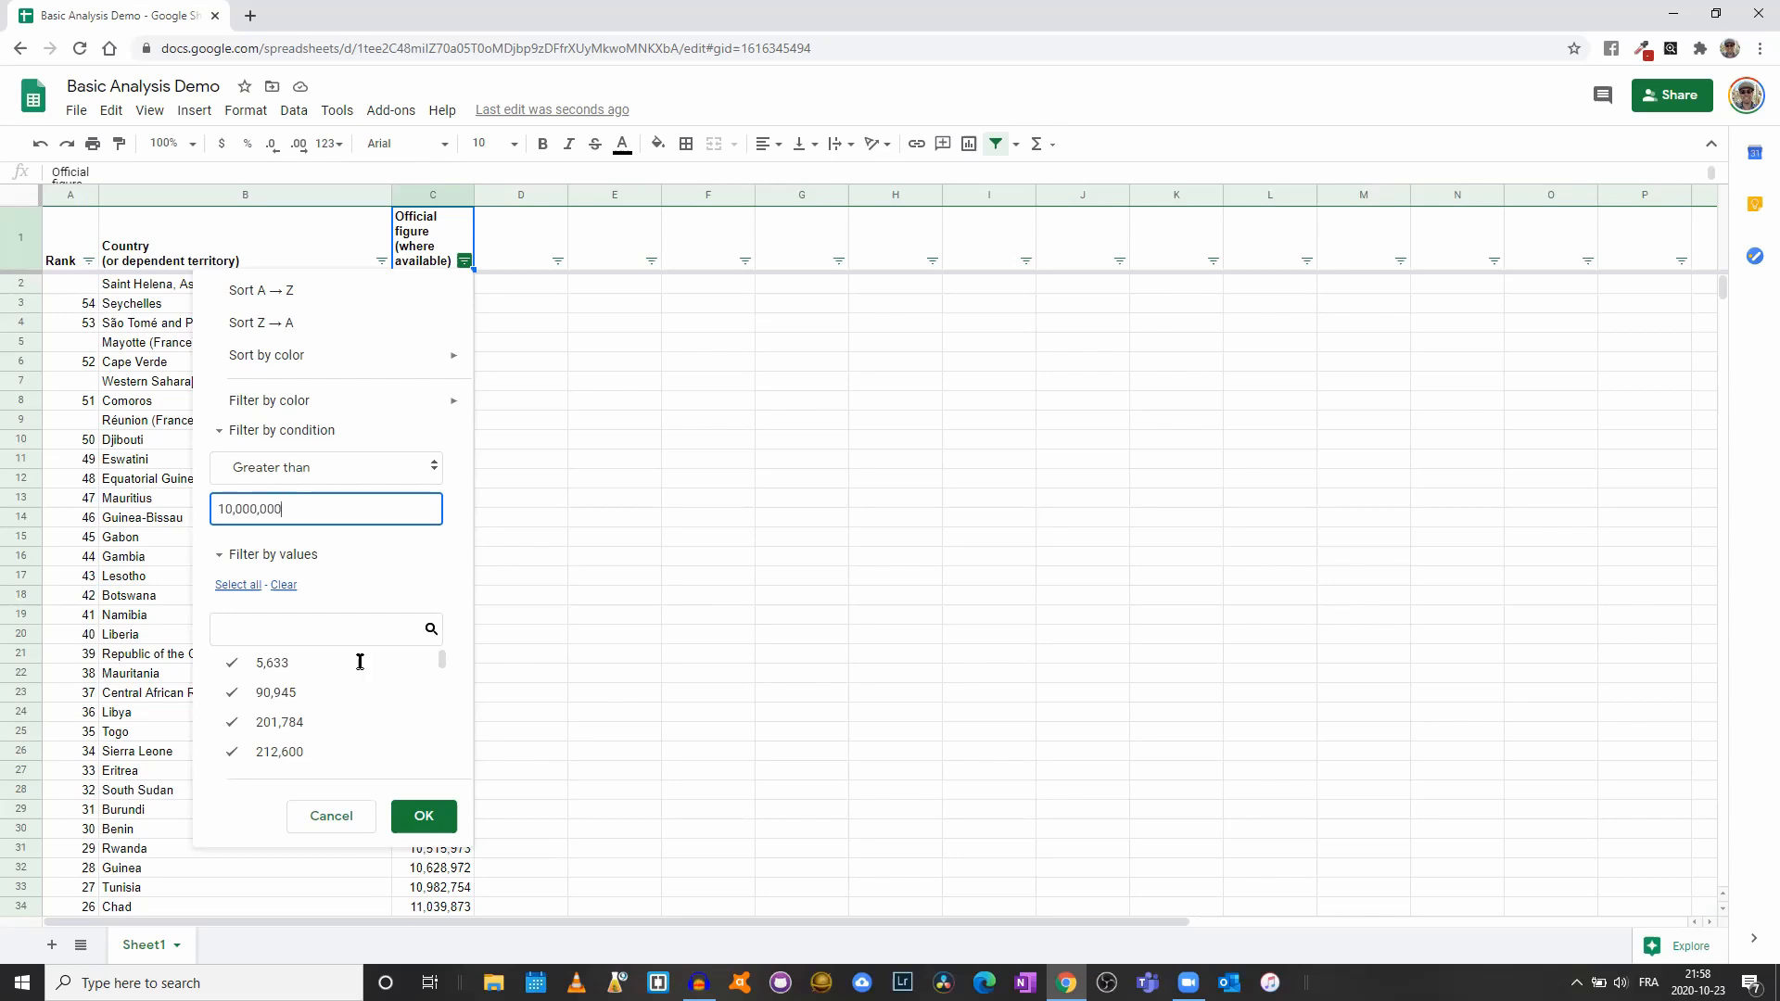
click(424, 816)
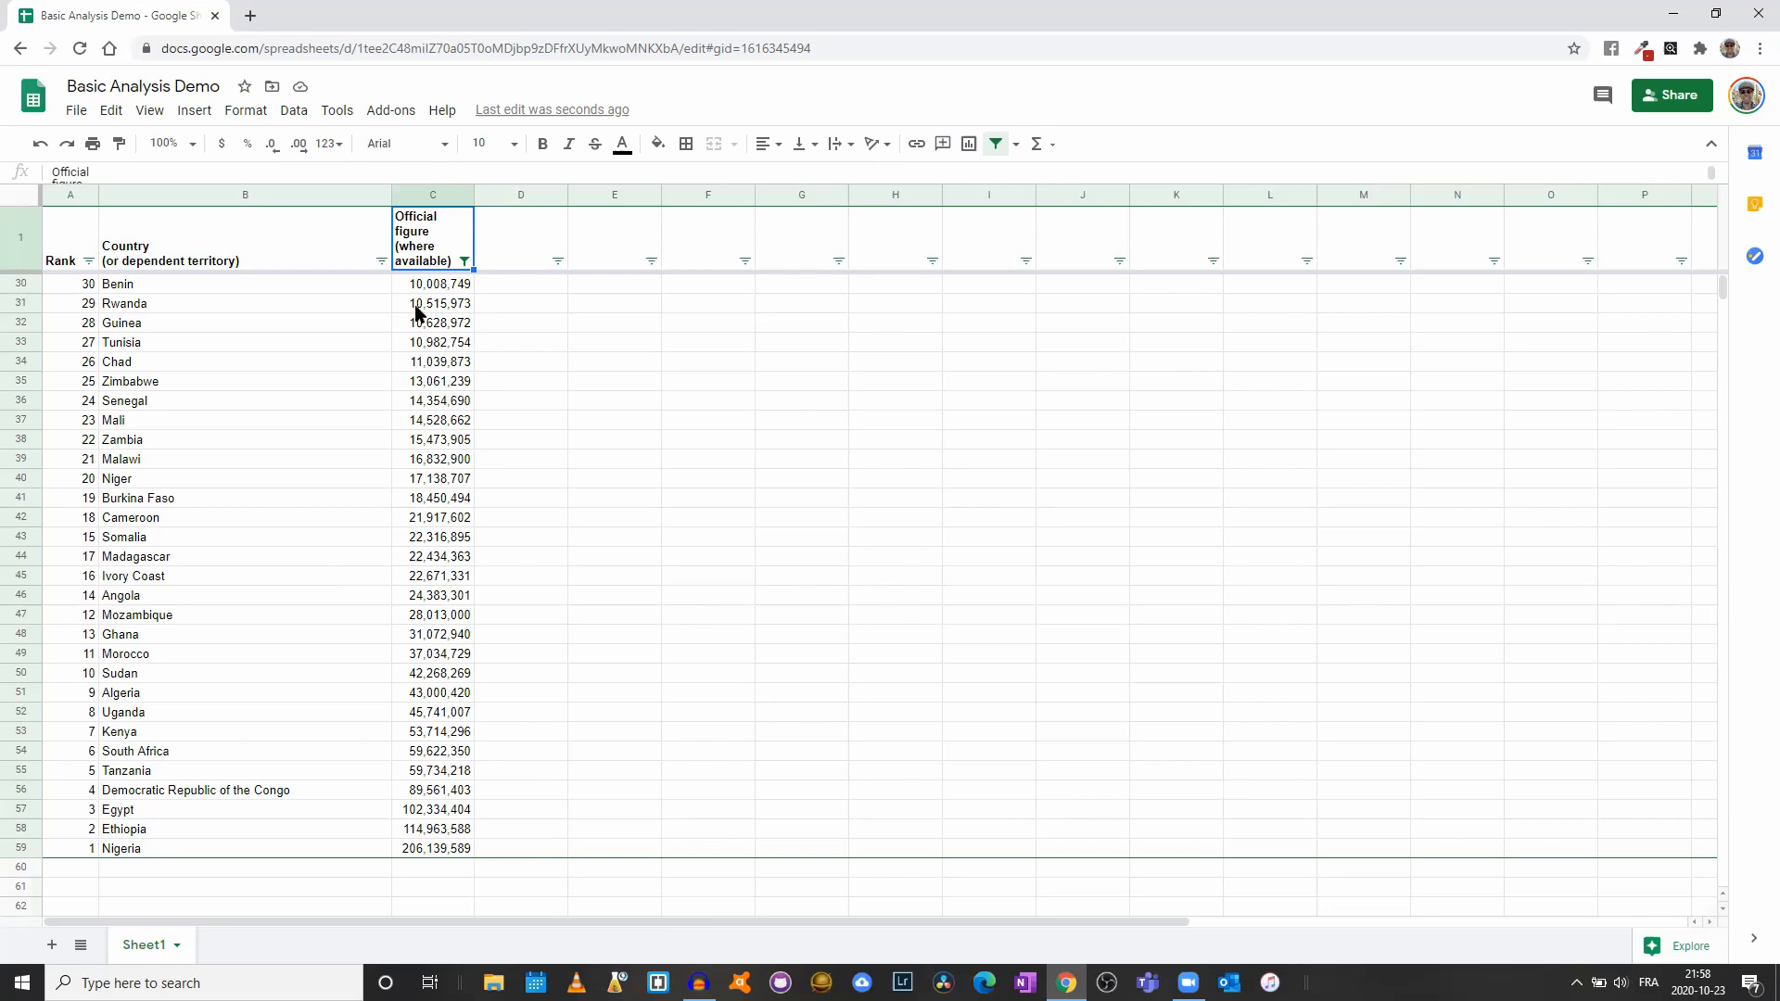
Reset the official figure column's filter condition to None and select all of its values
click(466, 263)
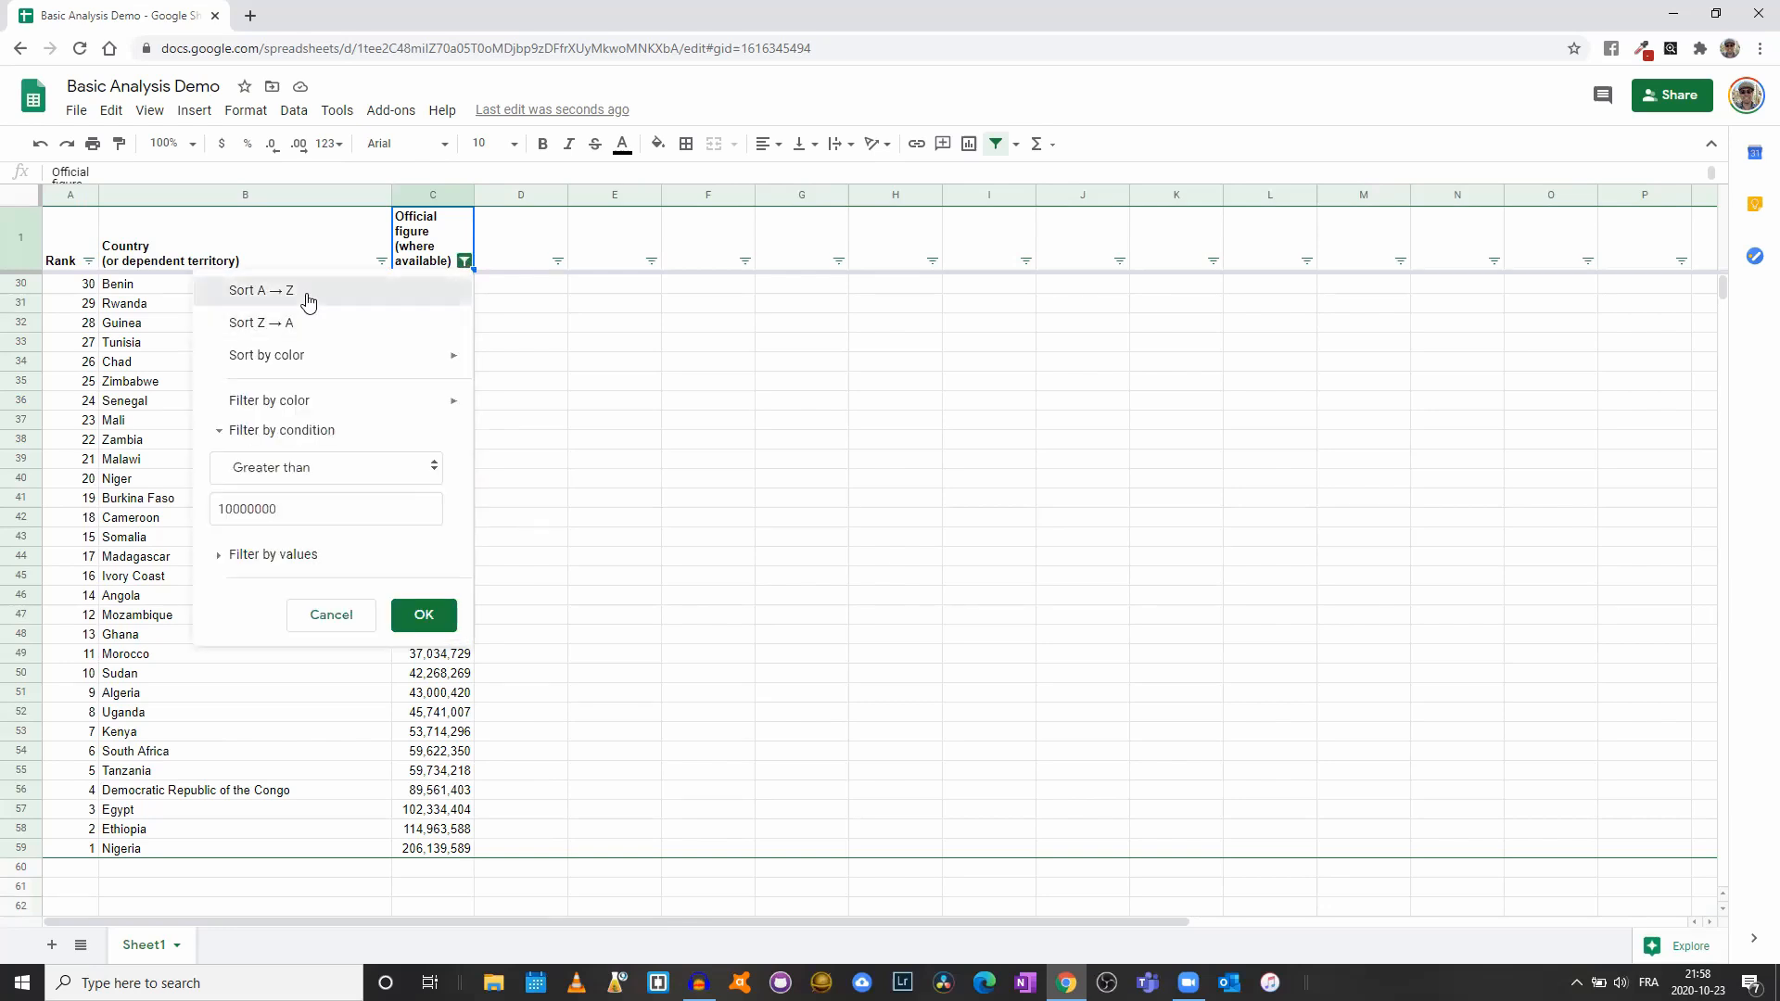
click(309, 297)
click(465, 261)
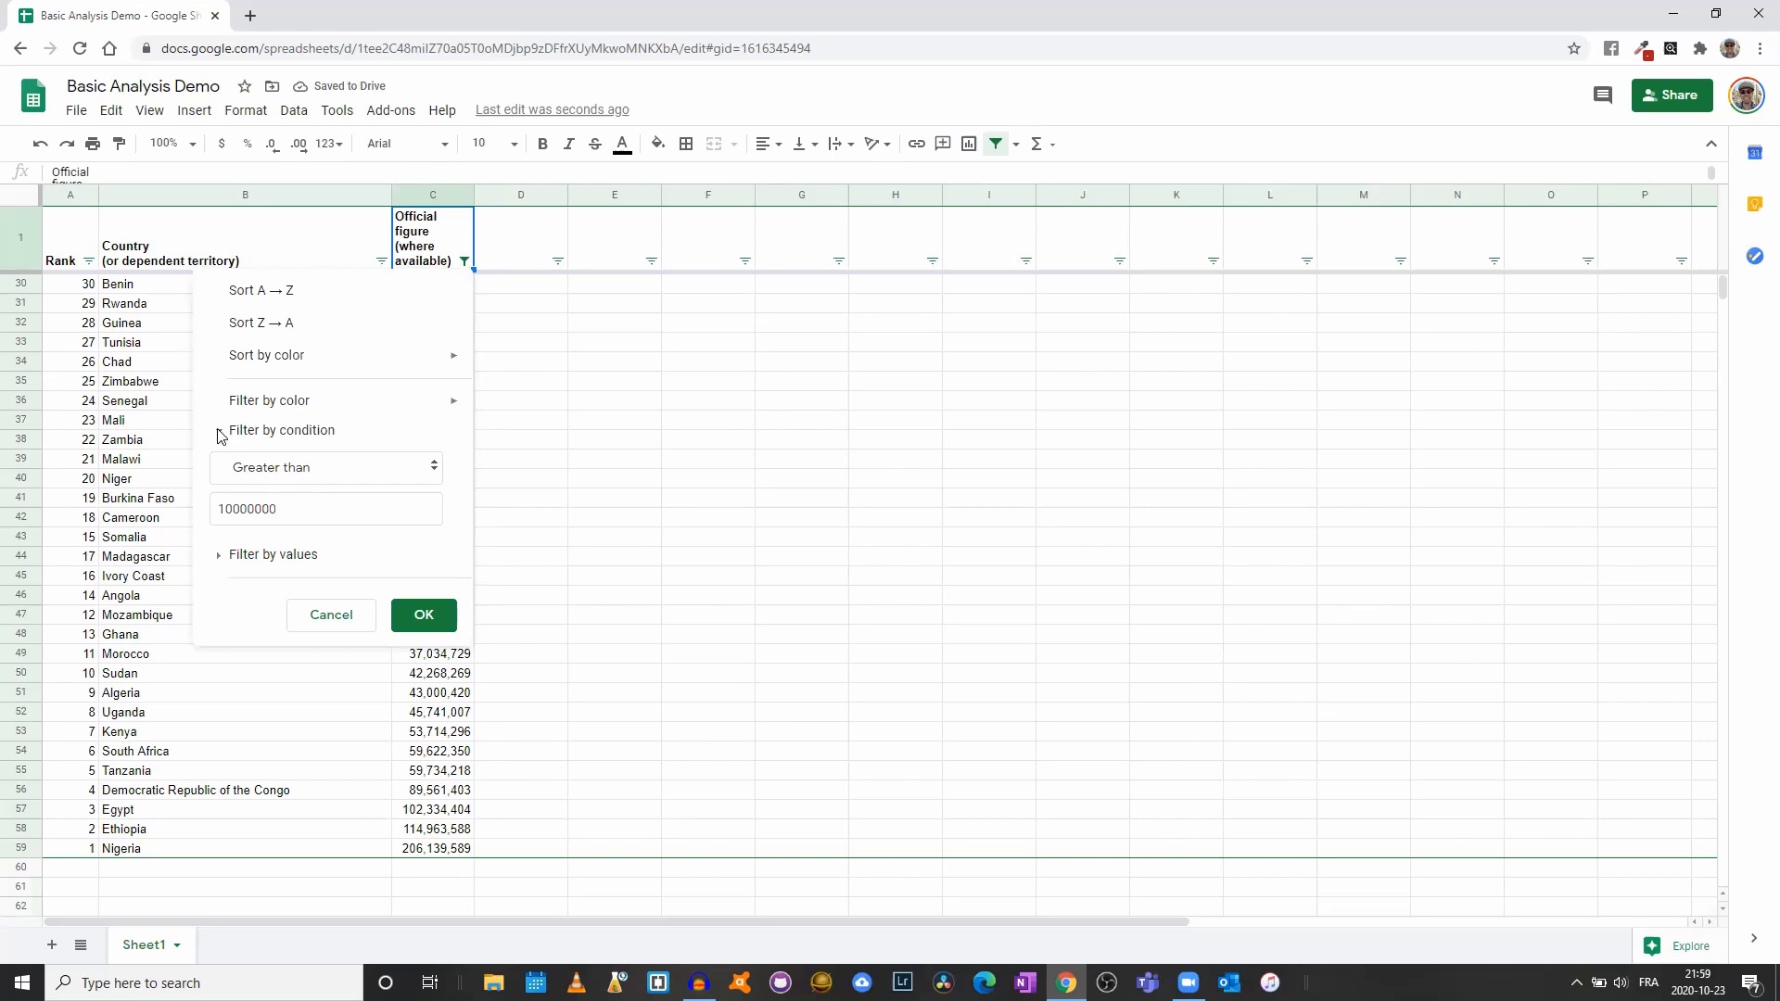
click(270, 479)
click(376, 98)
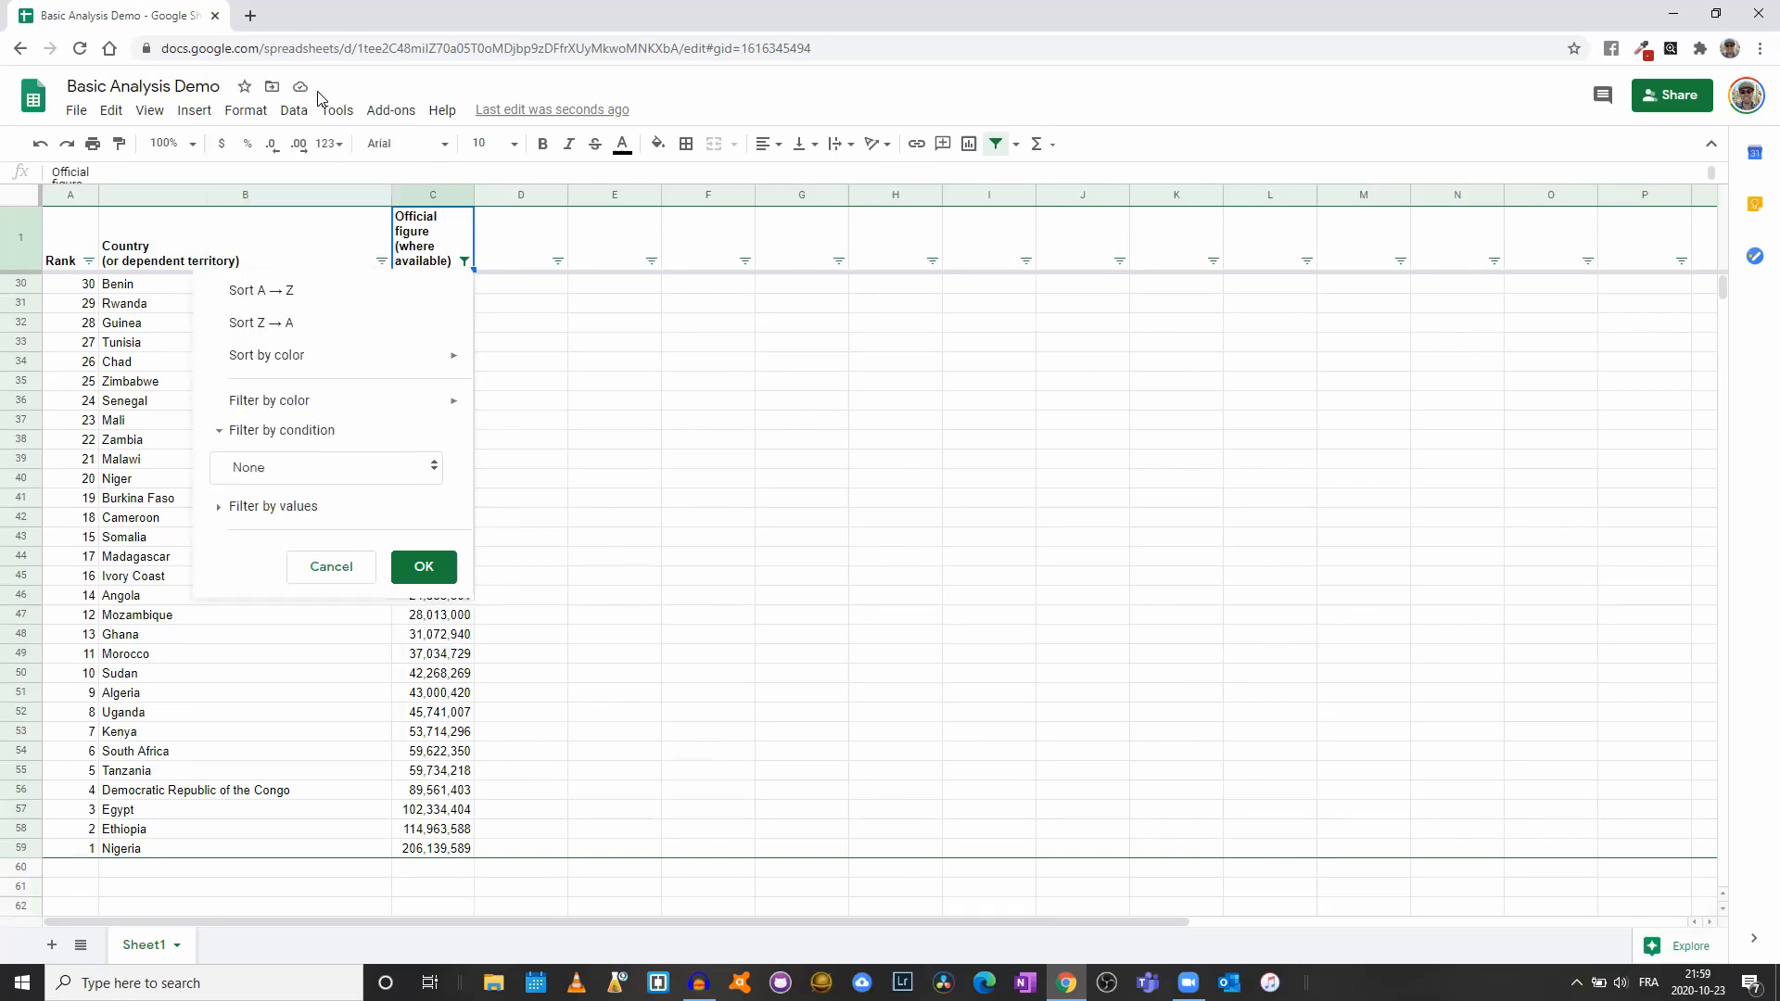
click(264, 506)
click(238, 537)
click(423, 772)
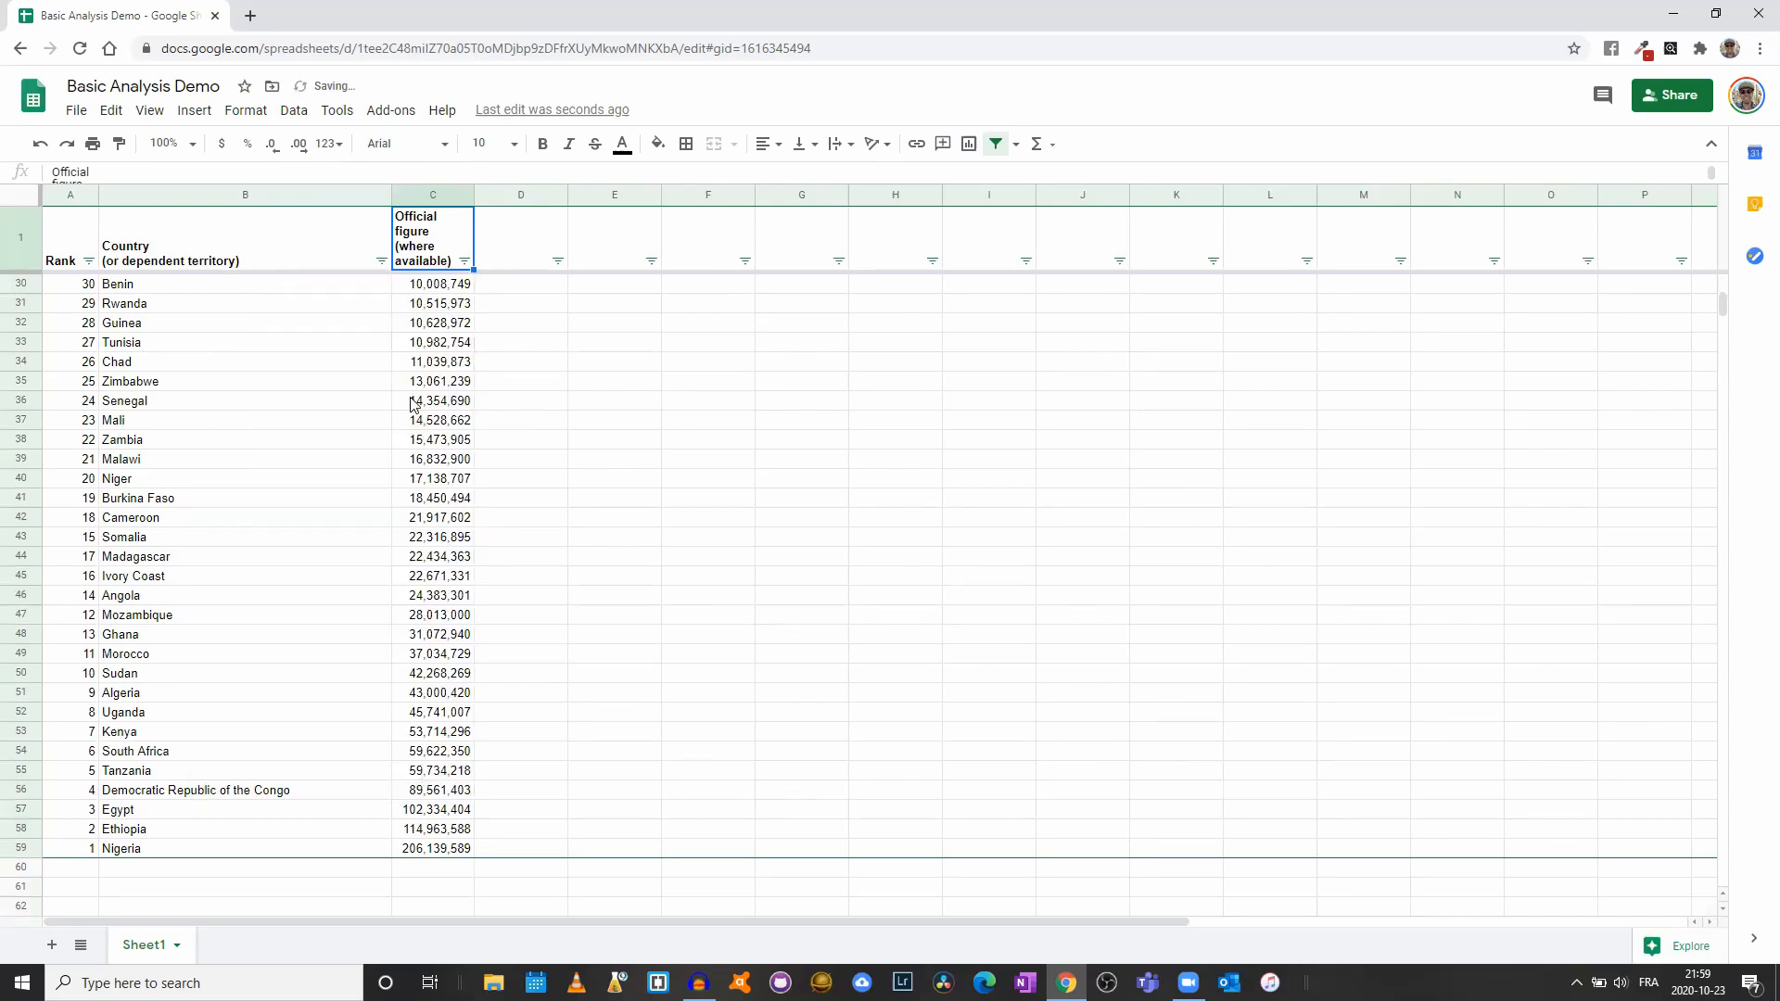
Sort the countries from the largest to the smallest official population figure
scroll(414, 398, up, 10)
click(464, 260)
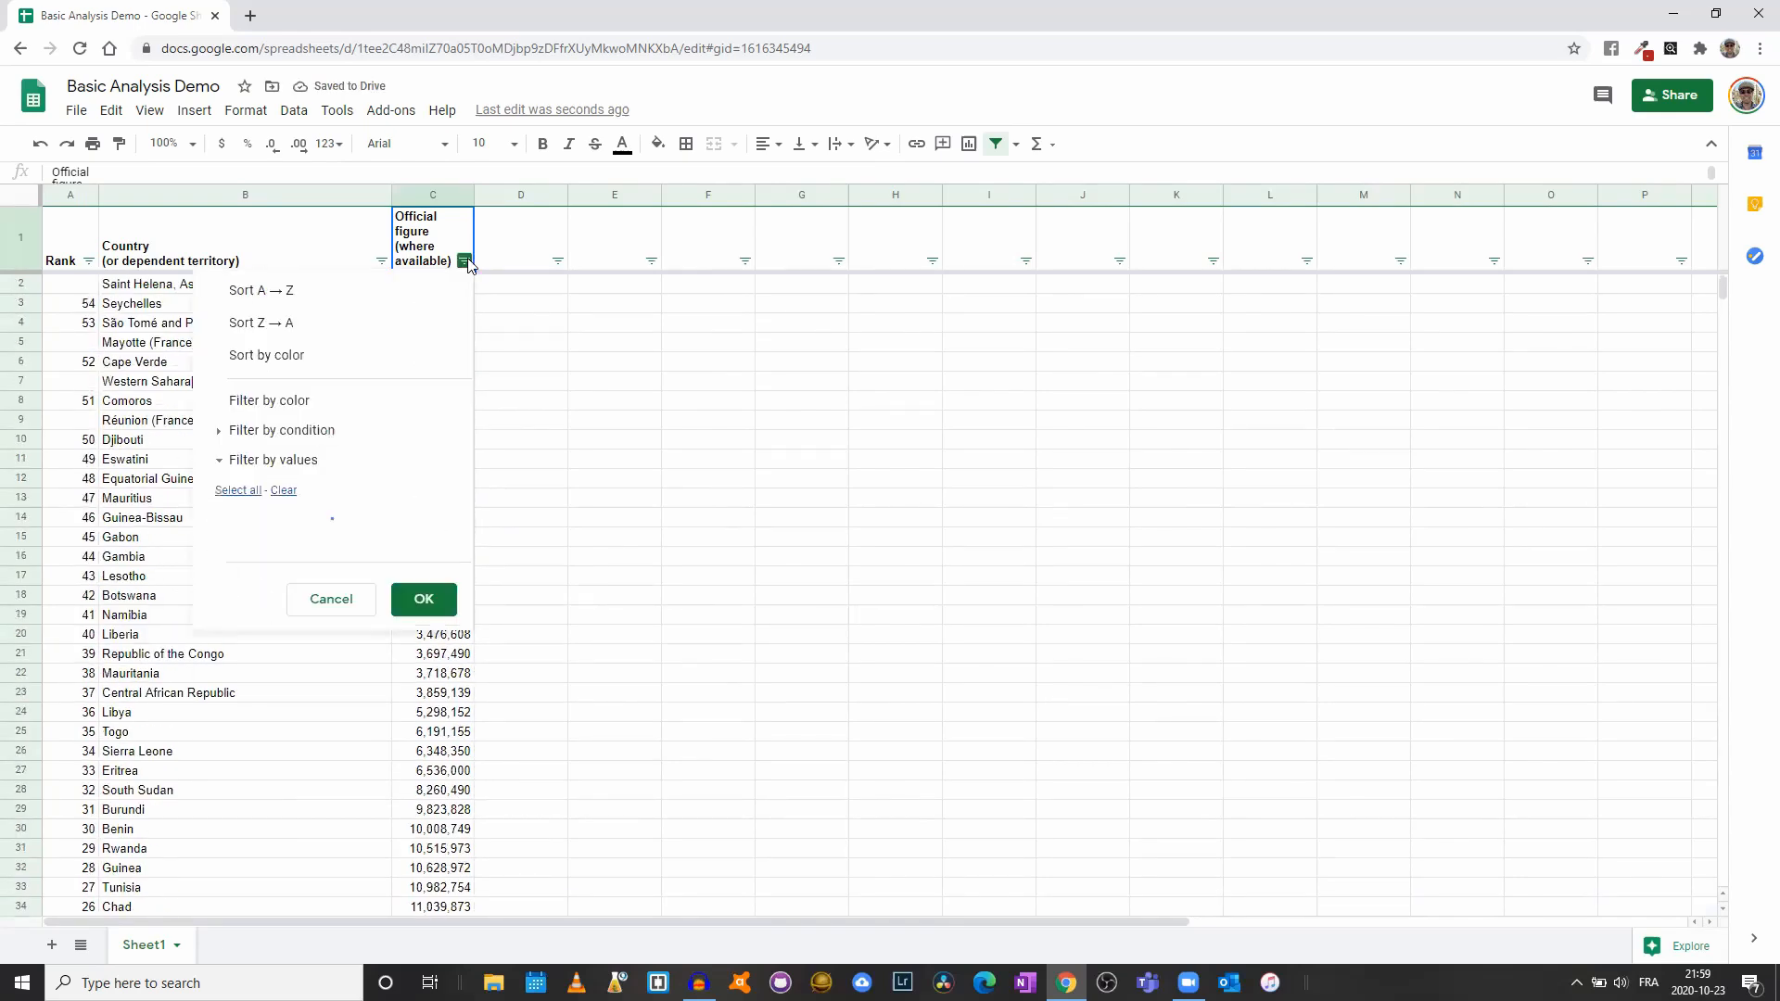
click(288, 331)
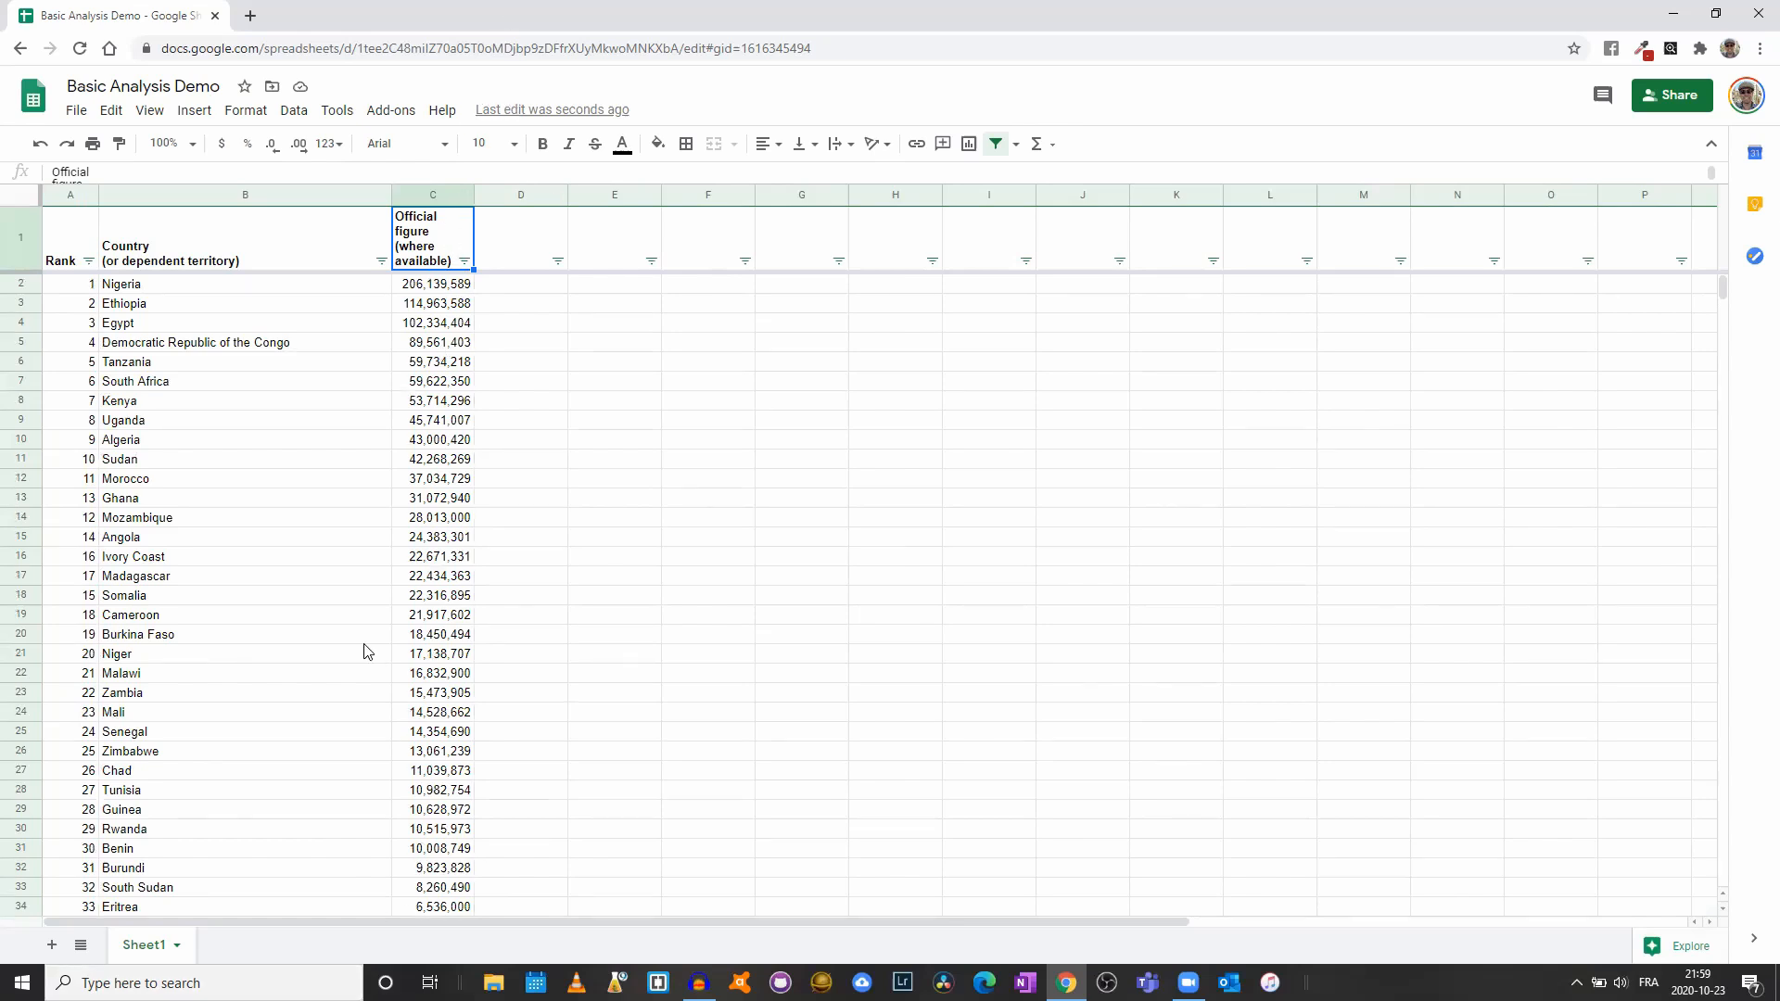
scroll(399, 387, down, 1)
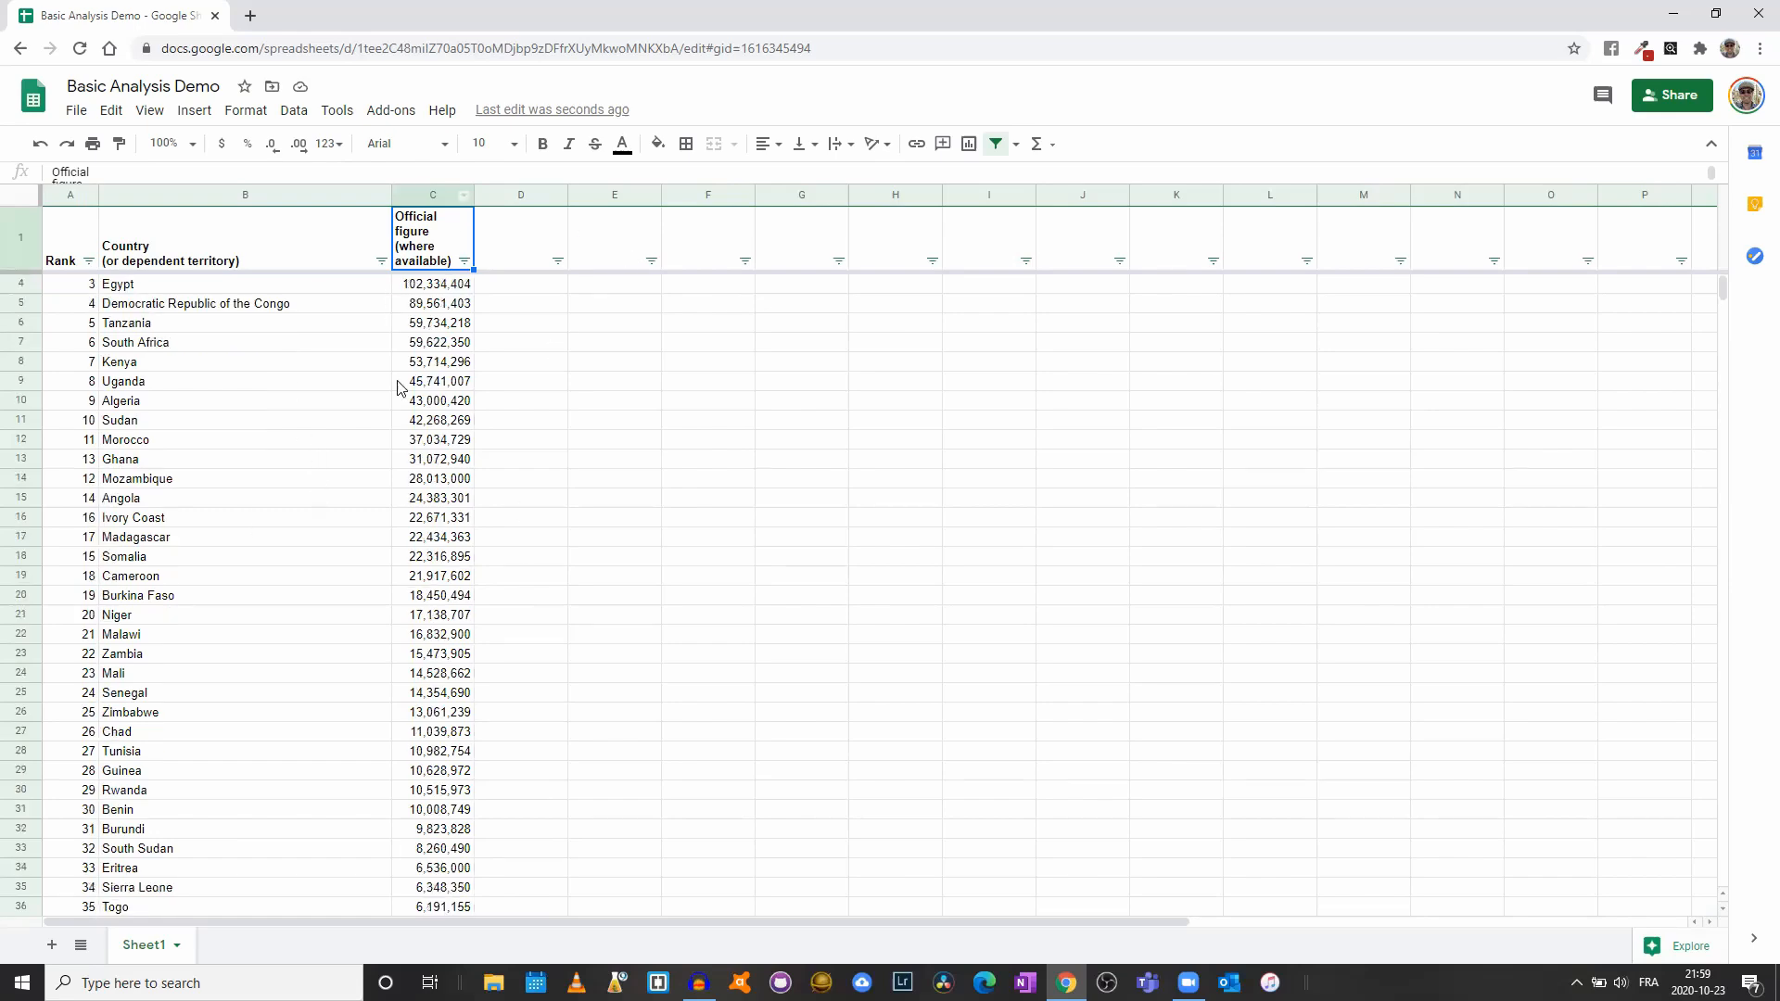
scroll(399, 386, down, 4)
scroll(440, 760, up, 5)
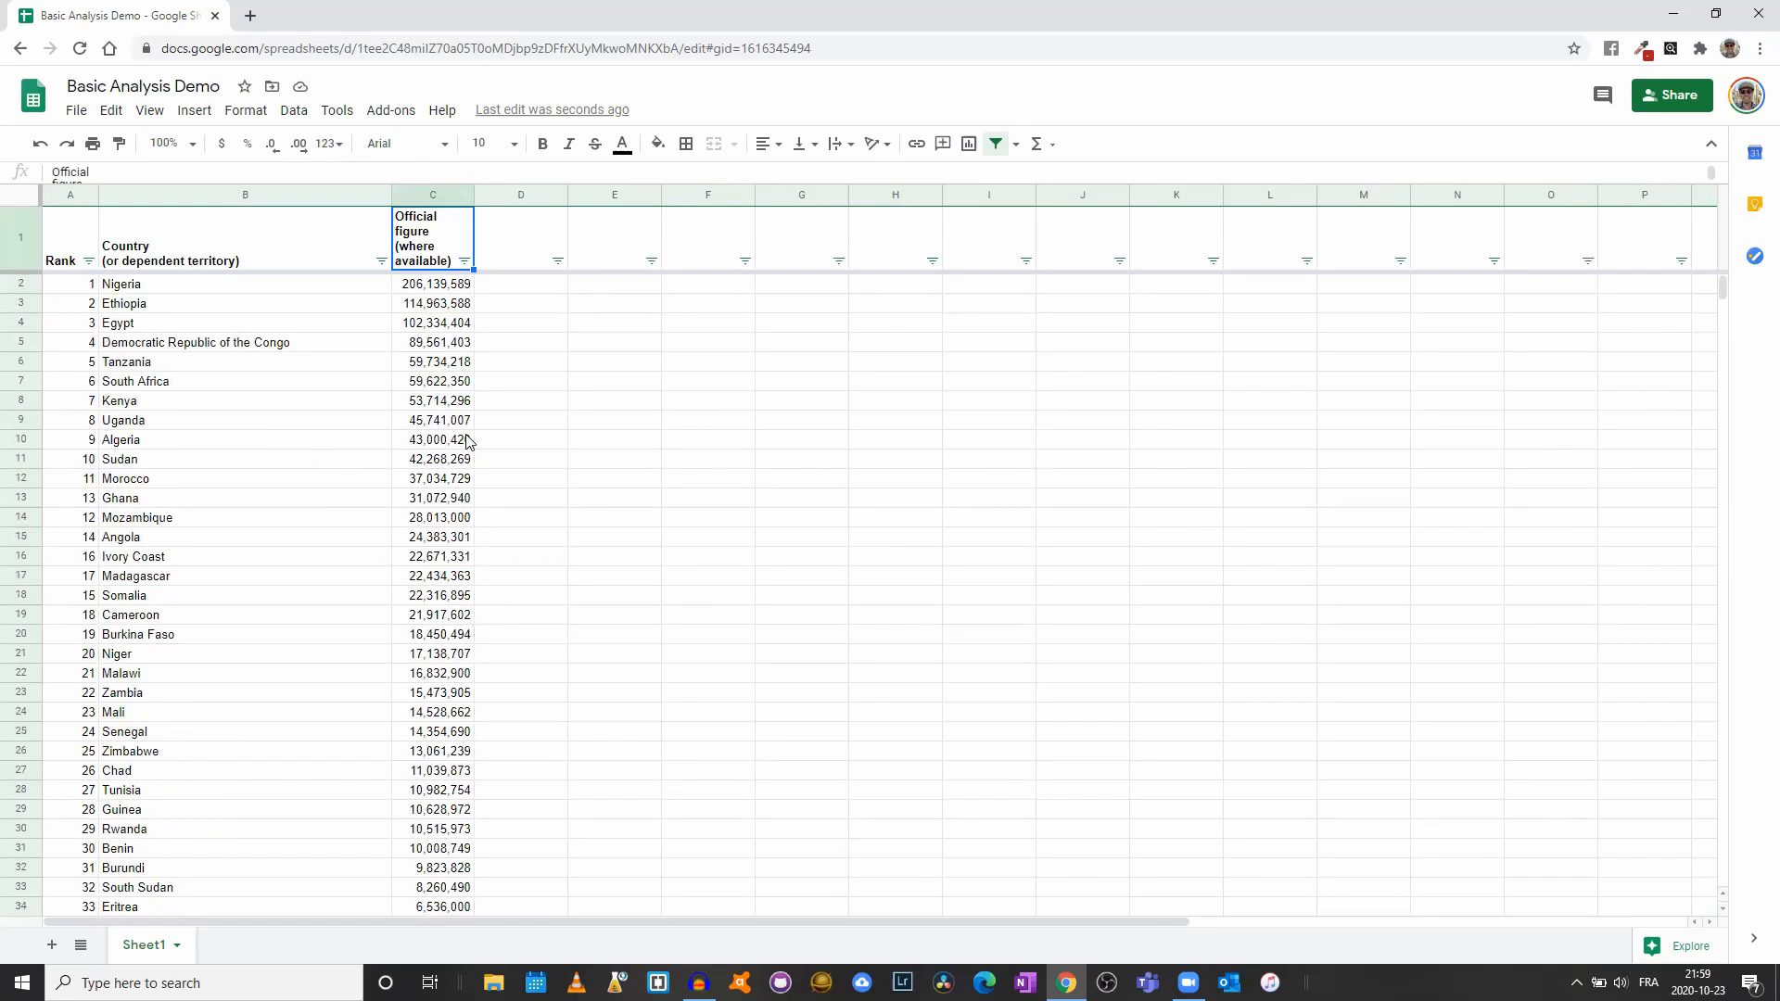
Total the official population figures in C61 with the formula =SUM(C2:C59), leaving one blank row below the table
scroll(467, 441, down, 8)
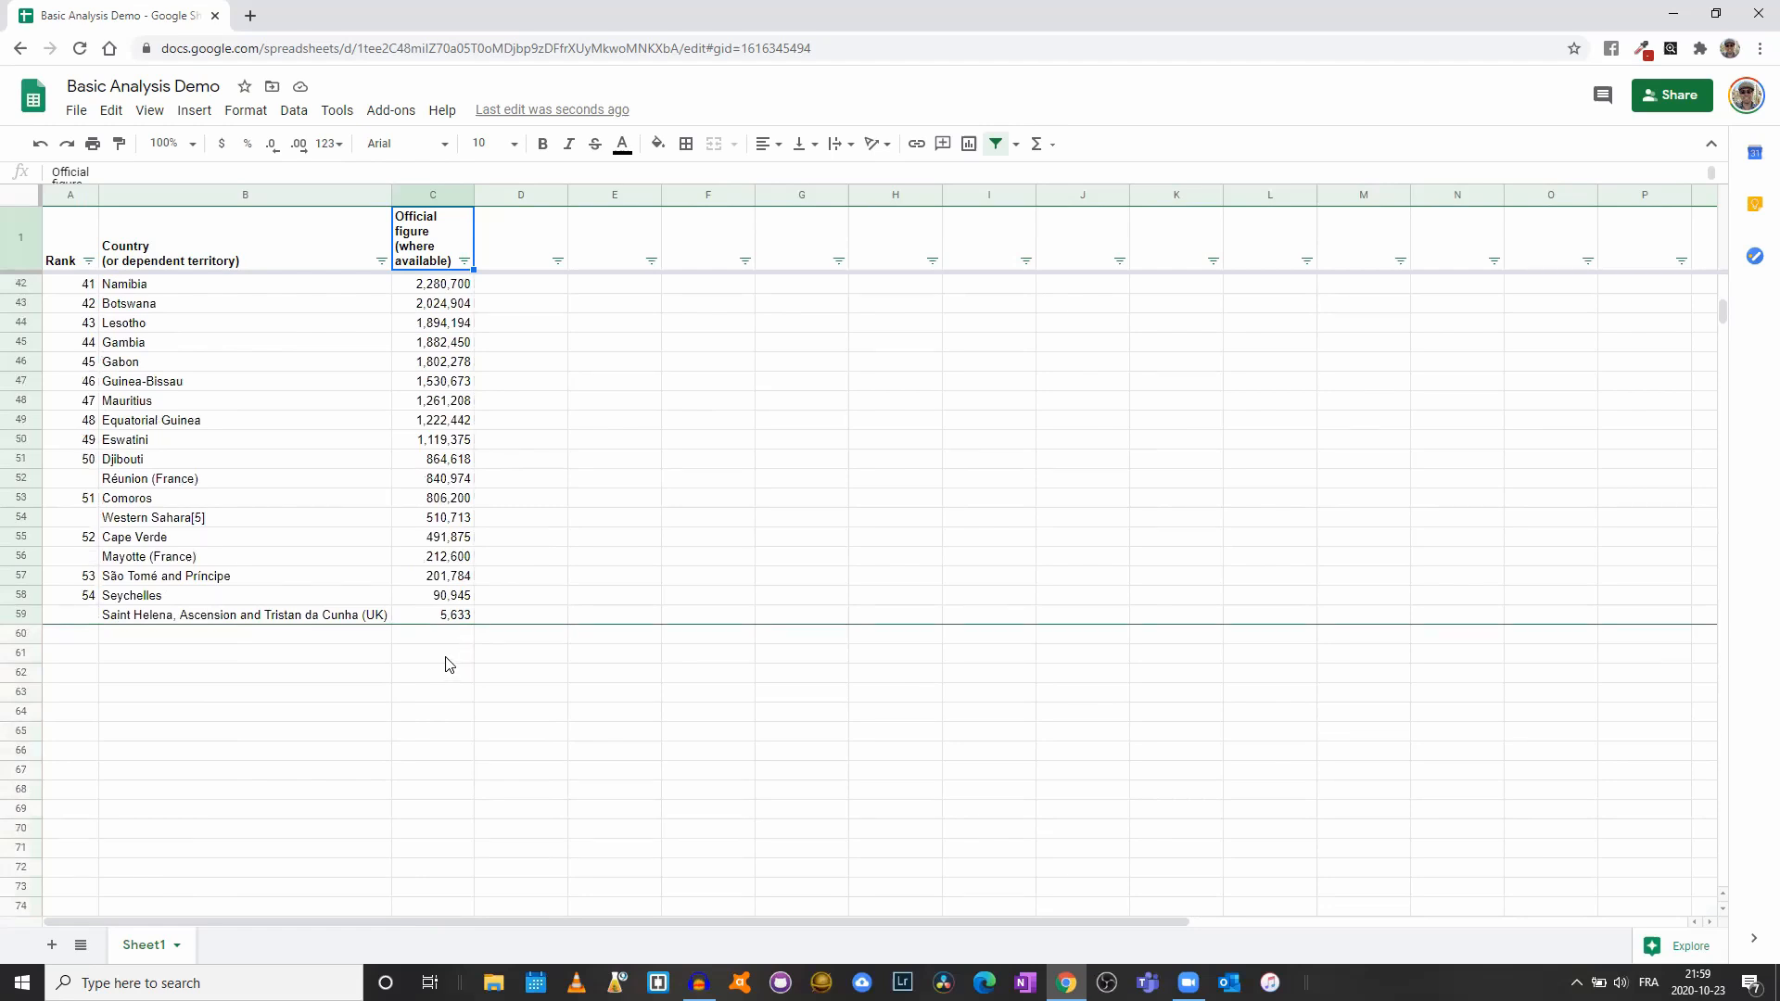
click(455, 657)
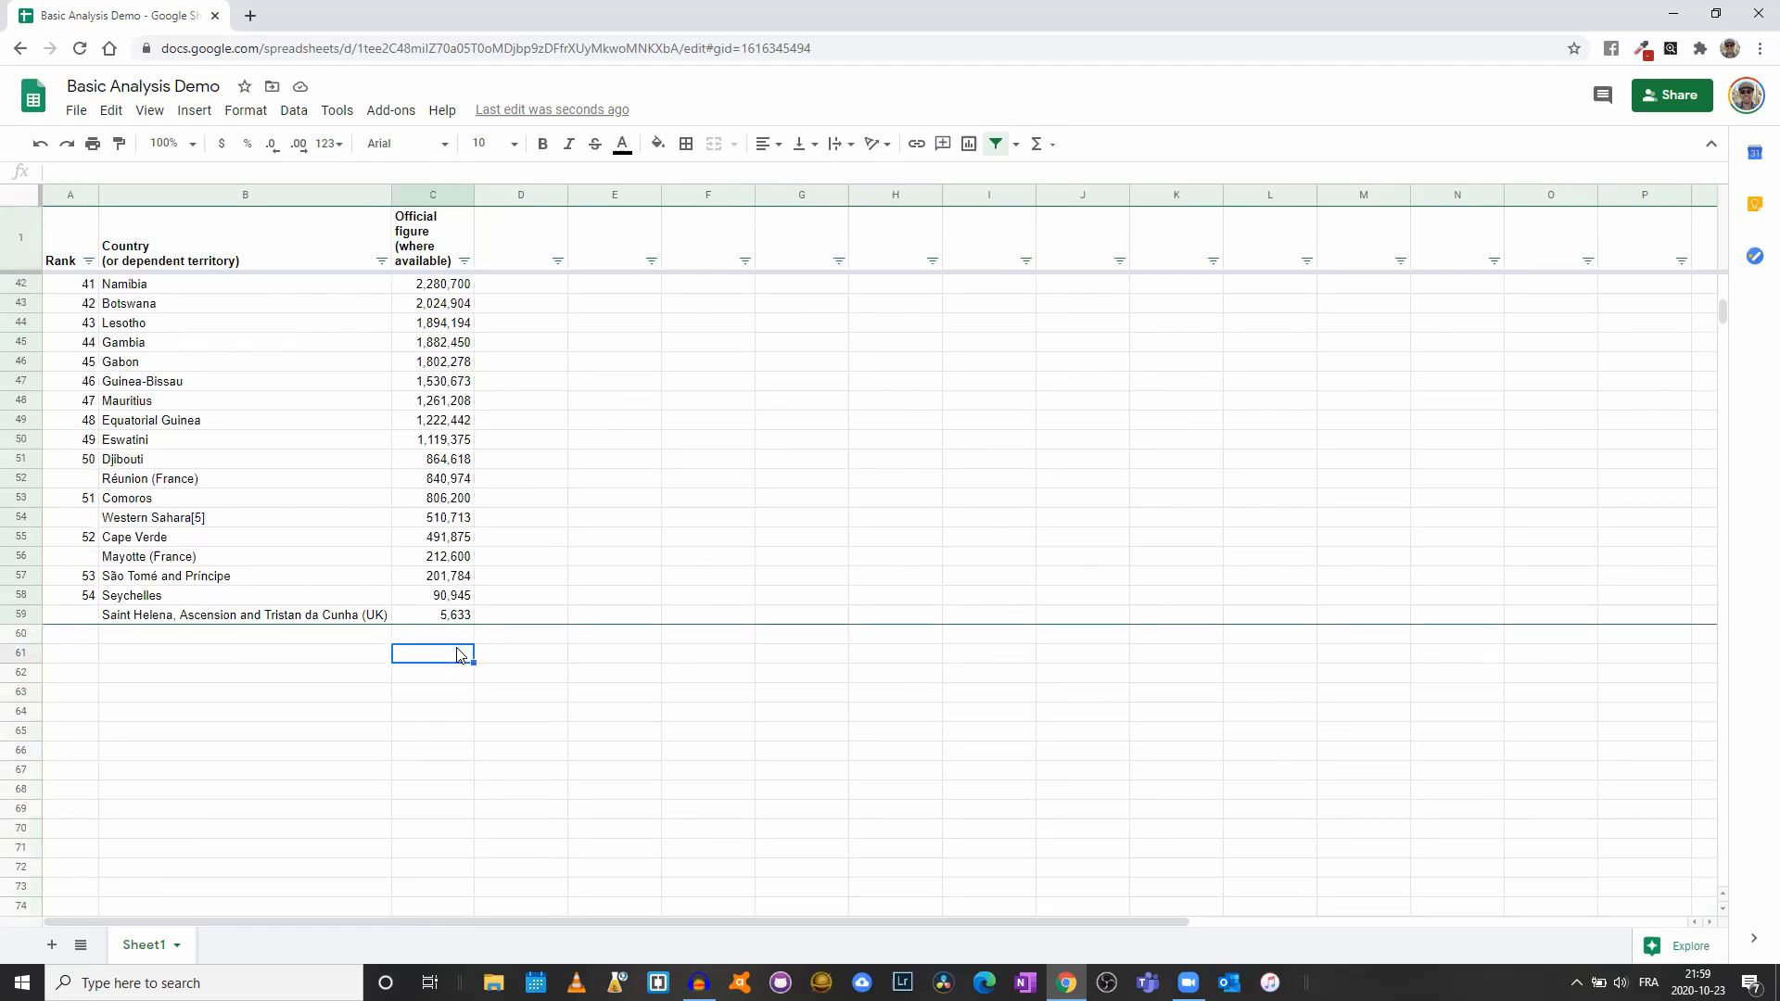
text(=)
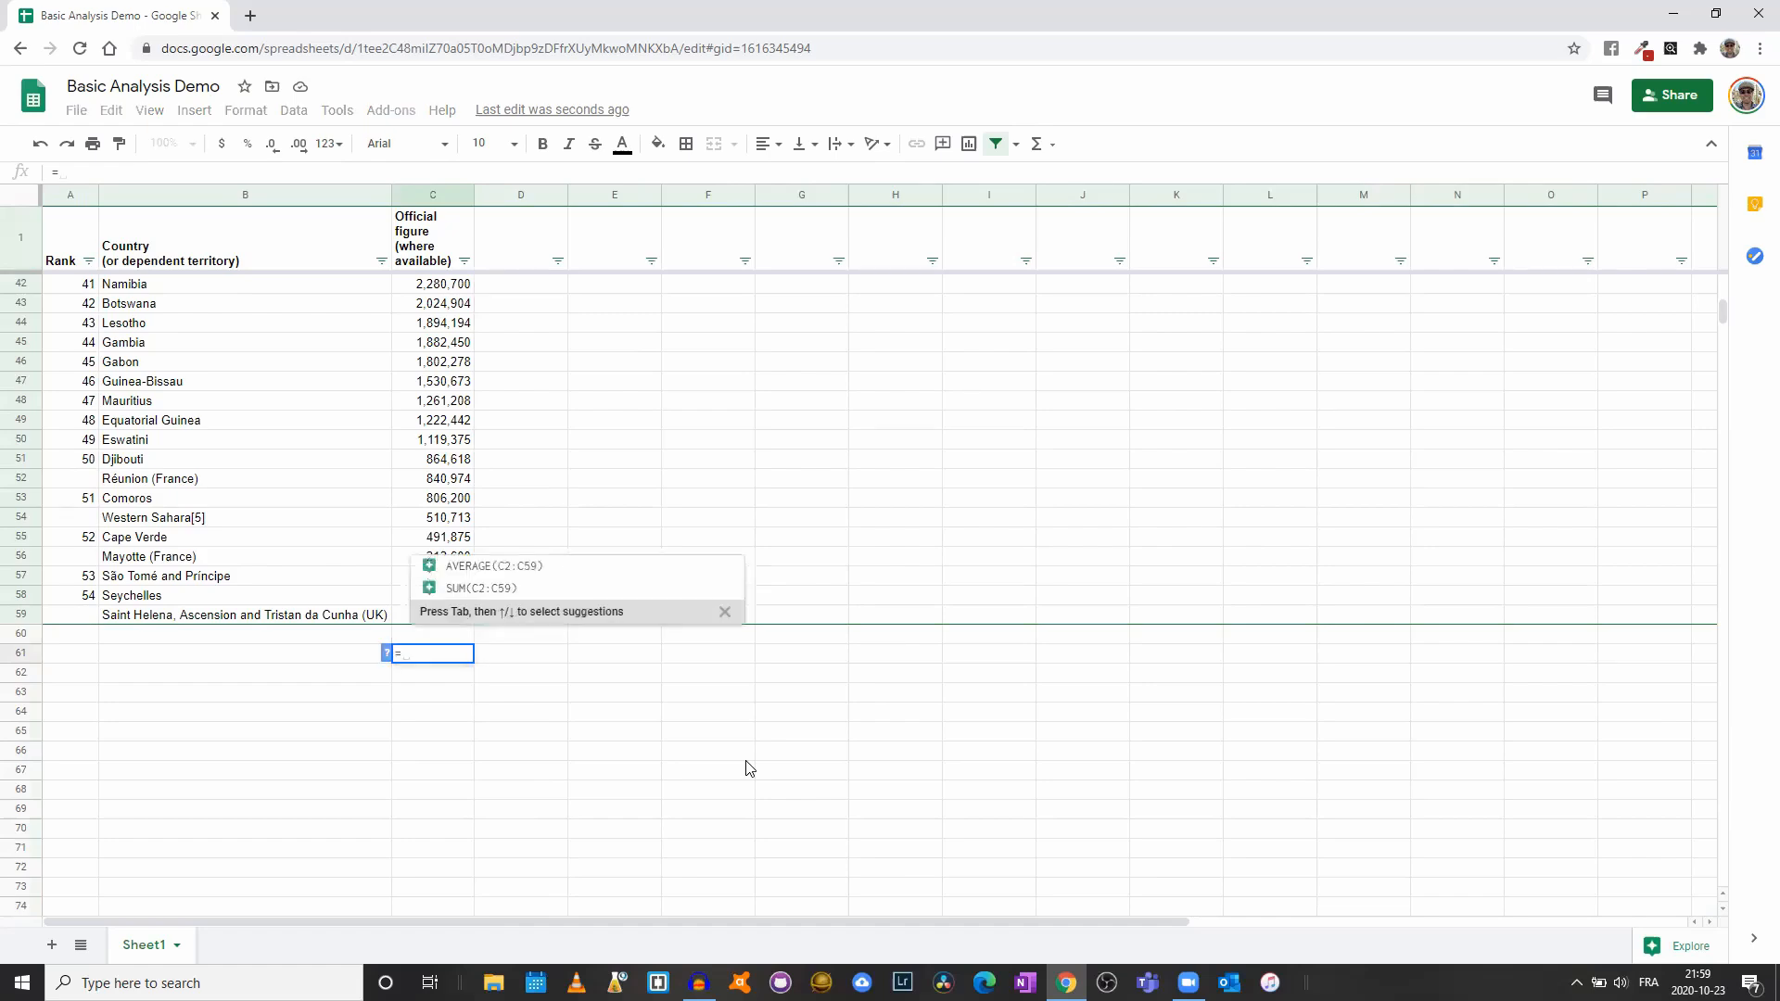
text(SUM()
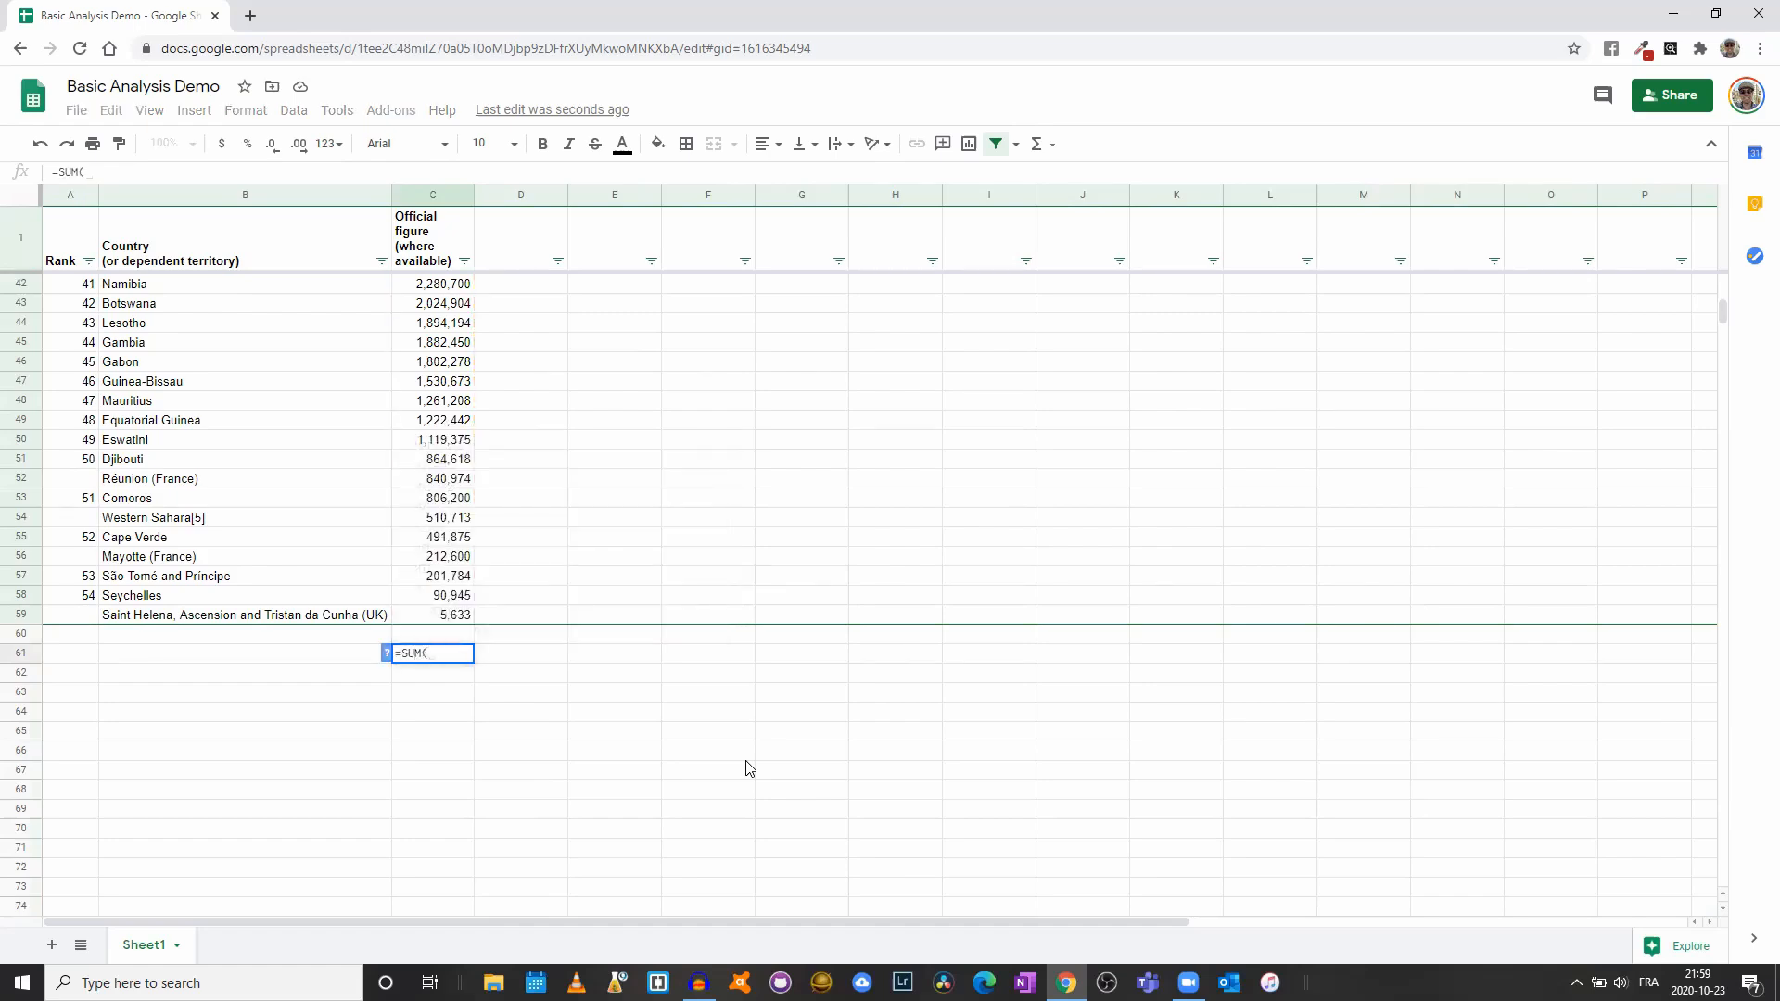
drag(445, 615, 443, 291)
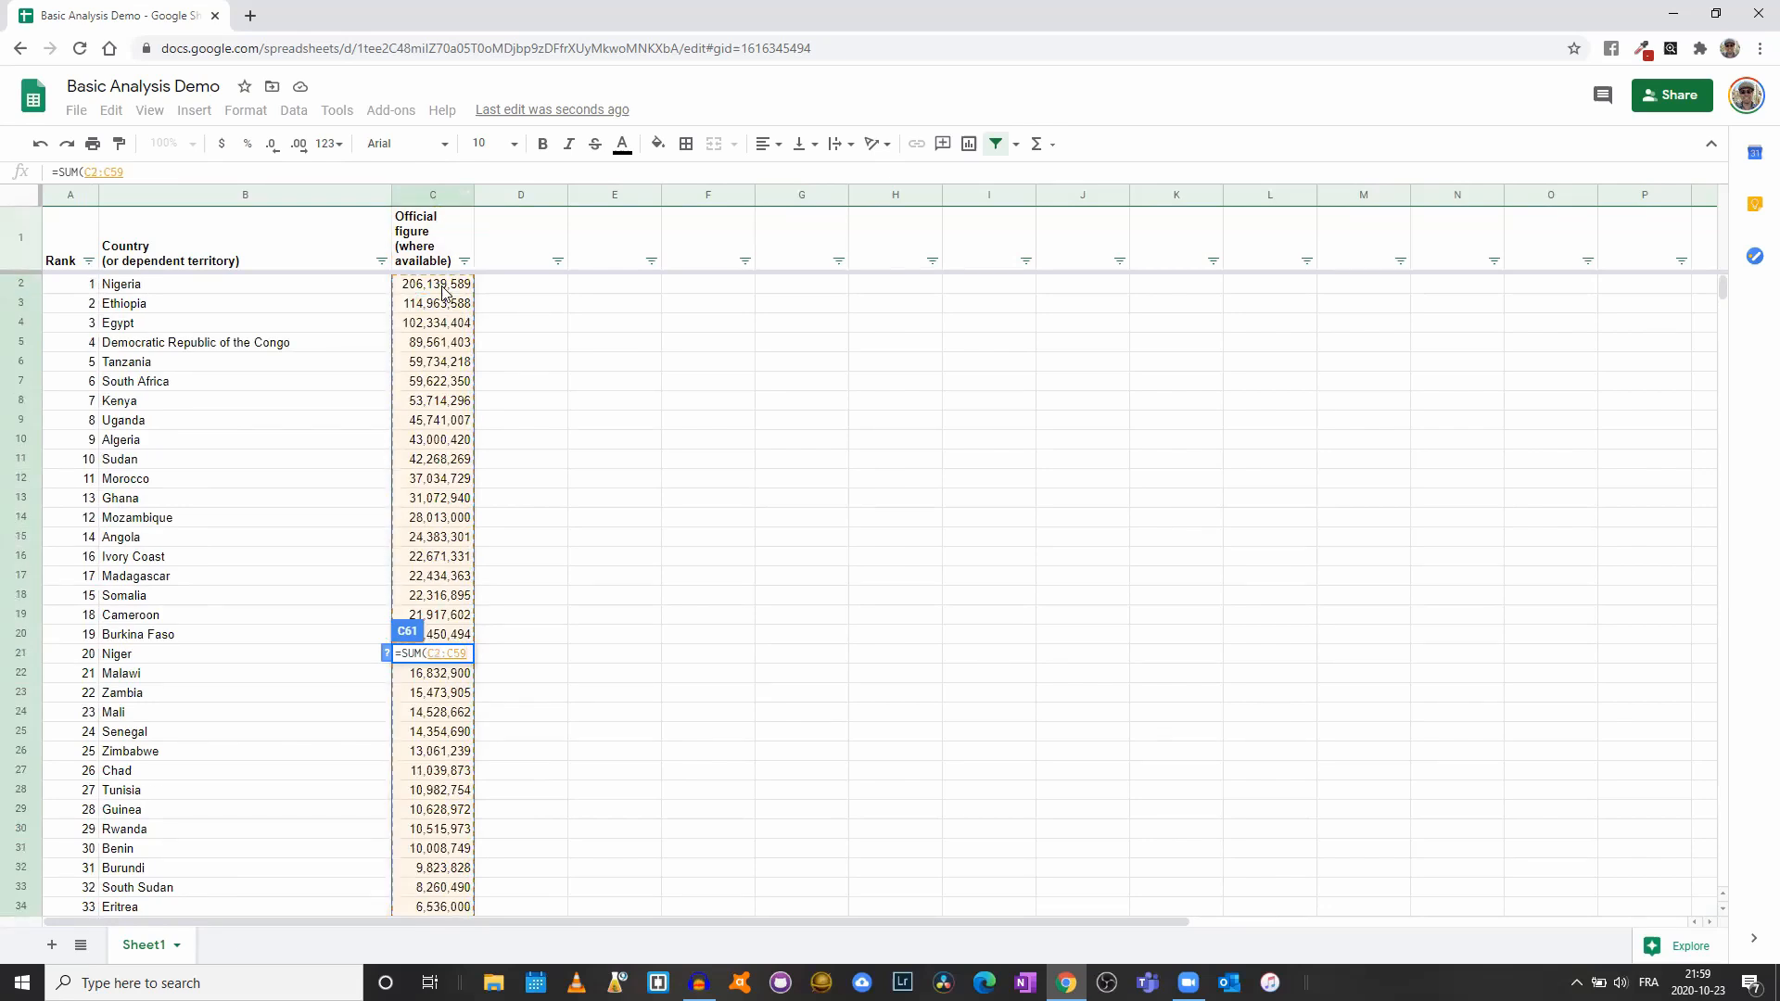
text())
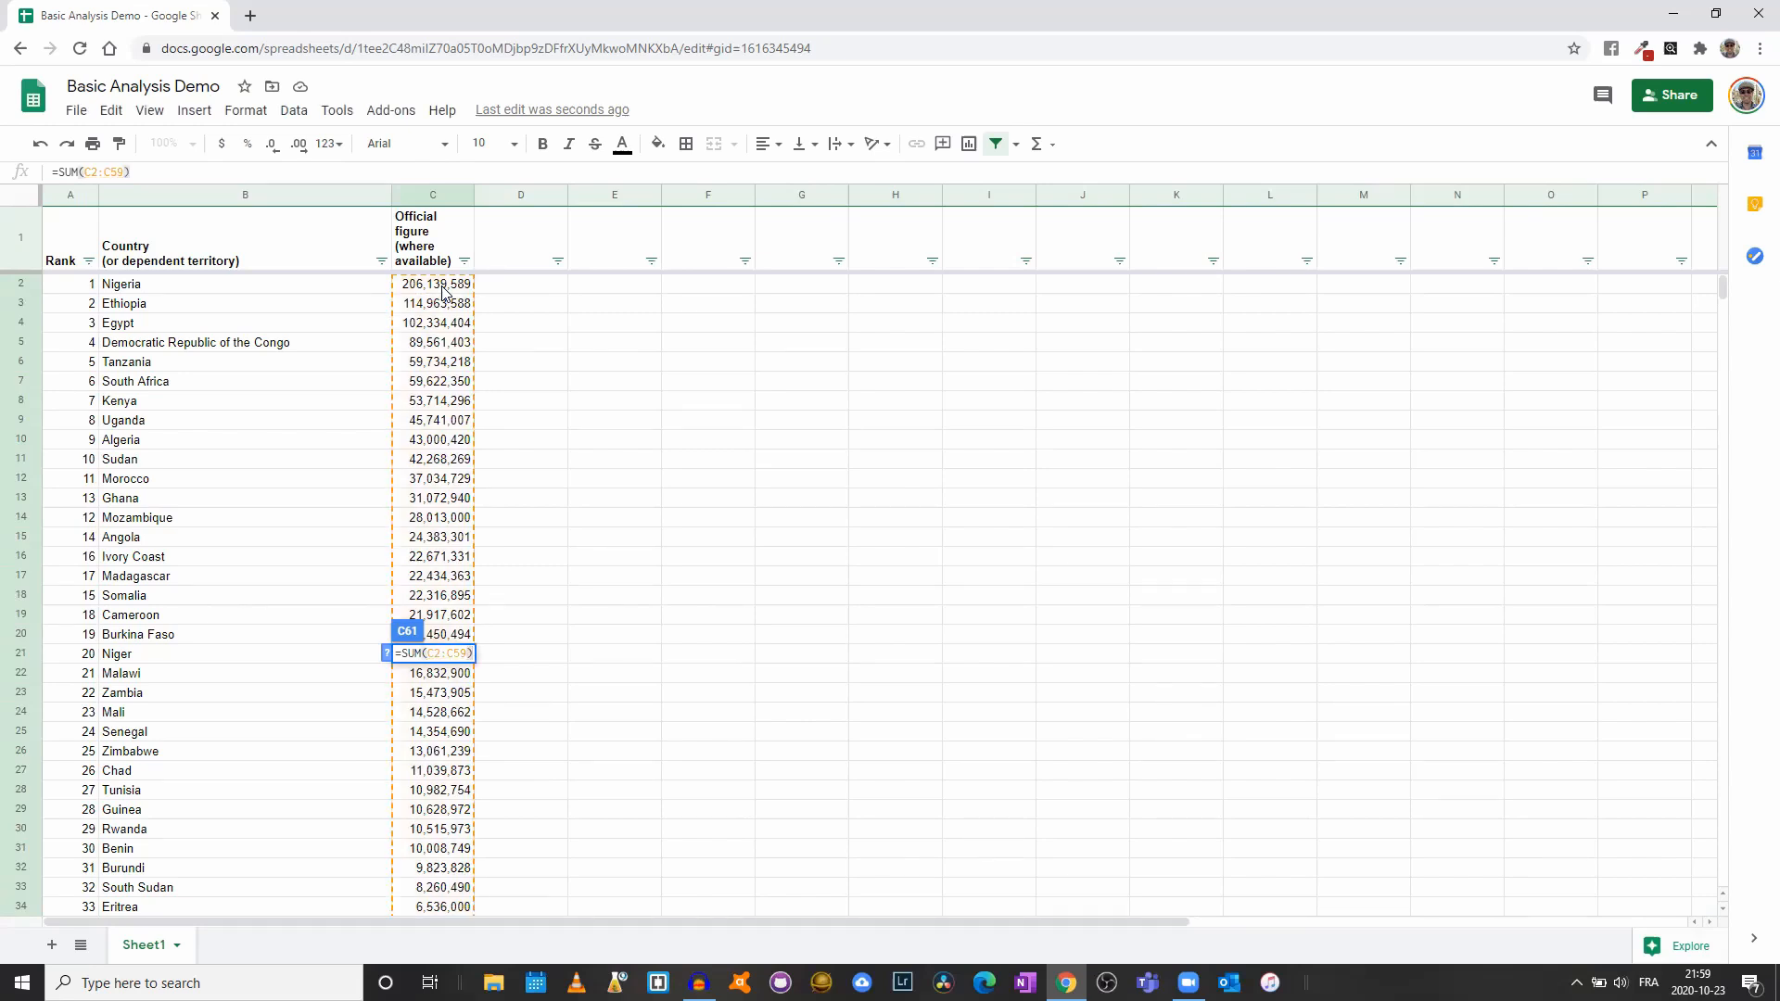
key(Return)
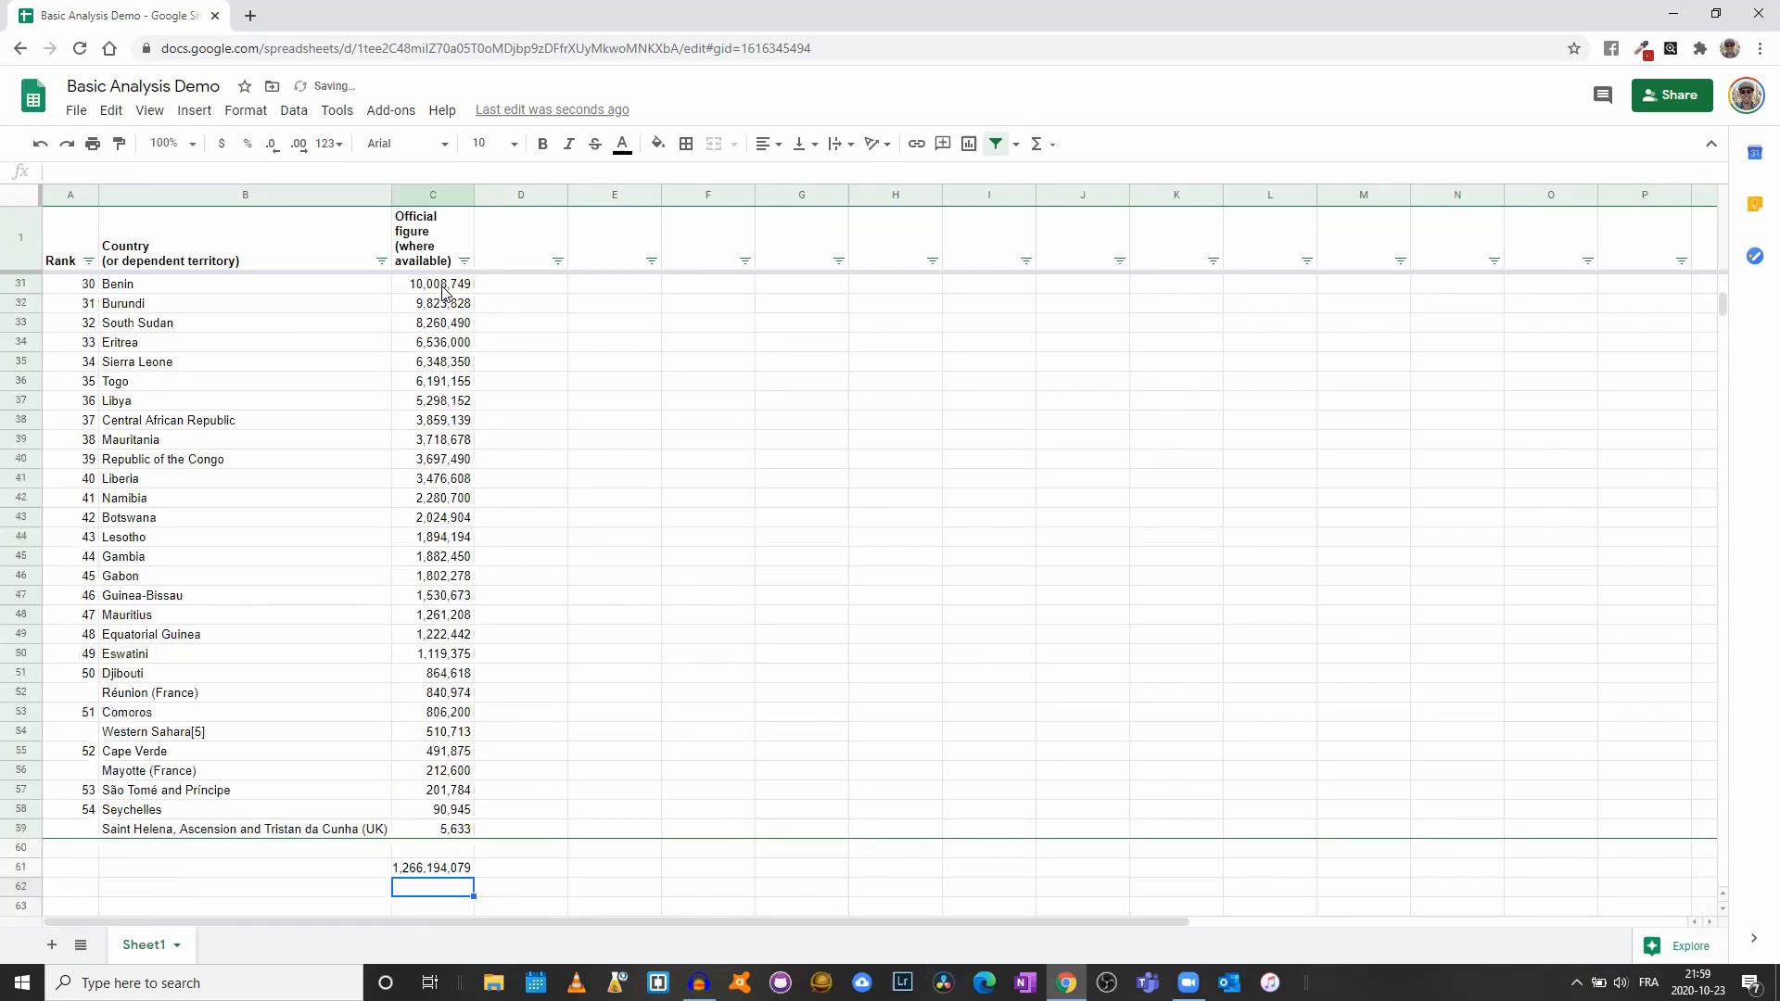
Label the total with SUM in the country column, cell B61
click(406, 871)
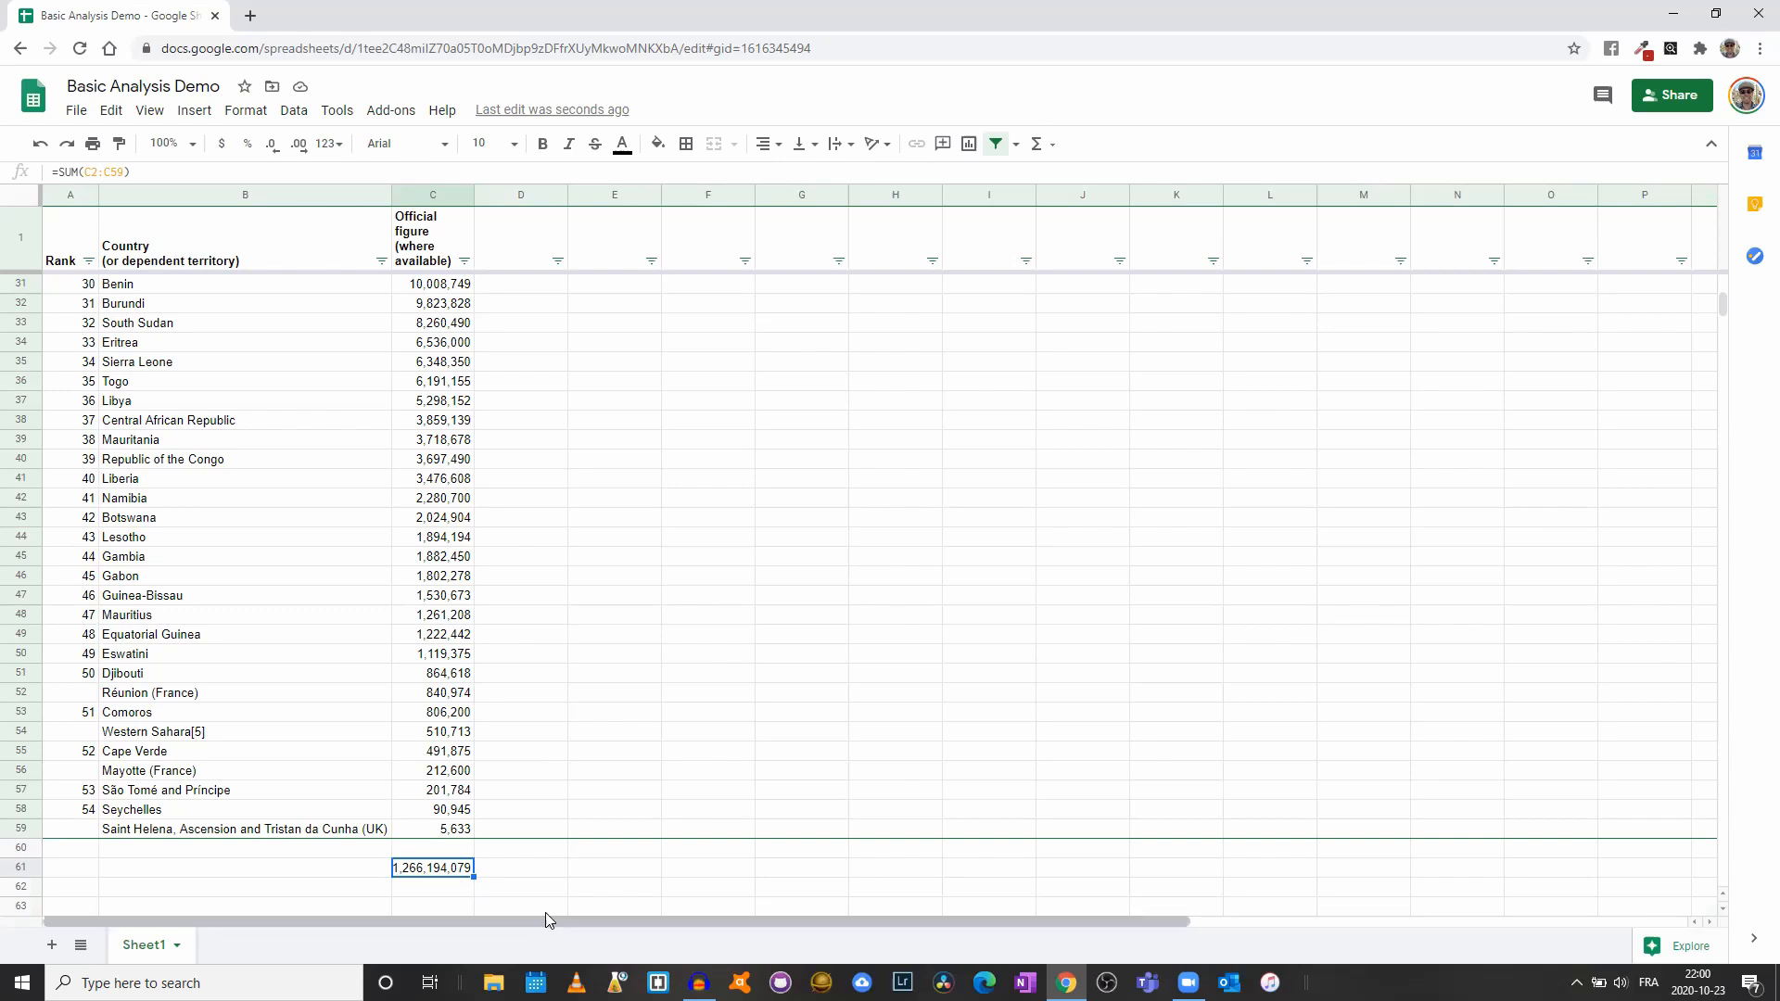
click(366, 875)
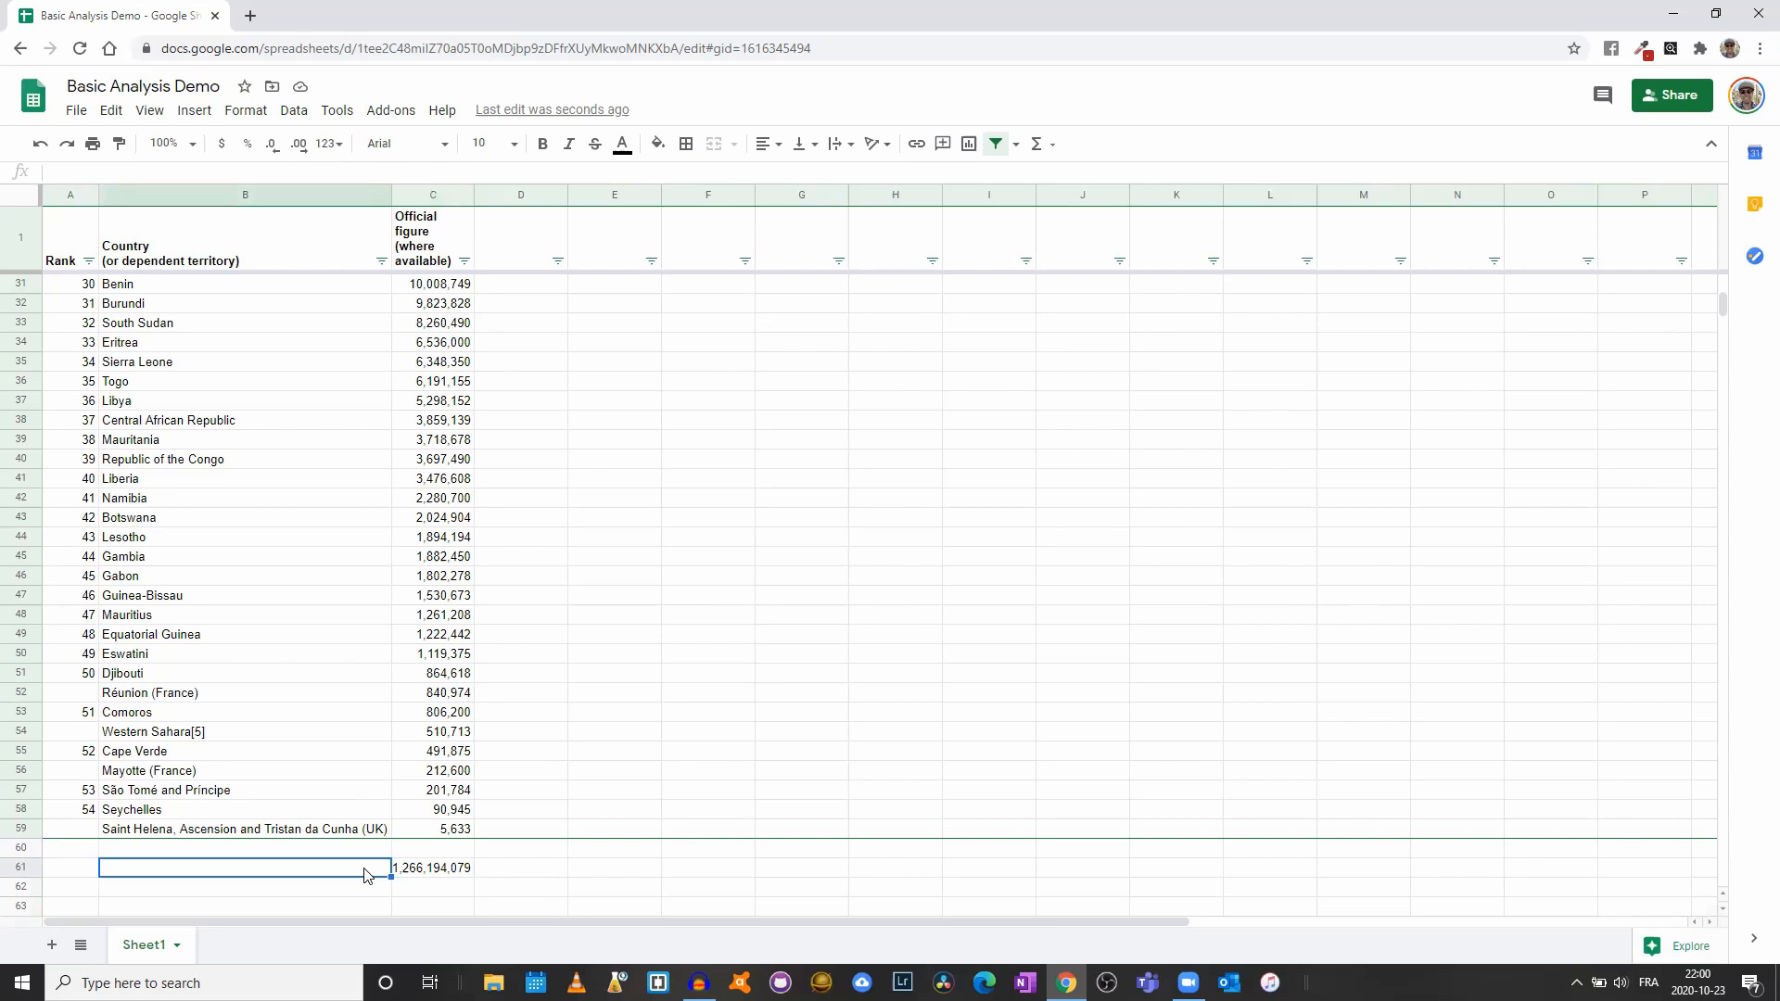
text(SUM)
key(Return)
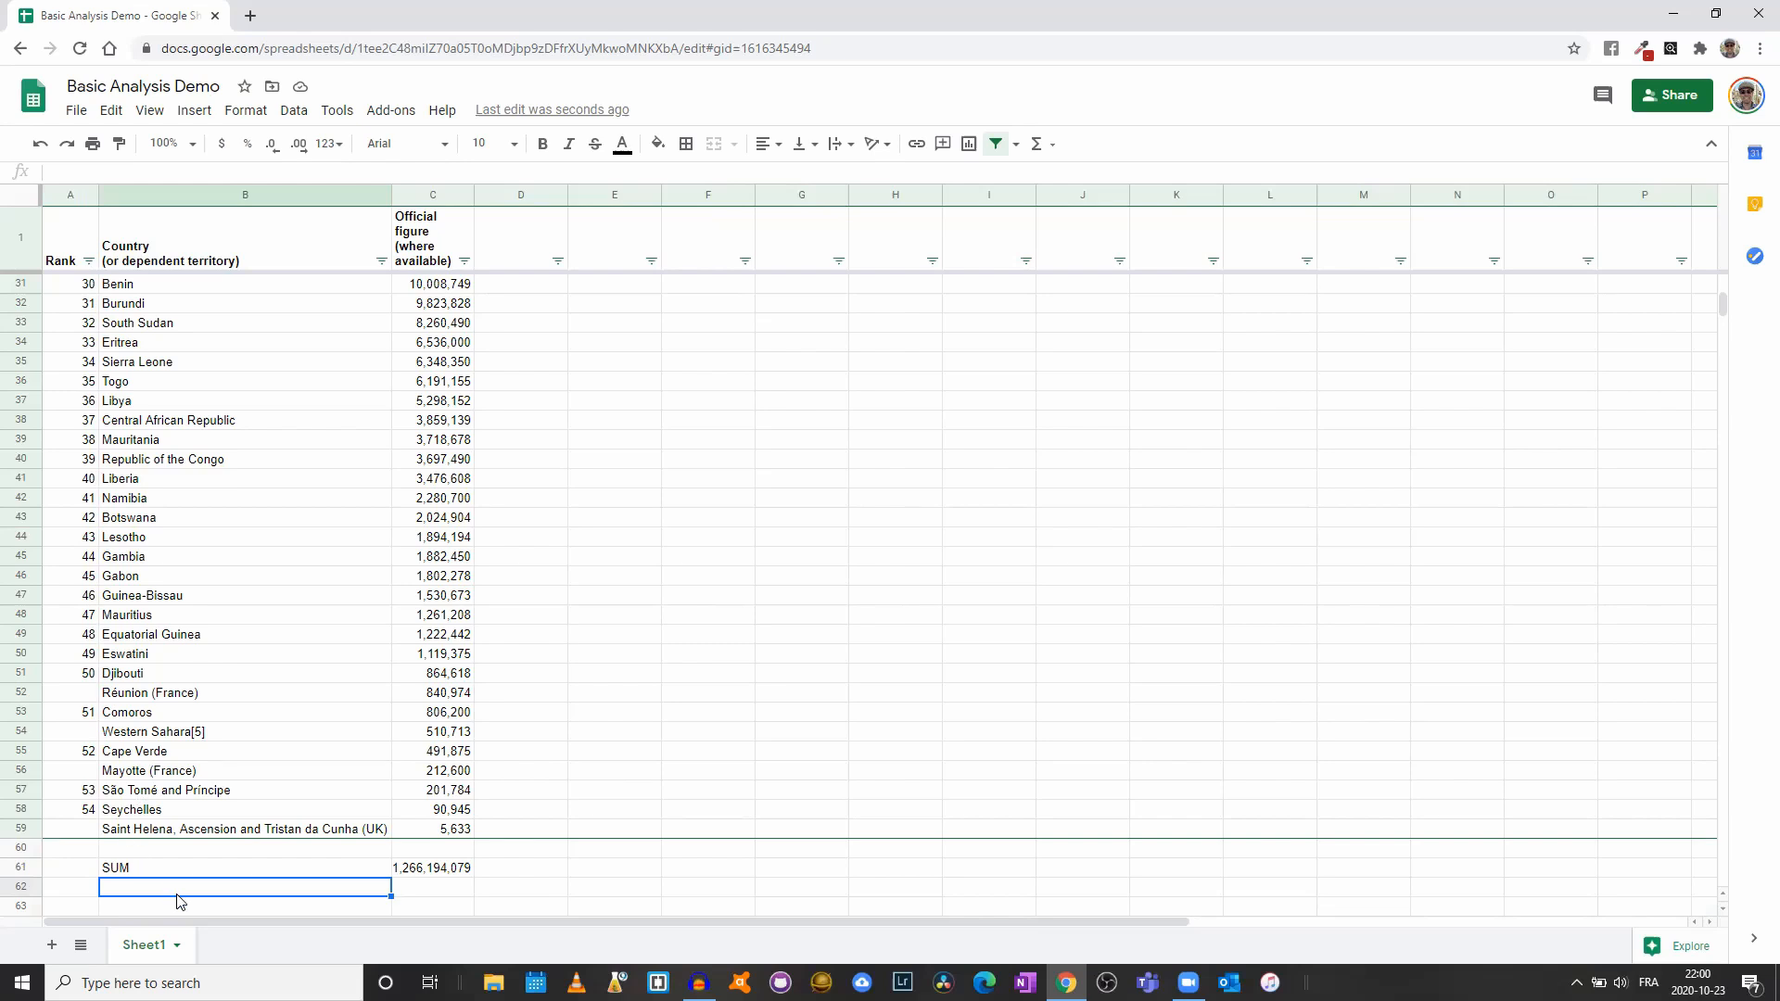
Add an AVERAGE label in B62 and calculate the mean of the official figures in C62 with =AVERAGE(C2:C59)
text(AVERAGE)
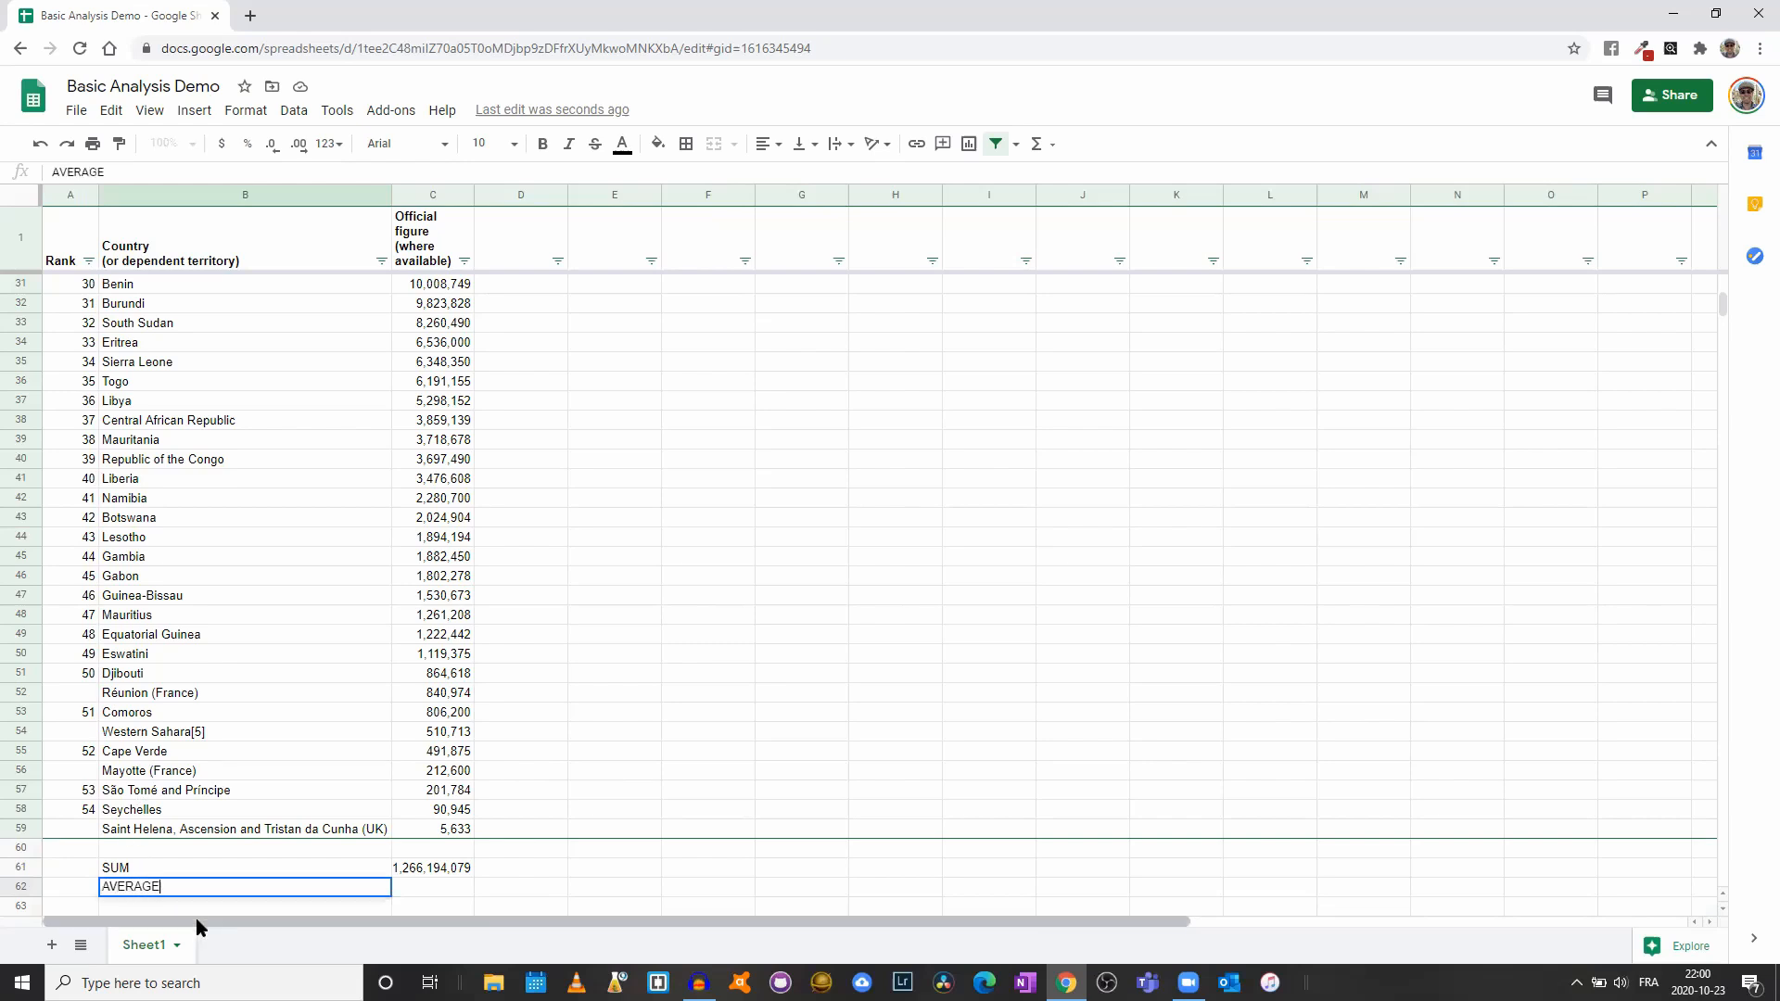
key(Tab)
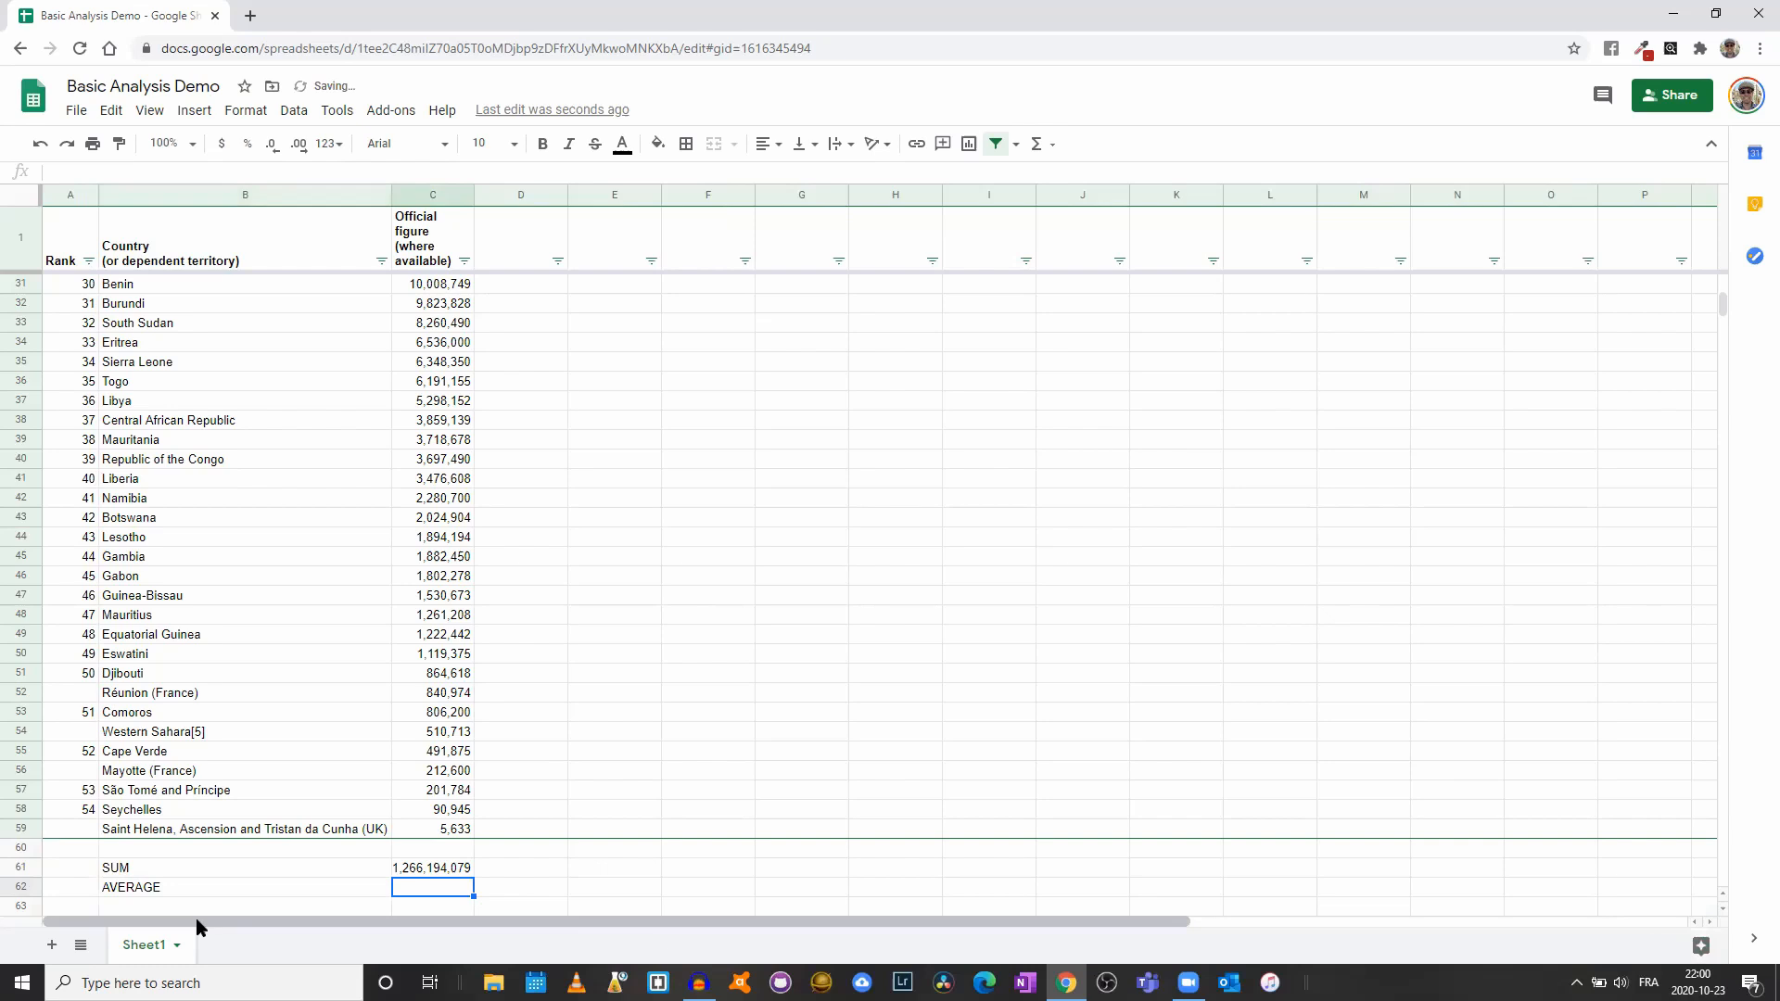
text(=AVE)
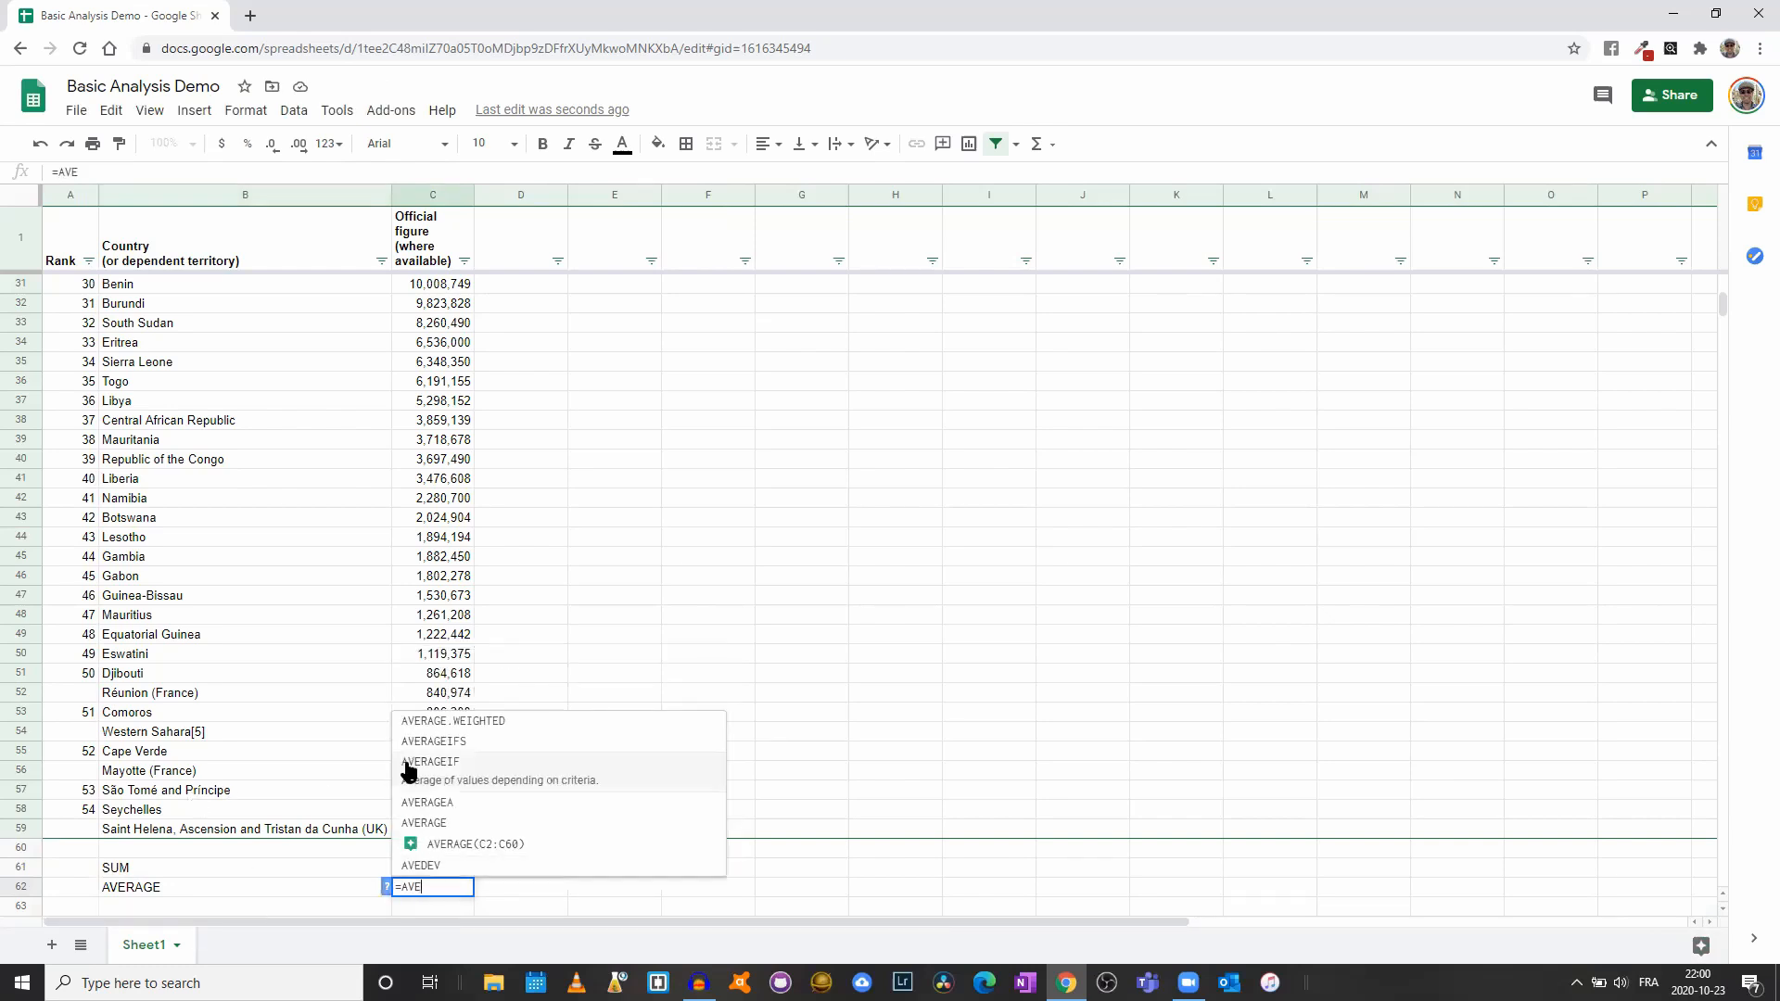
click(451, 822)
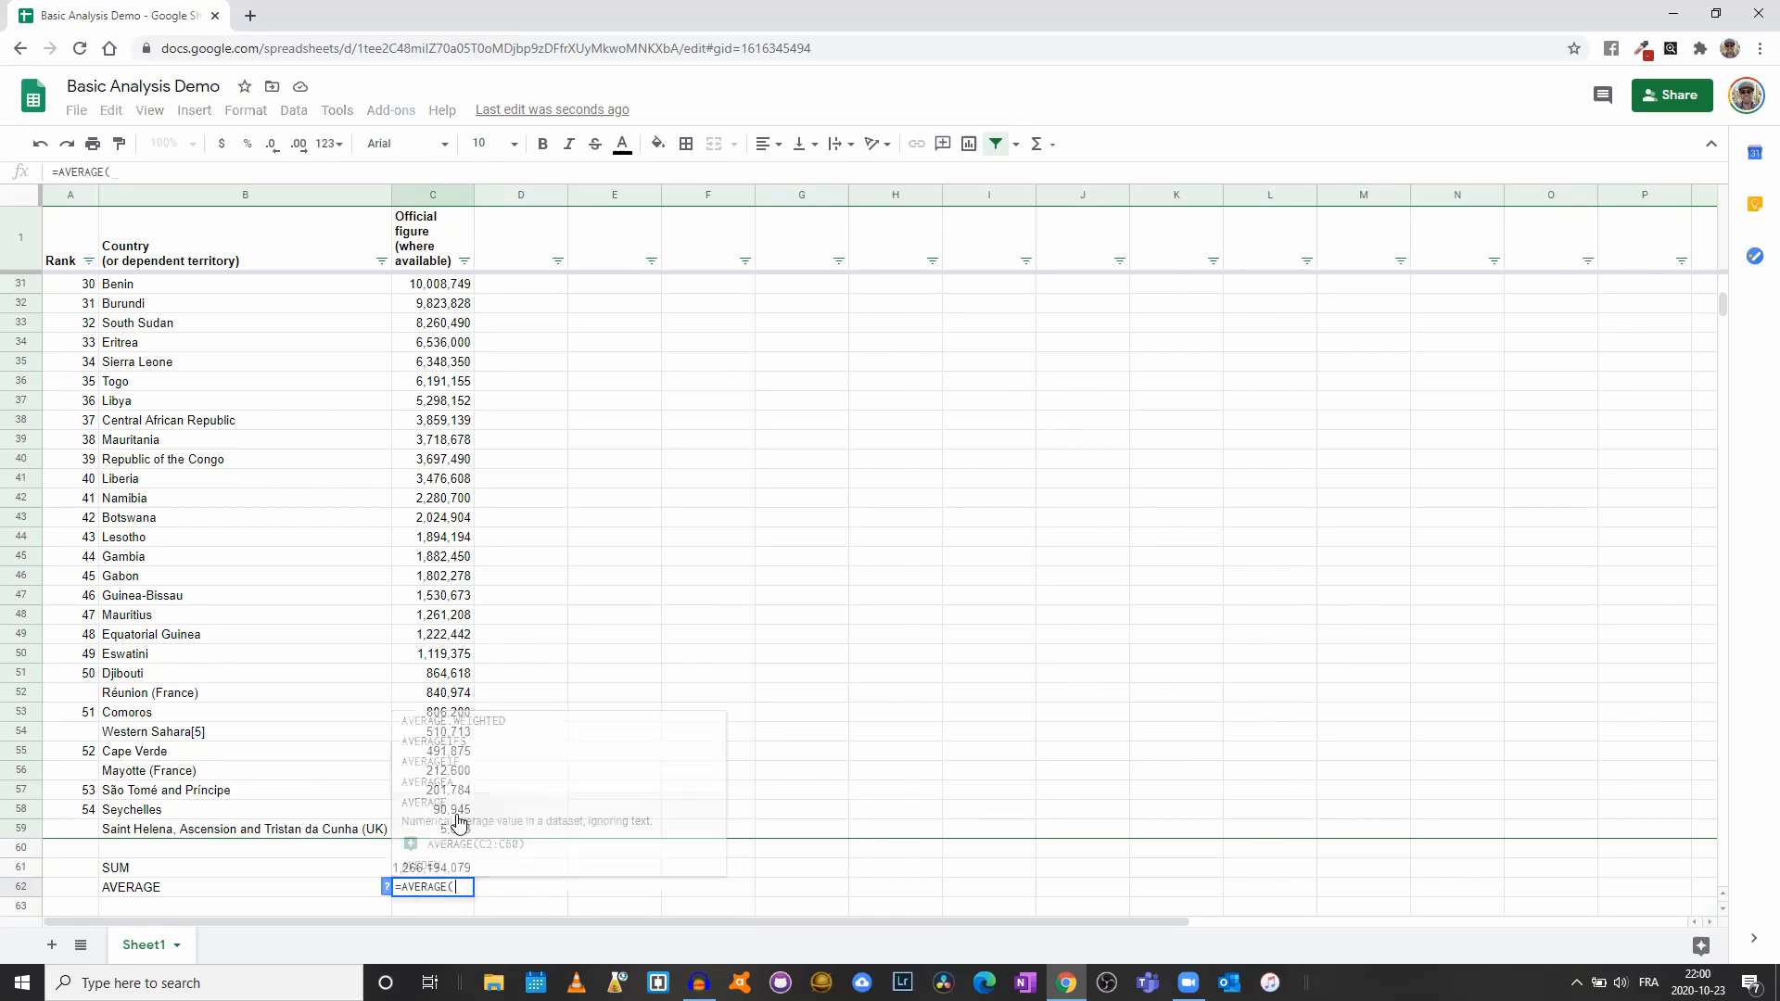
click(458, 831)
drag(458, 833, 438, 289)
text())
key(Return)
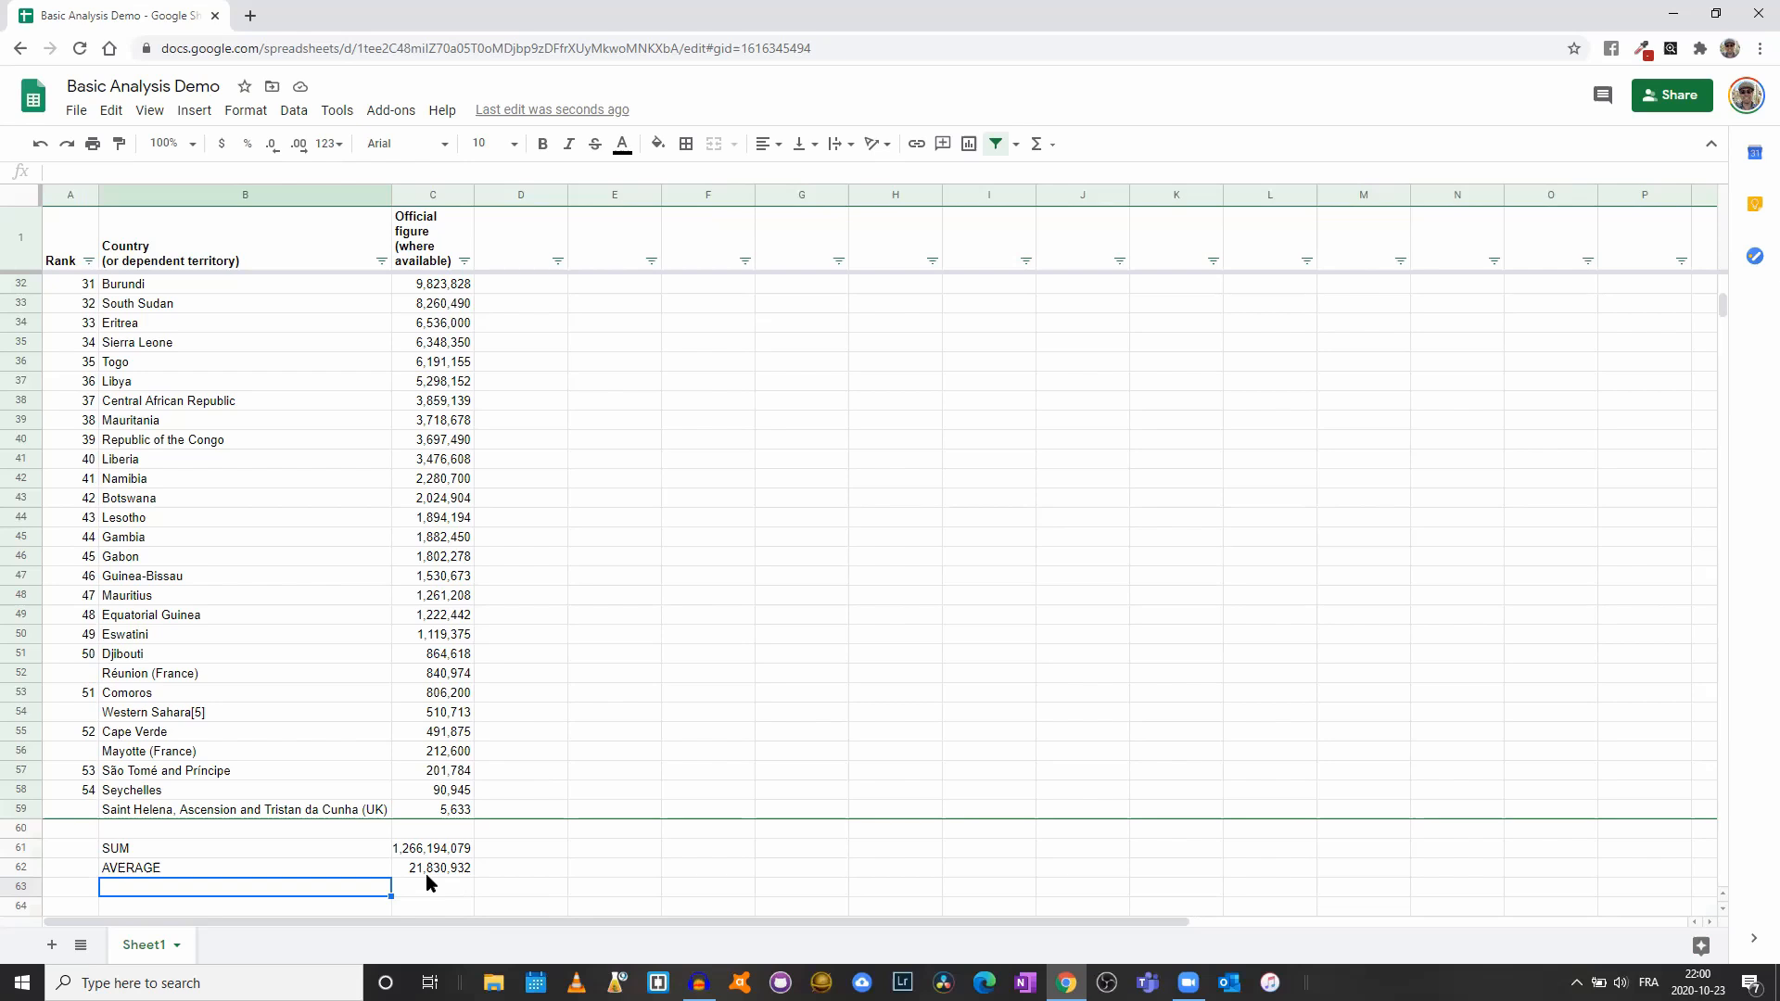
click(449, 815)
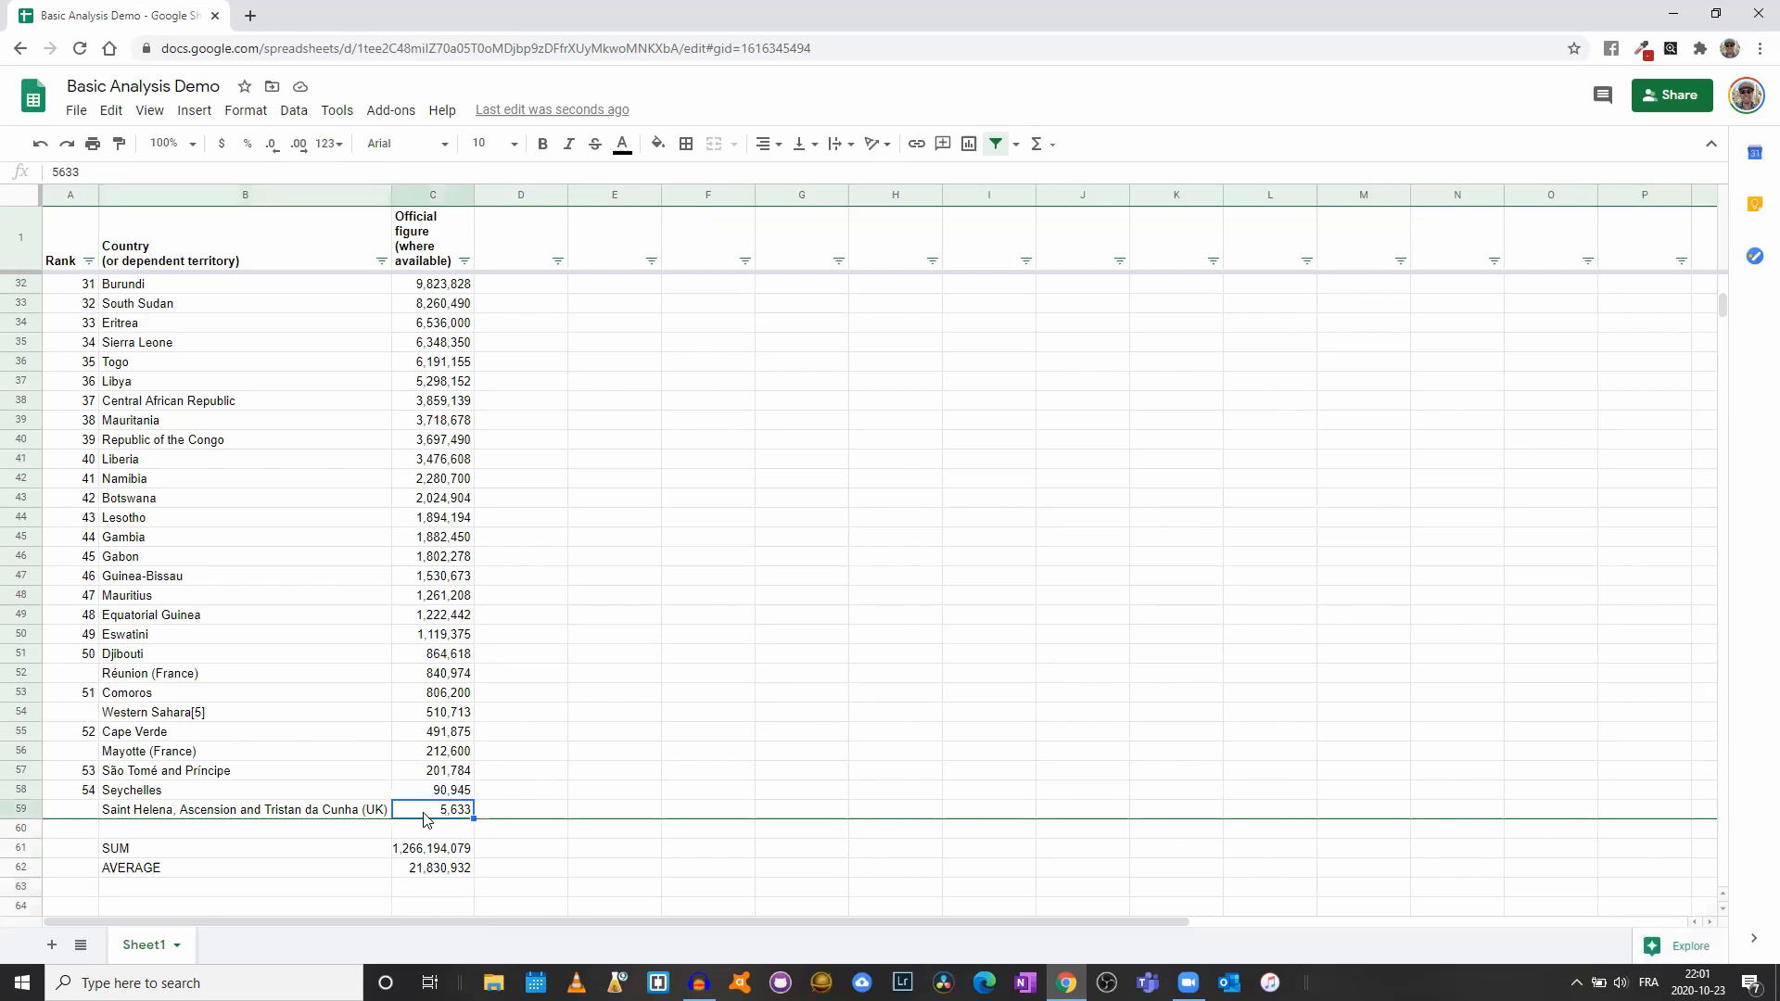
scroll(462, 714, up, 10)
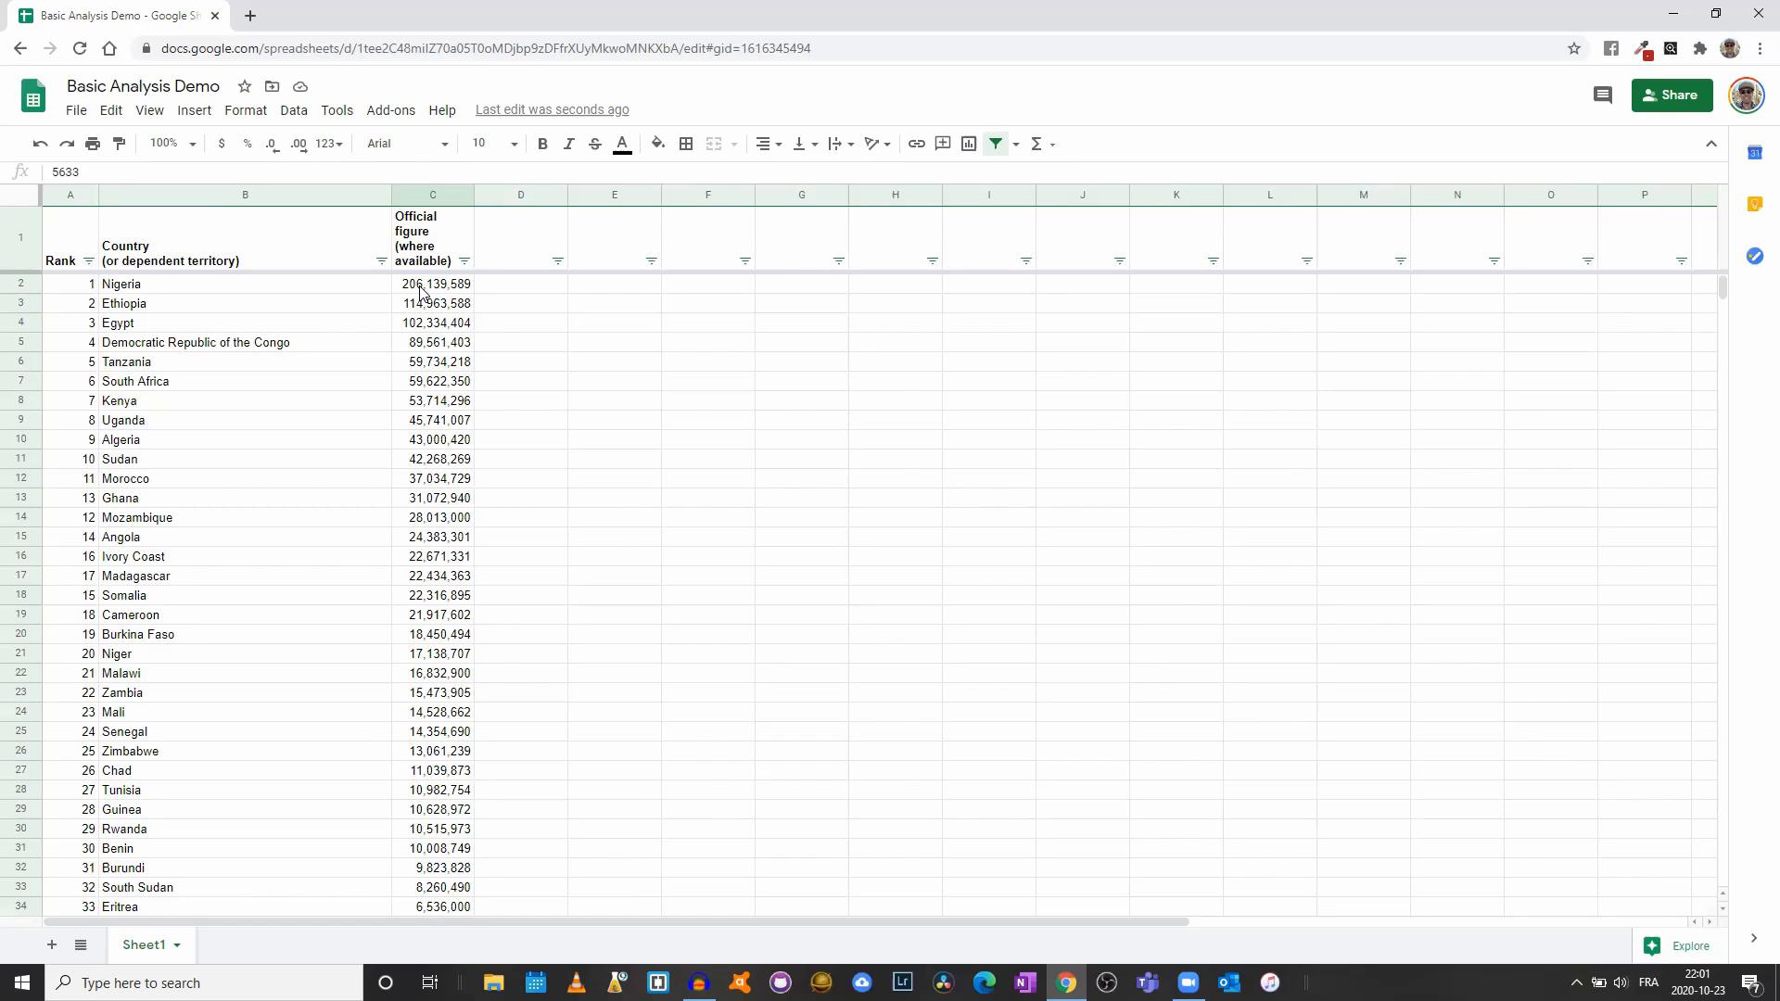
click(447, 307)
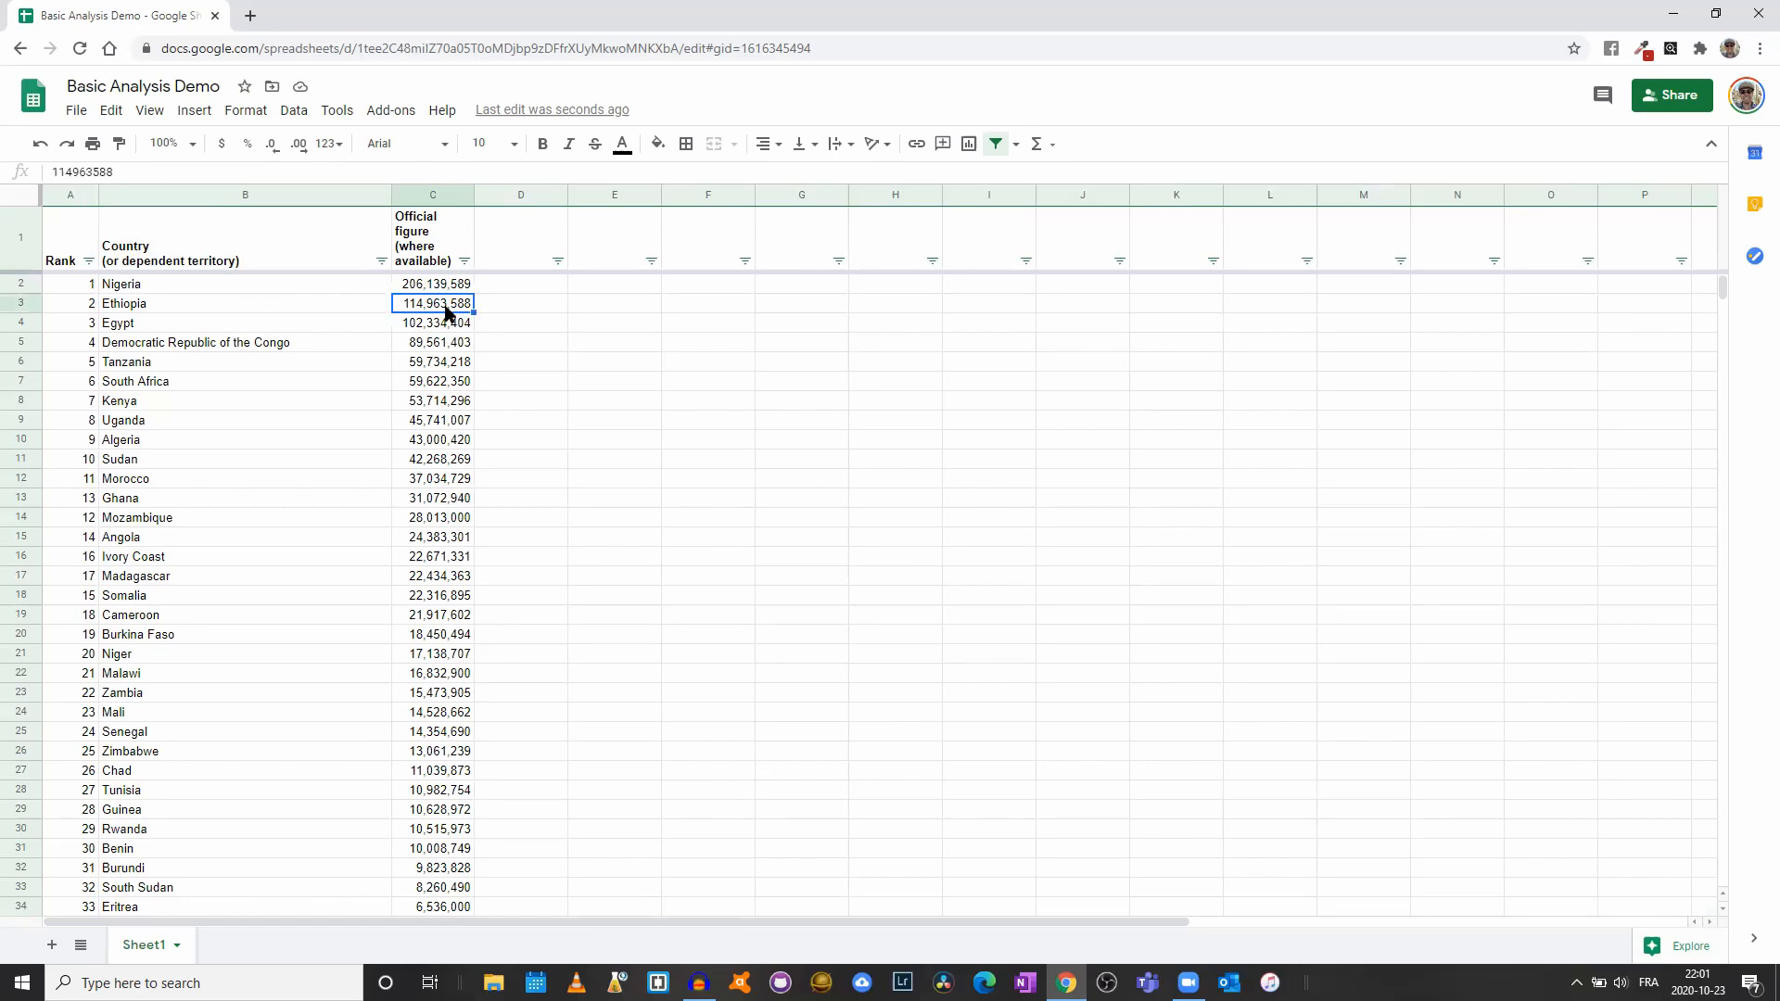
scroll(408, 746, down, 9)
scroll(446, 871, down, 3)
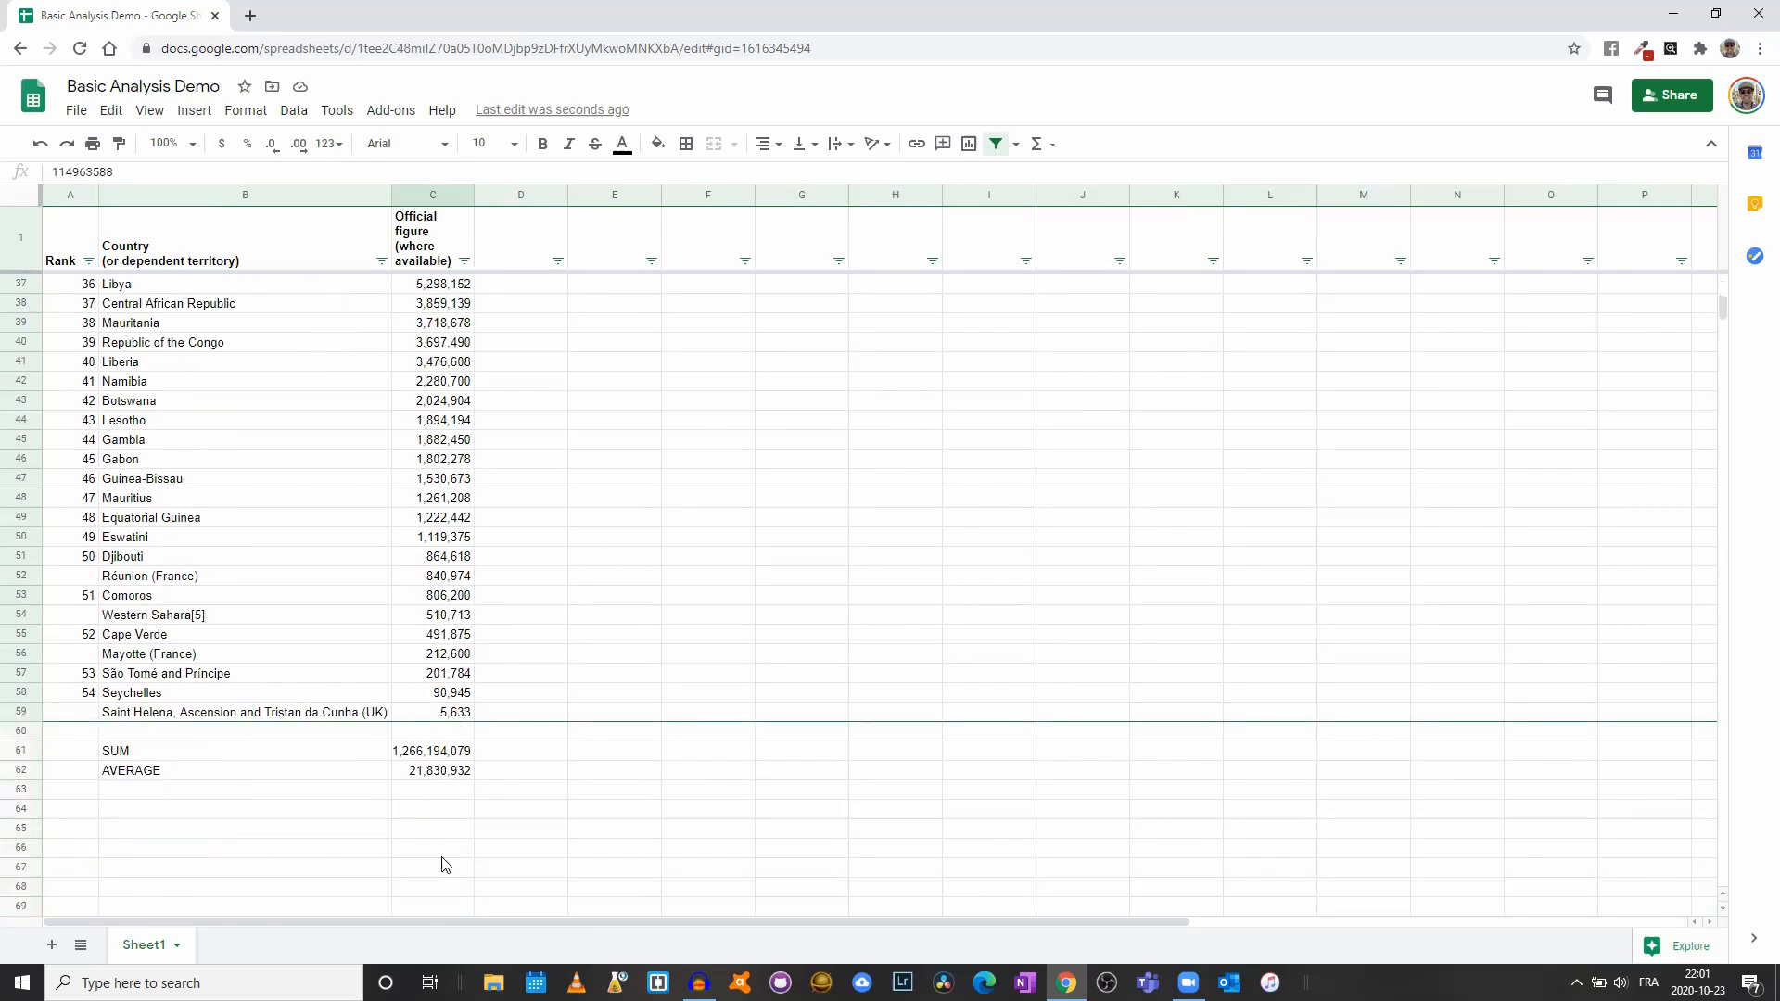
Add a MEDIAN label in B63 and calculate the median of the official figures in C63 with =MEDIAN(C2:C59)
click(436, 790)
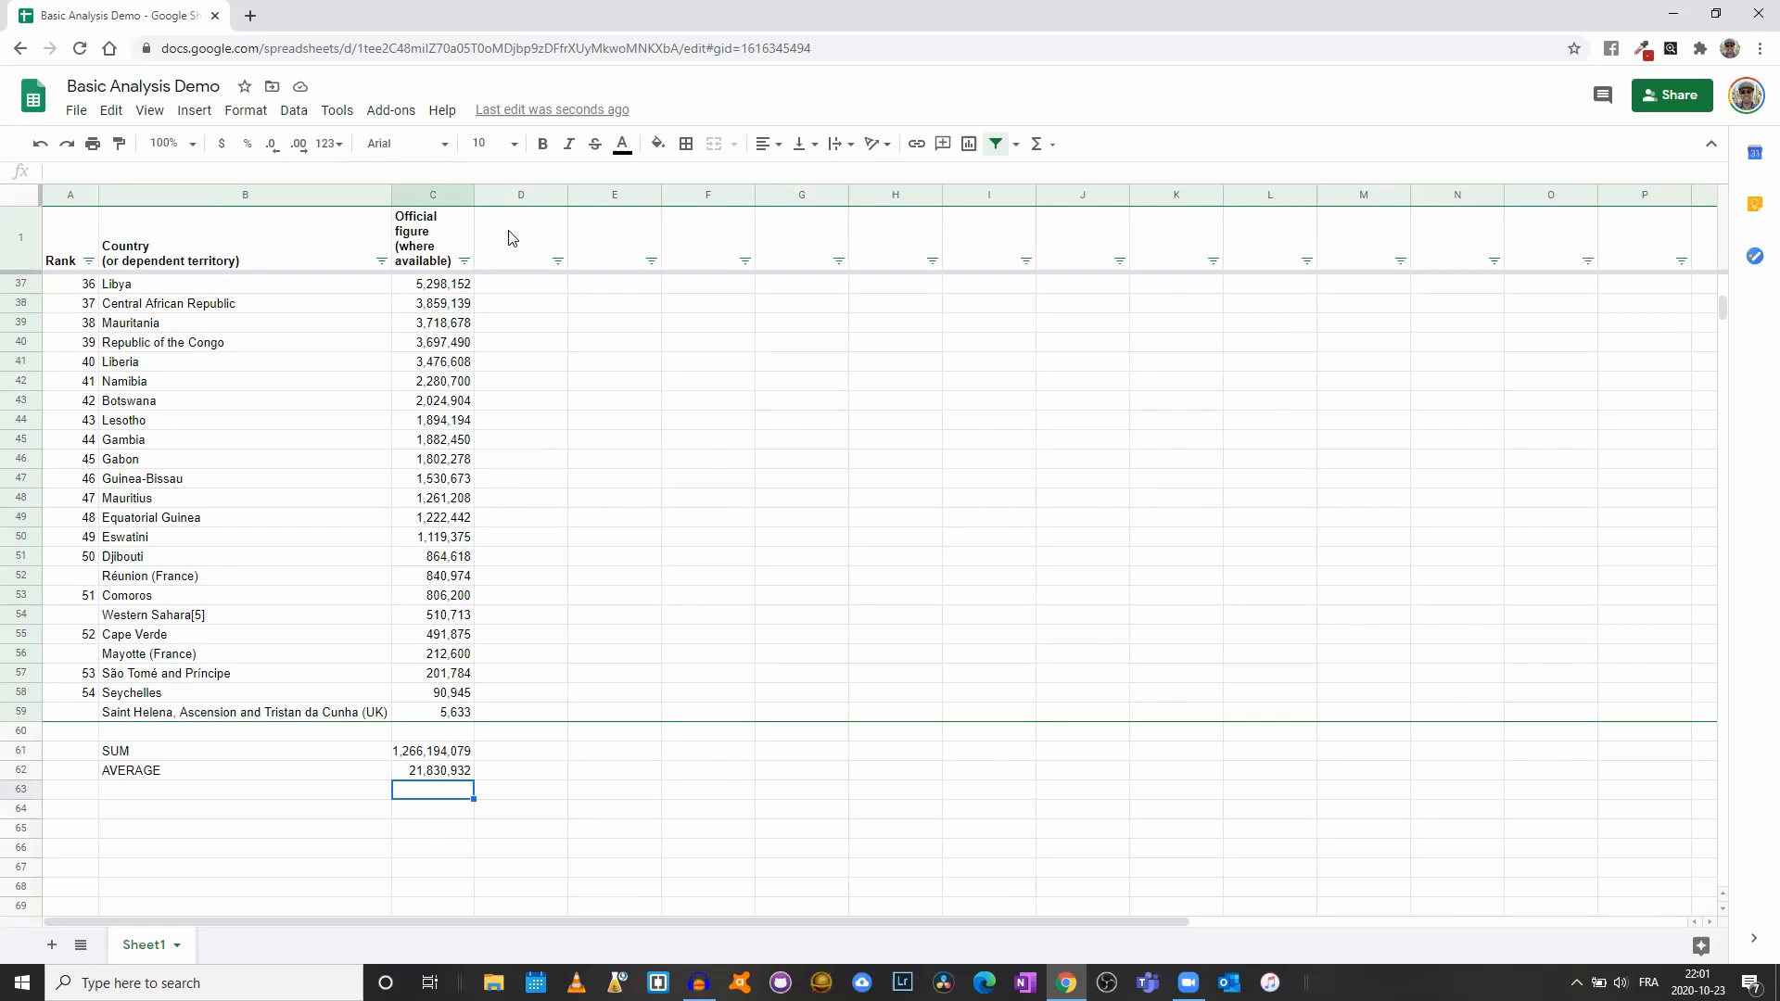
click(351, 799)
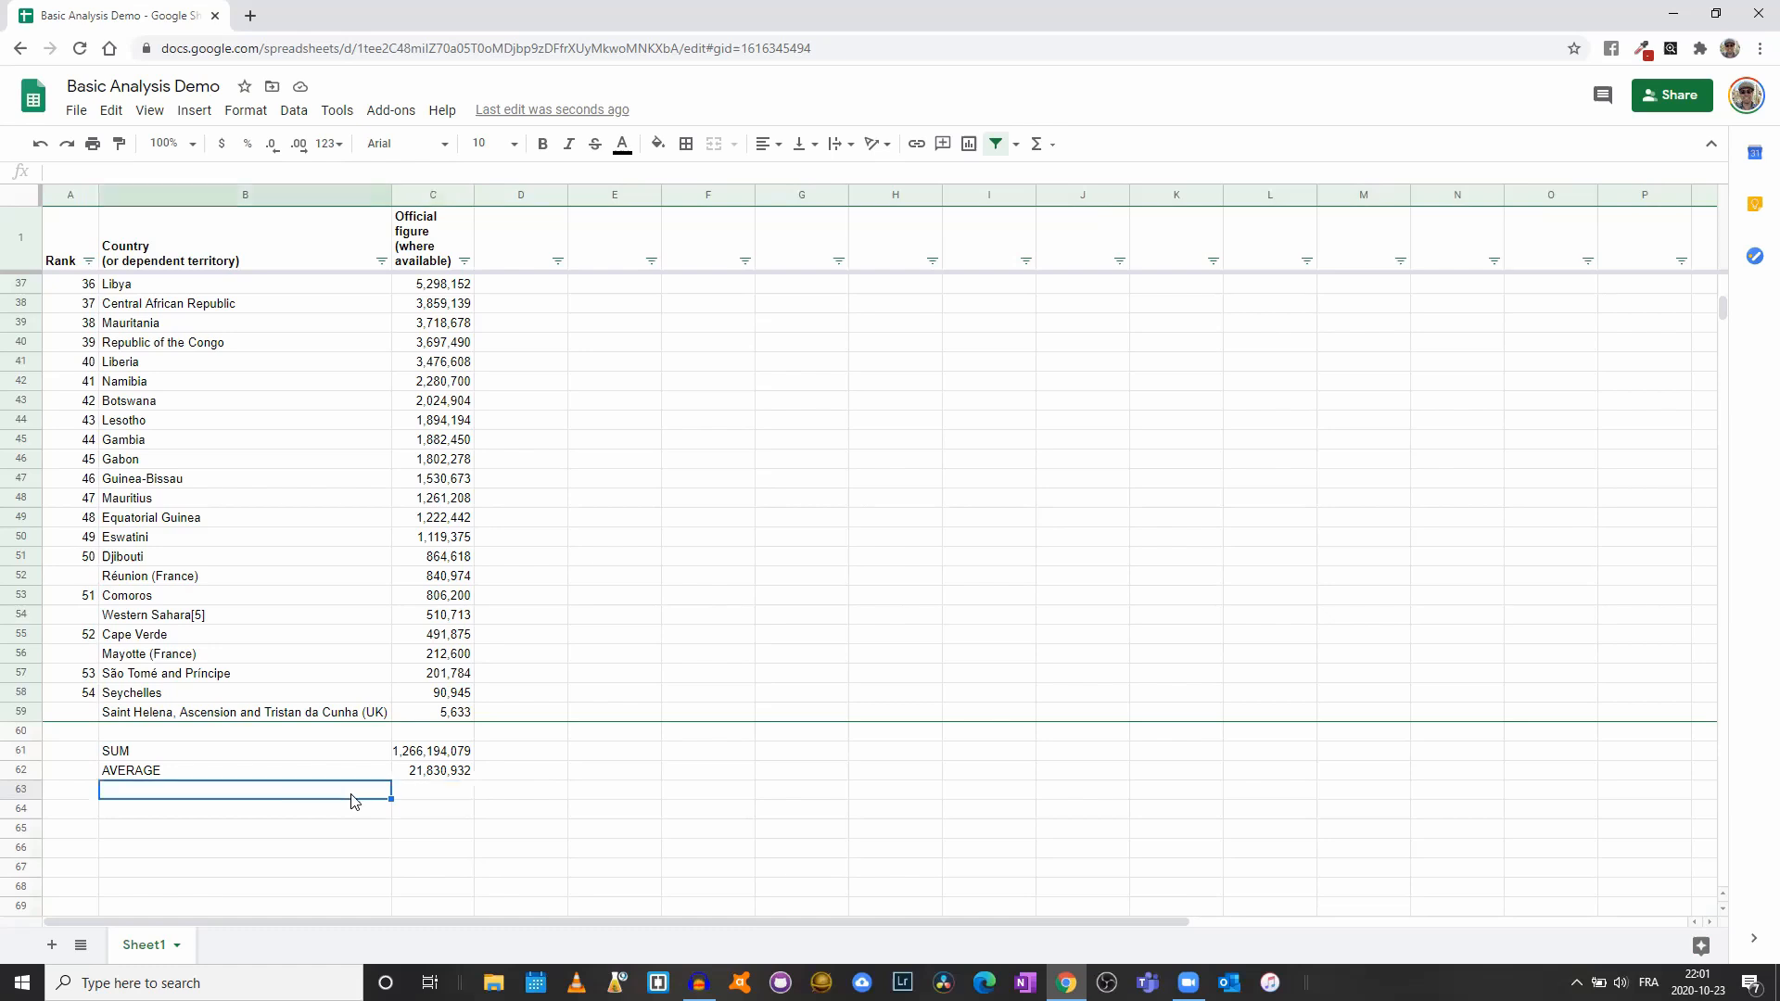
text(MEDIA)
click(434, 794)
text(MEDIA)
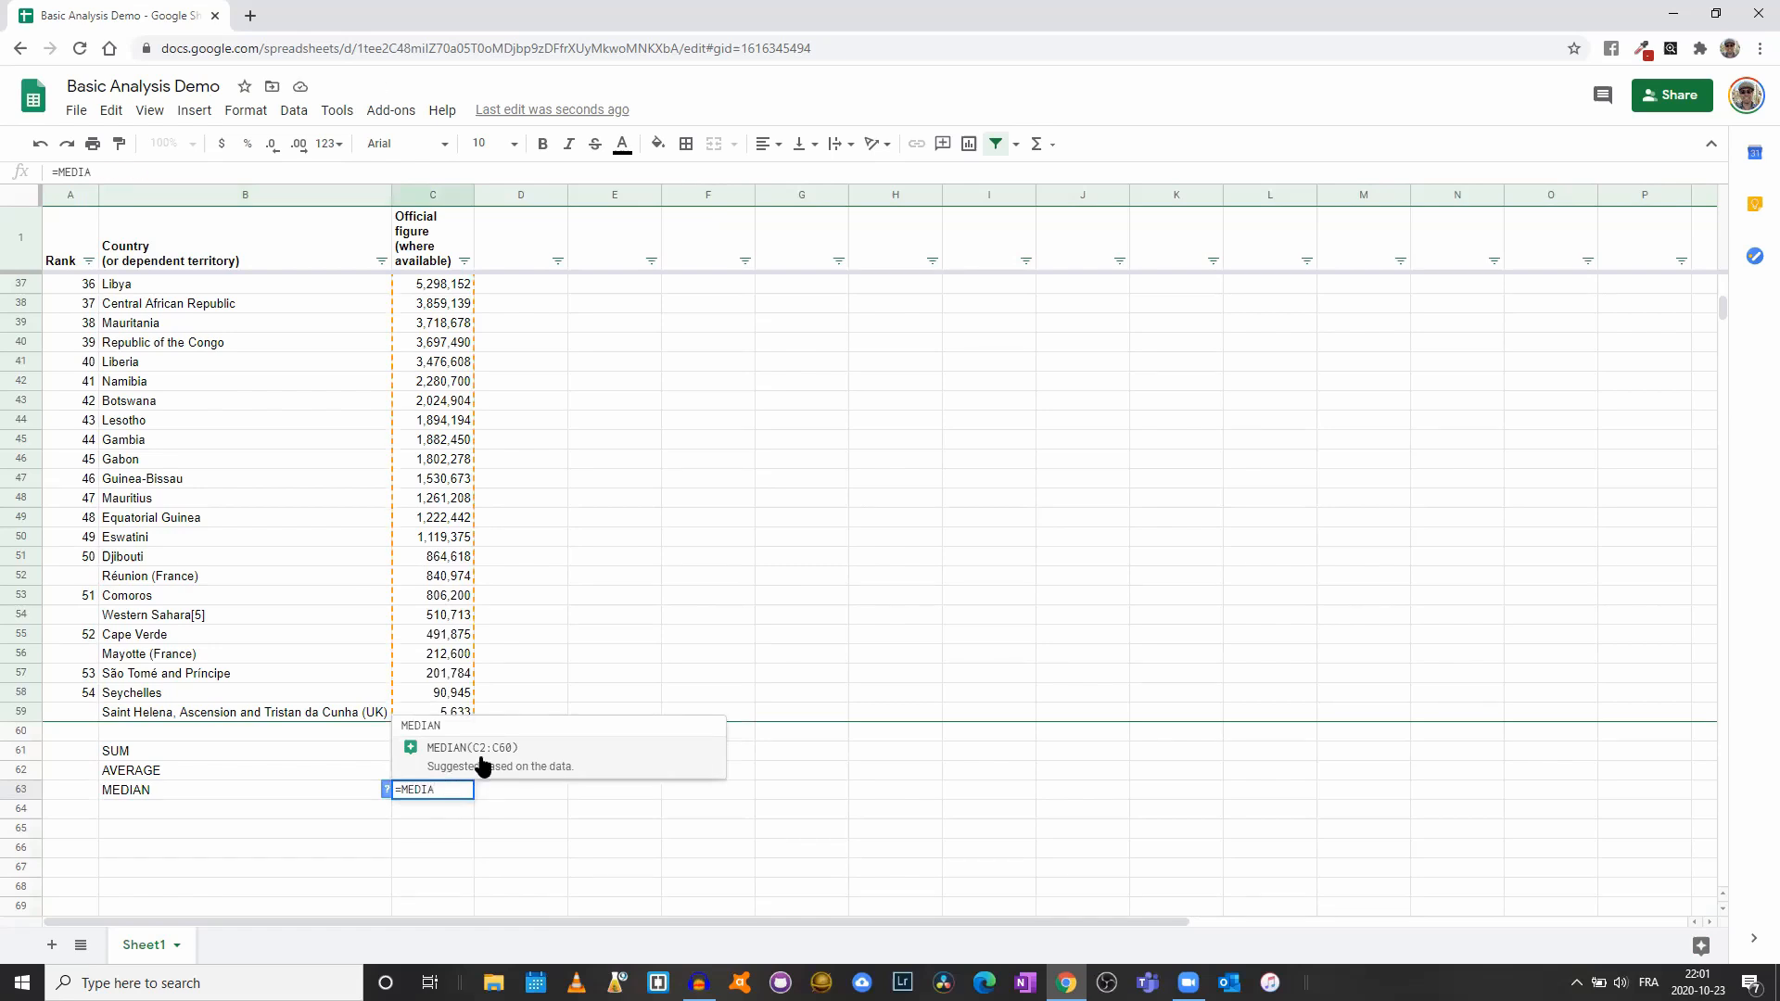
click(481, 759)
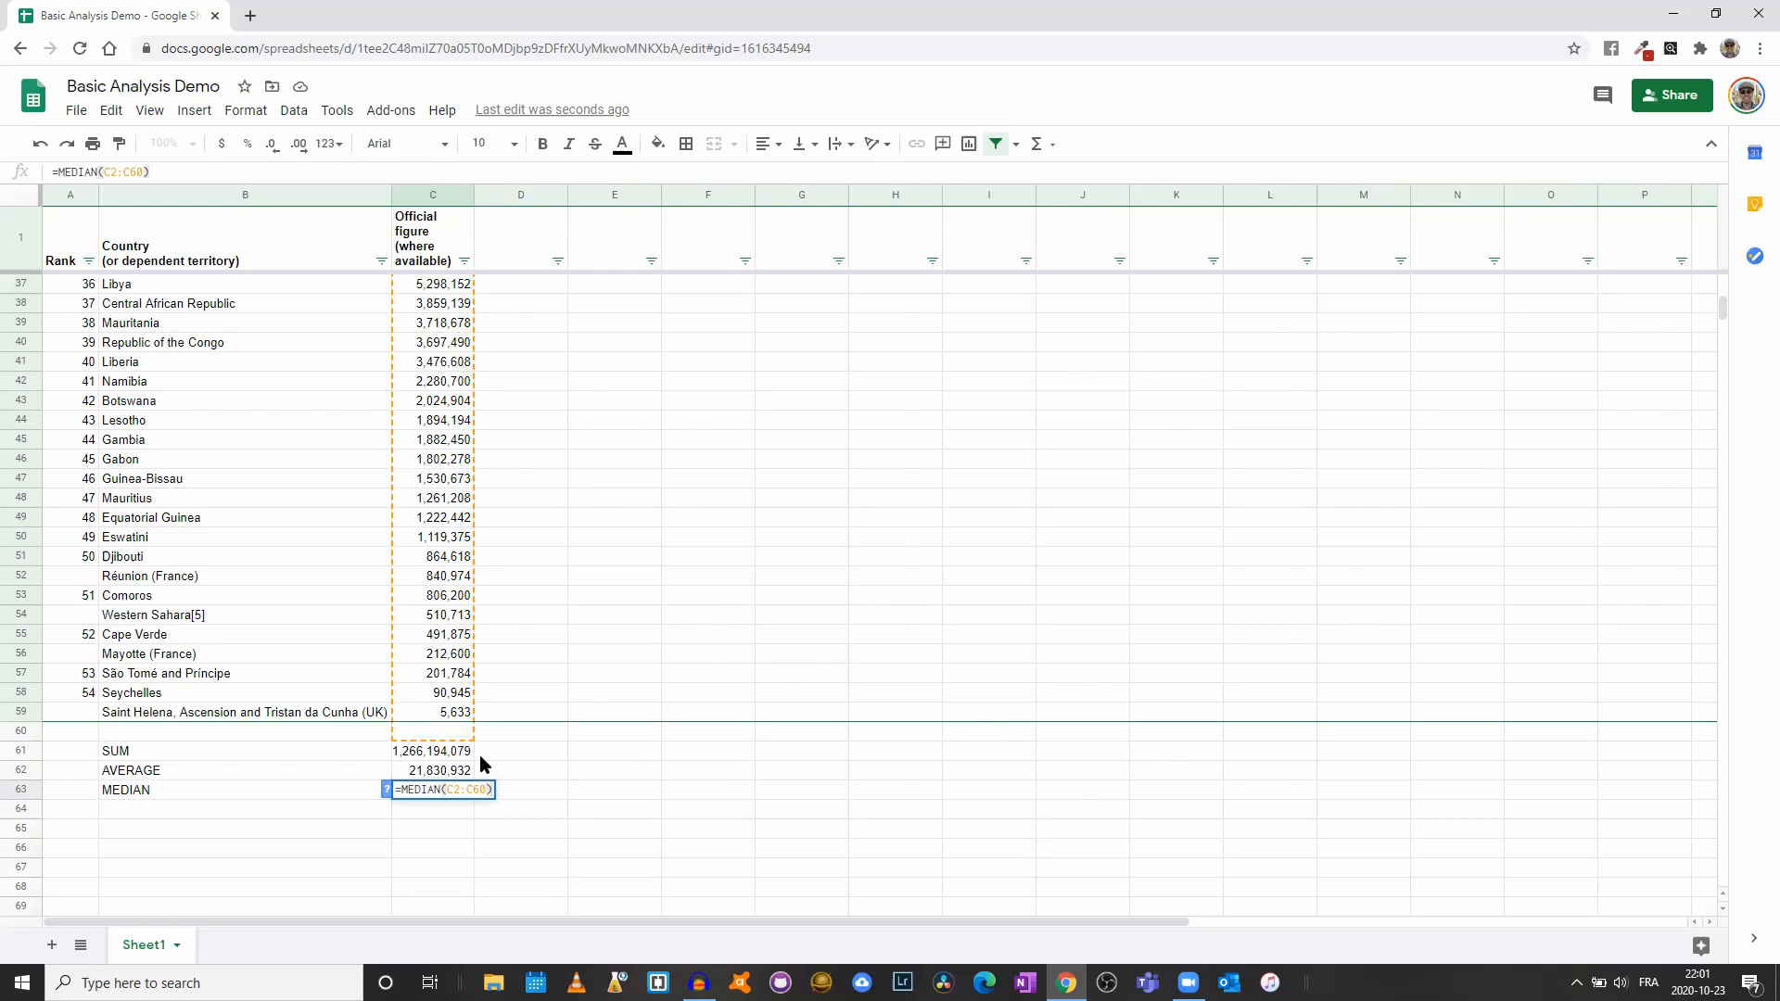
key(BackSpace)
key(BackSpace)
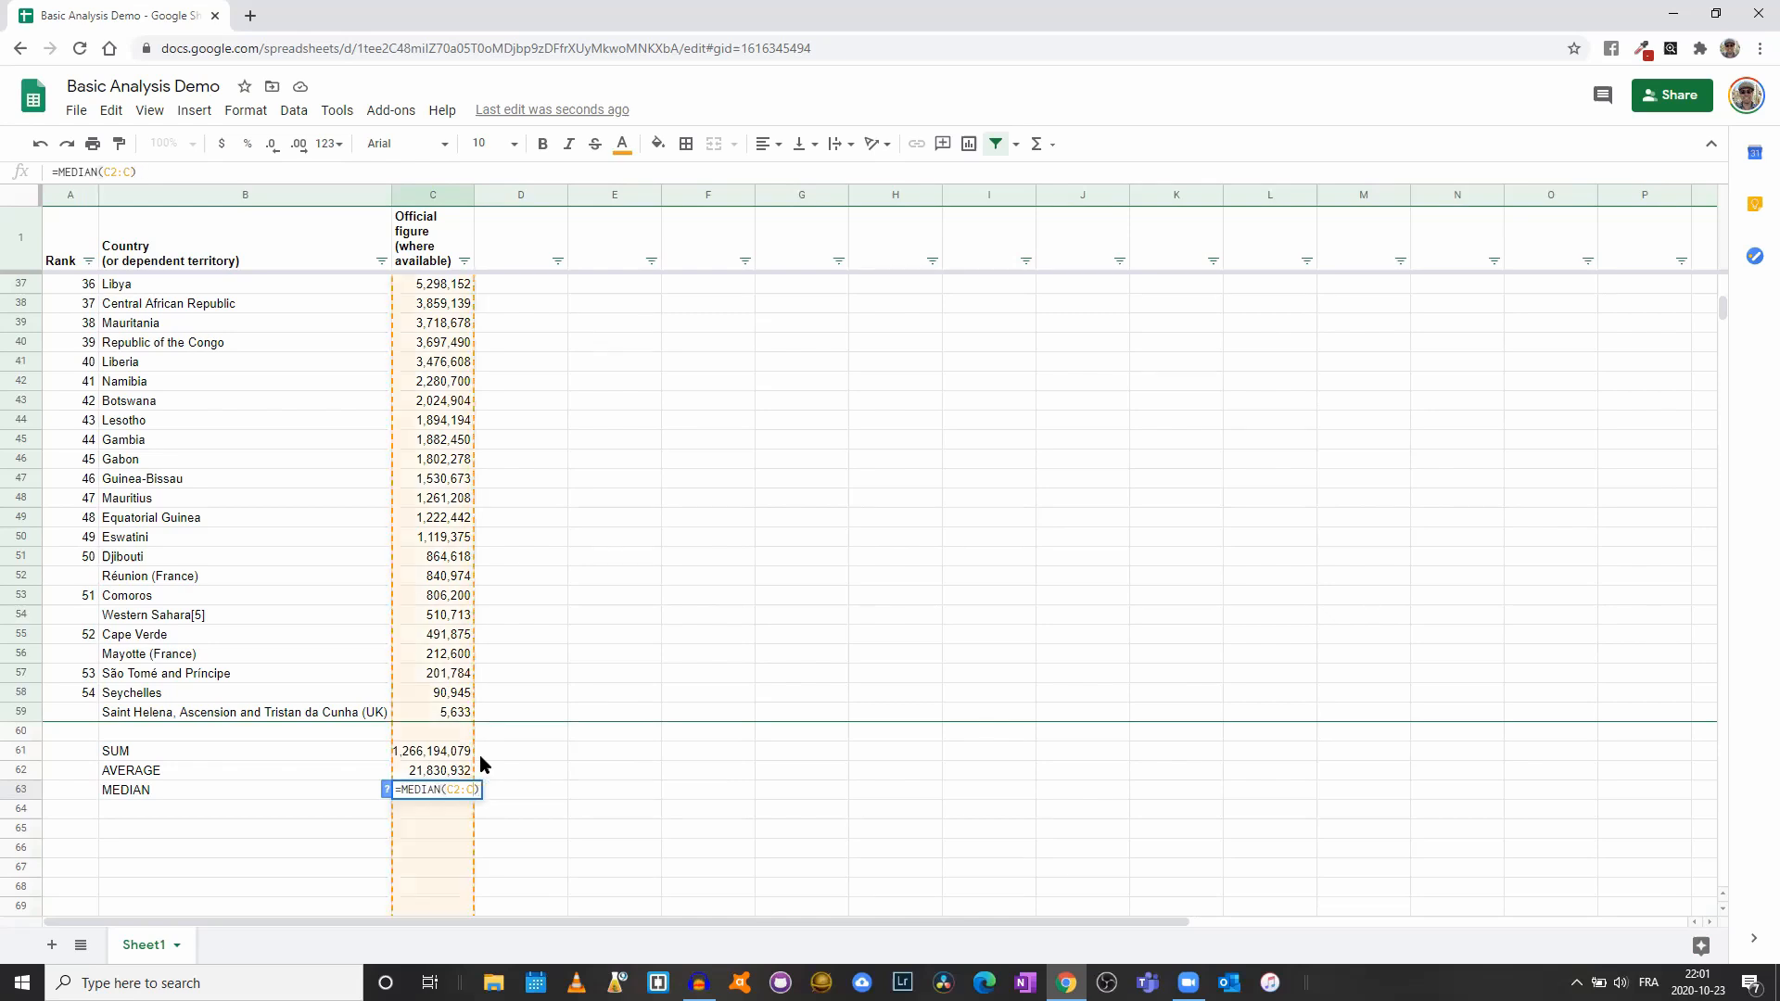
text(59)
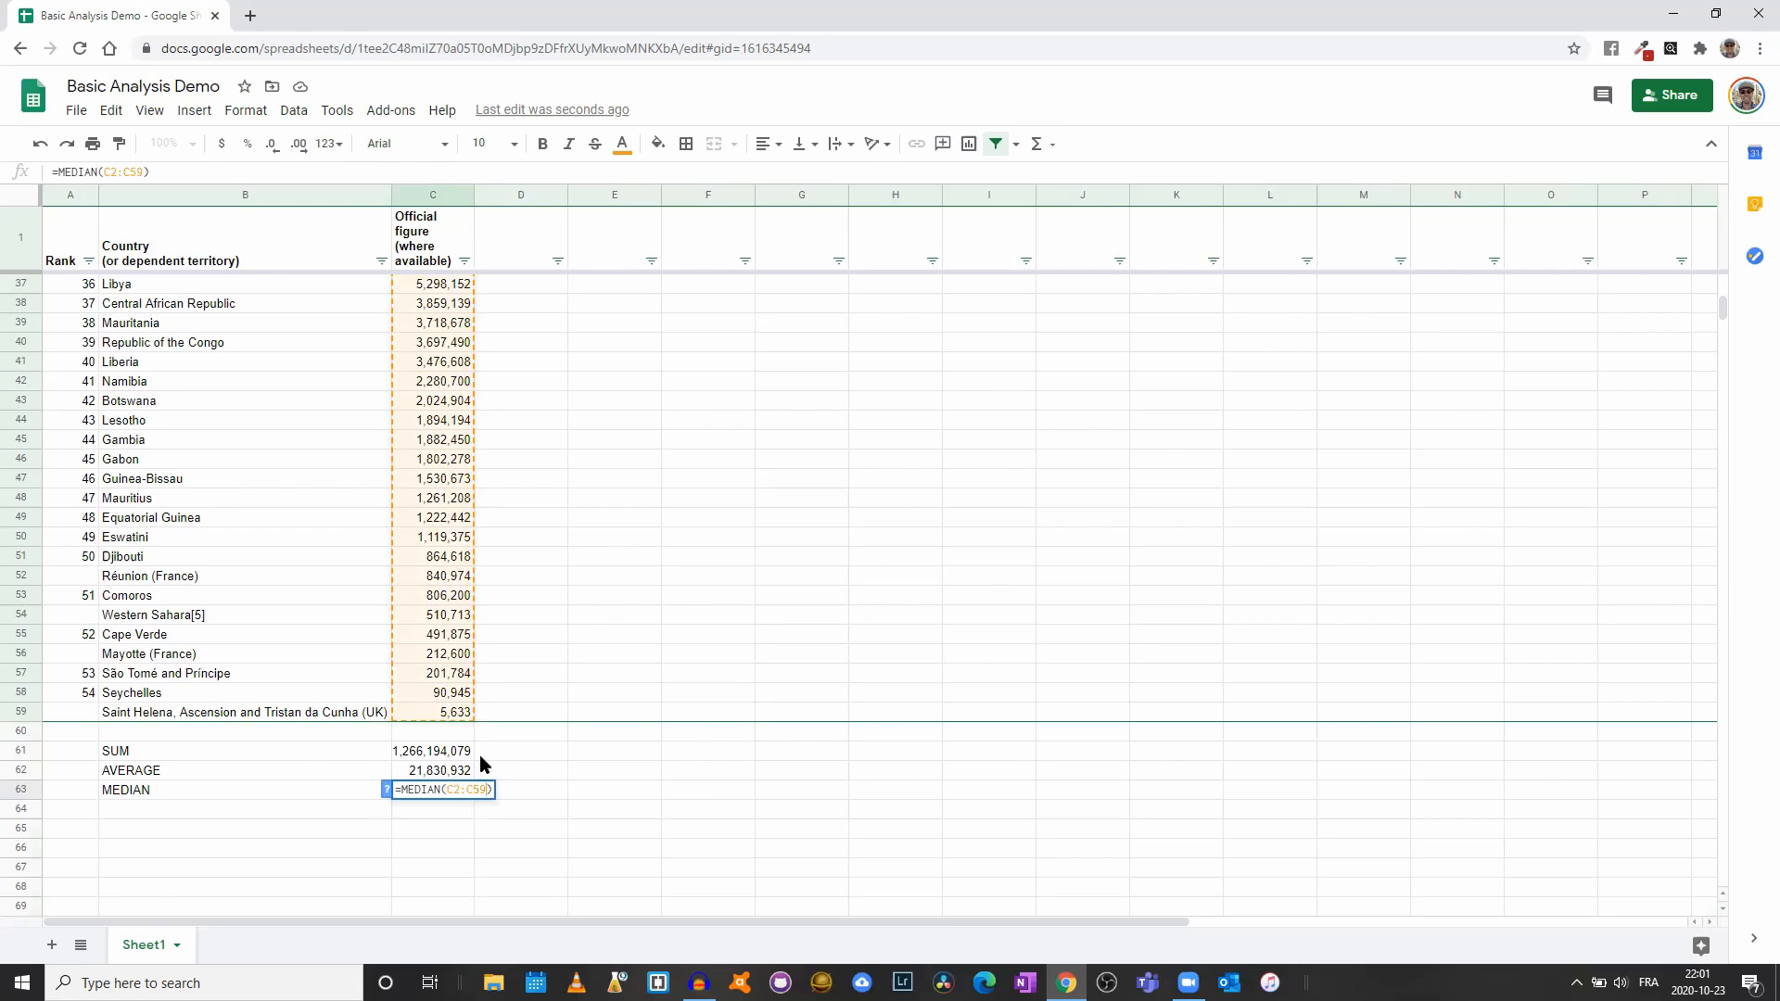
key(Return)
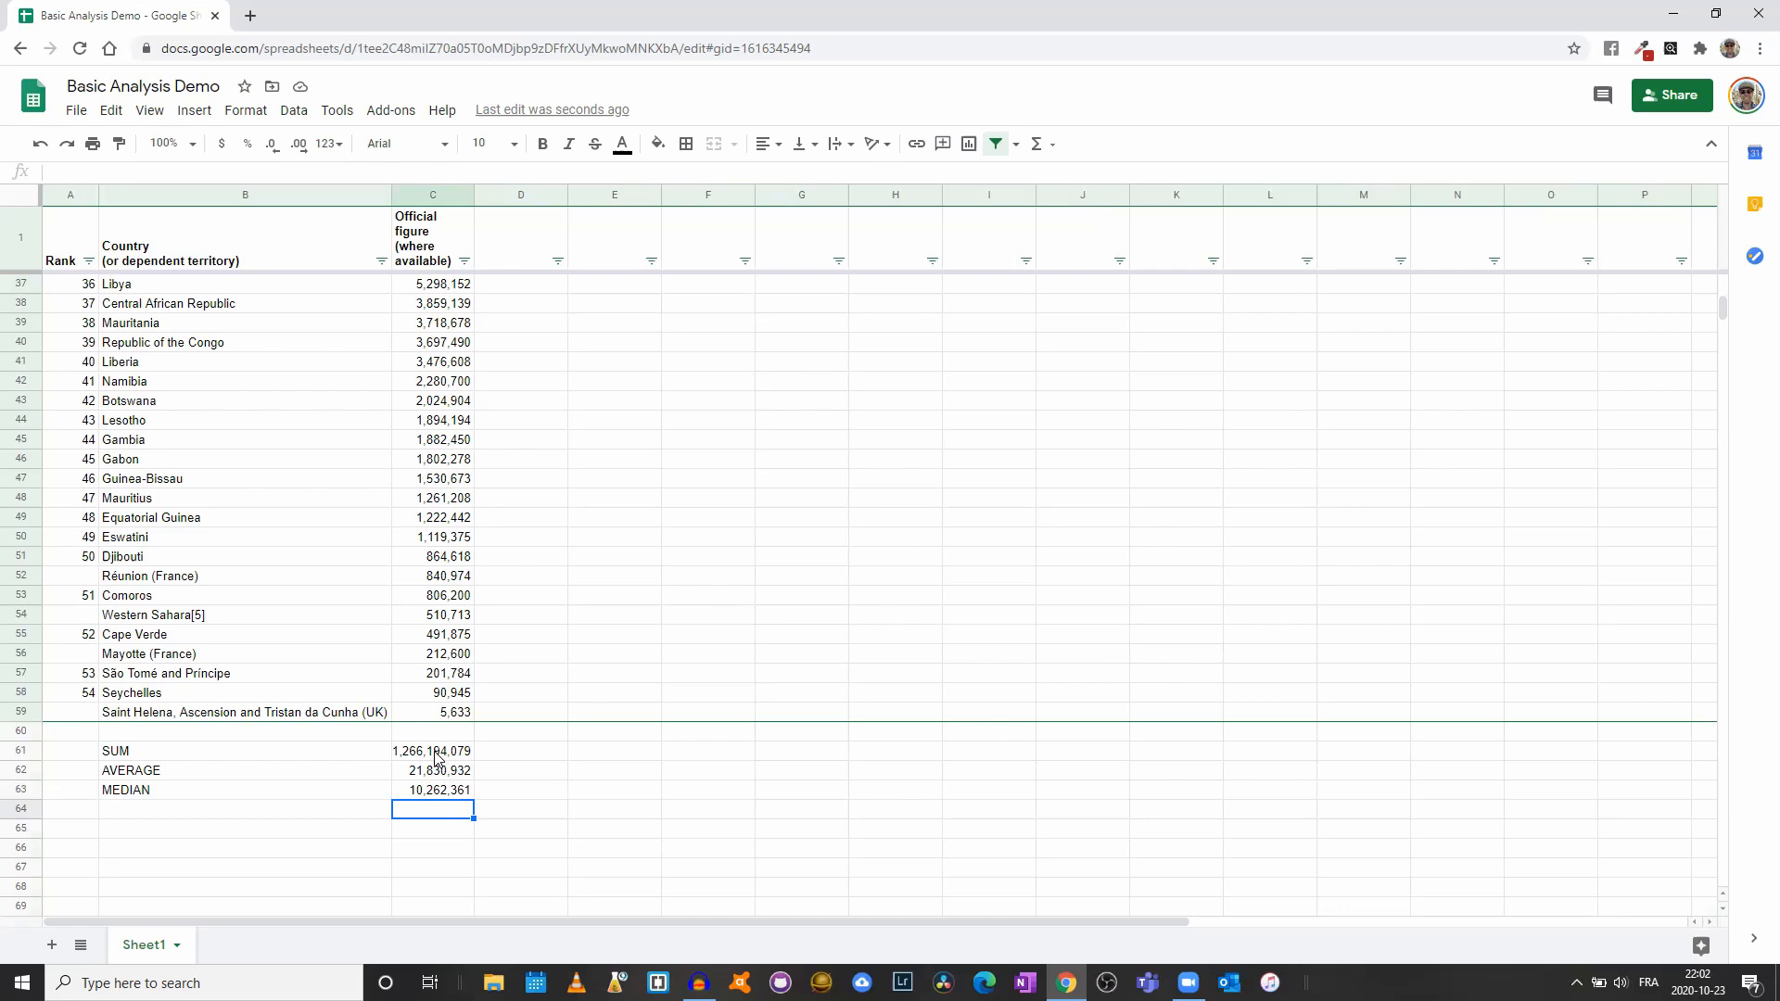
Remove the footnote marker [5] from the Western Sahara country name
click(222, 753)
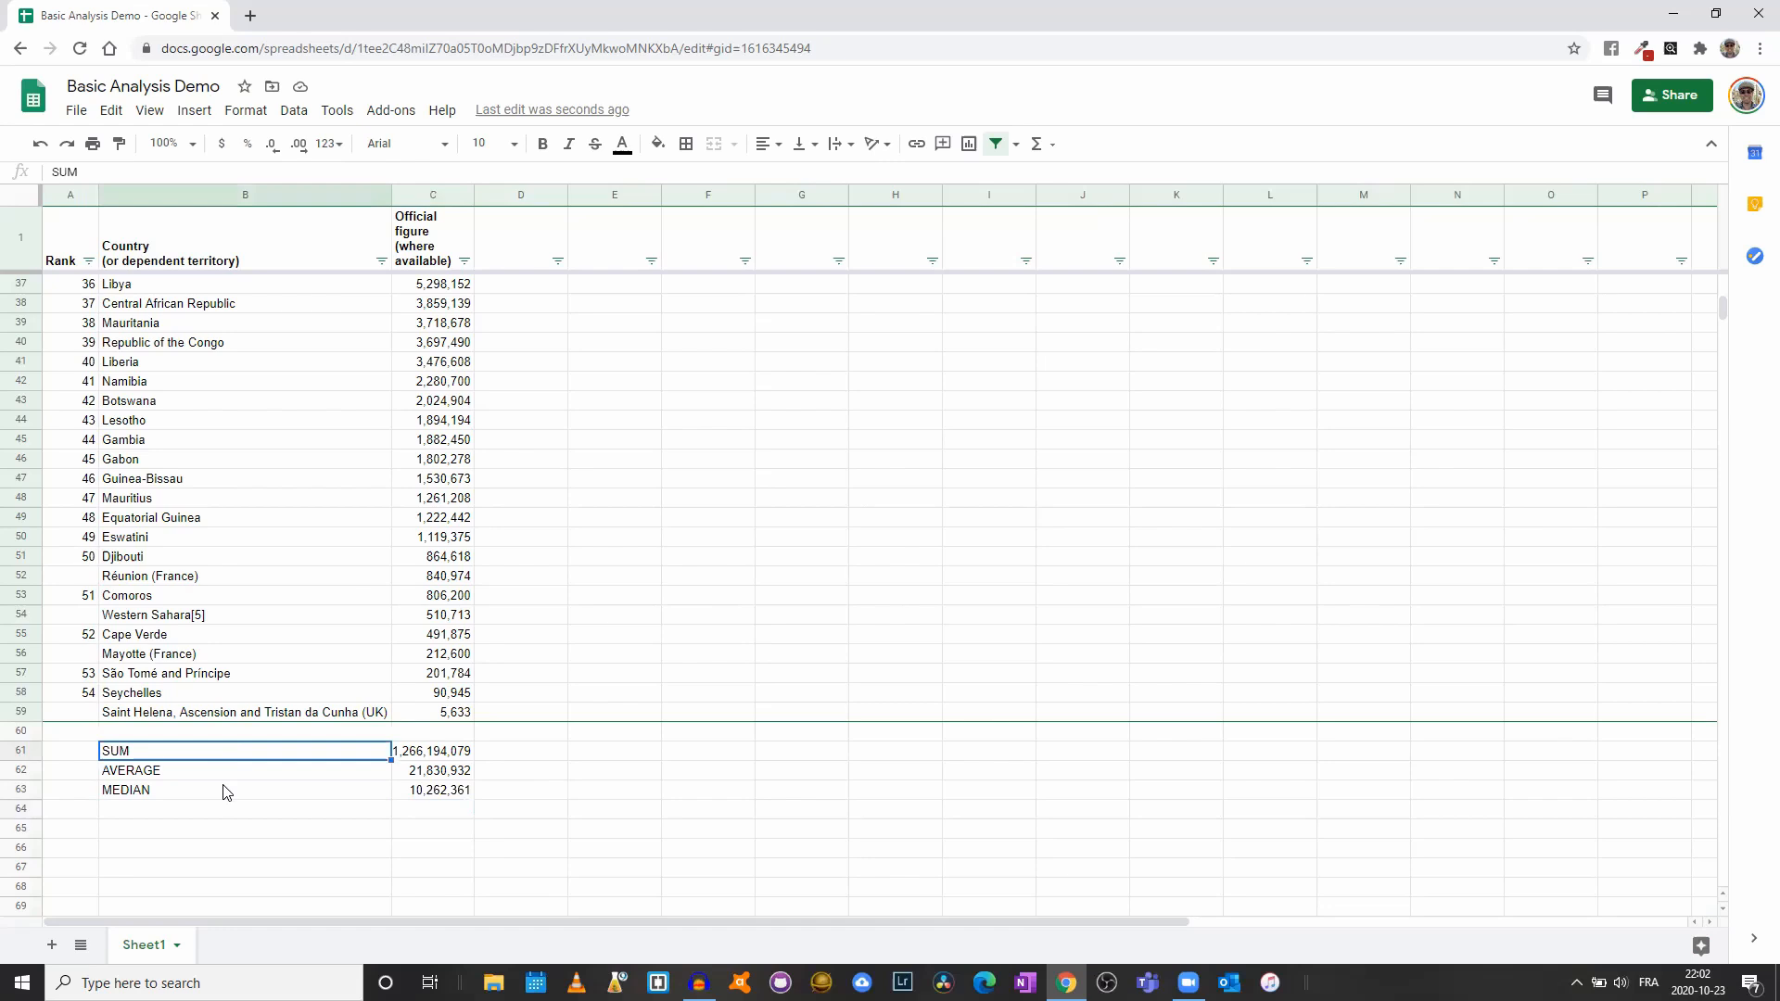
click(220, 795)
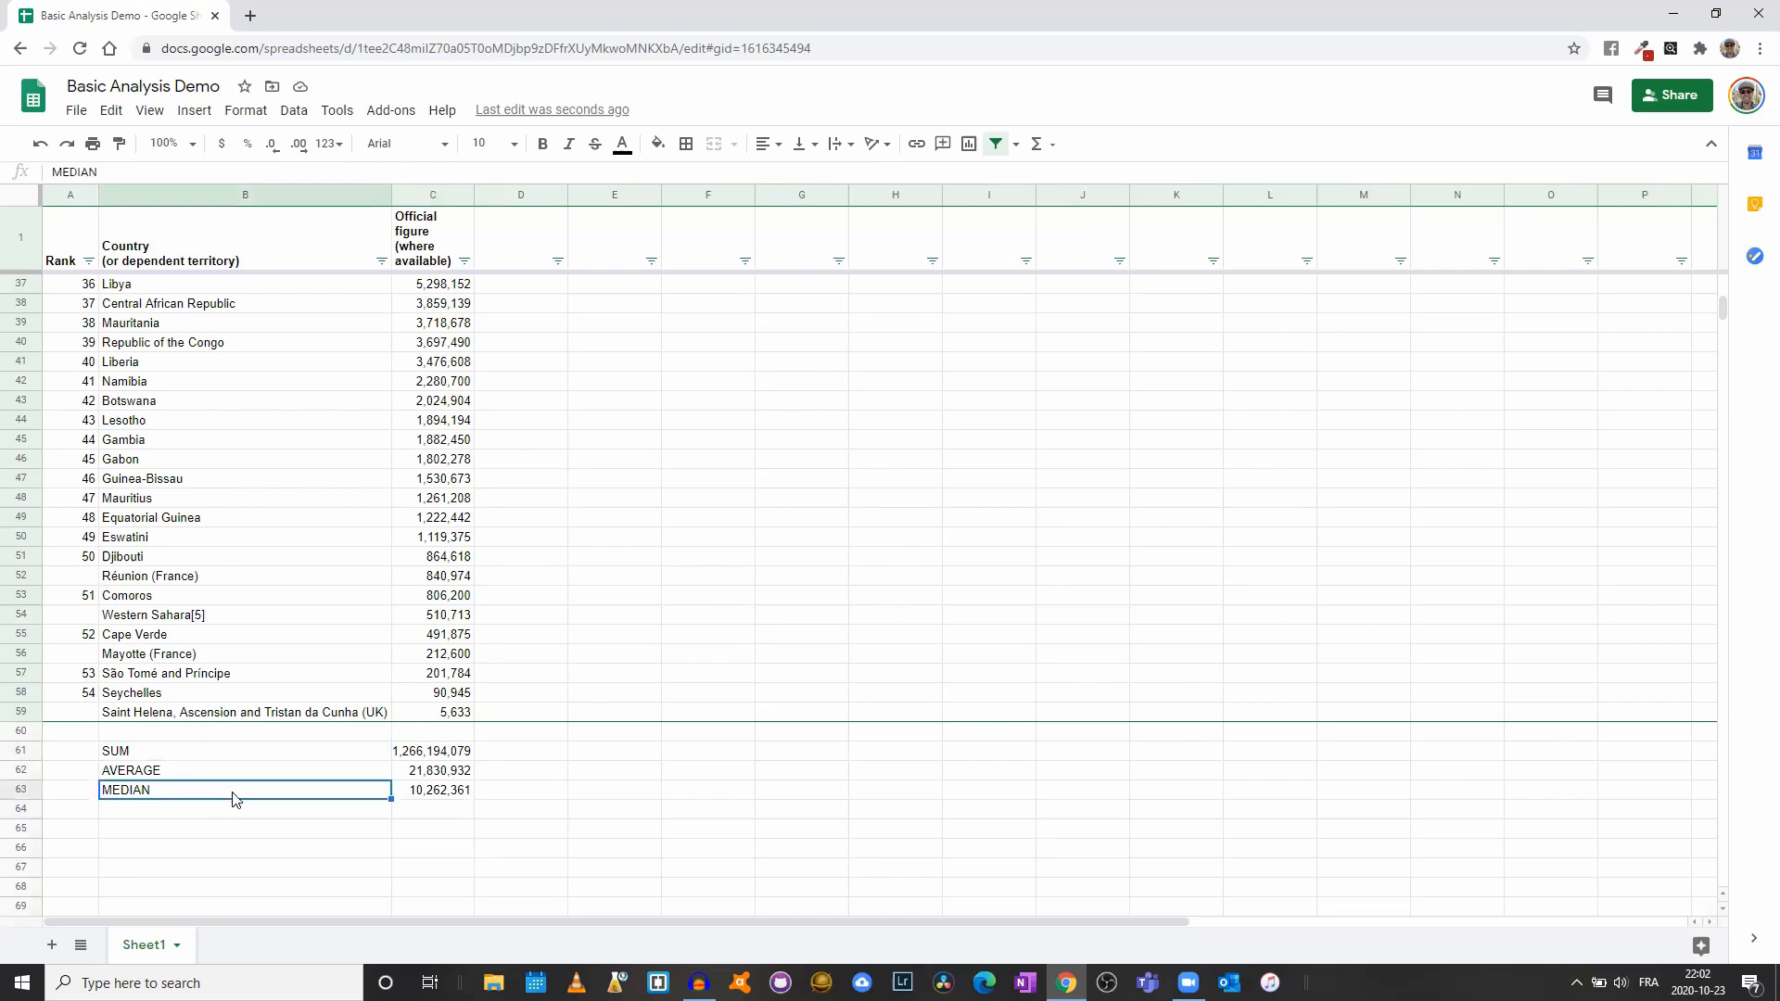
click(237, 615)
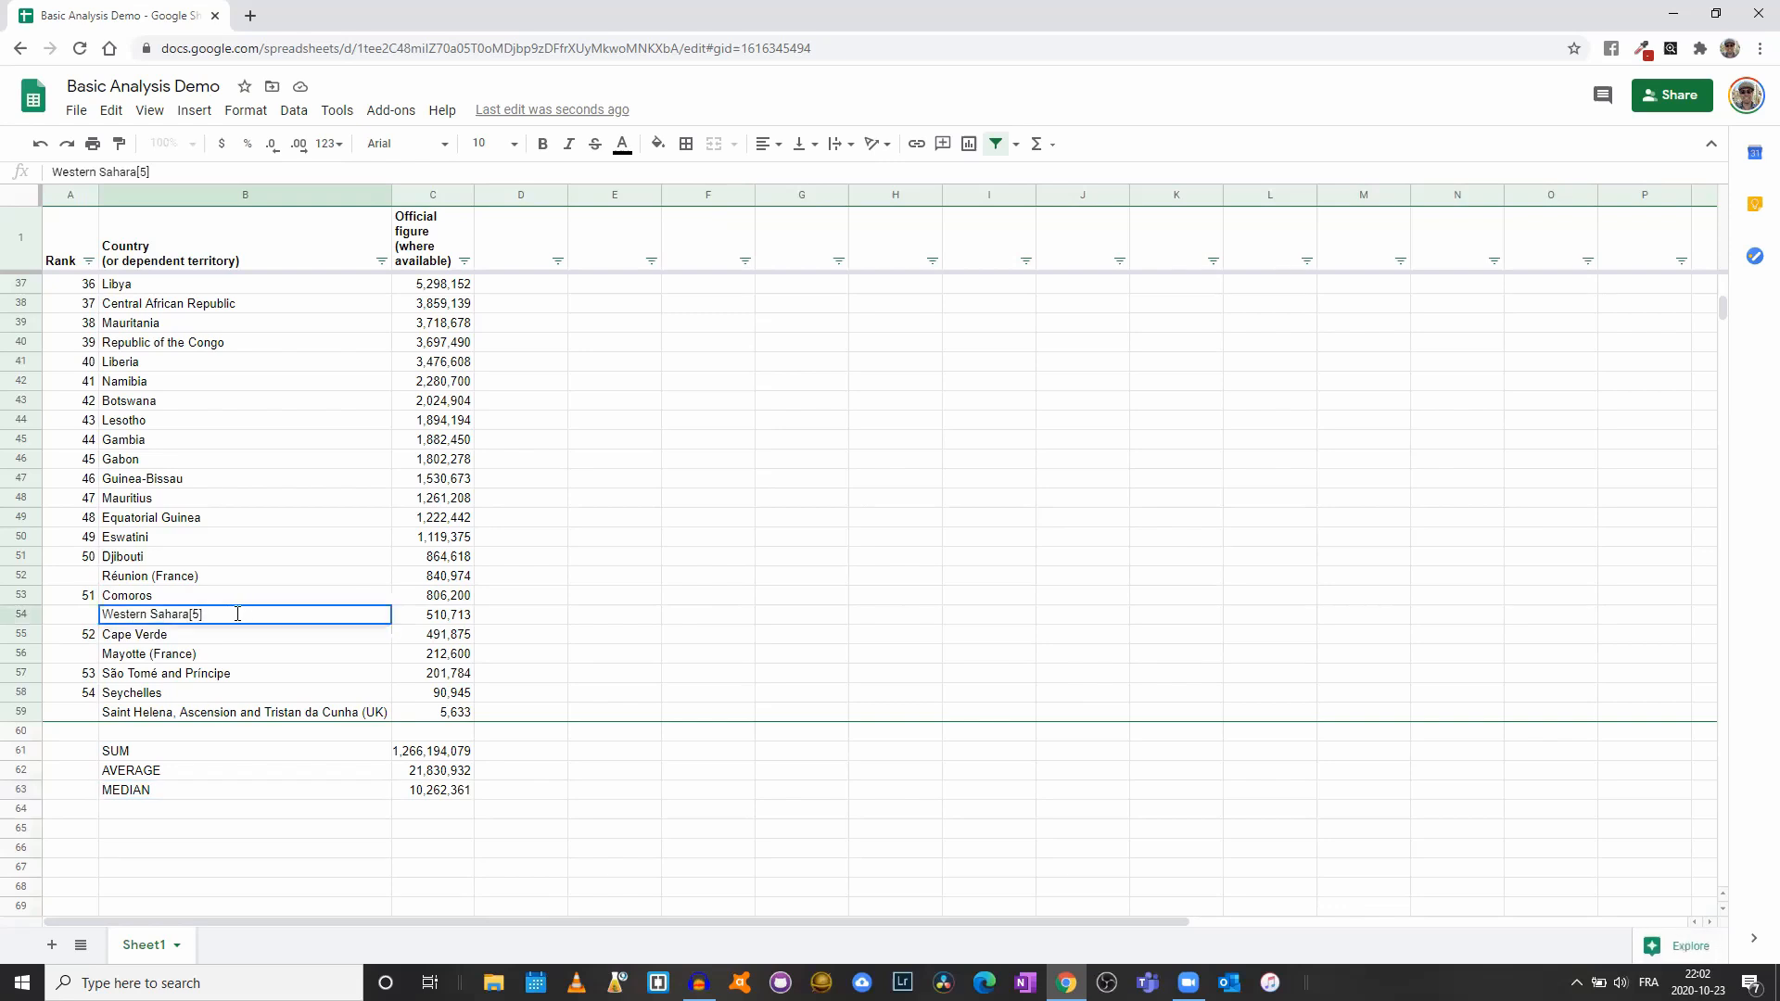
drag(203, 615, 190, 615)
key(BackSpace)
click(303, 542)
Insert a new column between the country and official figure columns and give it the header French
scroll(297, 649, up, 10)
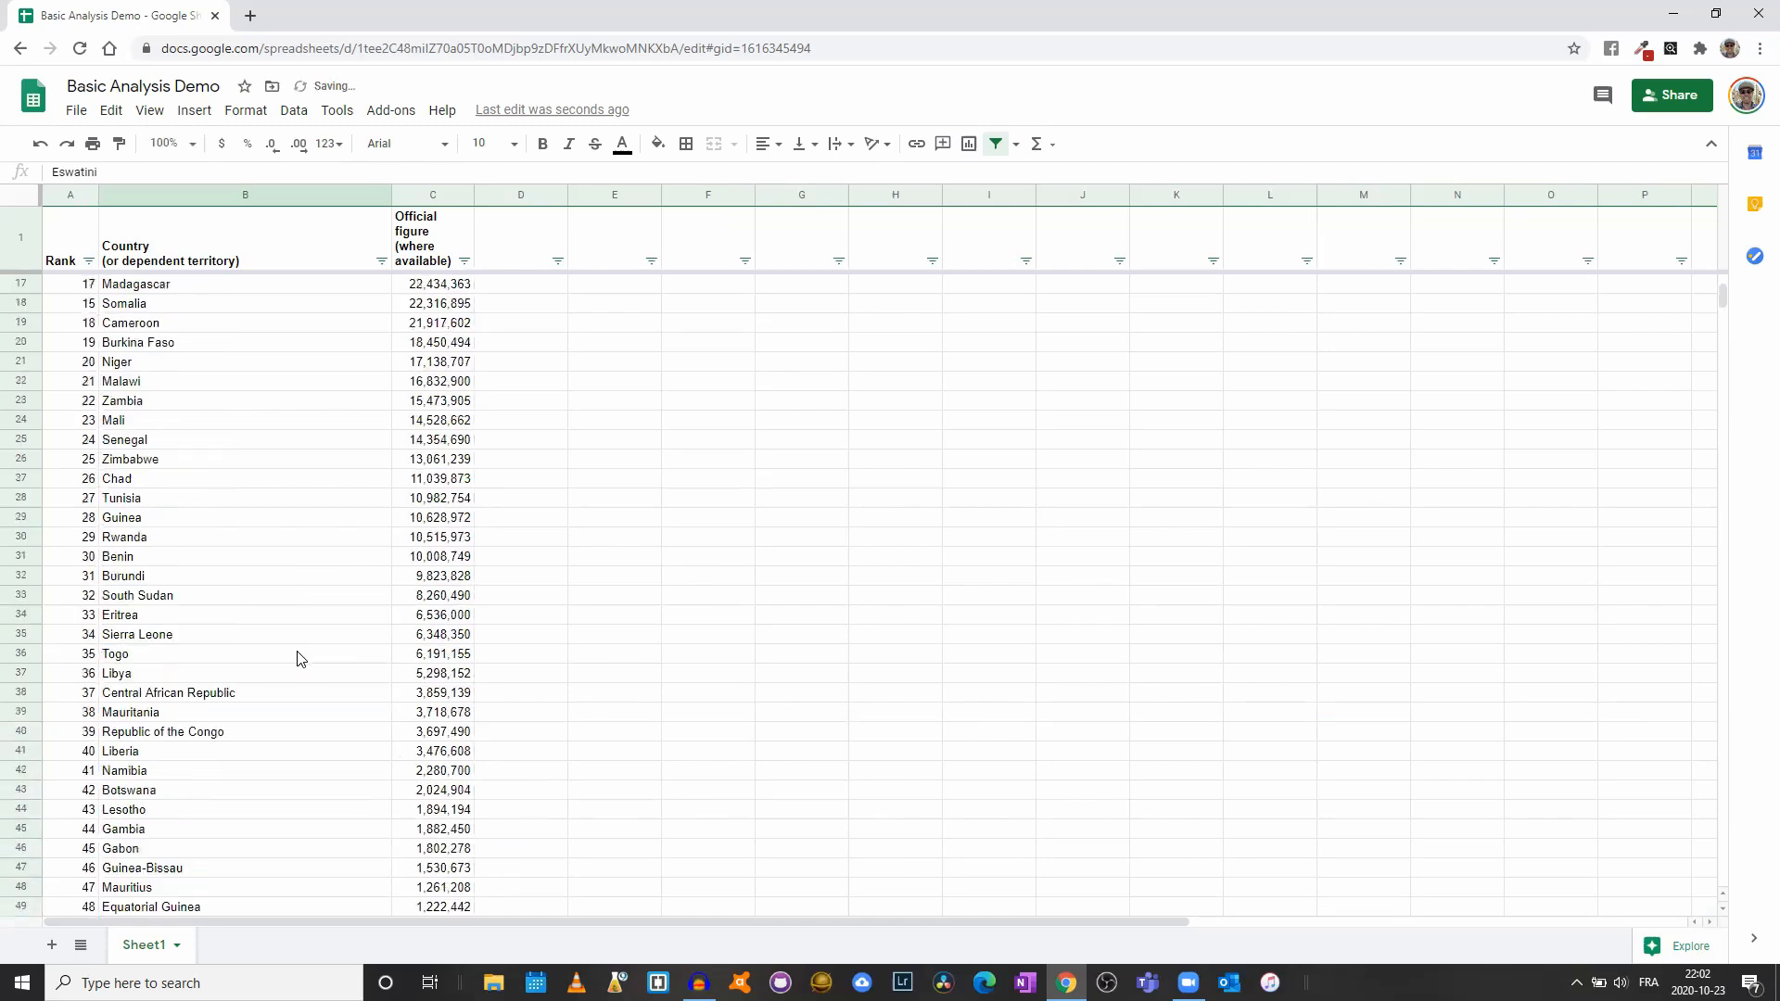
right_click(439, 192)
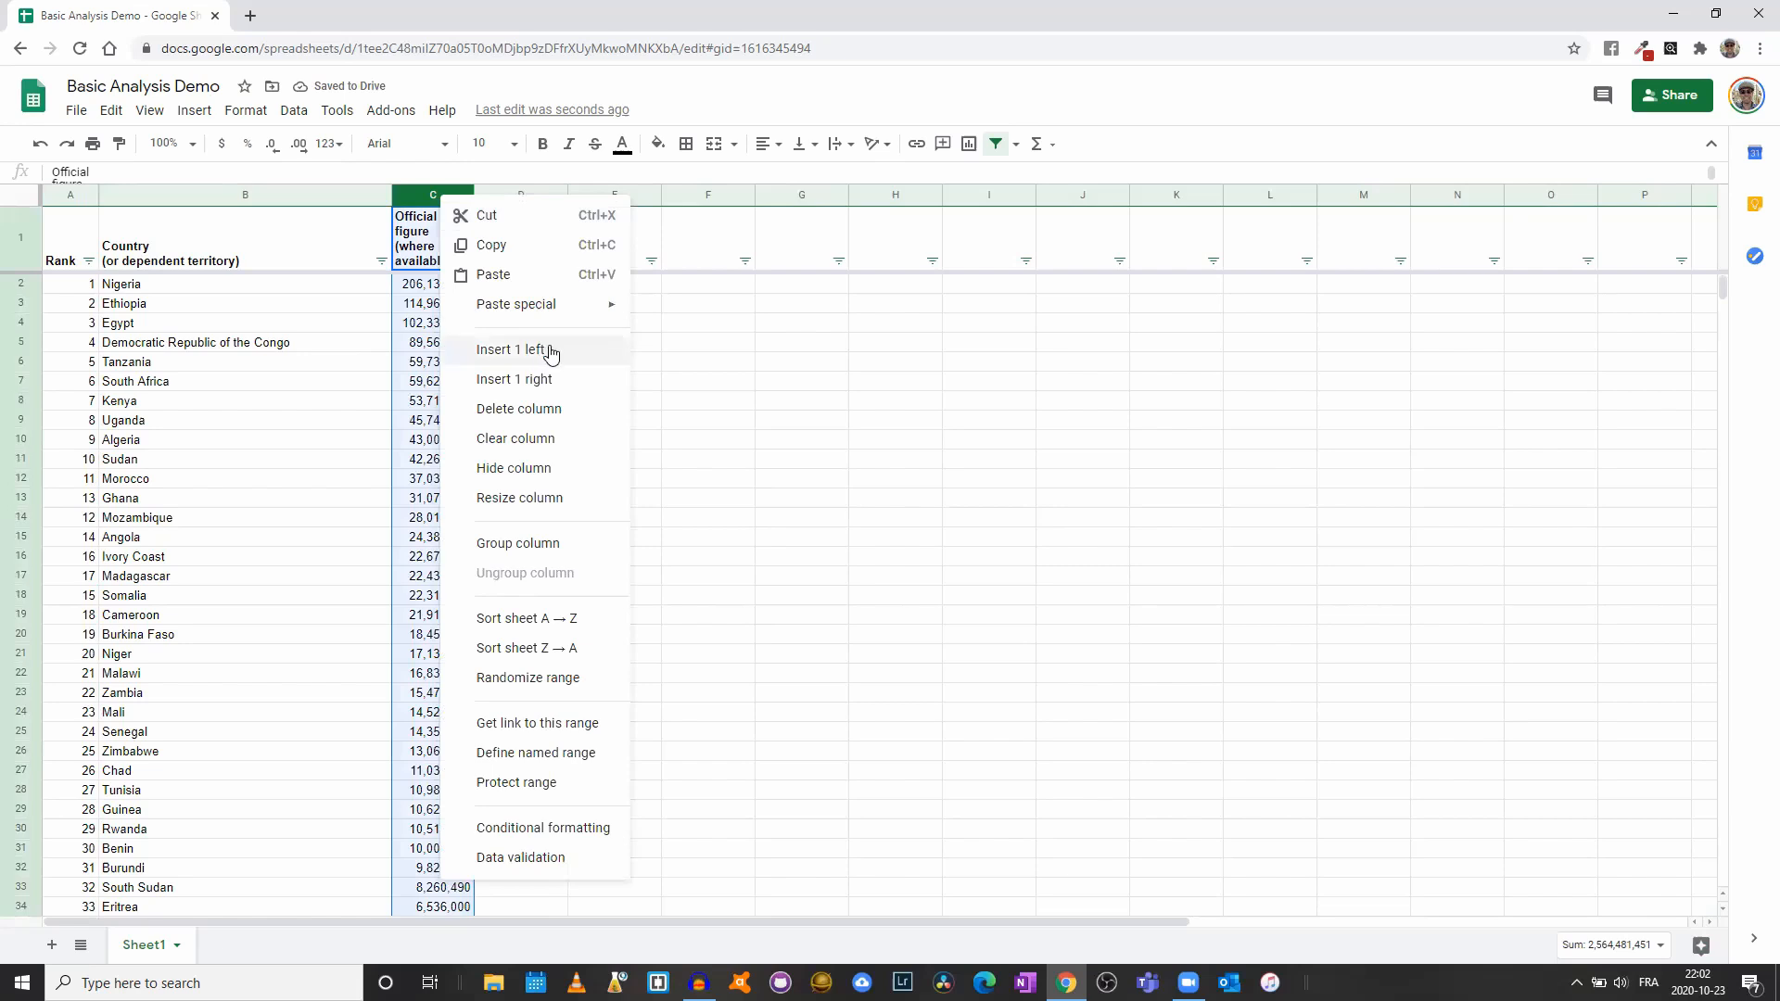
click(550, 349)
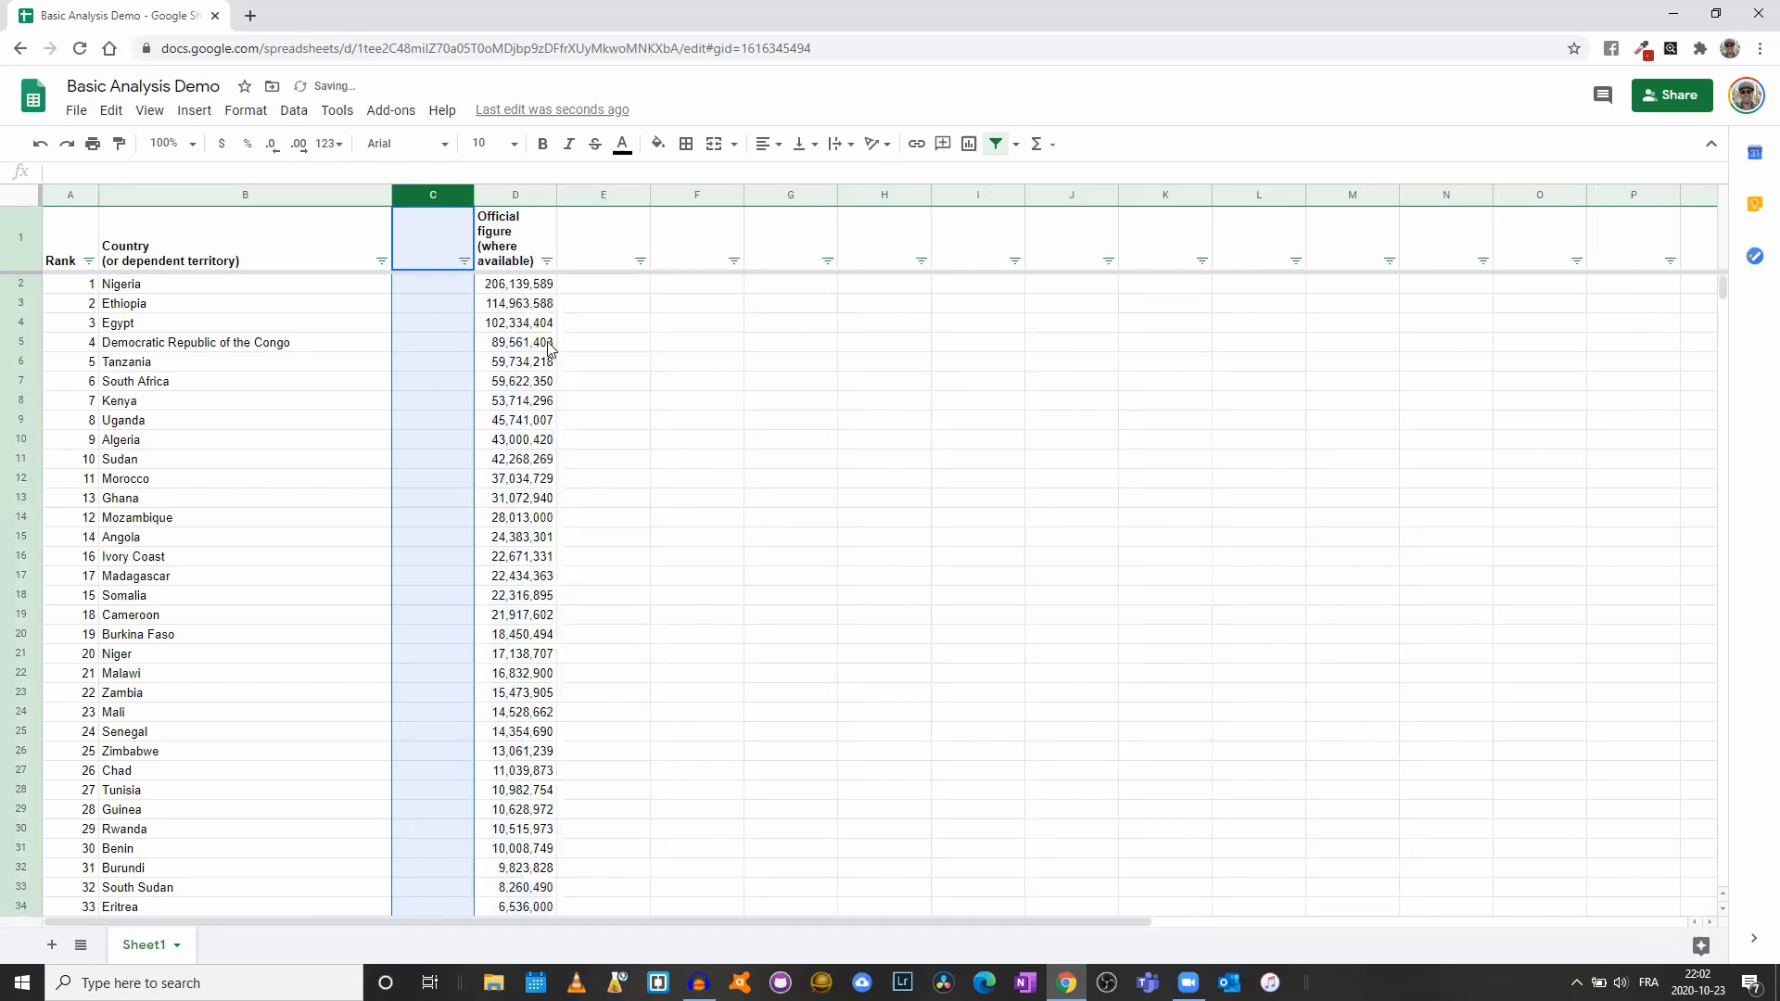
click(426, 258)
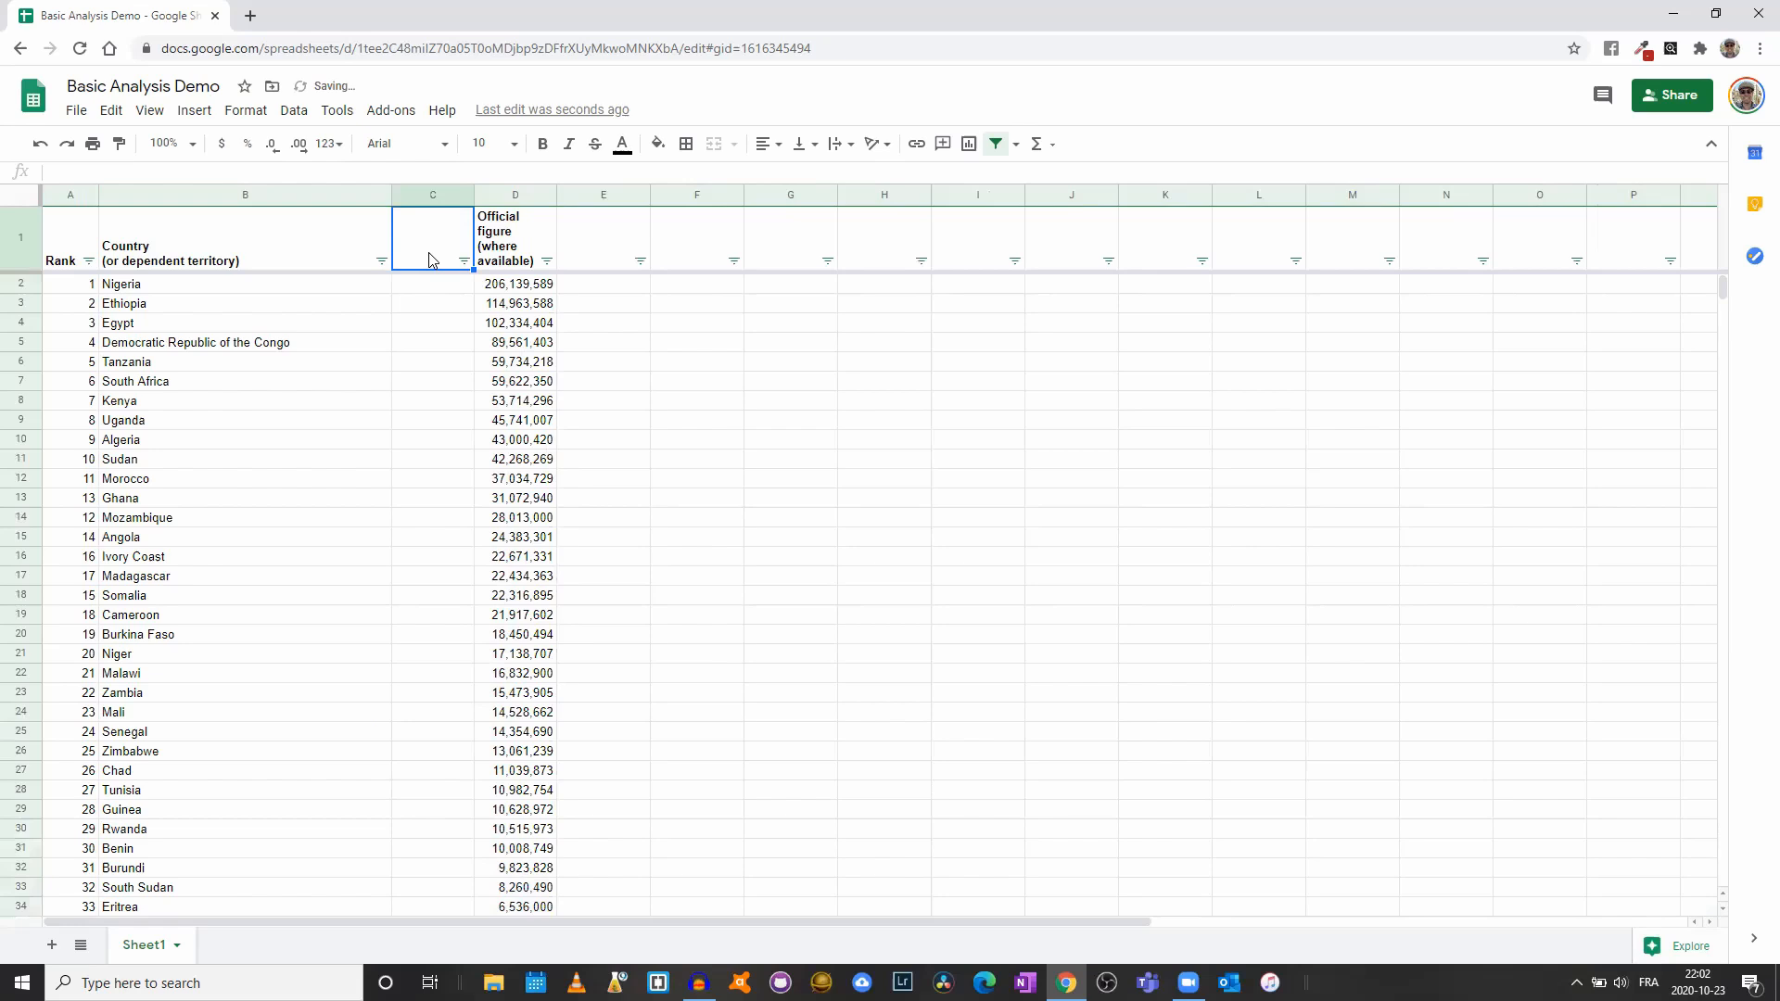
text(French)
key(Return)
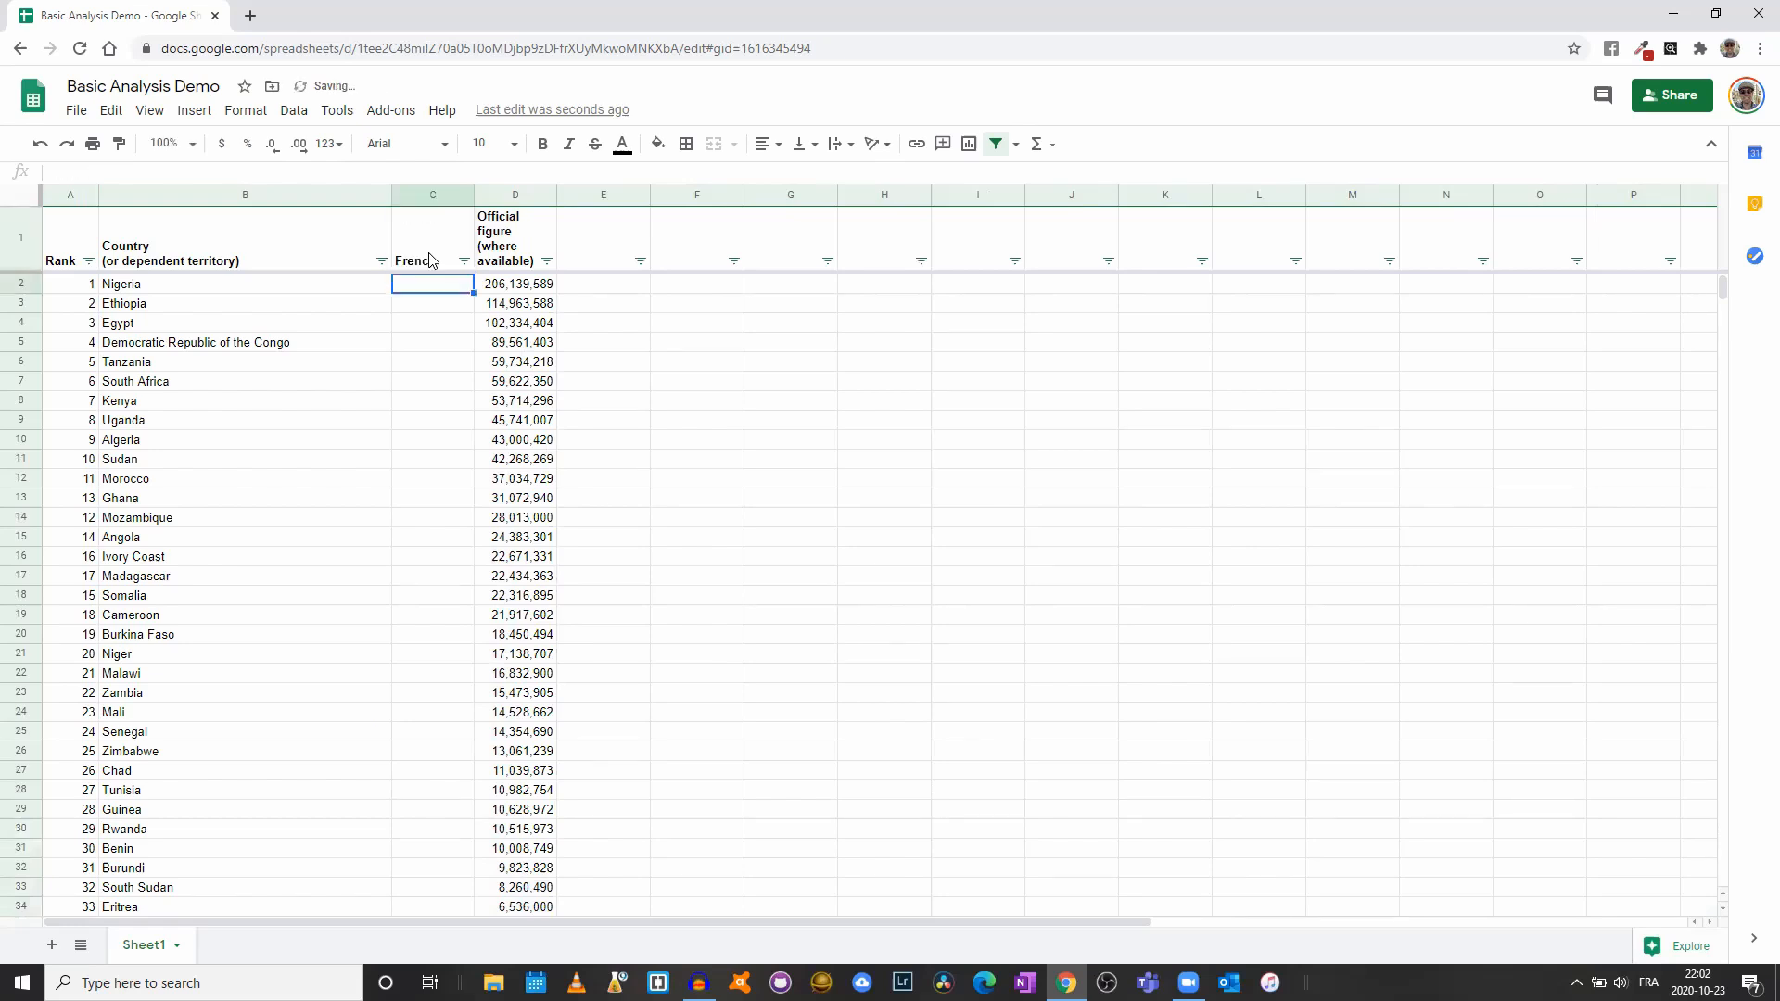
click(226, 289)
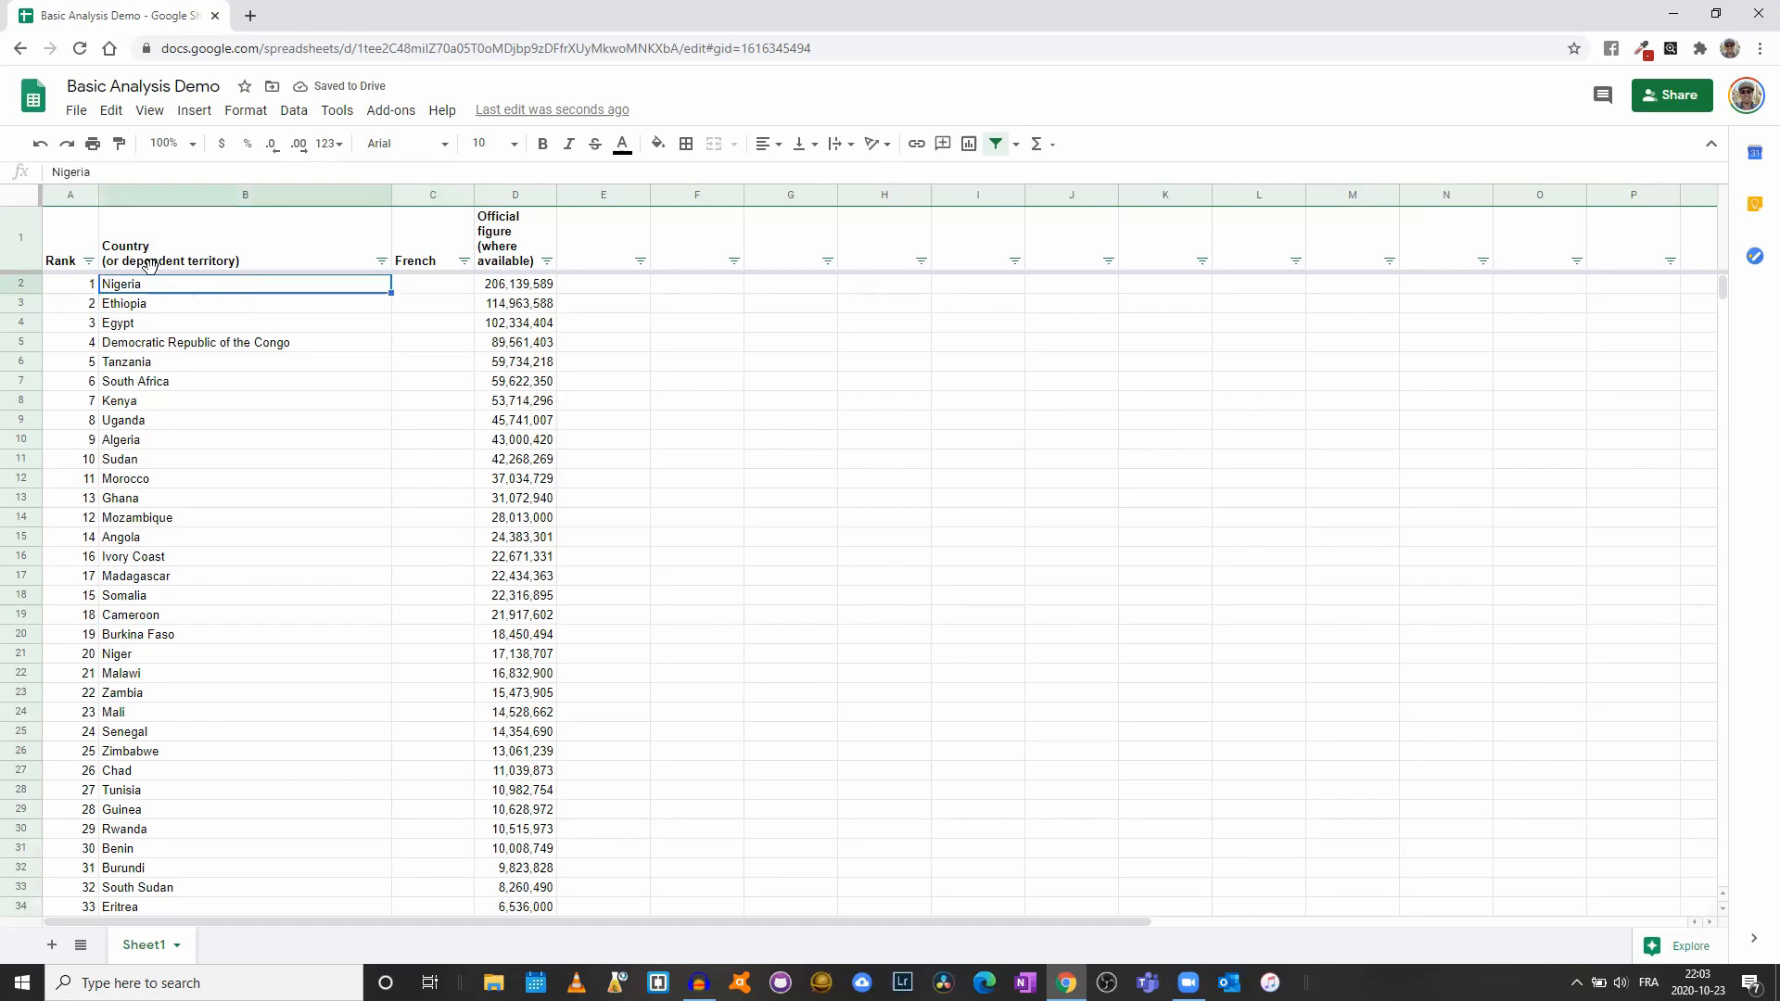
Enter the formula =GOOGLETRANSLATE(B2; "en"; "fr") in C2 to translate the first country name into French
scroll(214, 361, down, 5)
scroll(200, 722, down, 3)
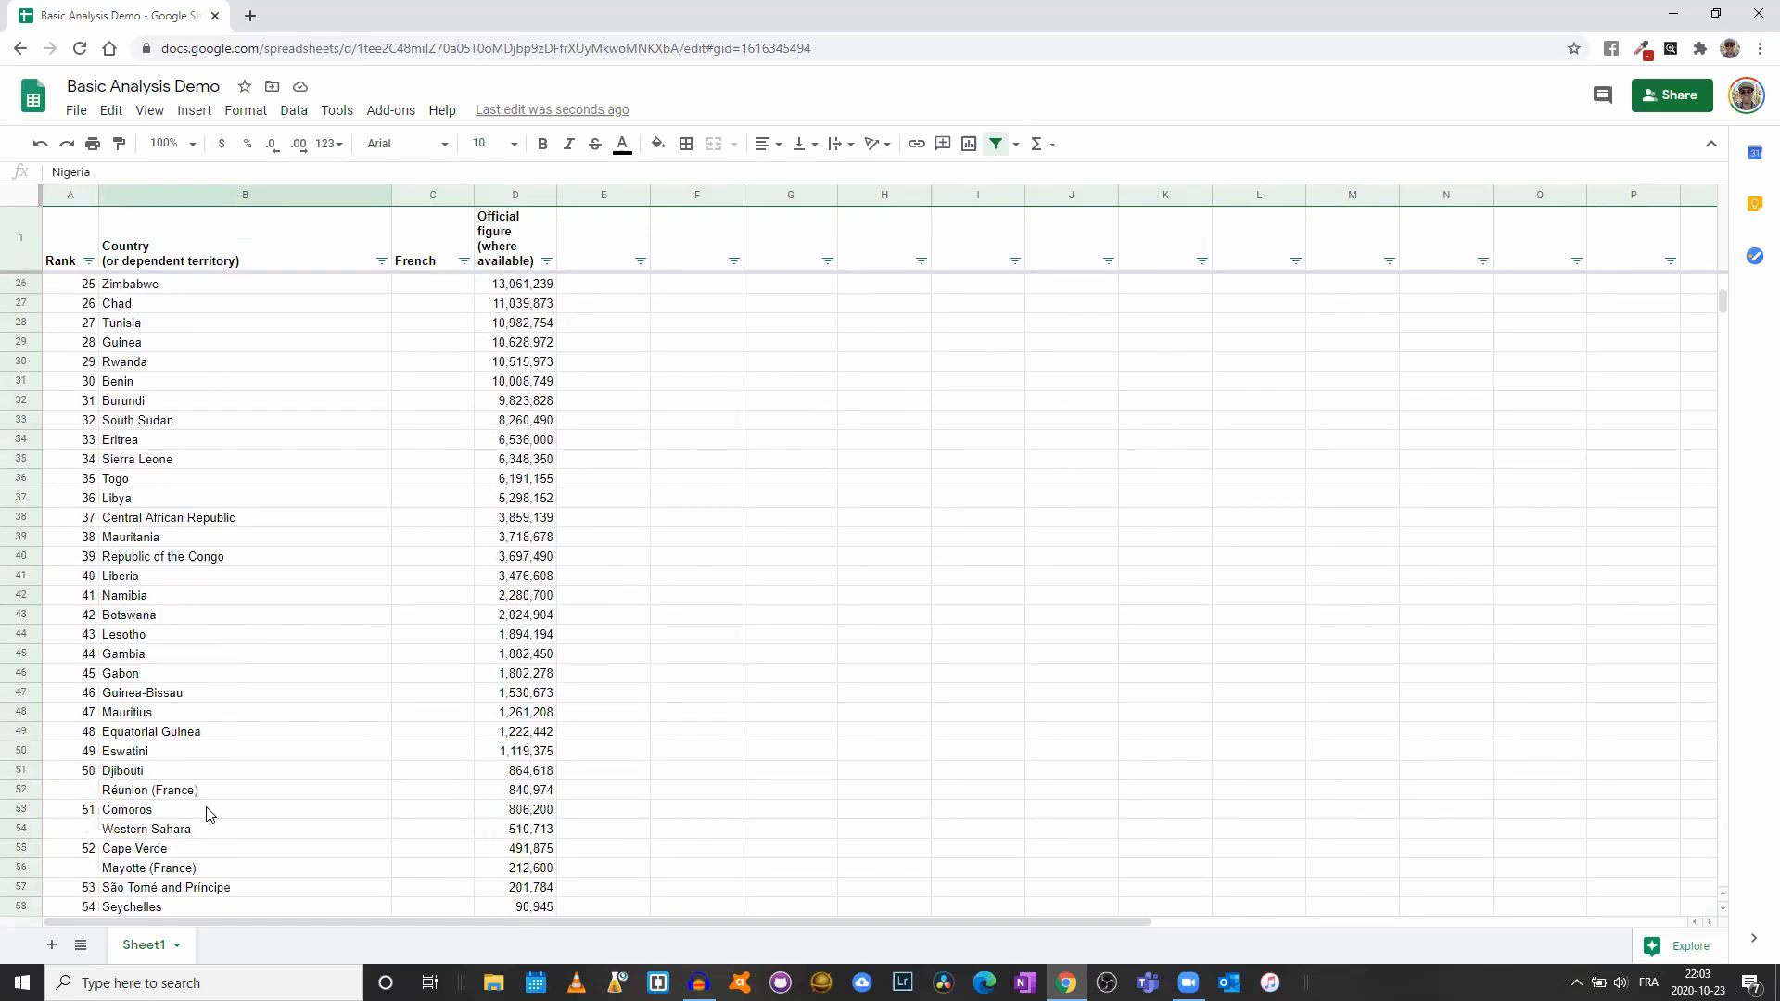
scroll(232, 630, up, 7)
scroll(244, 605, up, 3)
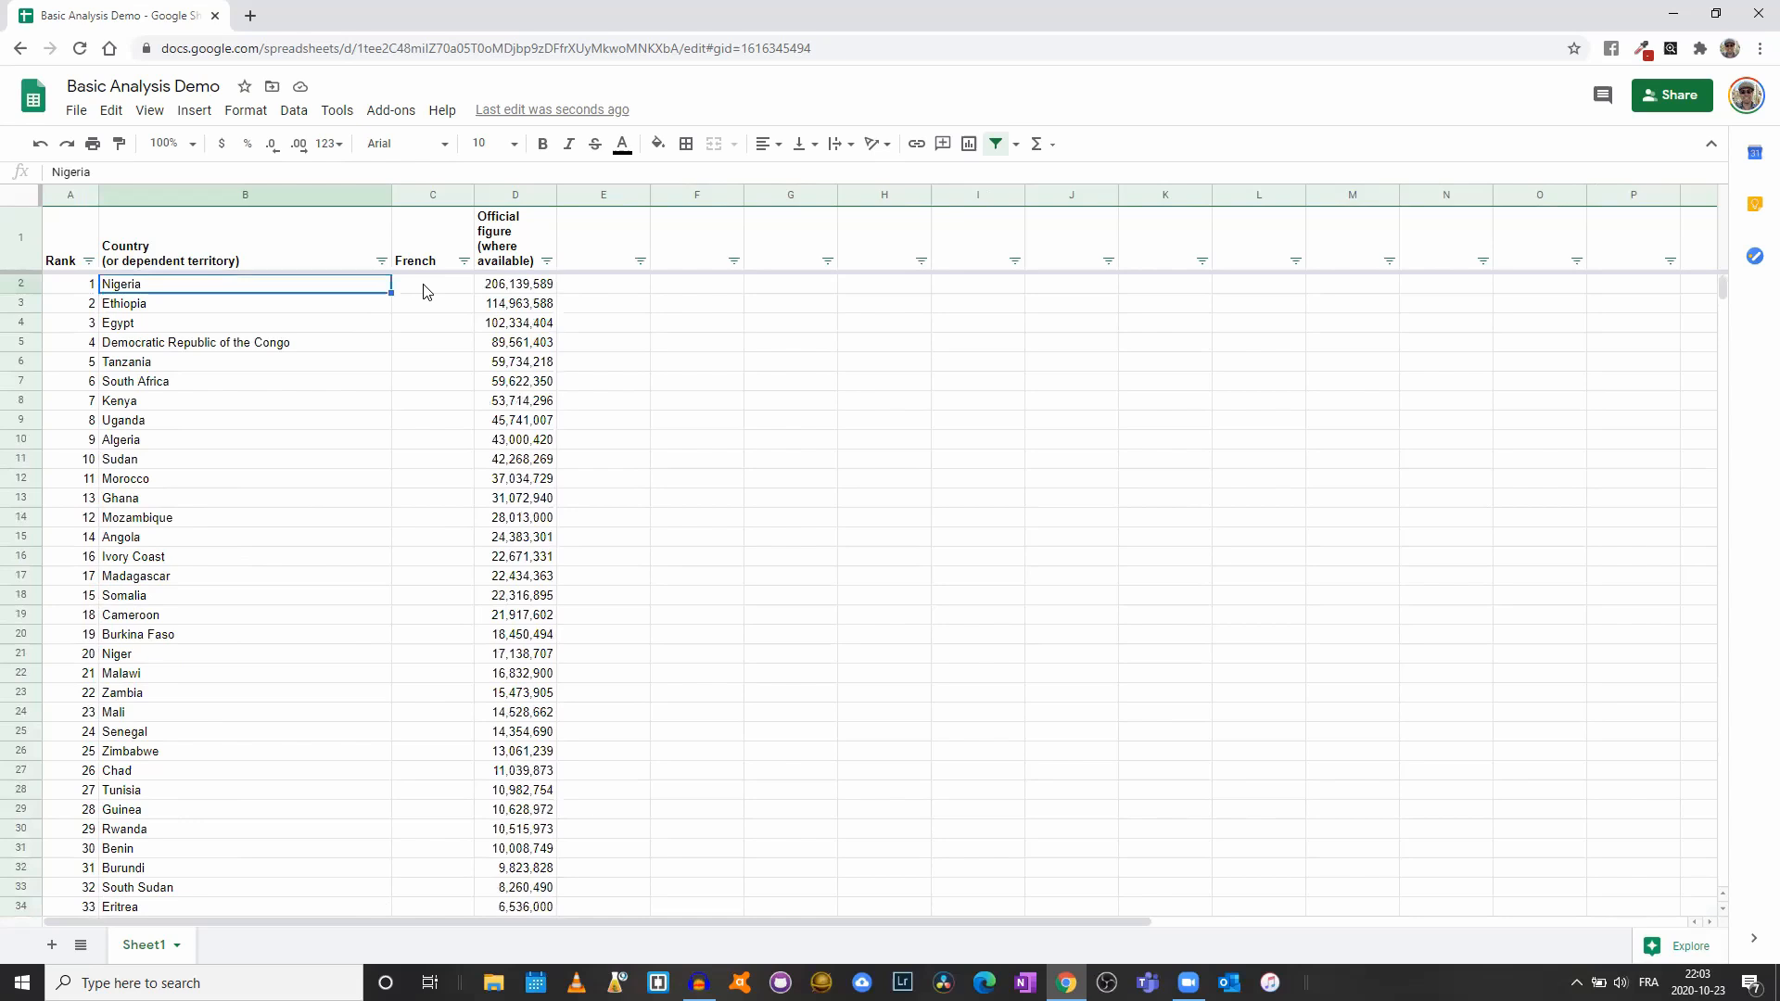
click(432, 286)
text(=GOL)
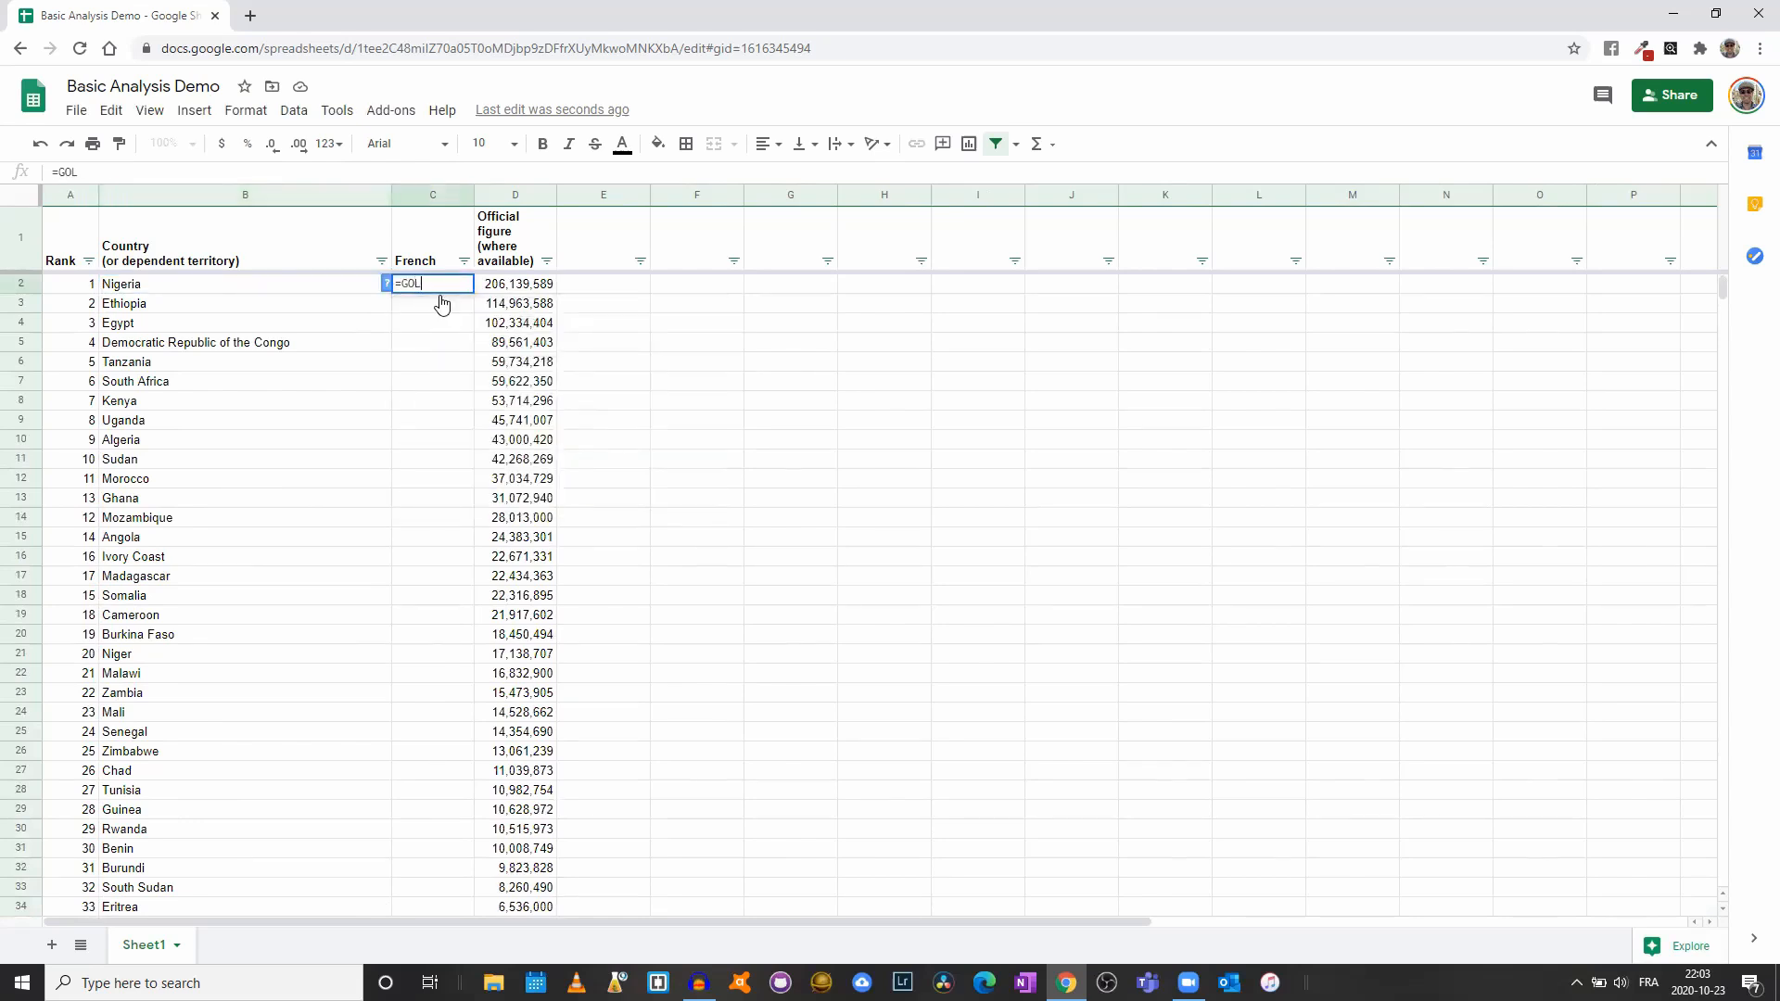
key(BackSpace)
text(O)
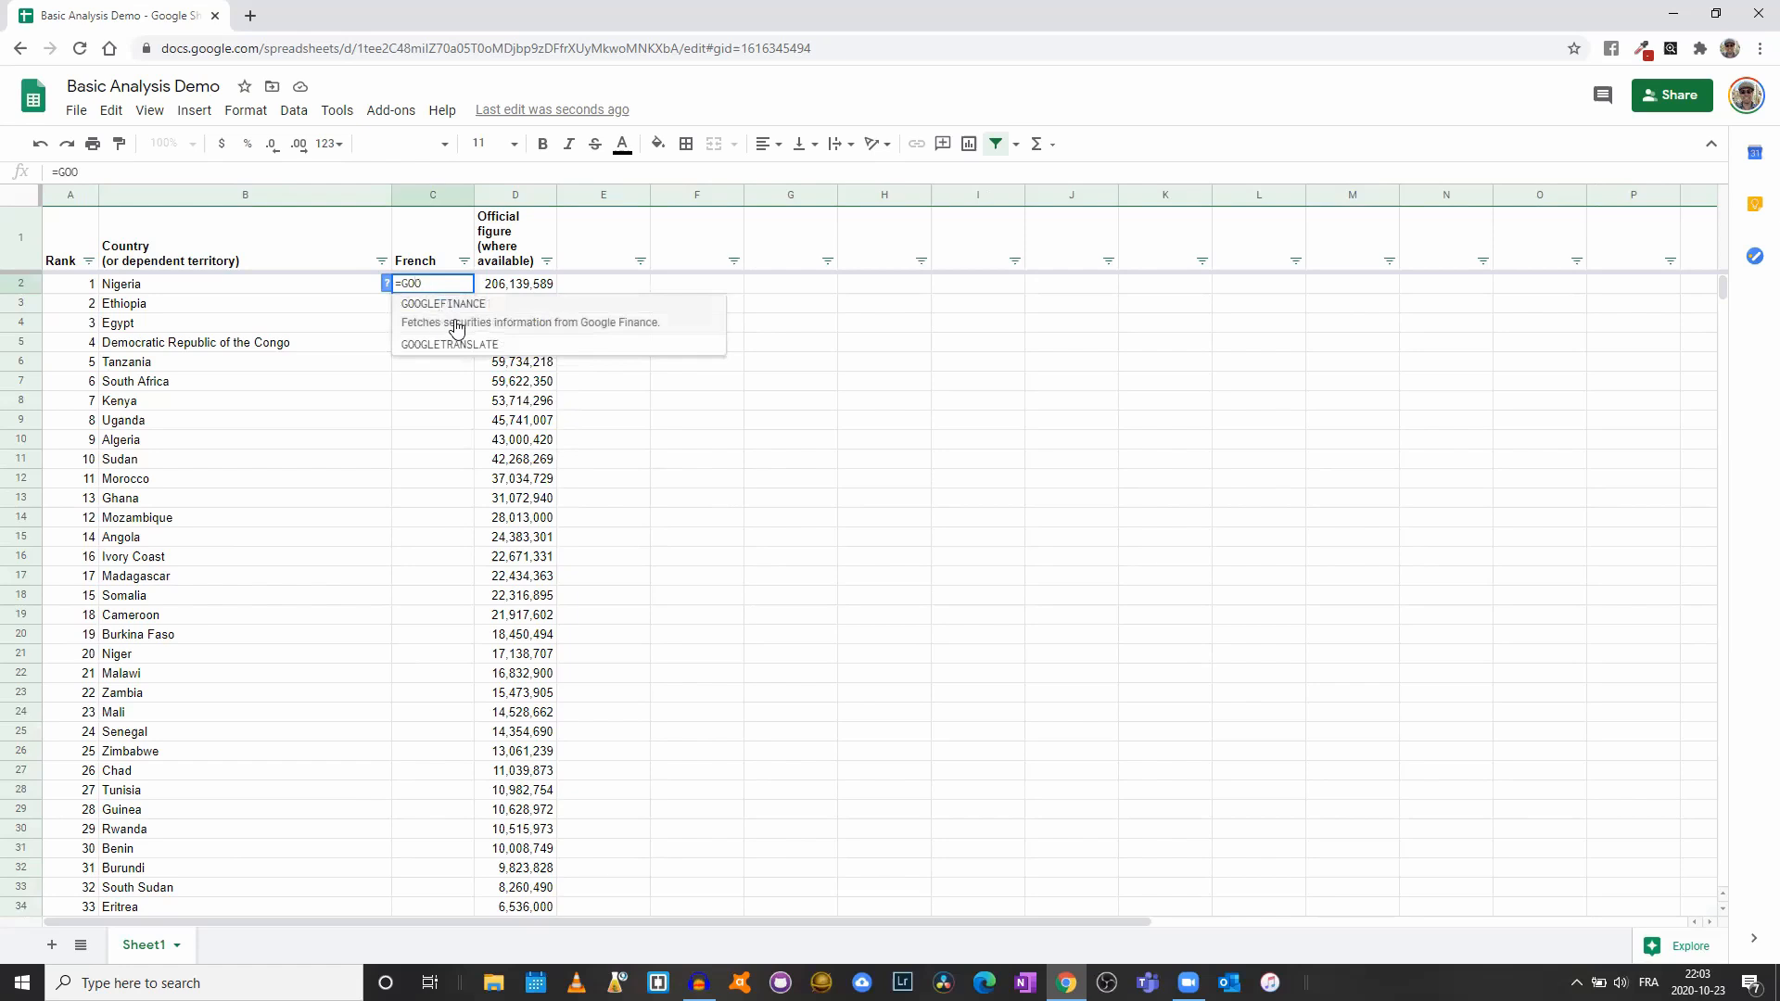
click(462, 341)
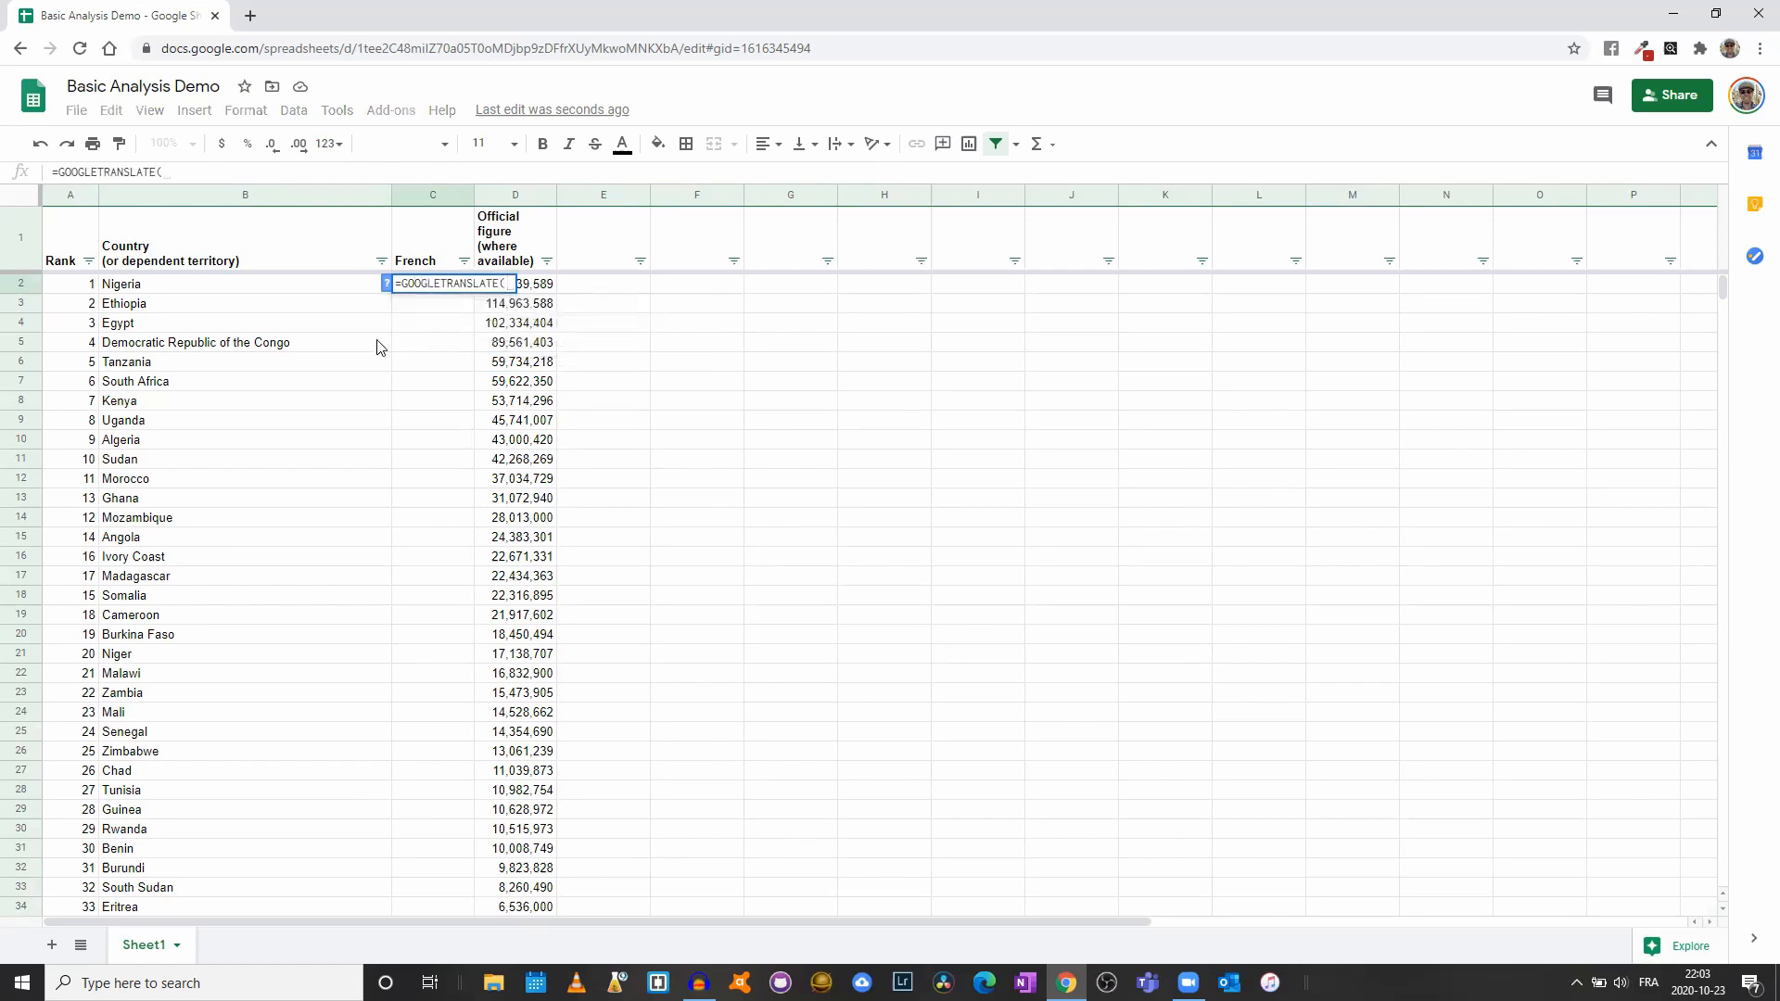
click(282, 290)
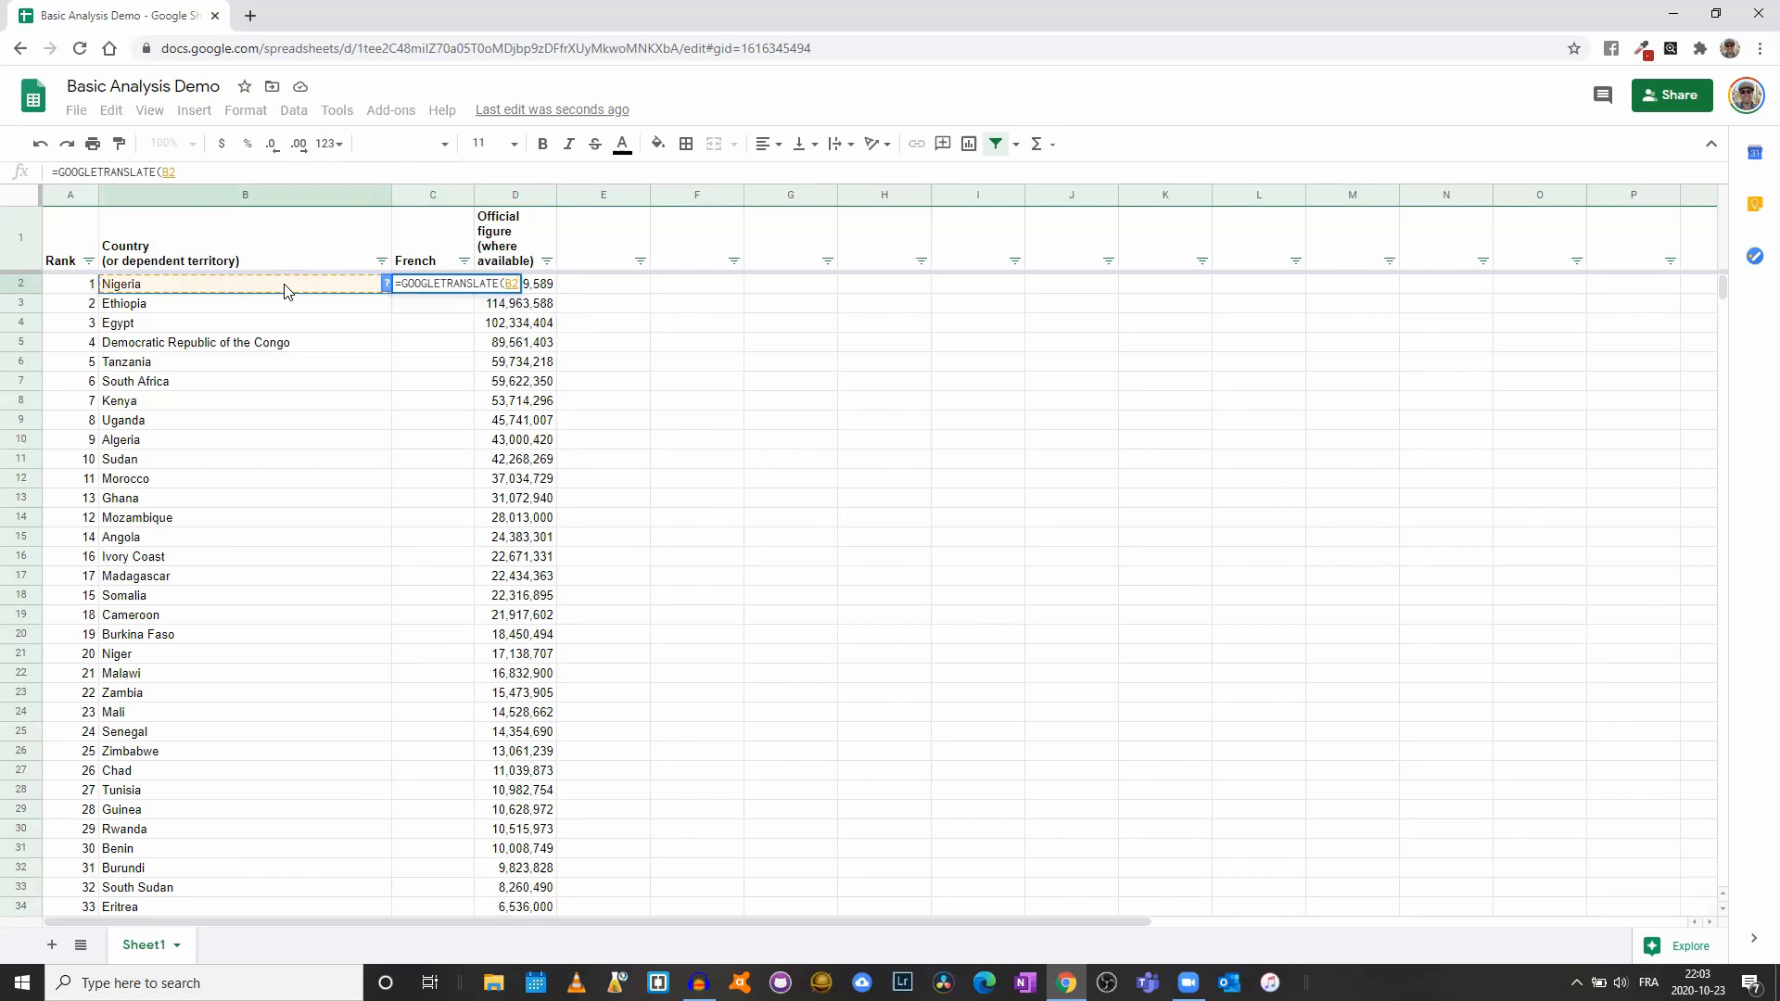
text(; "en)
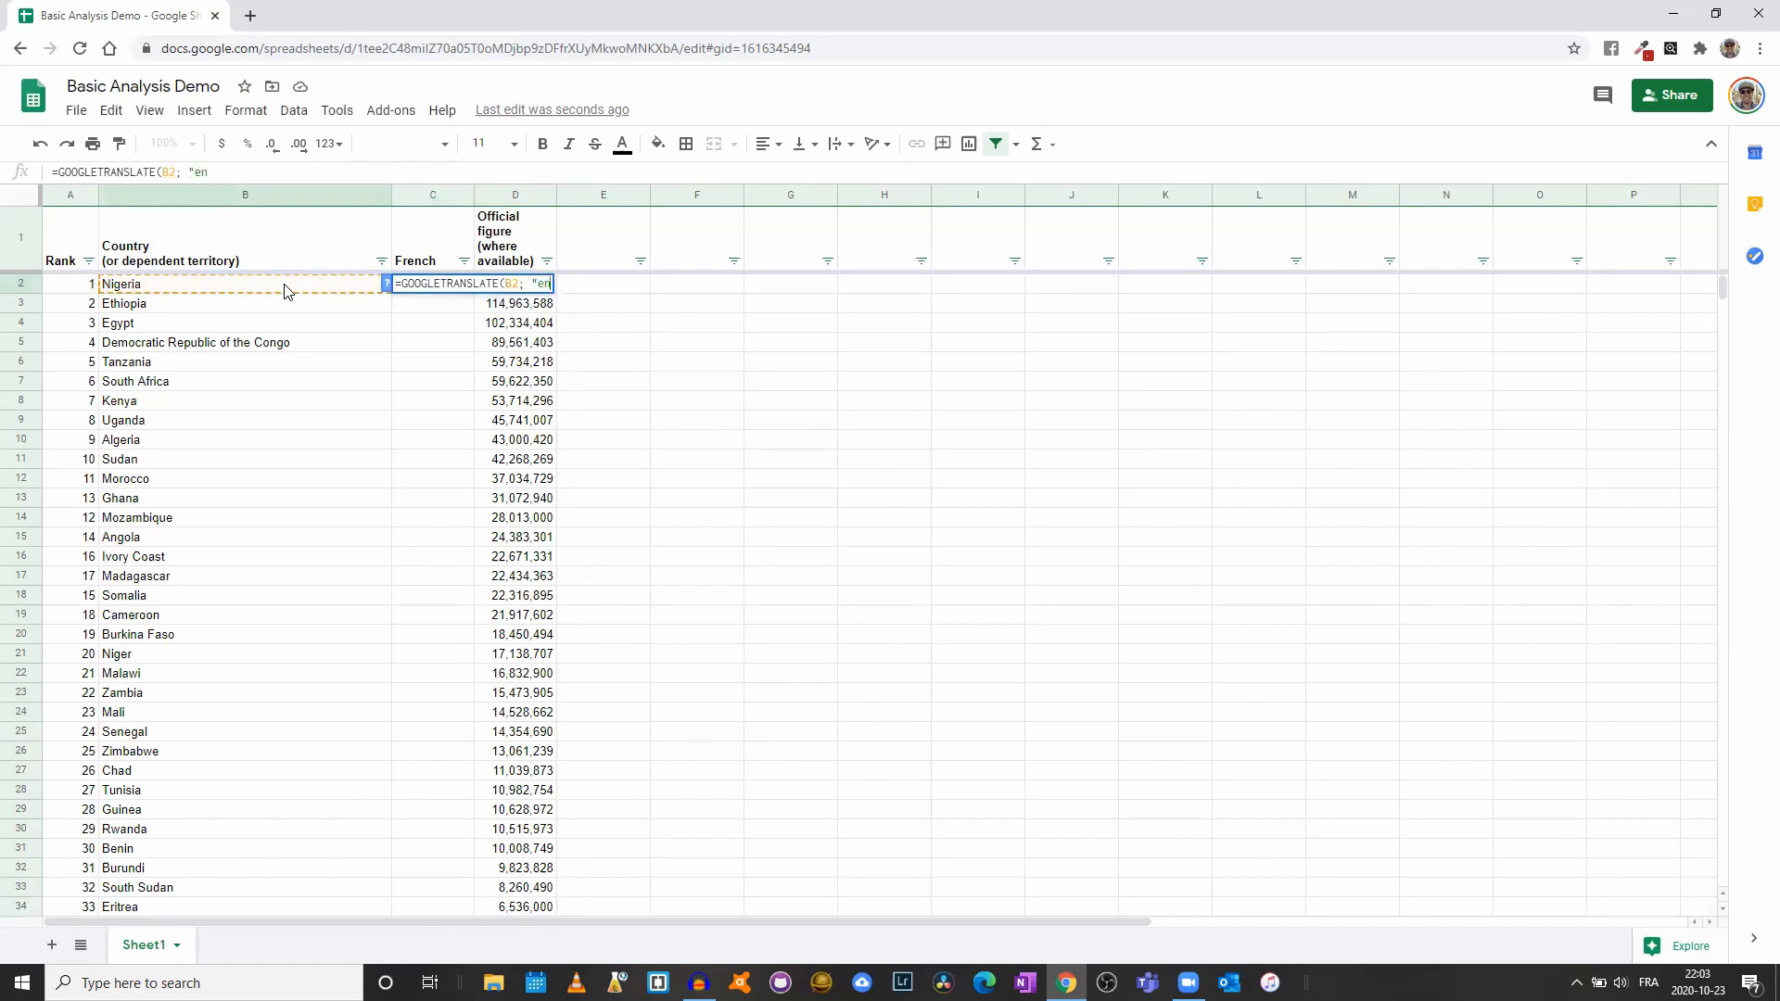
text("; )
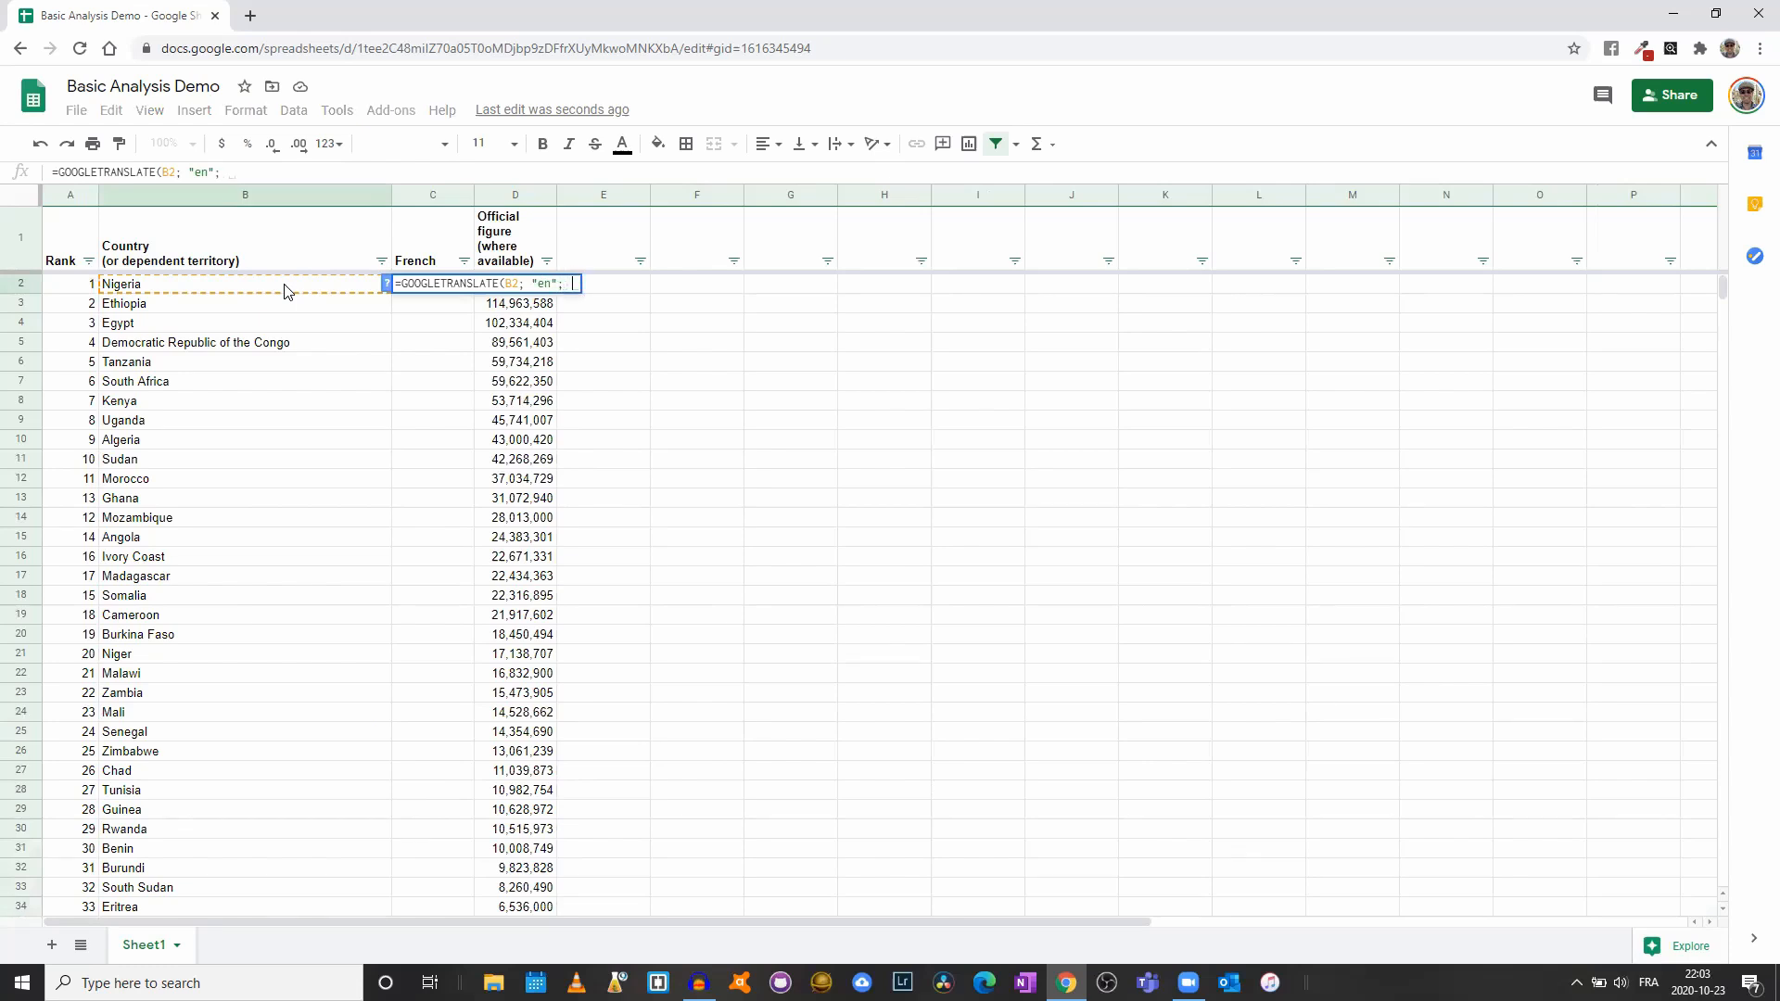
text("fr"))
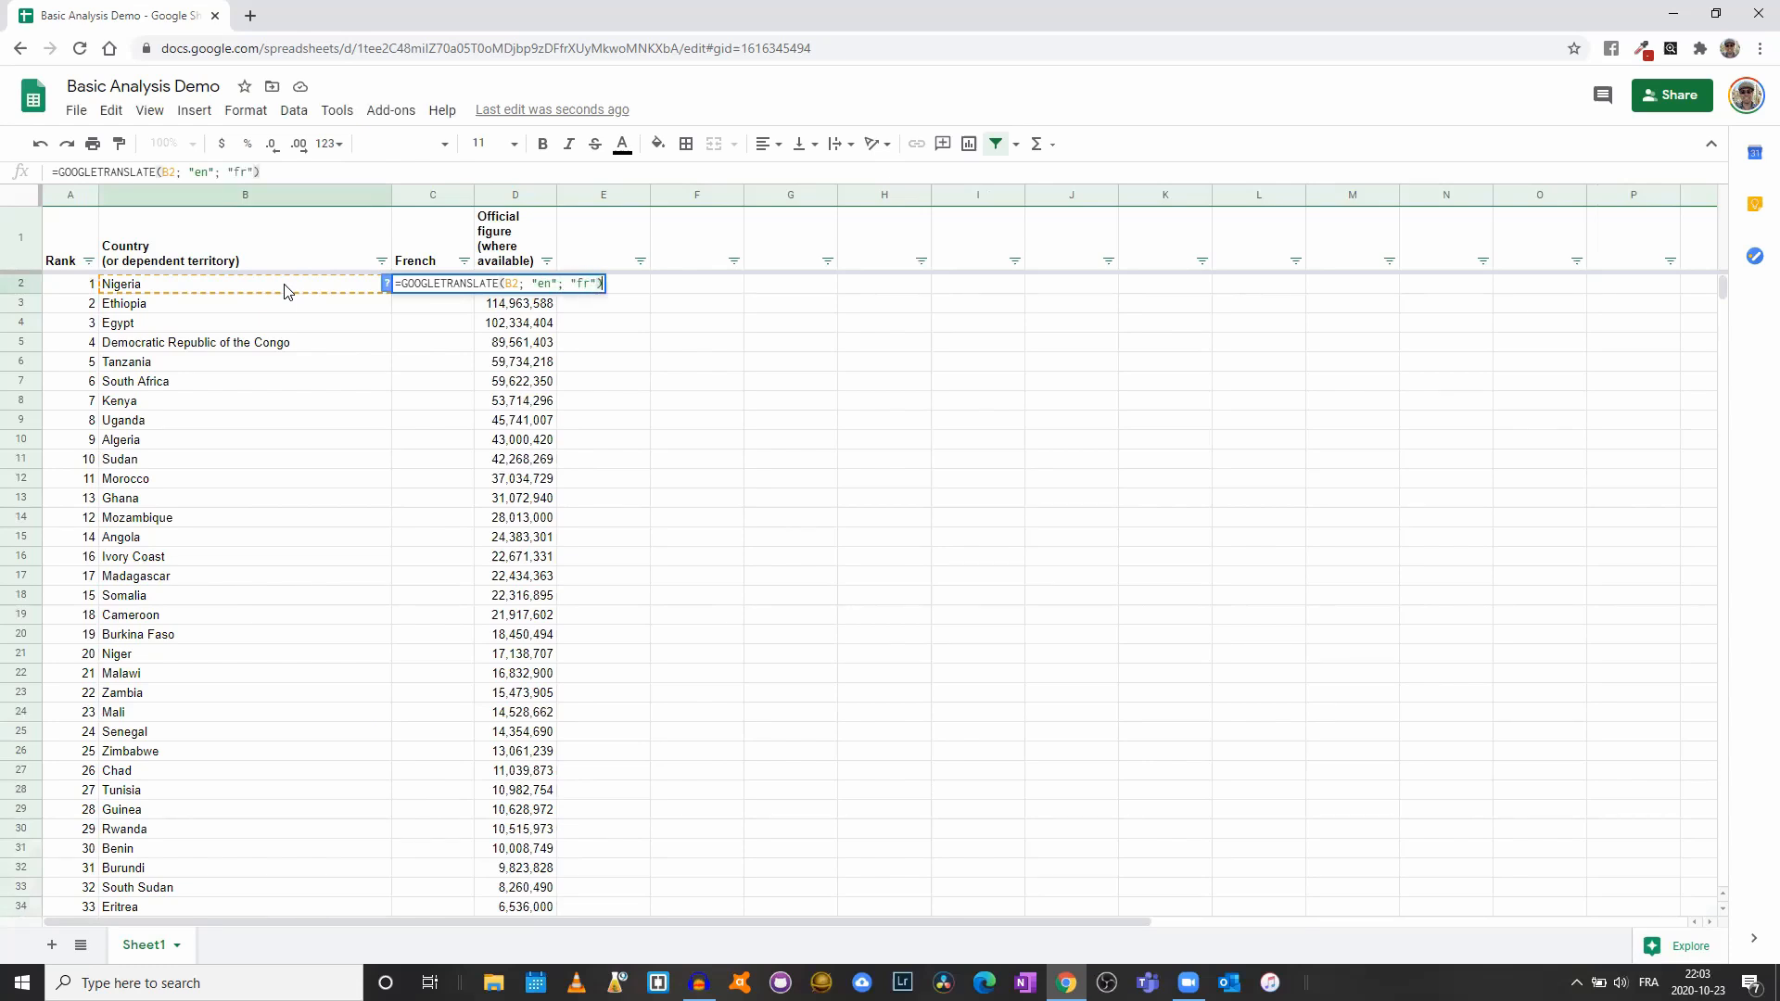
key(Return)
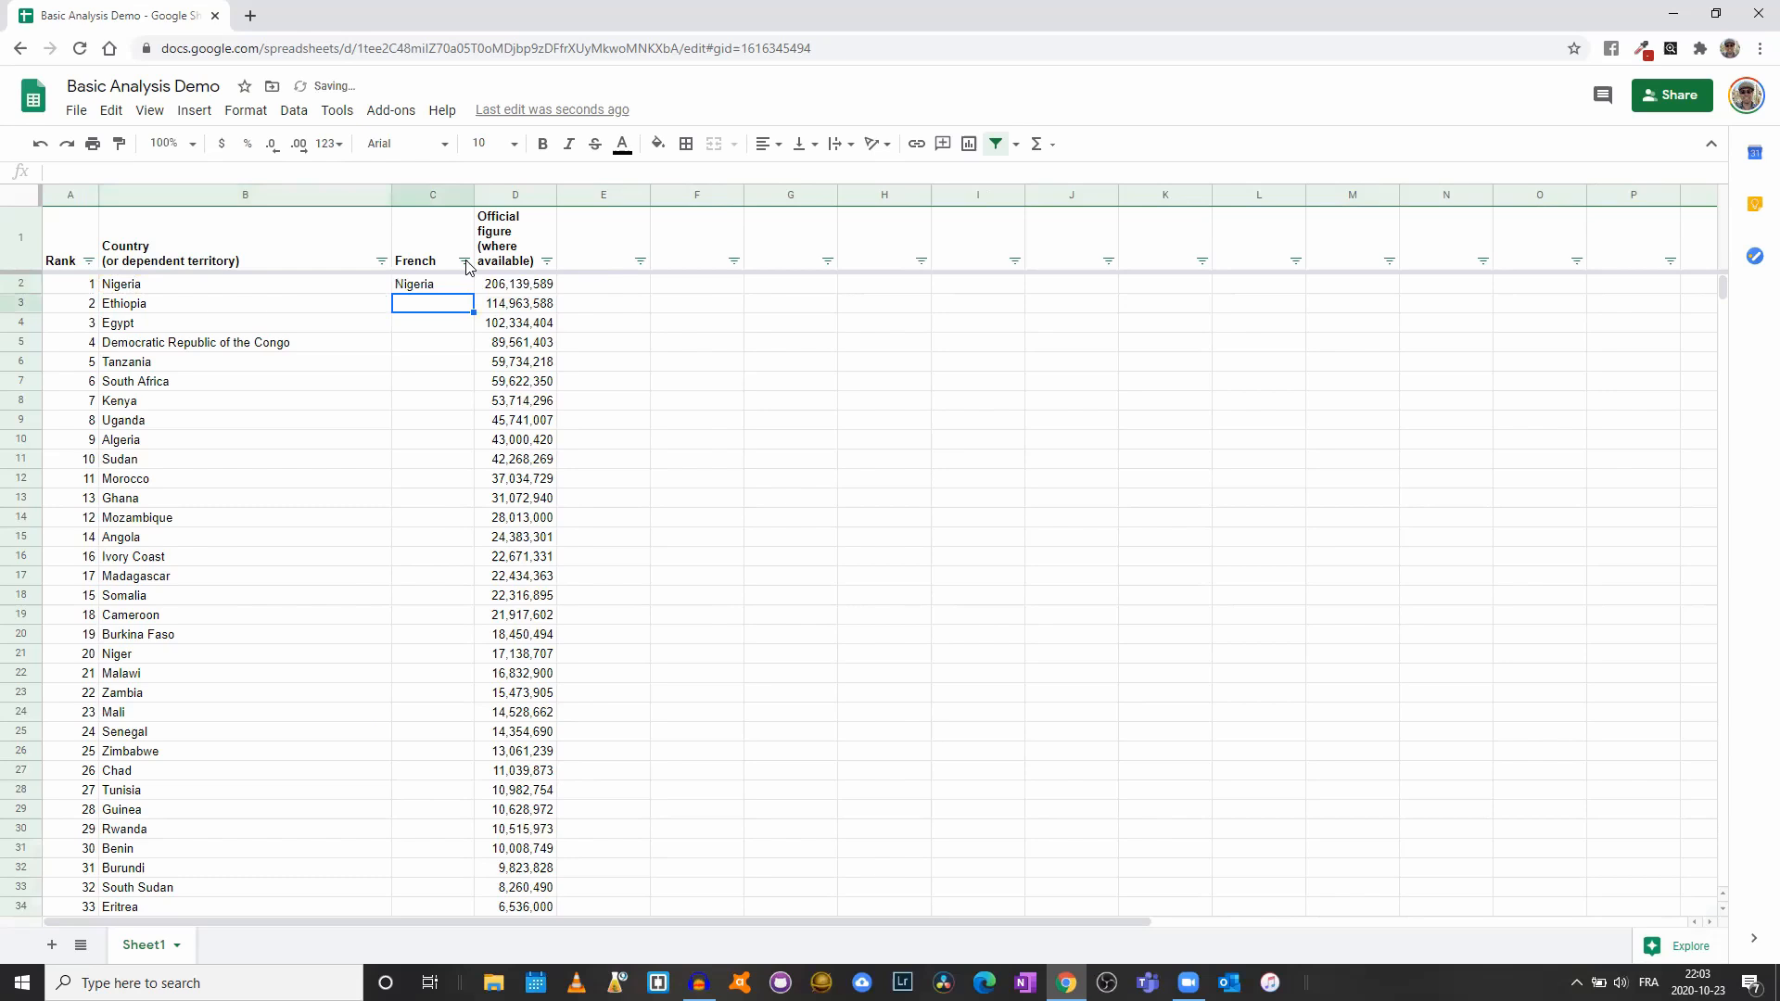
Fill the translation formula from C2 down to C59 and fit the French column's width to its contents
drag(473, 193, 458, 193)
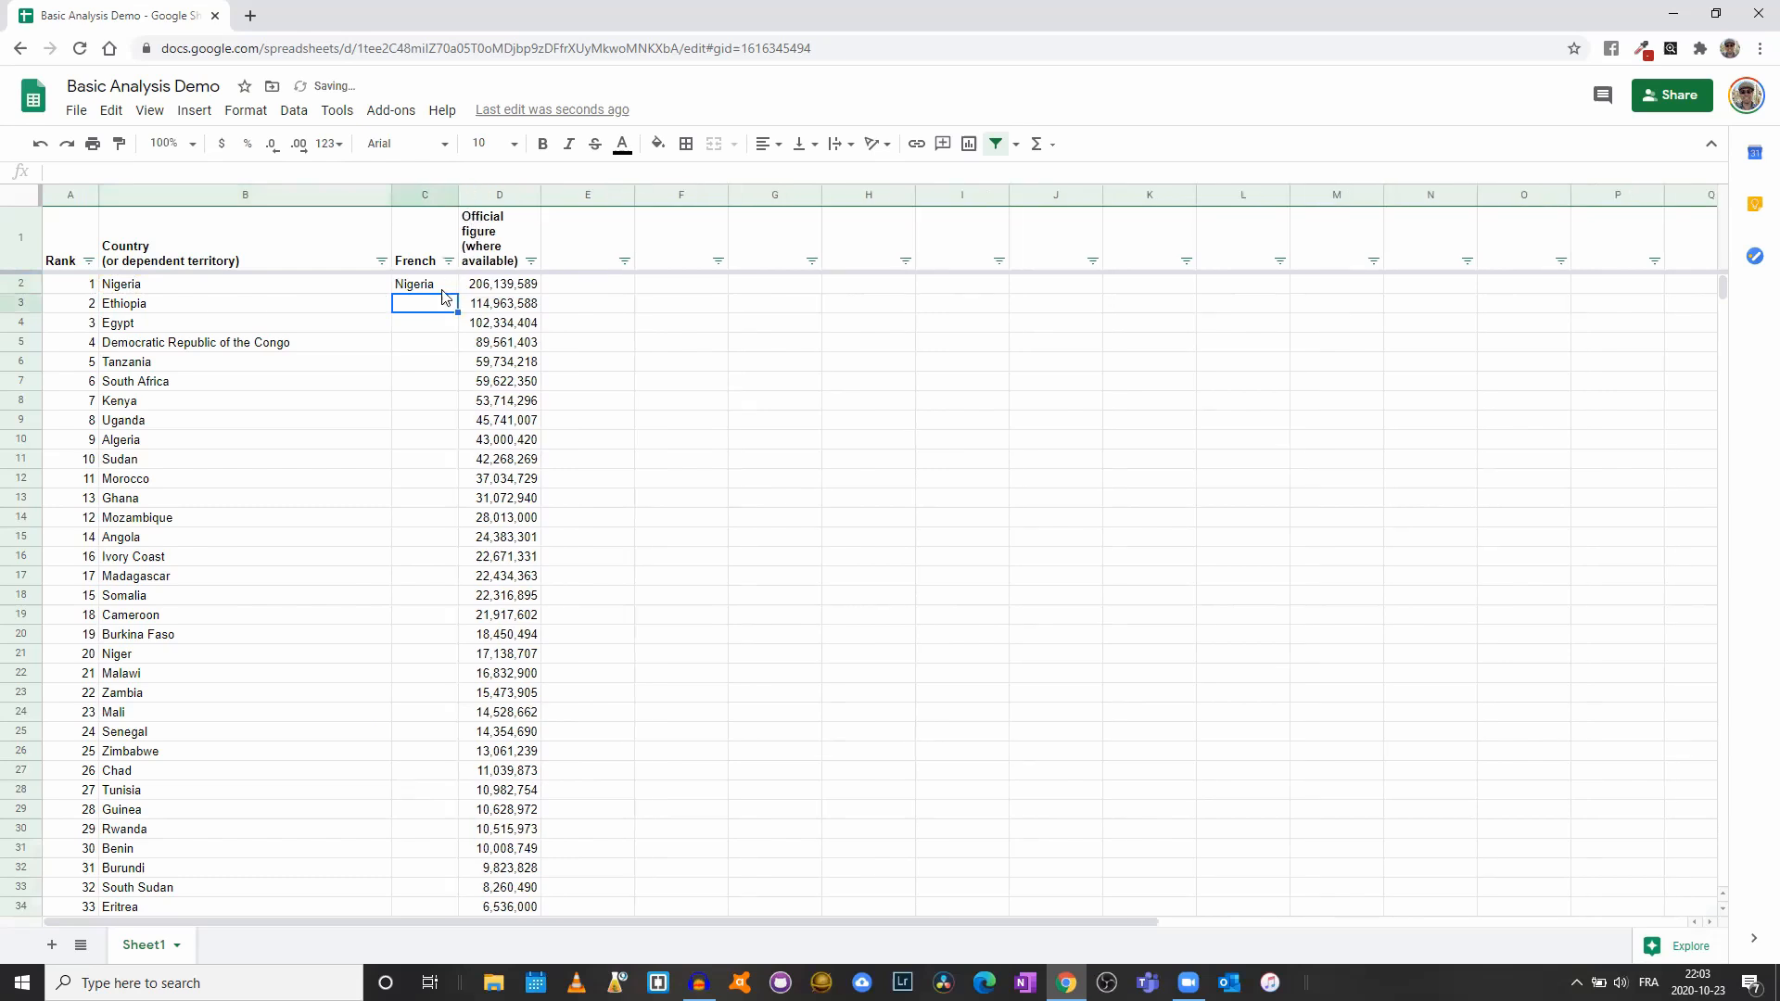
click(434, 286)
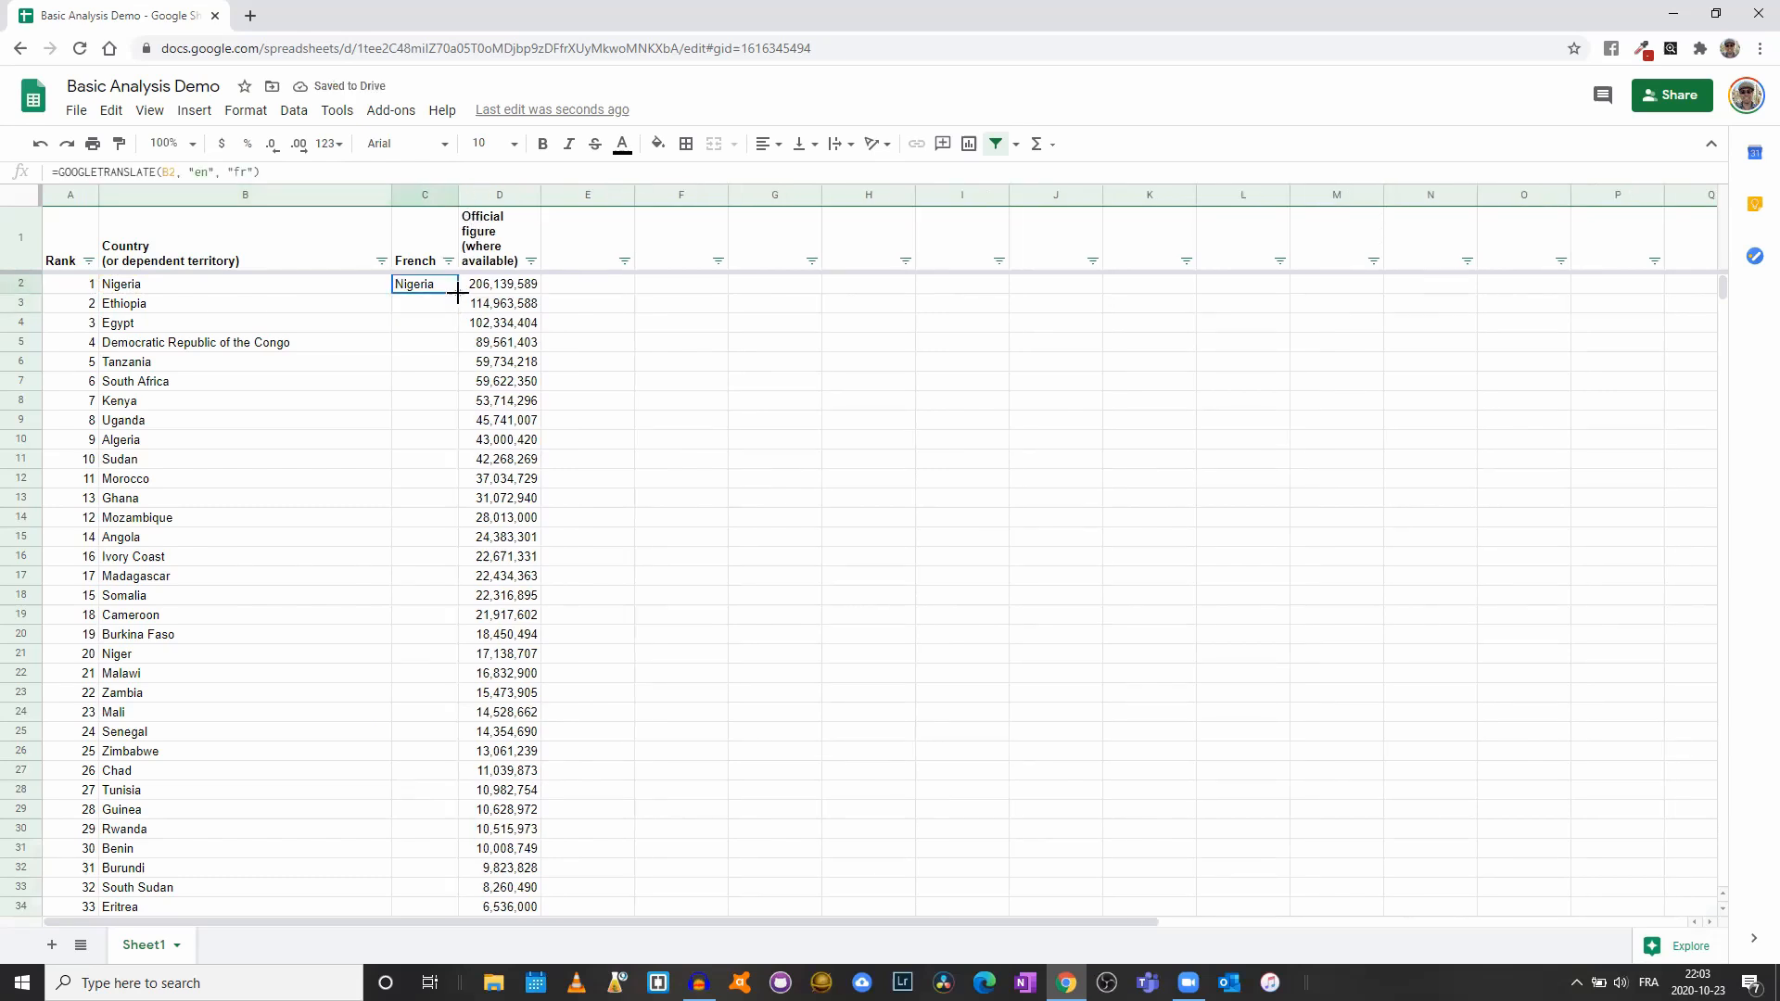
drag(457, 293, 438, 823)
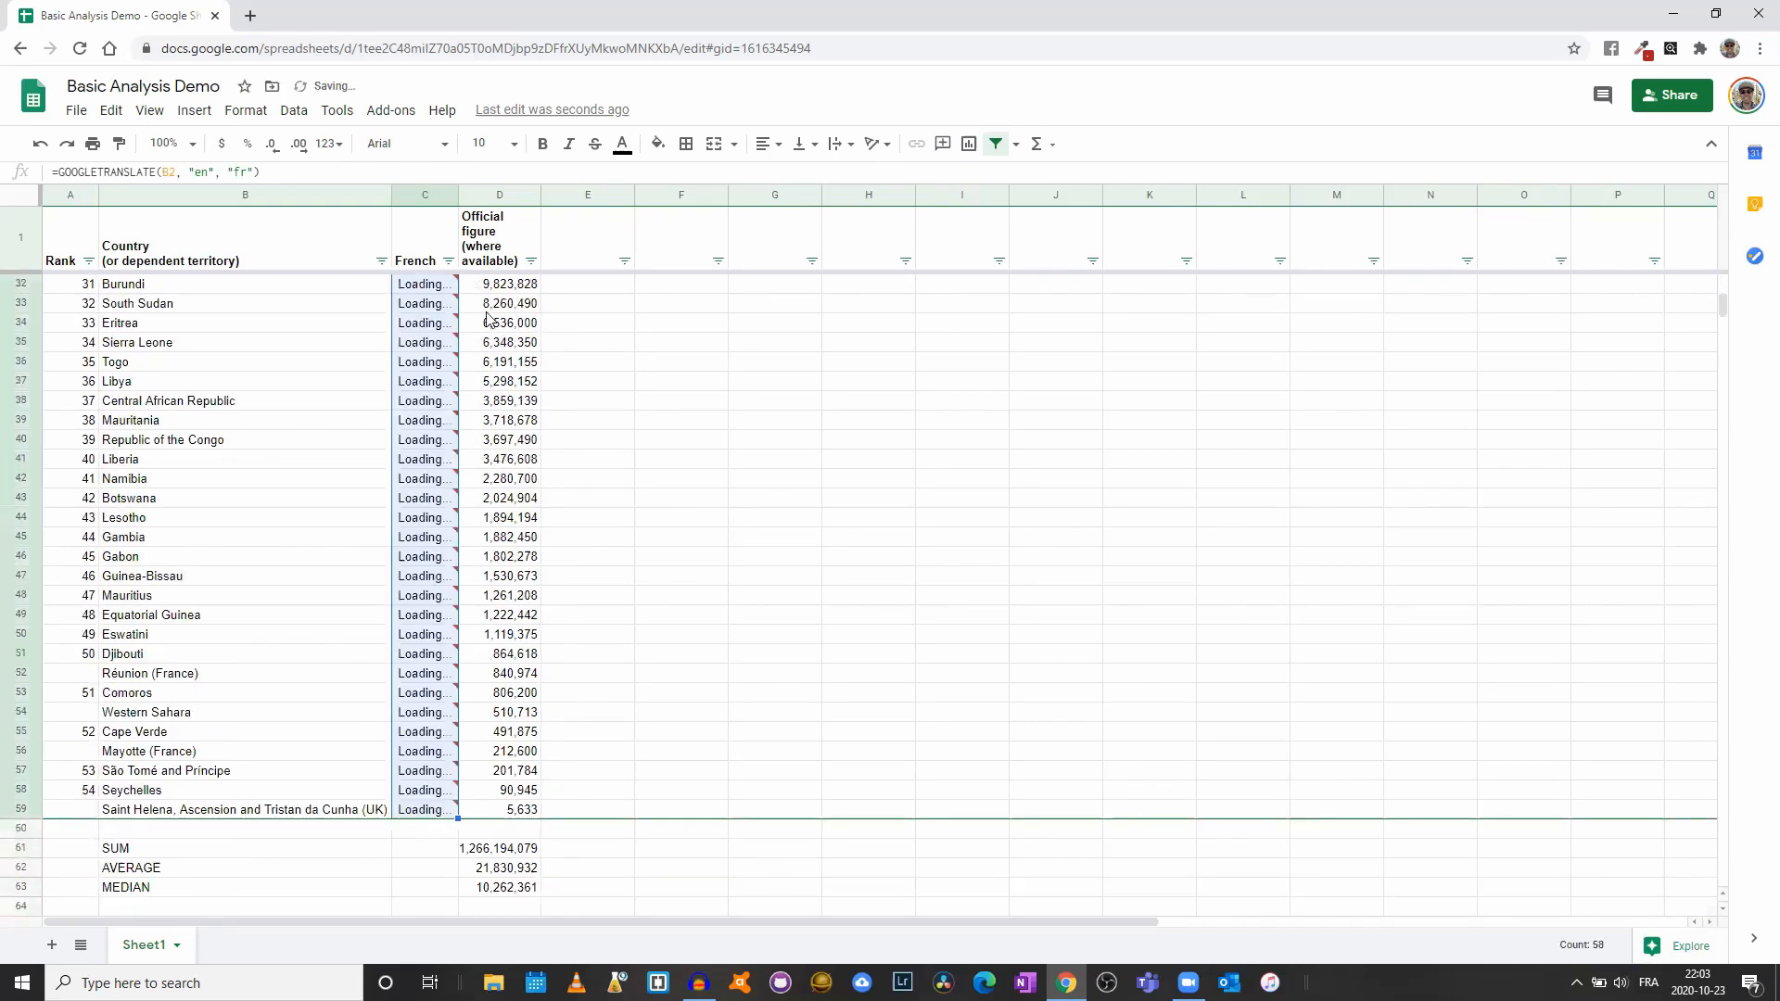
double_click(458, 193)
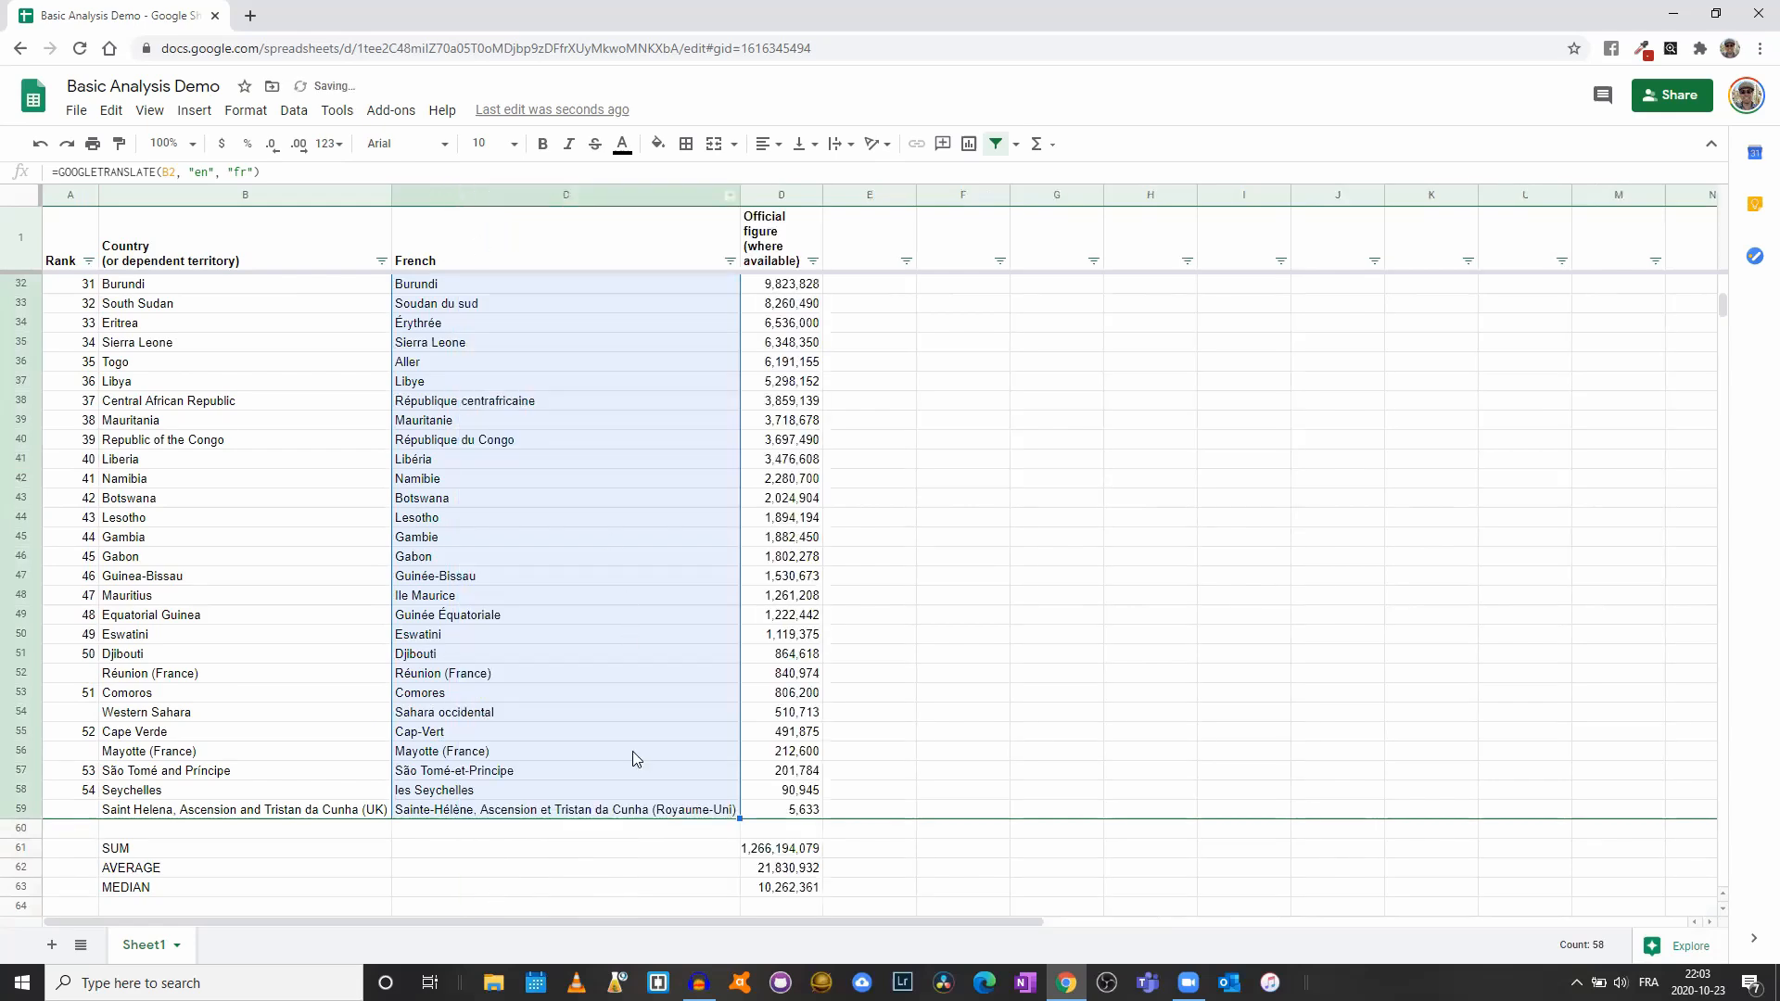
Examine the French translations against the English country names from the first row to the end of the list
click(598, 713)
scroll(597, 715, up, 10)
click(488, 288)
key(Down)
key(Down)
key(Down)
key(Down)
key(Down)
key(Down)
key(Down)
key(Down)
key(Down)
key(Down)
key(Down)
key(Down)
key(Down)
key(Down)
key(Down)
key(Down)
key(Down)
key(Down)
key(Down)
key(Down)
key(Down)
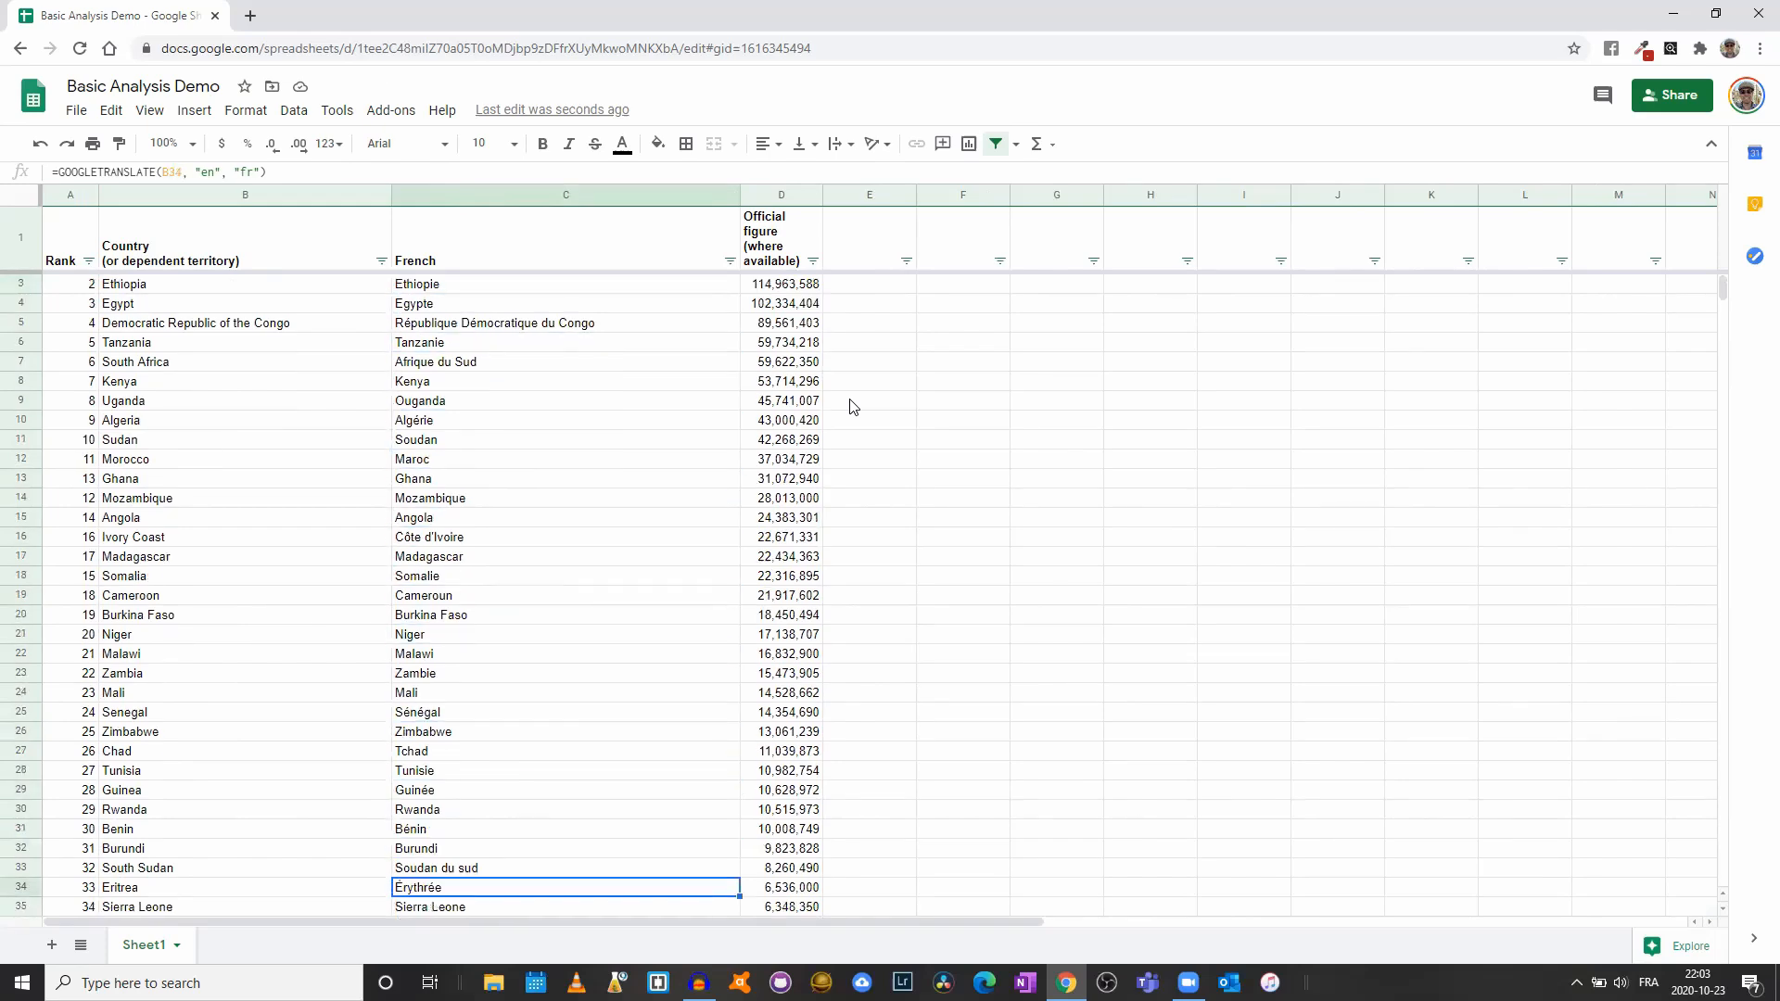
key(Down)
key(Down)
key(Down)
key(Down)
key(Down)
key(Down)
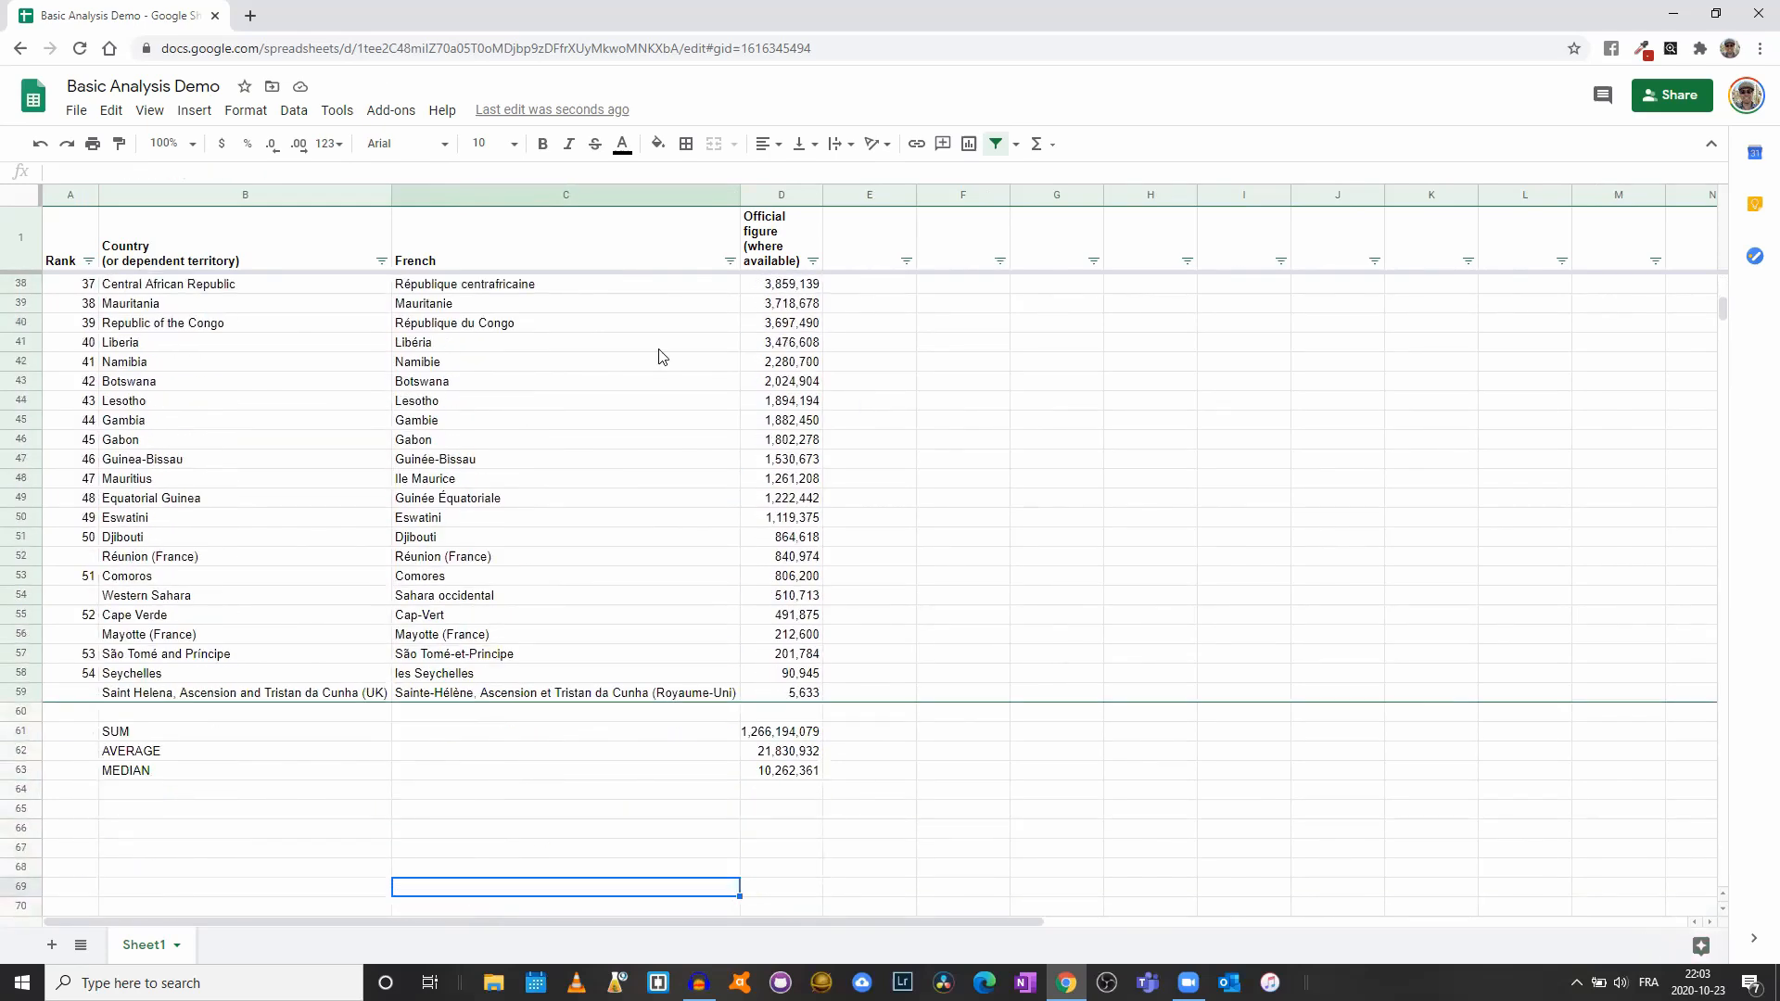
scroll(491, 334, up, 12)
Examine the arguments of the GOOGLETRANSLATE formula in C2 and its copies in C3 and C8, and review the table down to its summary rows
click(459, 286)
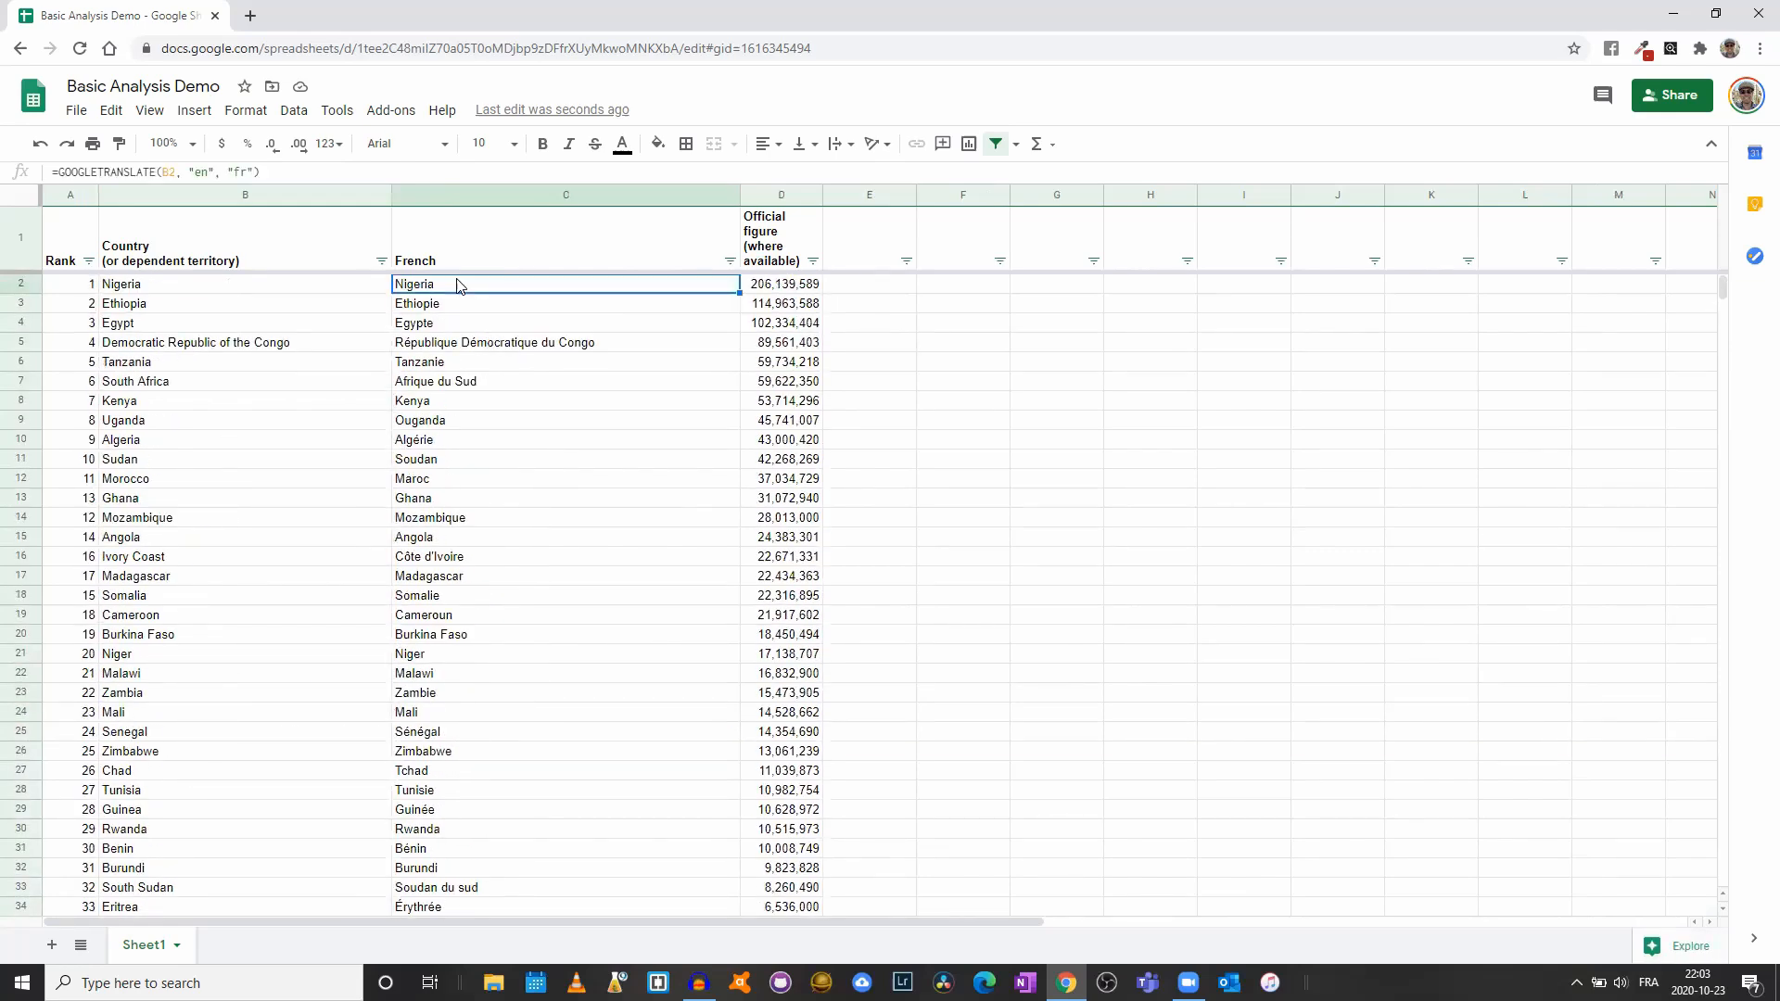
click(164, 173)
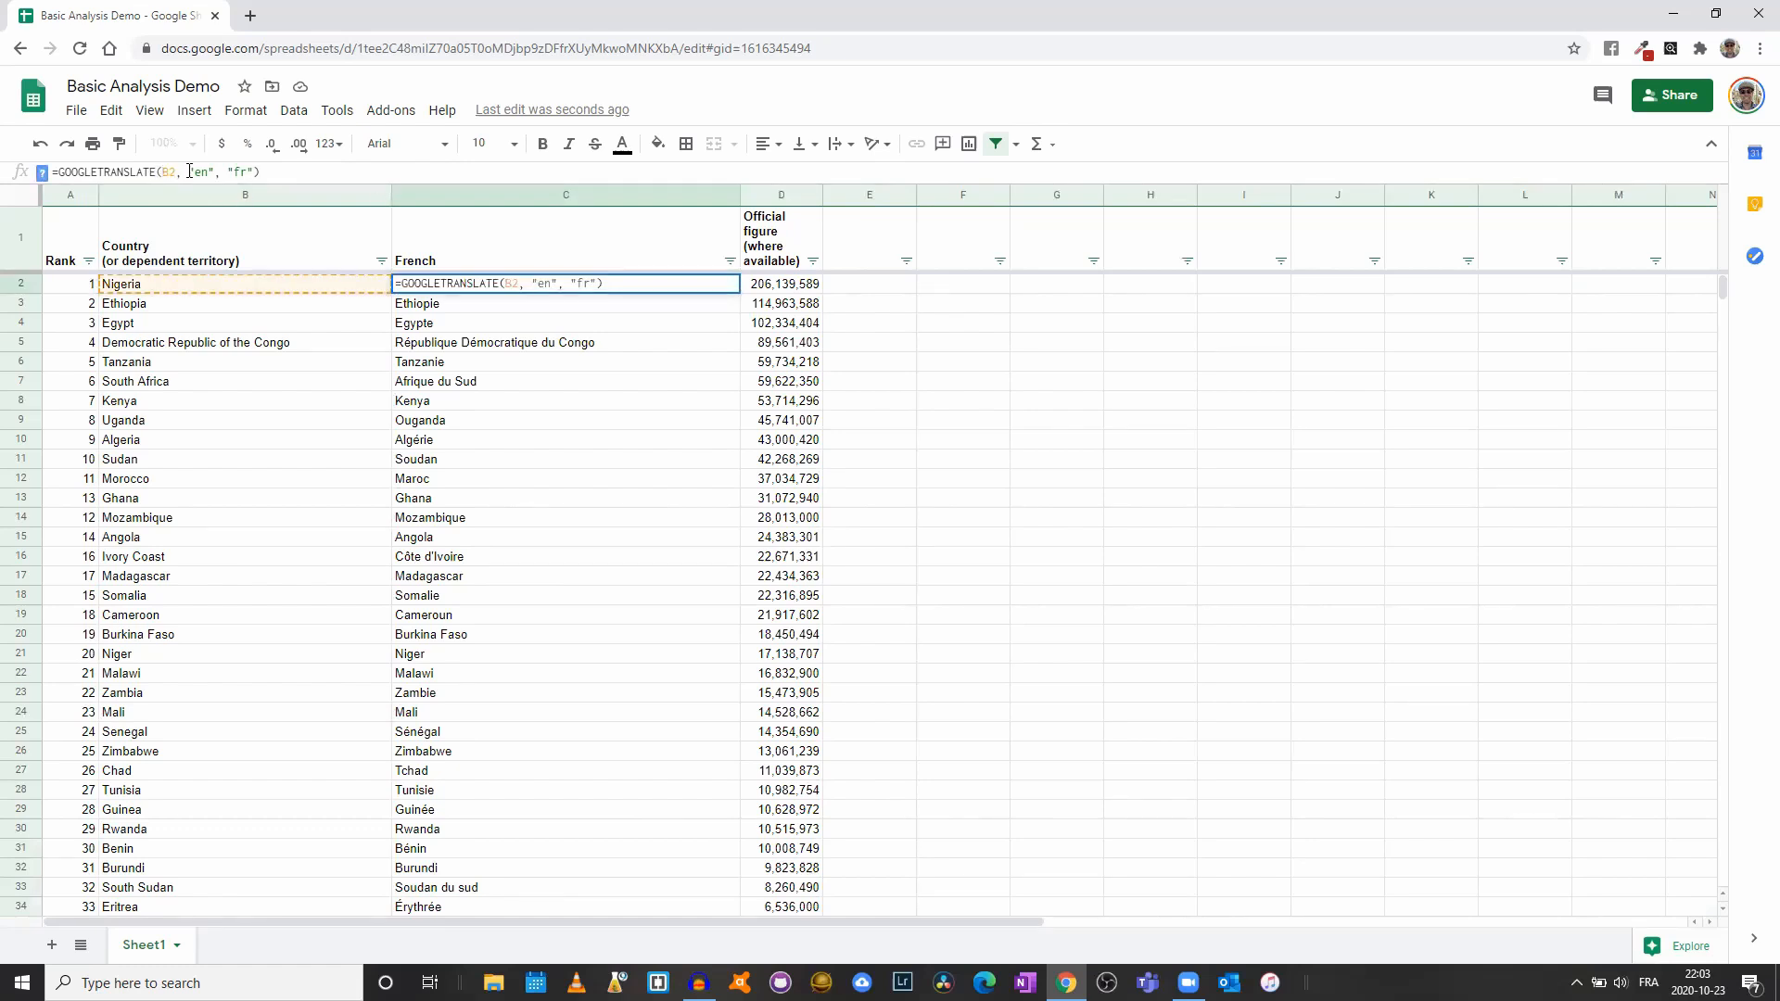
triple_click(213, 171)
click(213, 172)
click(516, 297)
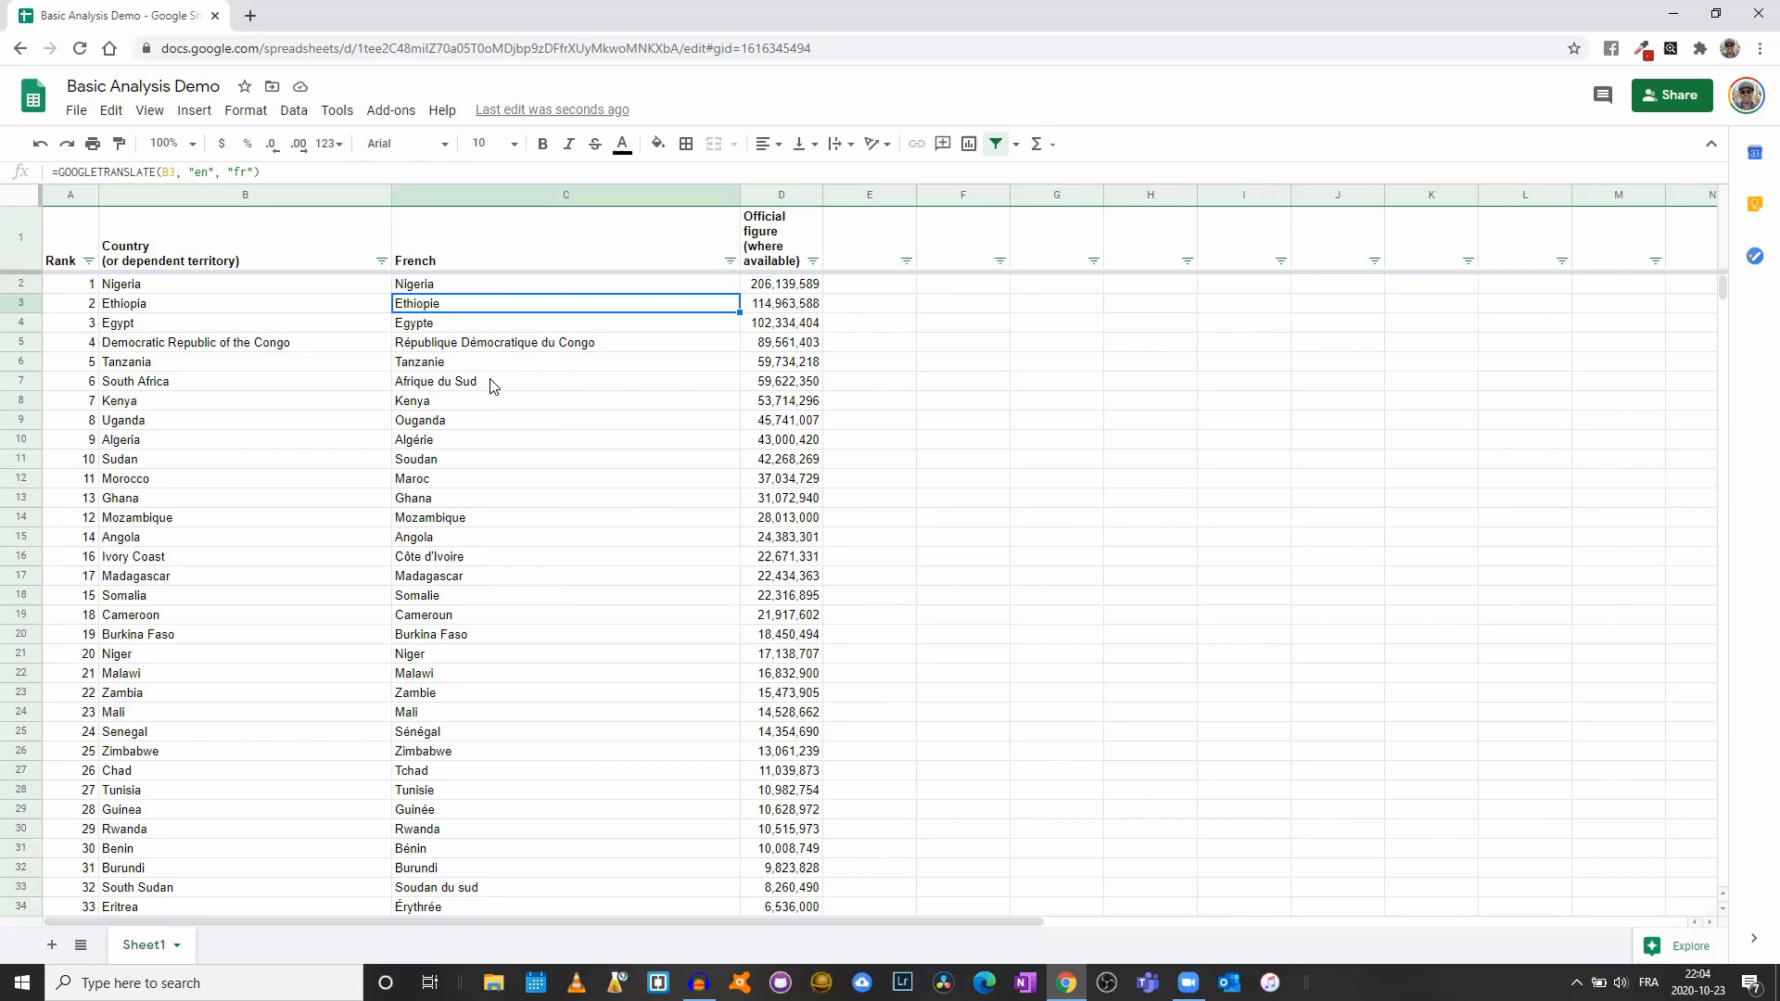
click(474, 409)
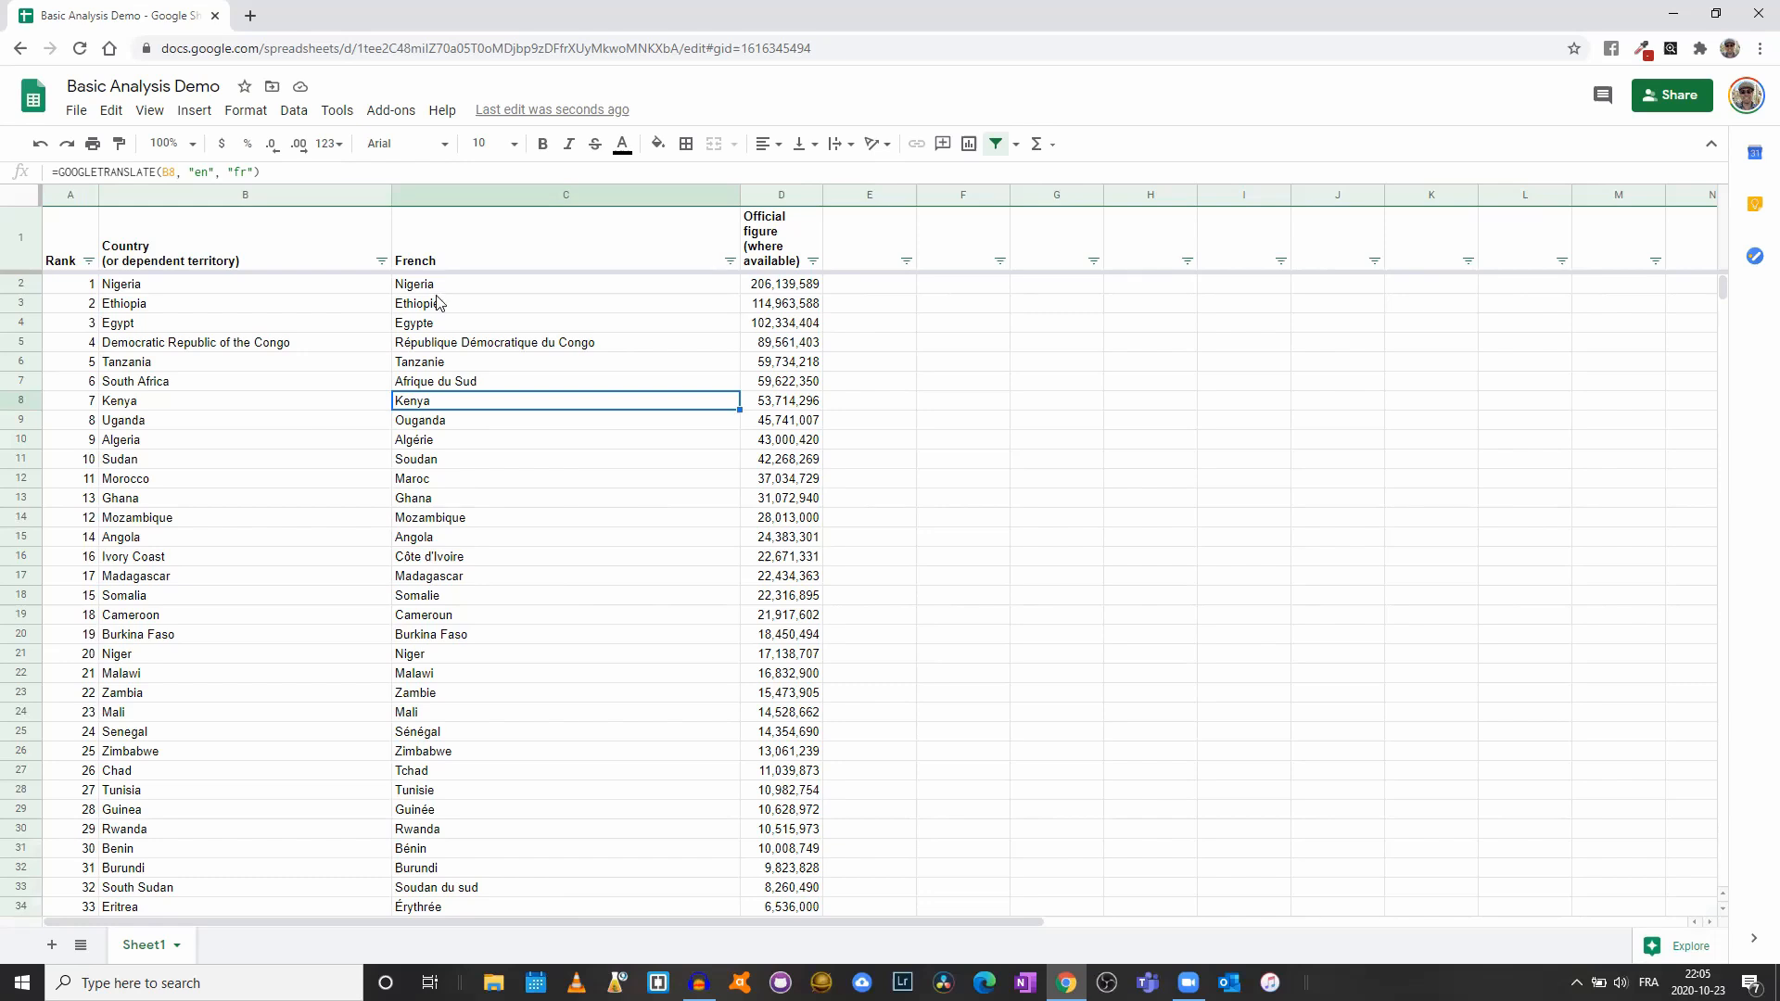
click(948, 328)
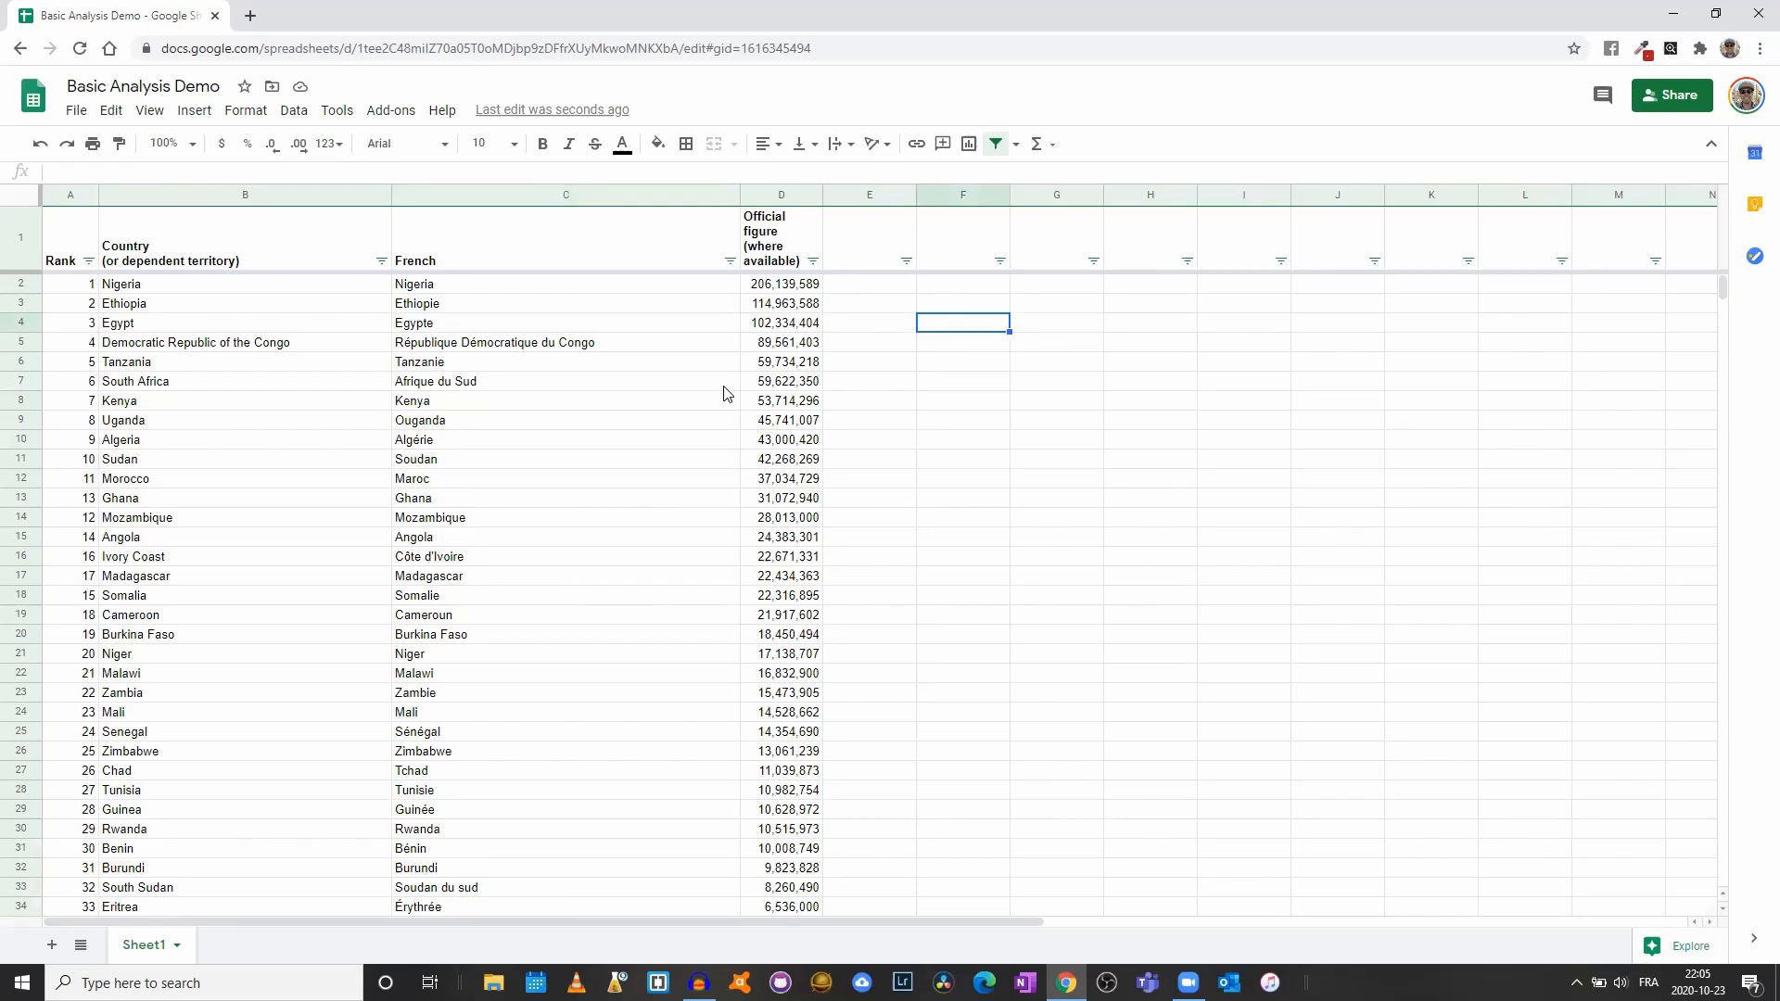
scroll(725, 396, down, 4)
scroll(724, 396, down, 10)
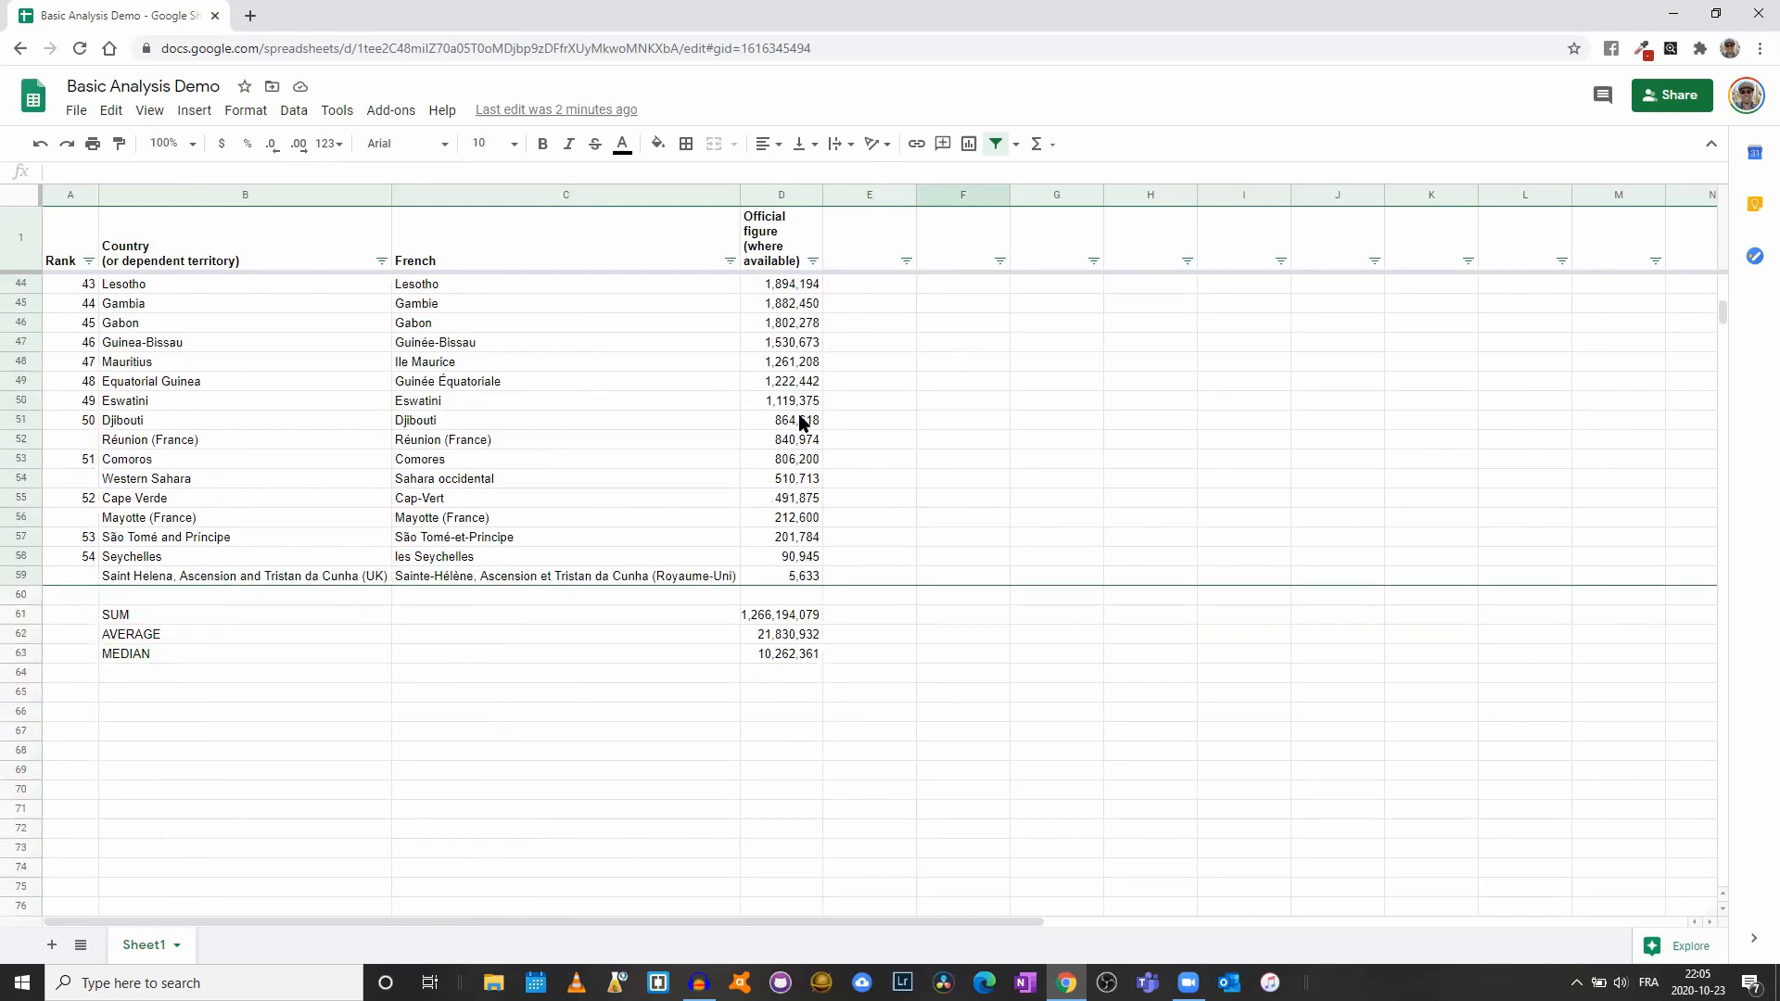